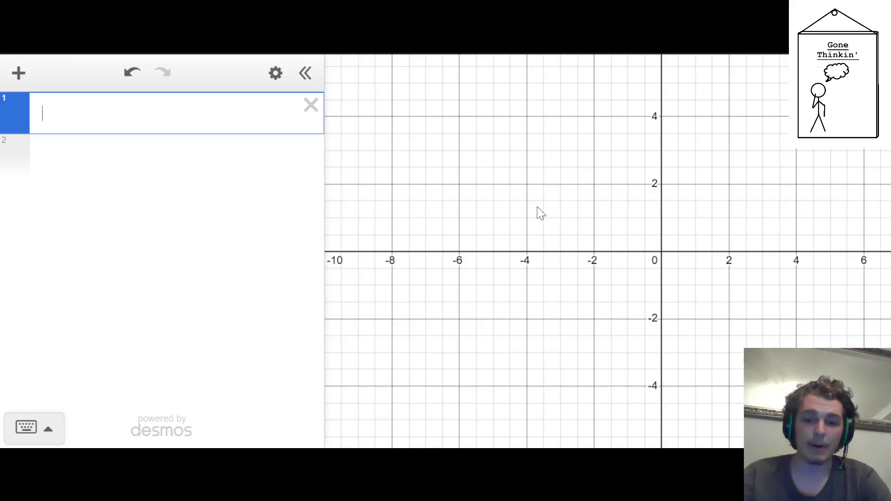
Enter the circle equation (x-p_x)^2+(y-p_y)^2=1 and add sliders for p_x and p_y
text((x-p_x)
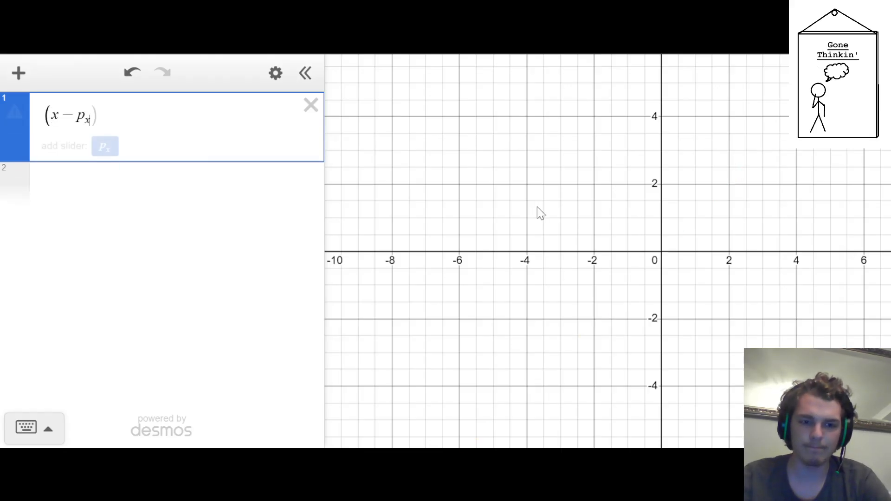
text()^2)
key(Right)
text(+)
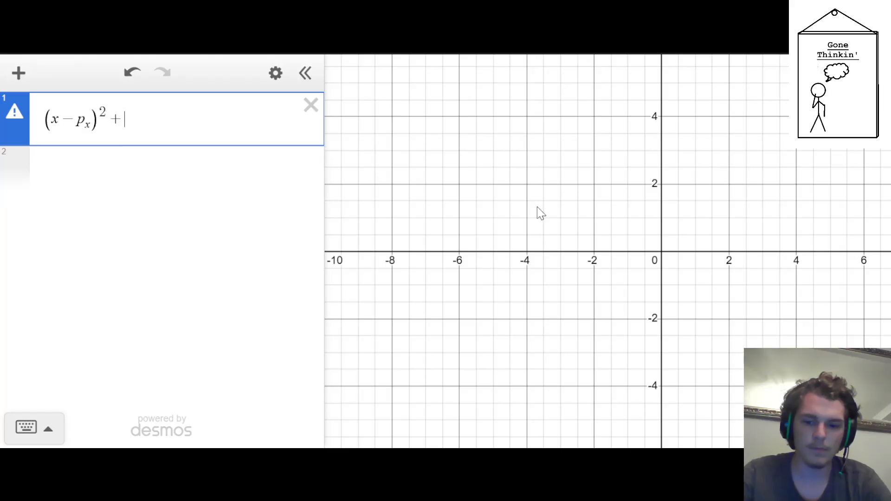
text((y-p_y)
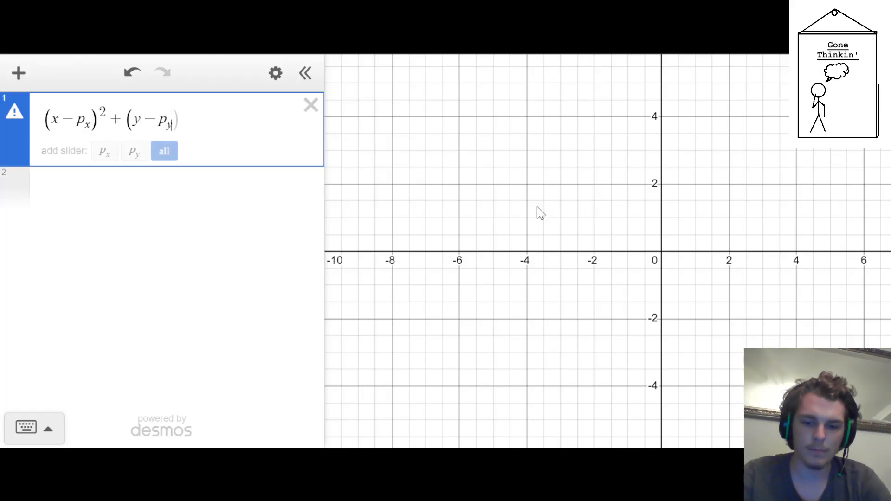
text()^2)
key(Right)
text(=1)
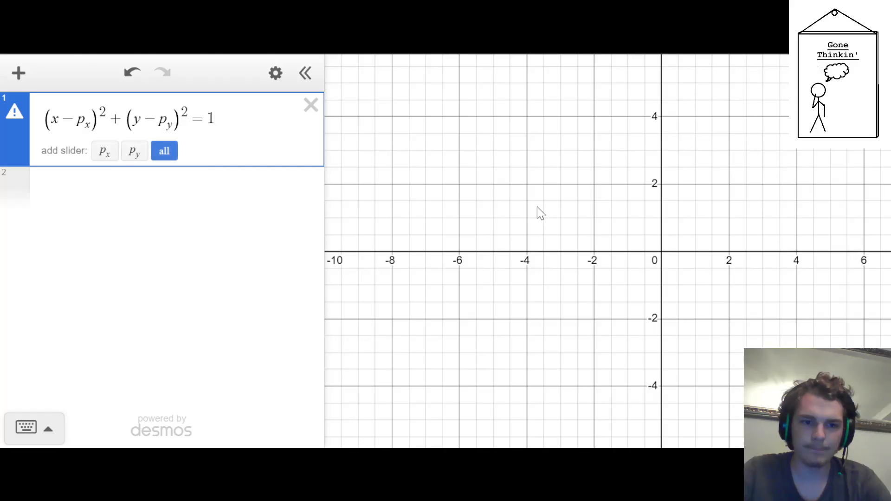
key(Return)
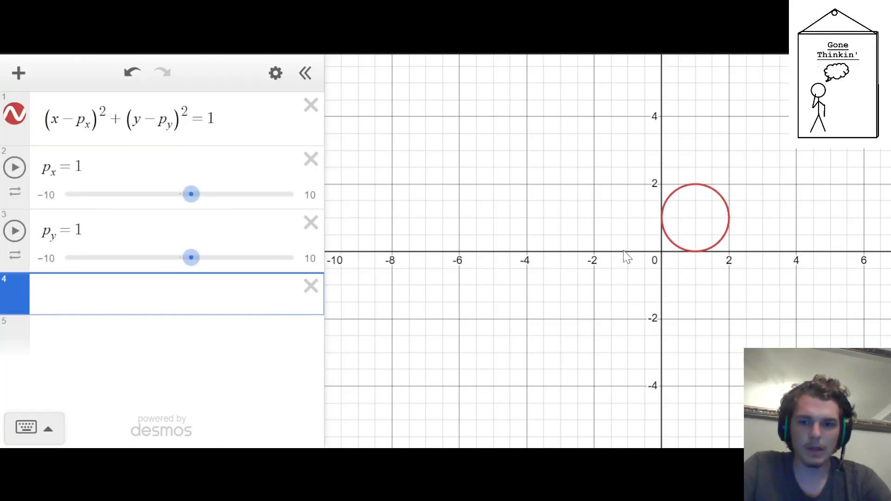
Try out the p_x slider by moving it to 1.1 and back to 1
mouse_move(194, 197)
mouse_down()
mouse_move(216, 195)
mouse_move(185, 195)
mouse_move(193, 194)
mouse_up()
mouse_move(191, 265)
mouse_down()
mouse_move(205, 268)
mouse_move(190, 268)
mouse_up()
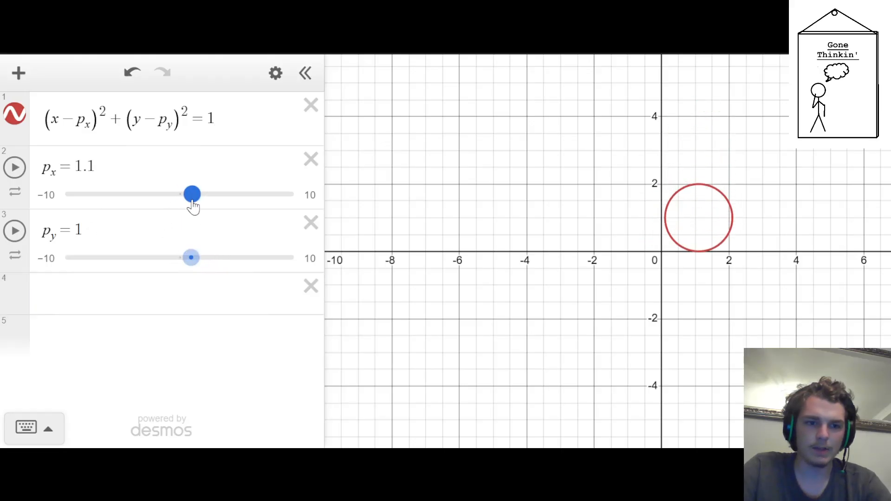
drag(193, 207, 191, 207)
click(183, 282)
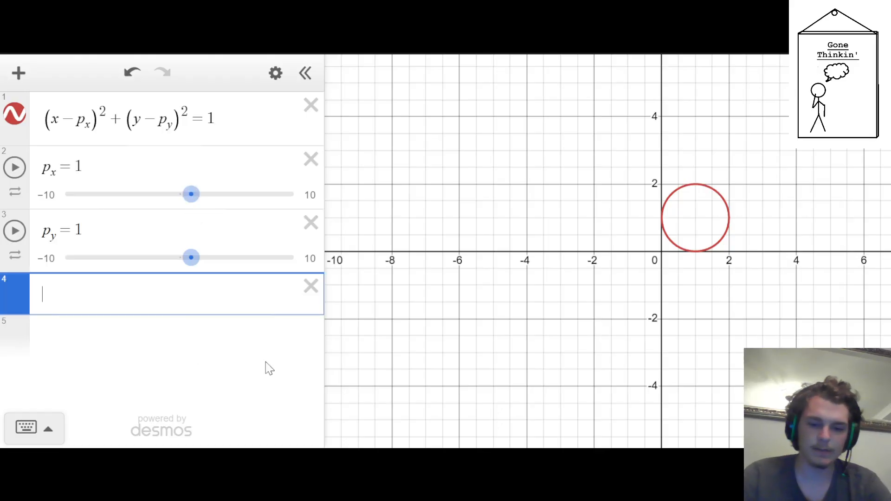
key(BackSpace)
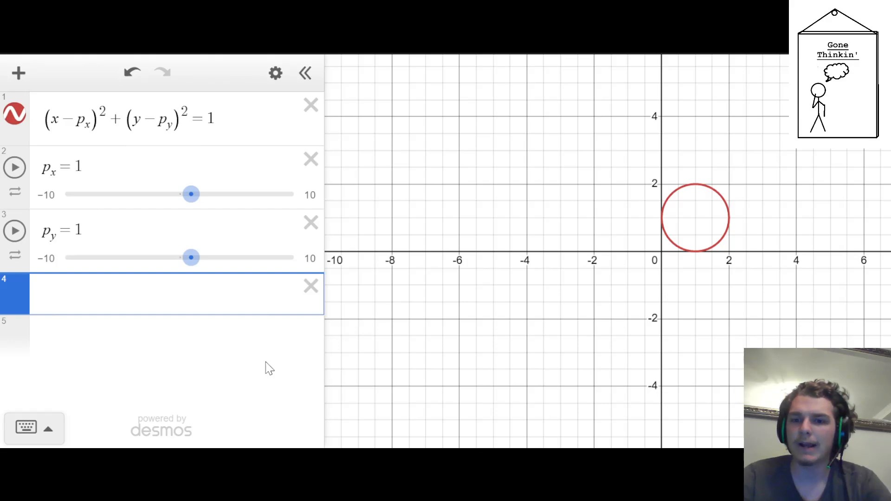
Replace the right side of the circle equation with .4^2
click(258, 122)
key(BackSpace)
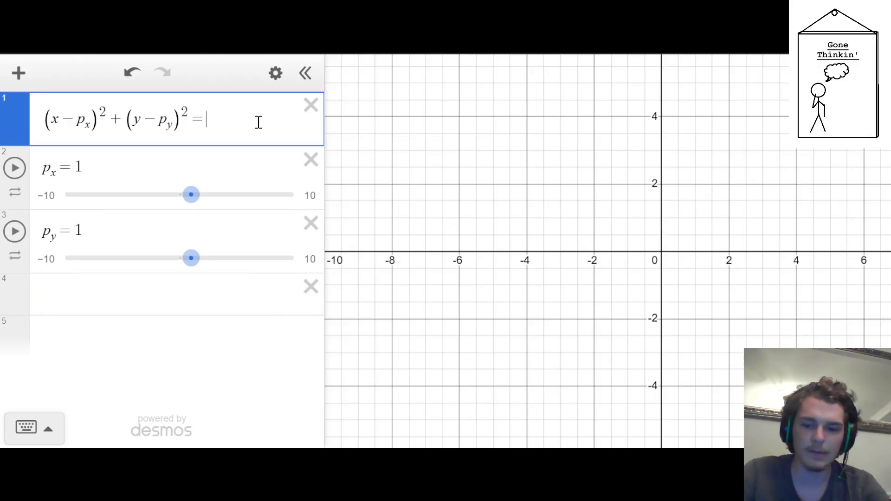
text(.2^2)
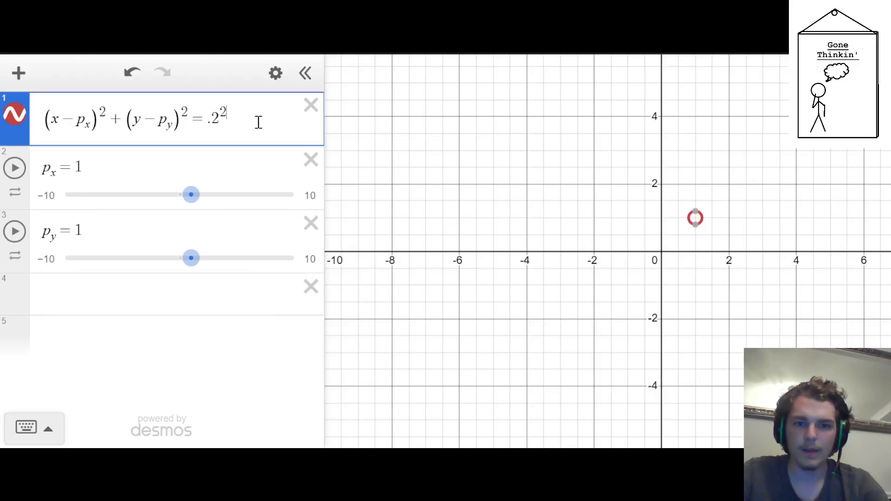
key(Left)
key(Left)
key(Left)
key(Right)
key(BackSpace)
text(3)
key(BackSpace)
text(4)
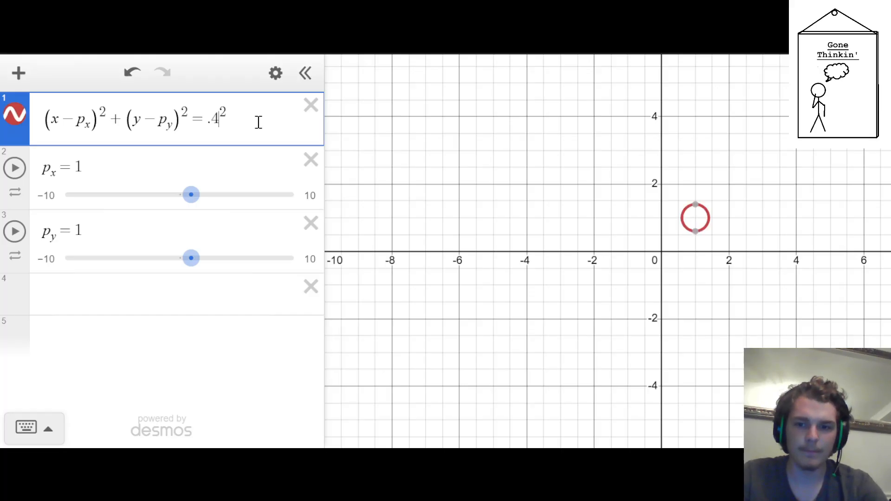
Enter the point (v_px,v_py) on the empty line below p_y and add sliders for both variables
key(Down)
key(Down)
key(Down)
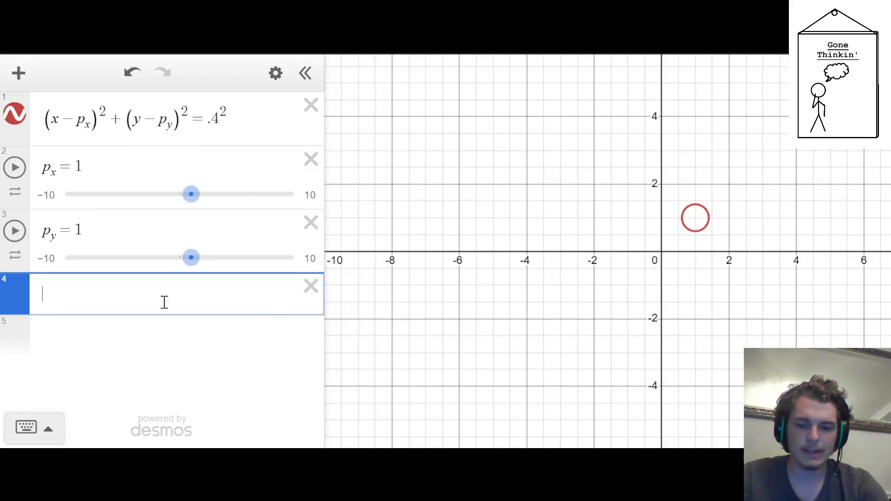
text(v_p)
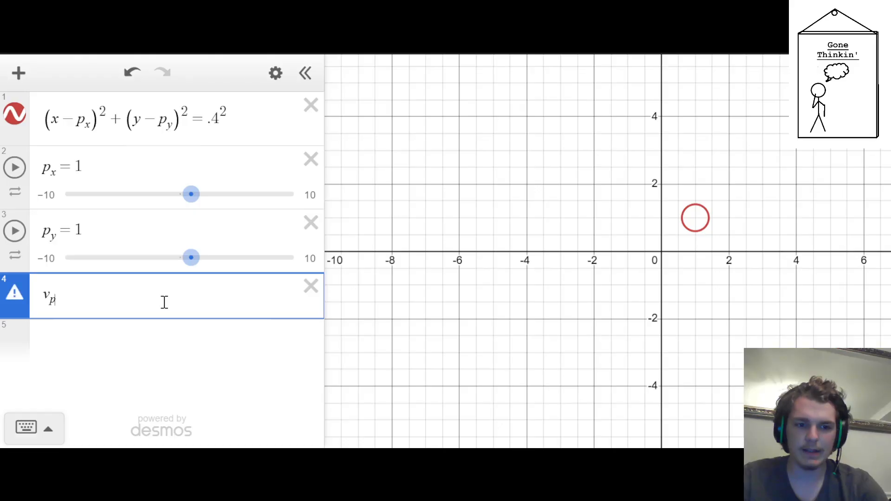
text(x)
text(()
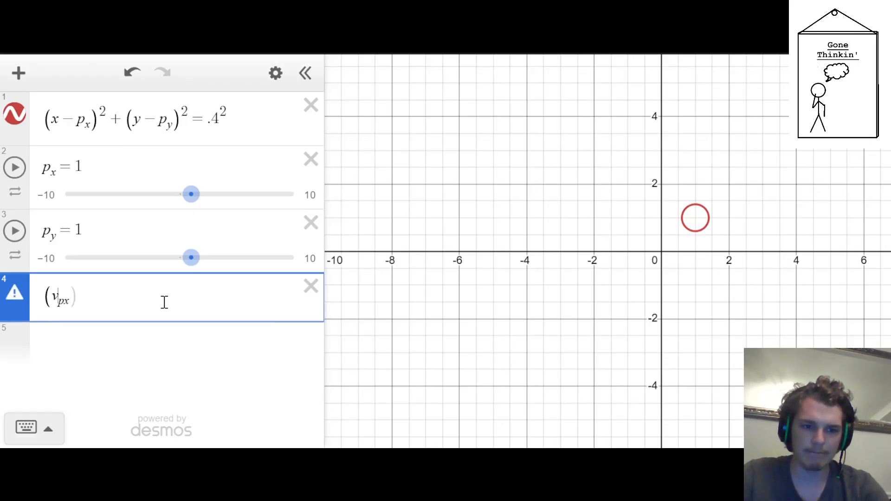
key(End)
text(,v_p)
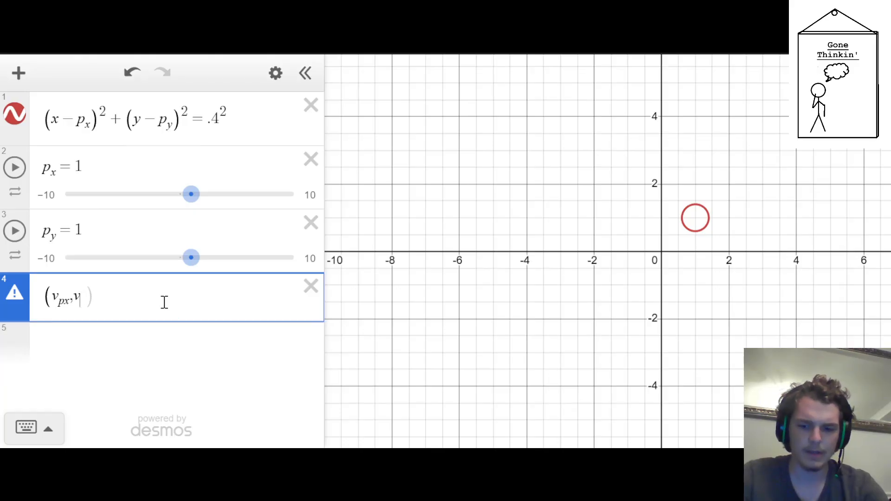
text(y)
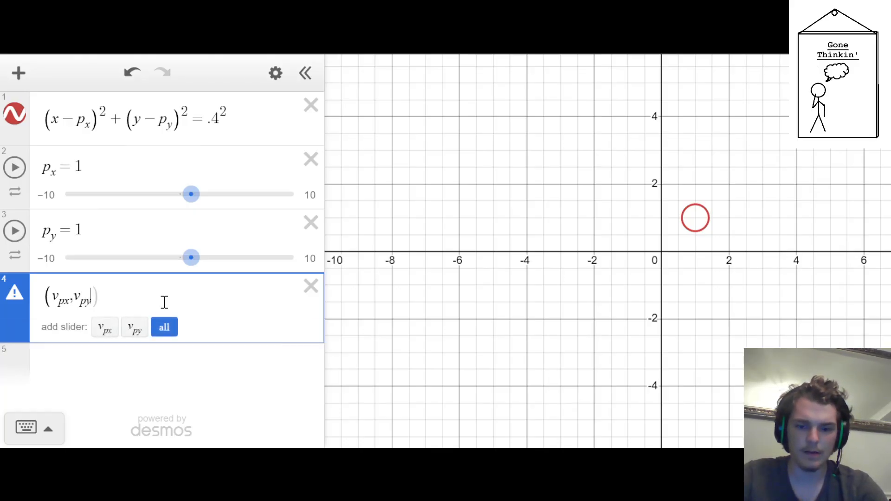
key(Return)
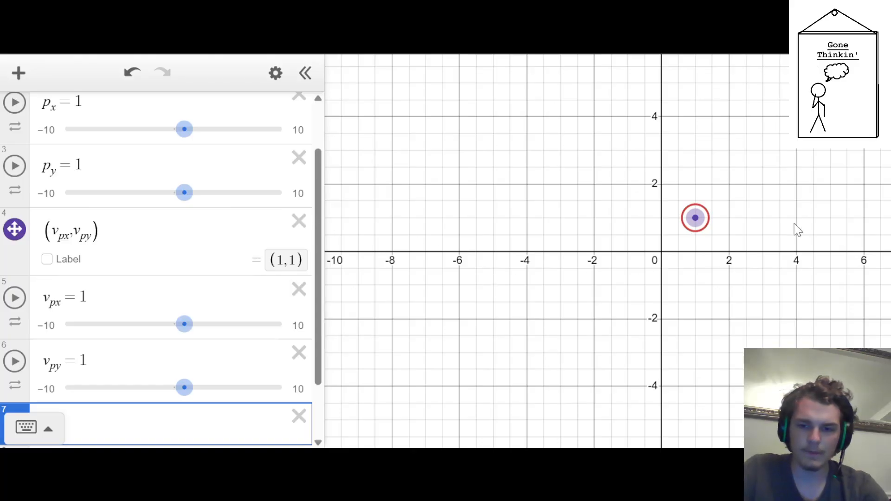
Move the point off the circle to about (2.18, 2.5) and set the v_px slider's step to .05
drag(695, 217, 735, 168)
click(57, 330)
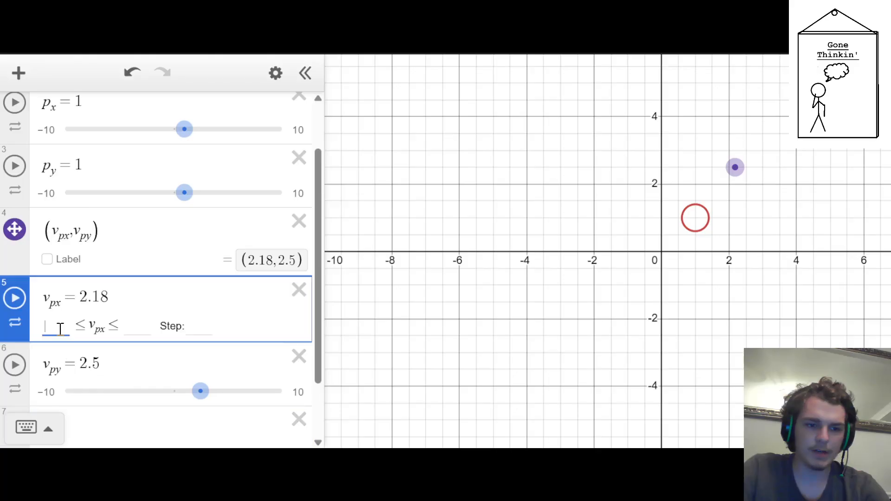
click(218, 338)
click(294, 327)
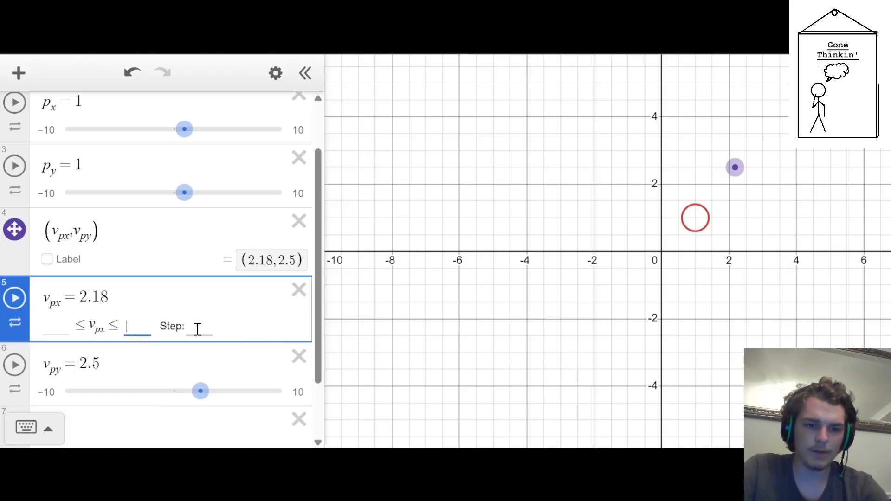
click(199, 328)
text(.05)
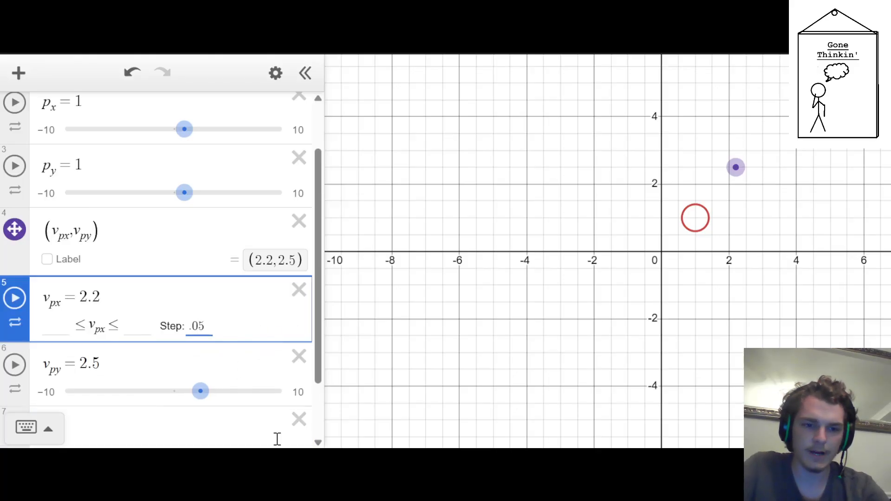
Set the v_py slider's step to .05
click(284, 394)
click(300, 390)
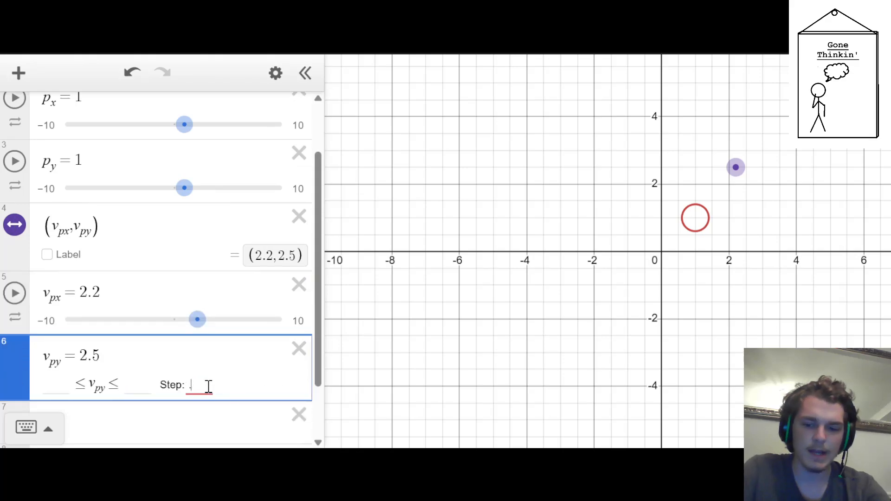
text(.05)
Try several positions for the point (v_px,v_py) on the graph, leaving it at (2.15, 2.55)
click(698, 207)
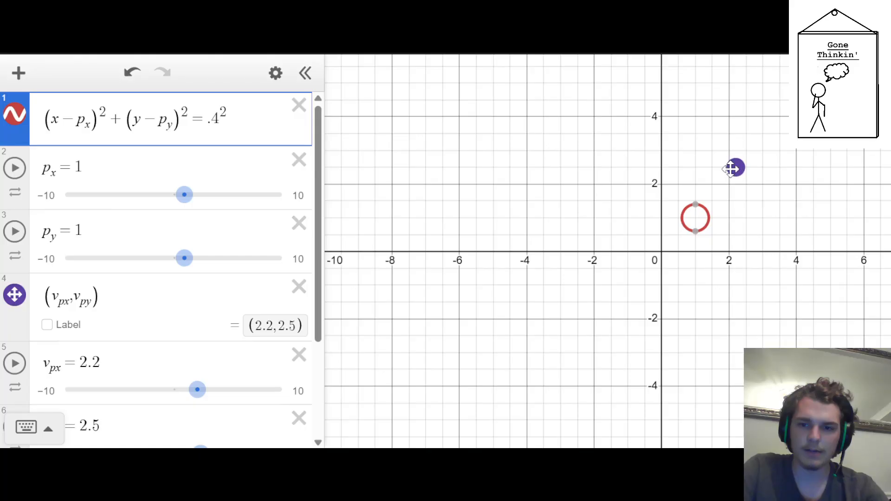
drag(735, 167, 720, 179)
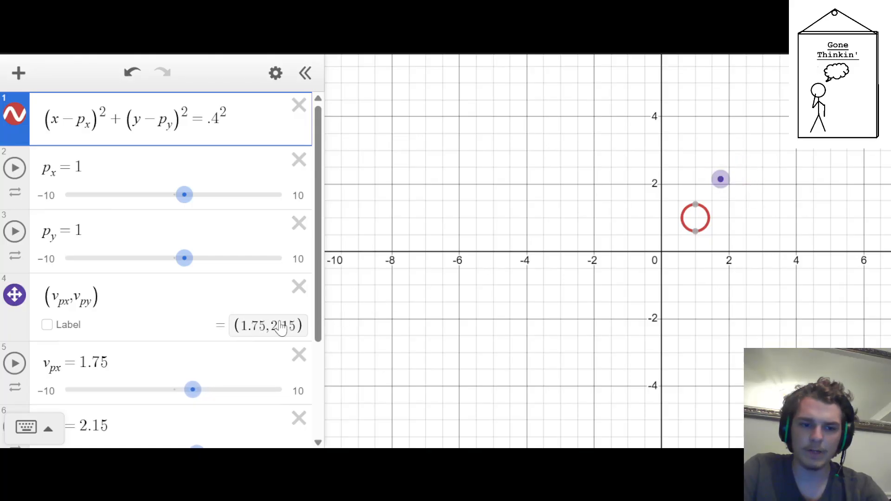
scroll(157, 276, down, 3)
click(156, 287)
click(144, 346)
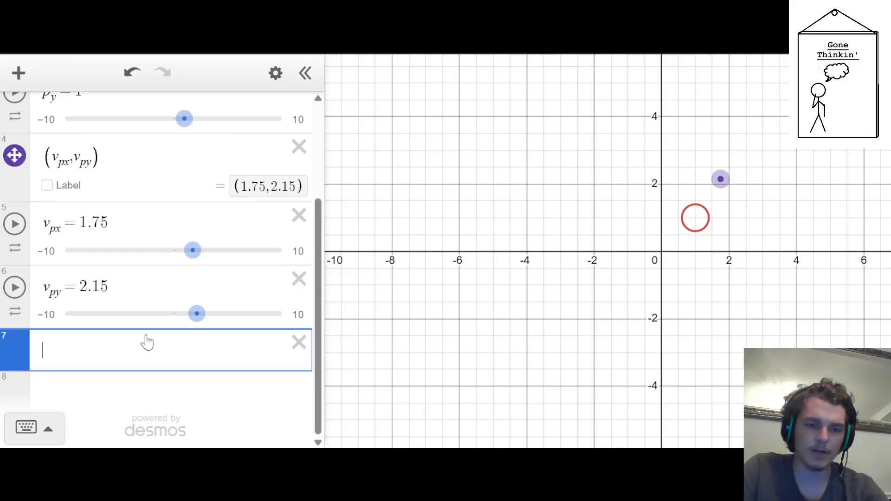
drag(720, 179, 729, 184)
click(226, 288)
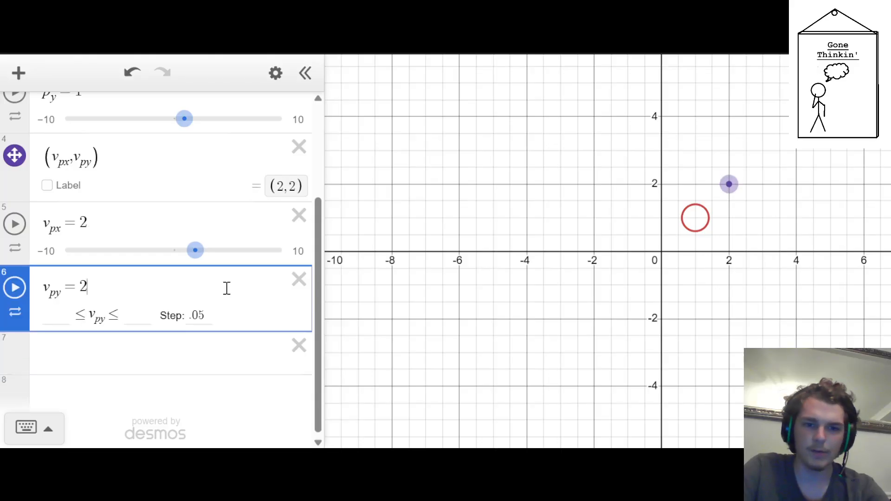
scroll(213, 295, up, 2)
click(342, 318)
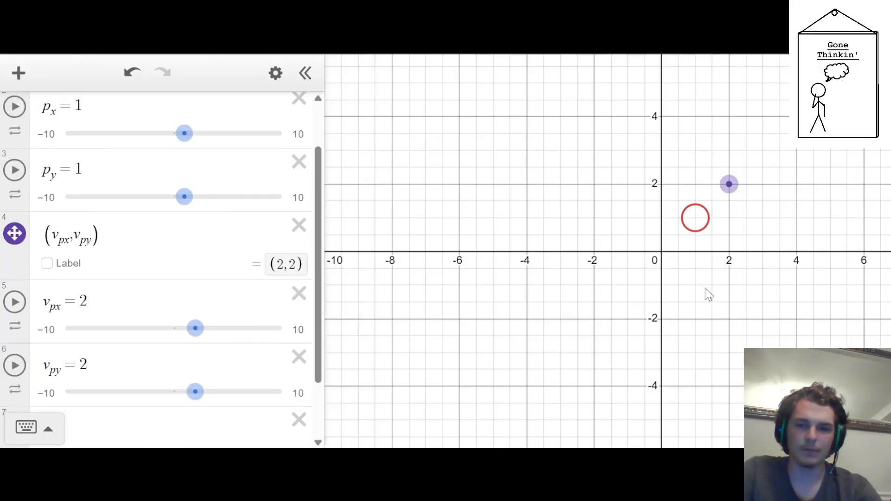
drag(727, 192, 732, 173)
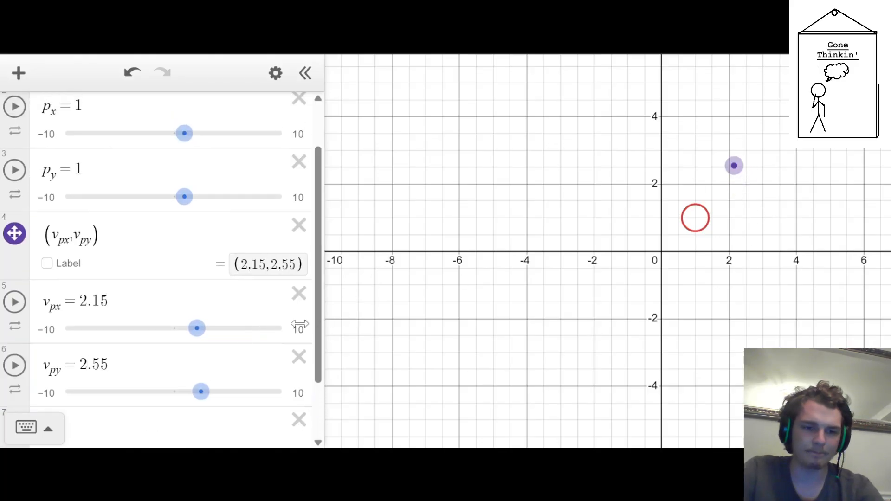
Start a new equation y= with a parenthesized fraction whose numerator is p_y-v_py
scroll(138, 337, down, 1)
scroll(103, 243, up, 1)
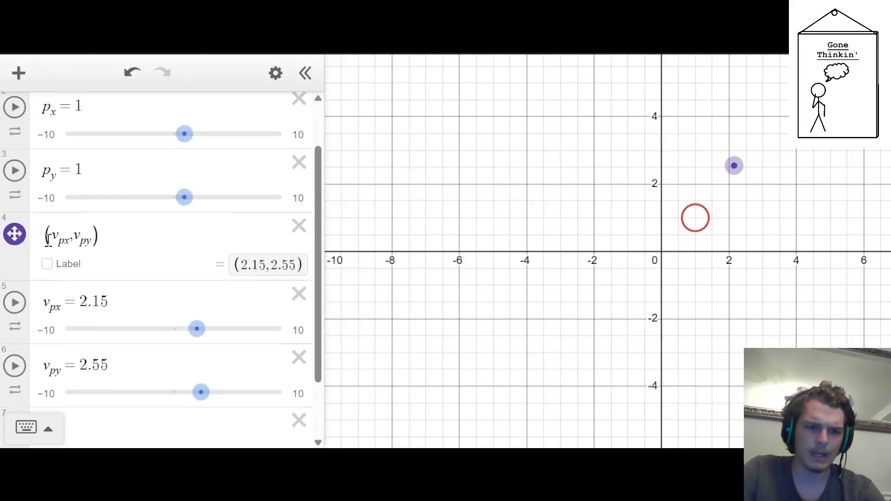
click(124, 425)
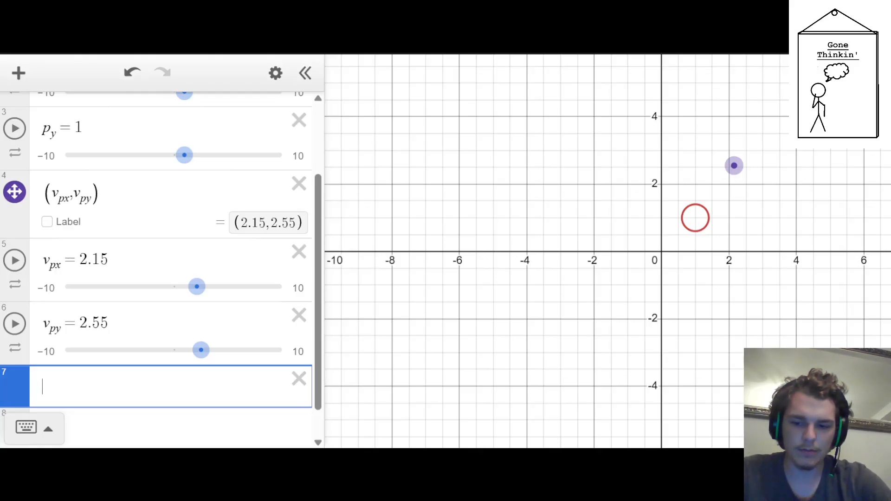
text(y=()
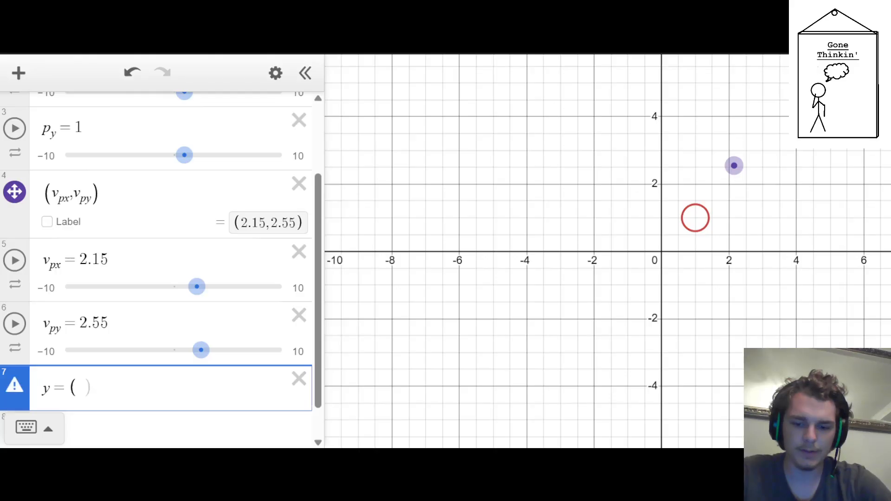
text(/)
text(p)
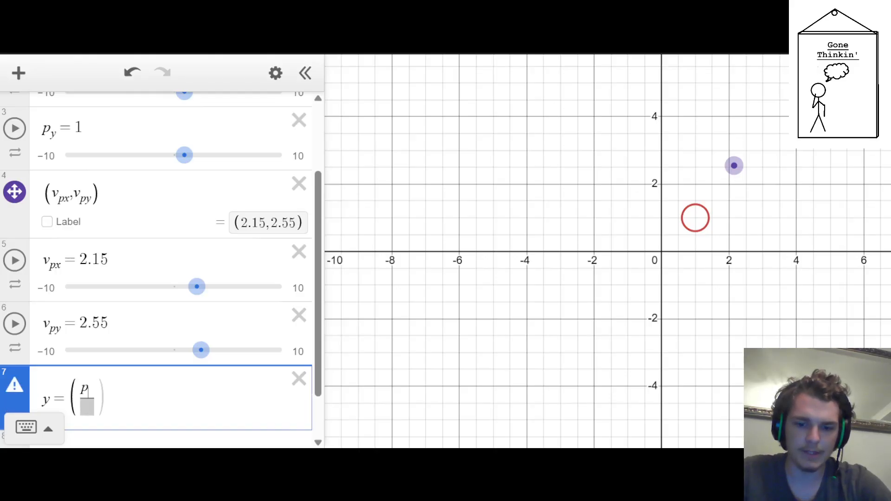
text(_y-p_)
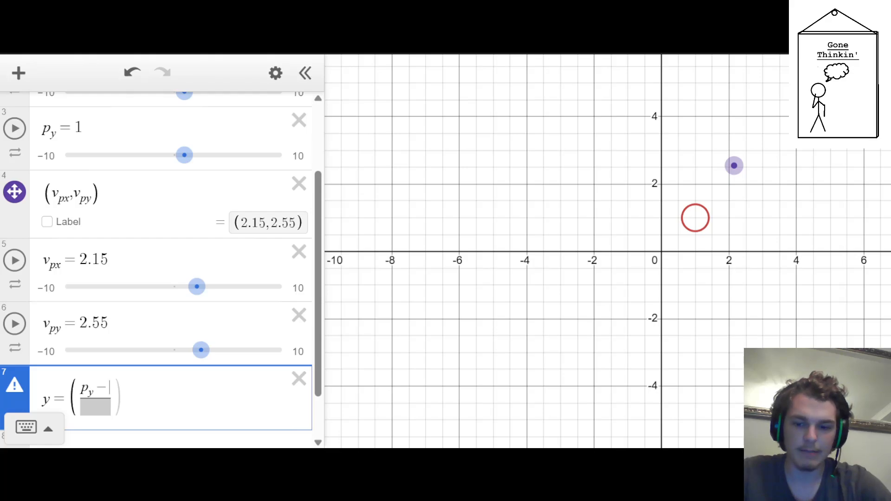
key(BackSpace)
key(BackSpace)
text(v_py)
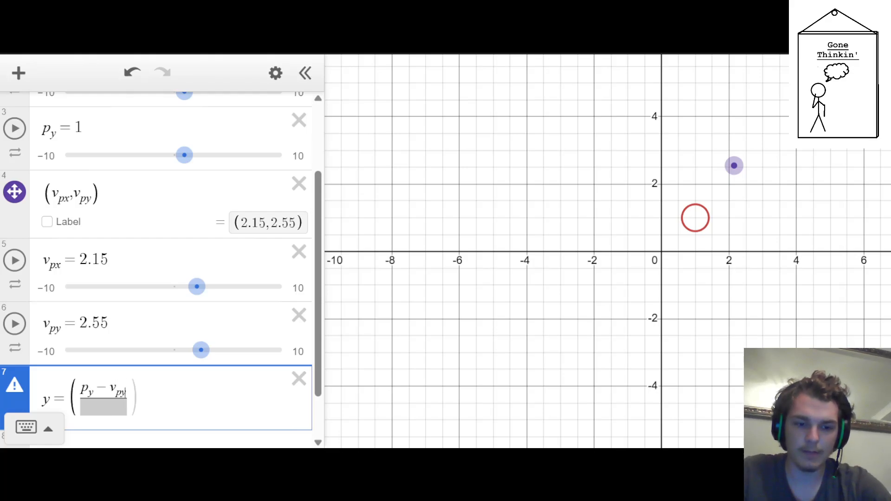
Fill in the fraction's denominator as p_x-v_px and close the parentheses
key(Down)
text(p_x-p)
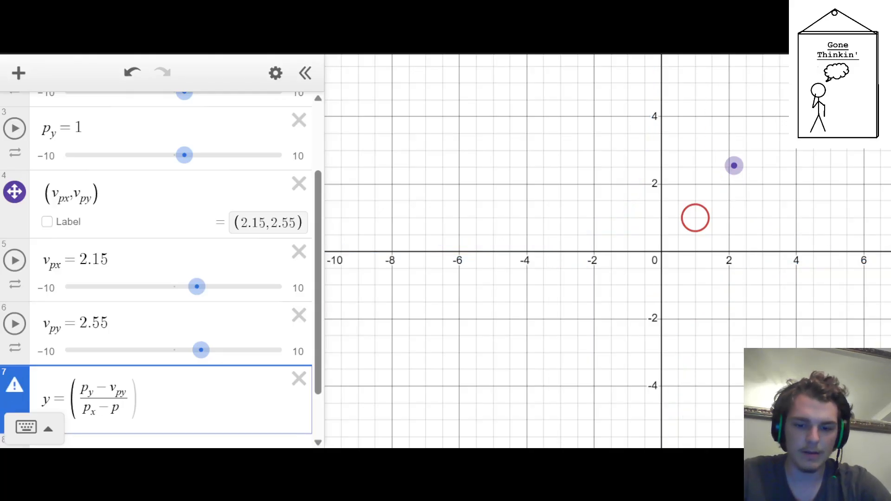
text(_x)
key(BackSpace)
key(BackSpace)
key(BackSpace)
text(v_px)))
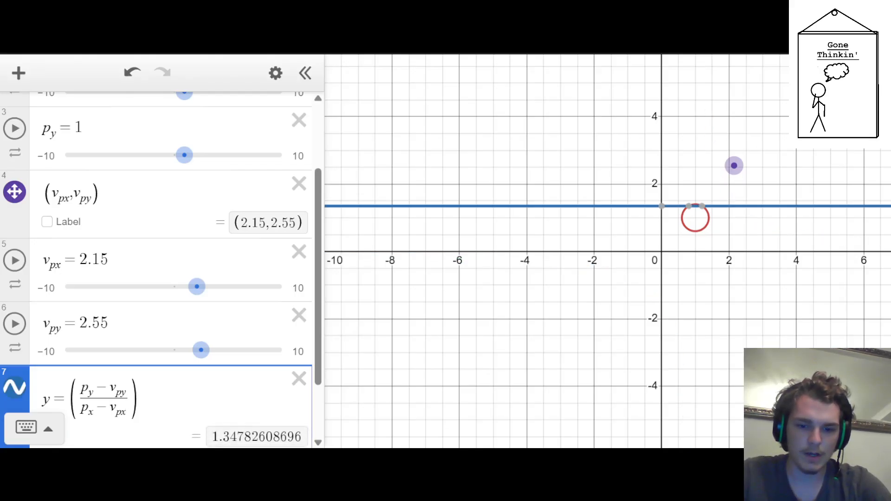
text((x-p_x)
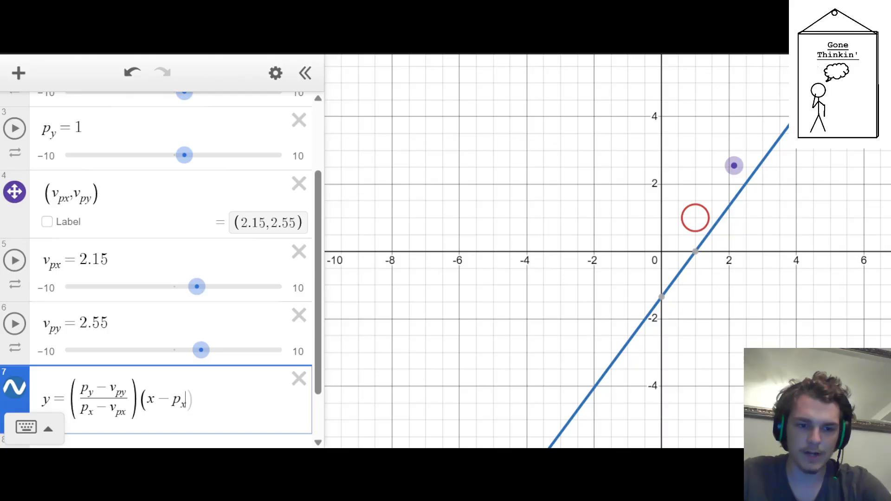
text()+p_y)
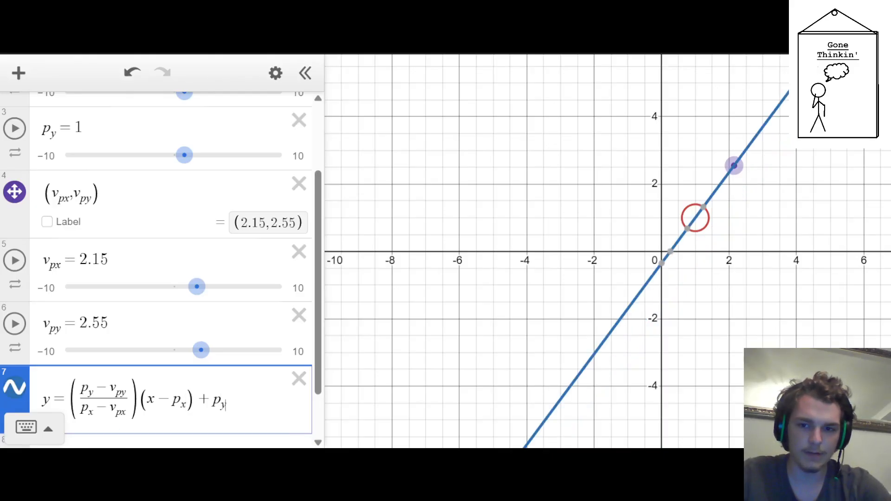
text({)
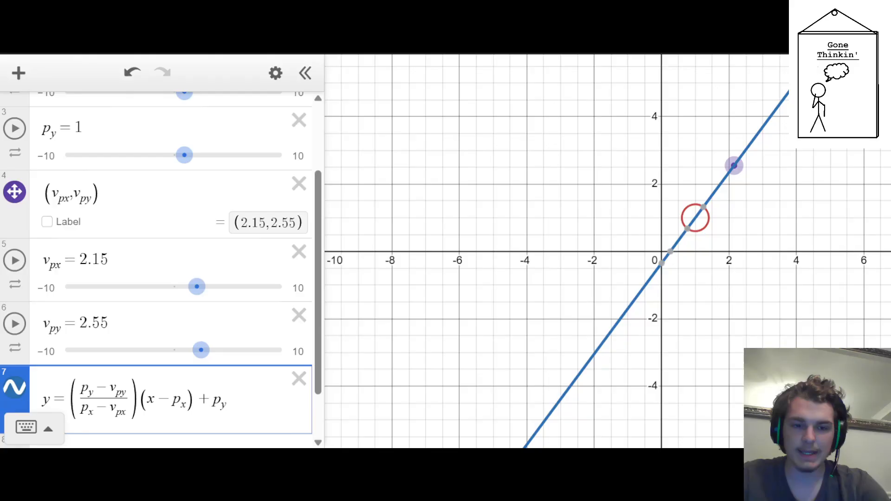
Complete the line equation with (x-p_x)+p_y{p_x<x<v_px} and move the draggable point to (2.95, 2.75)
text({)
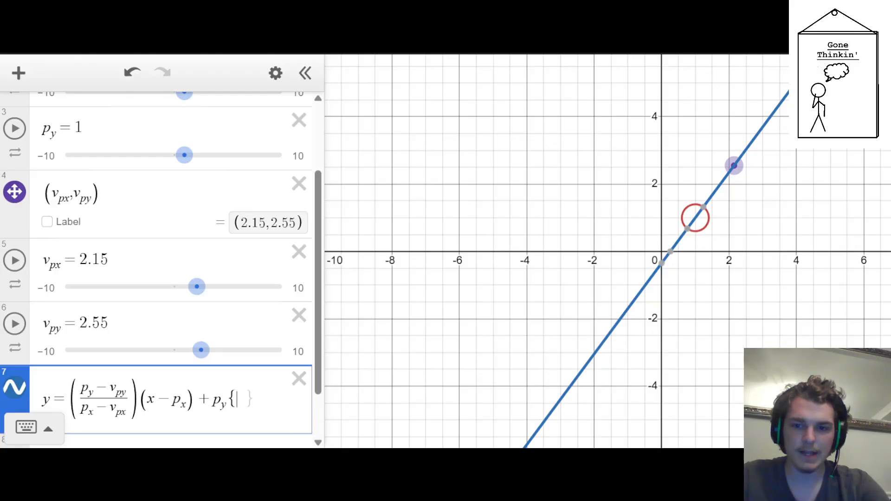
text(p_x<)
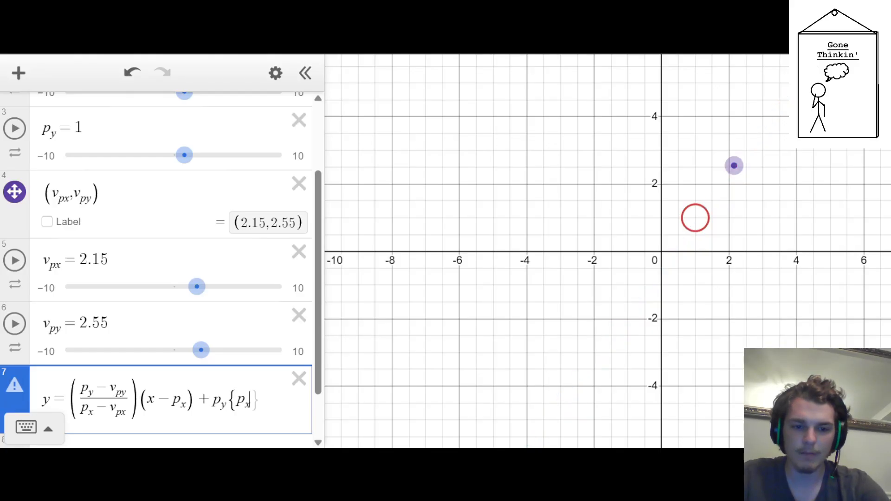
text(x<)
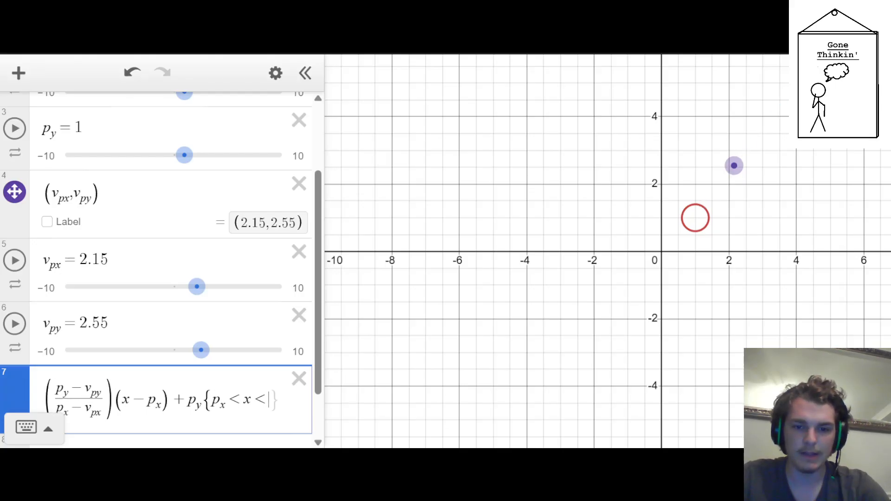
text(v_px)
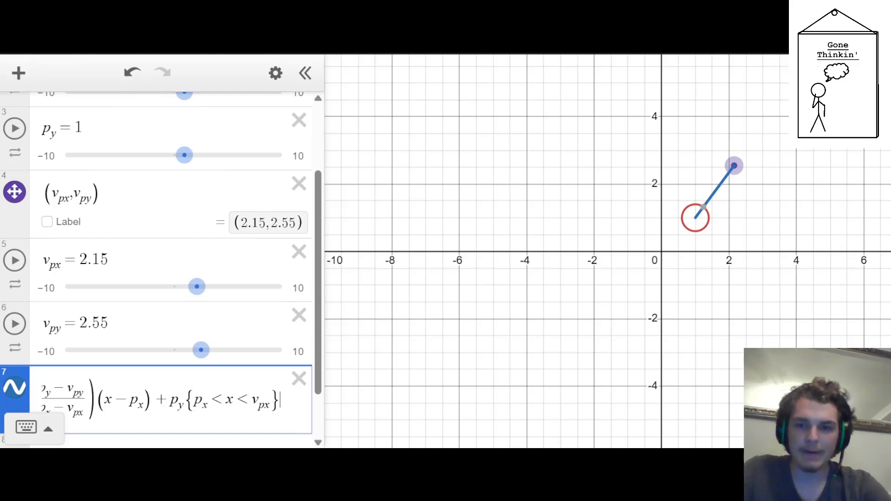
drag(734, 166, 762, 159)
Copy the whole restricted line equation and paste it into a new expression below
scroll(83, 303, down, 2)
click(45, 339)
key(ctrl+a)
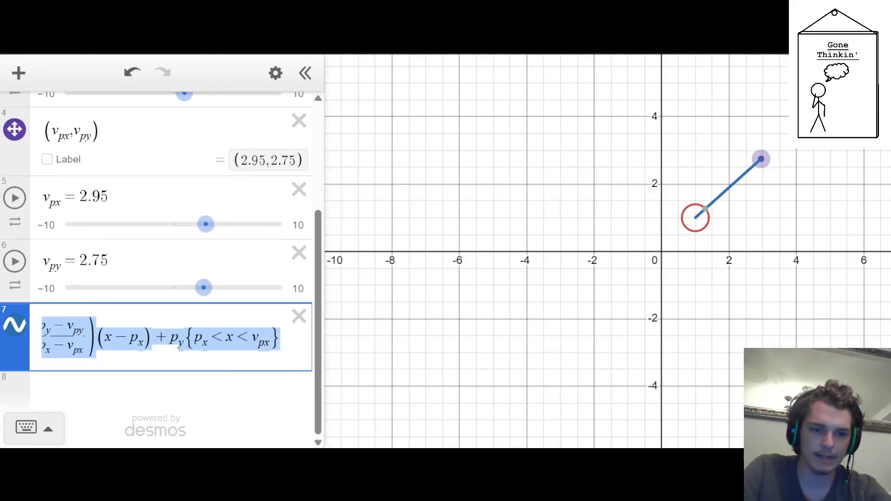
key(Return)
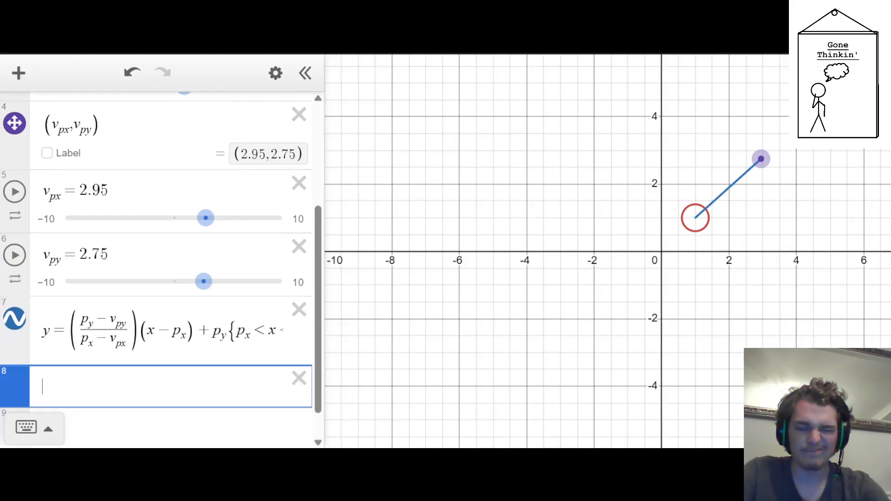
text(y=((p_y-v_py)/(p_x-v_px))(x-p_x)+p_y{p_x<x<v_px})
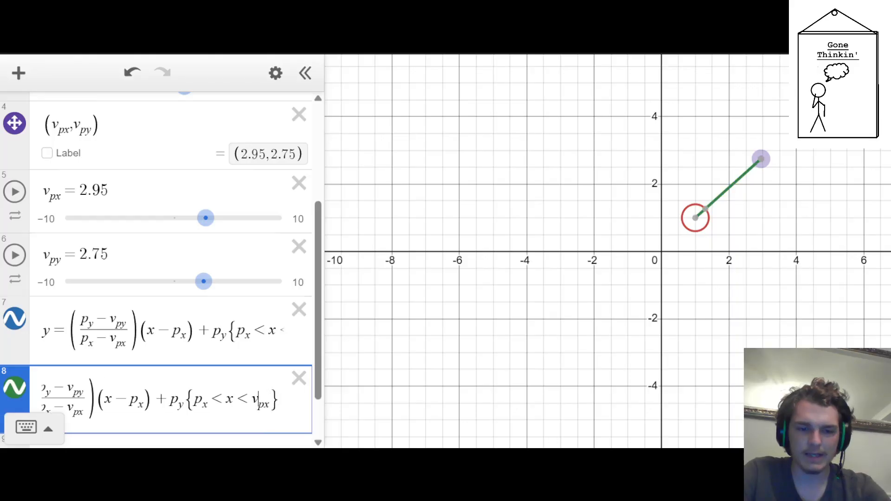
Change the domain restriction of the copied line equation to v_px<x<p_x
key(BackSpace)
key(BackSpace)
key(BackSpace)
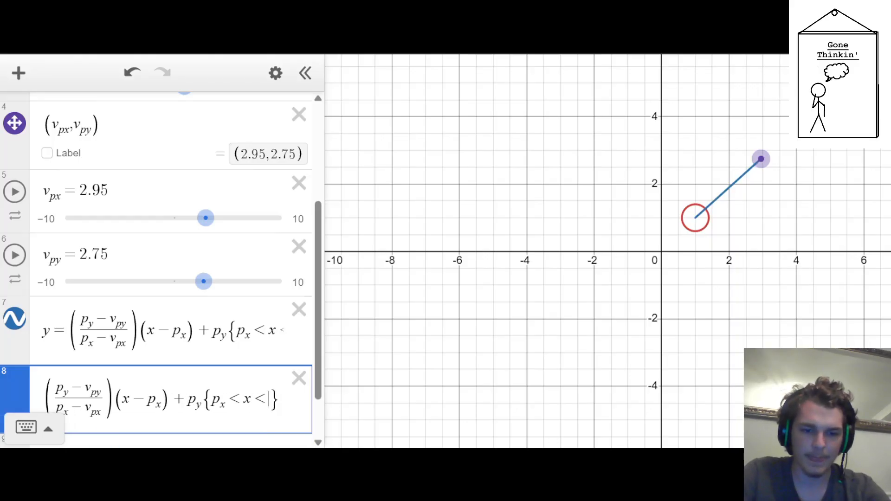
text(p_x)
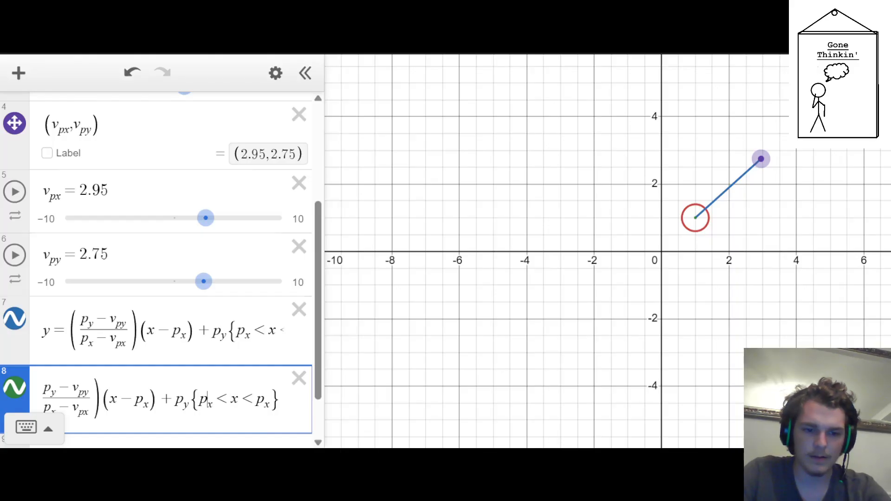
key(BackSpace)
key(BackSpace)
text(v_px)
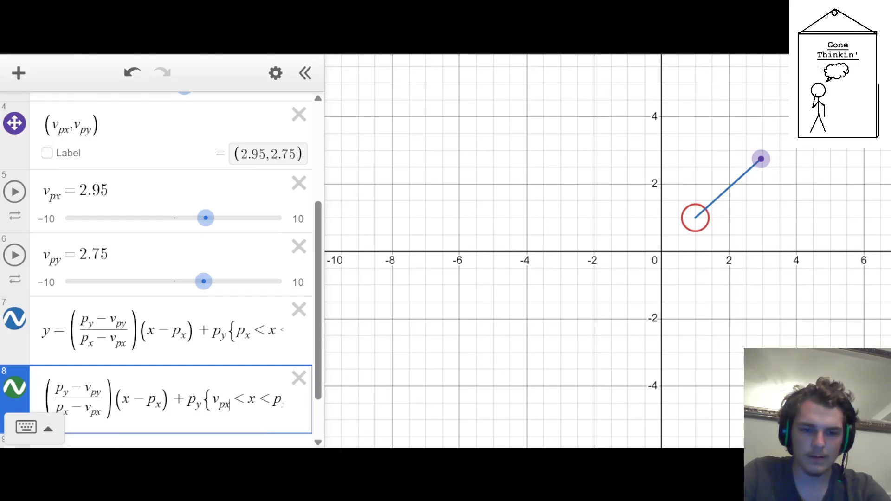
key(Right)
Recolour the copied line equation blue and reposition the draggable point at (2.4, 2.75)
mouse_move(760, 159)
mouse_down()
mouse_move(633, 147)
mouse_move(758, 140)
mouse_move(692, 140)
mouse_move(632, 226)
mouse_move(683, 285)
mouse_move(753, 293)
mouse_move(718, 171)
mouse_move(769, 169)
mouse_up()
drag(10, 385, 57, 384)
click(23, 391)
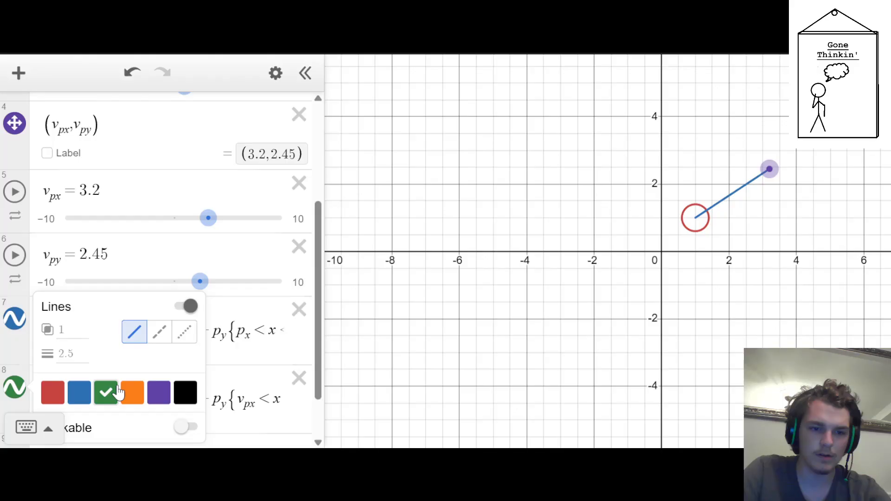
click(77, 392)
click(430, 294)
drag(770, 169, 743, 159)
Copy the parenthesized slope fraction from the first line equation and start a new expression below the second one
scroll(72, 291, down, 2)
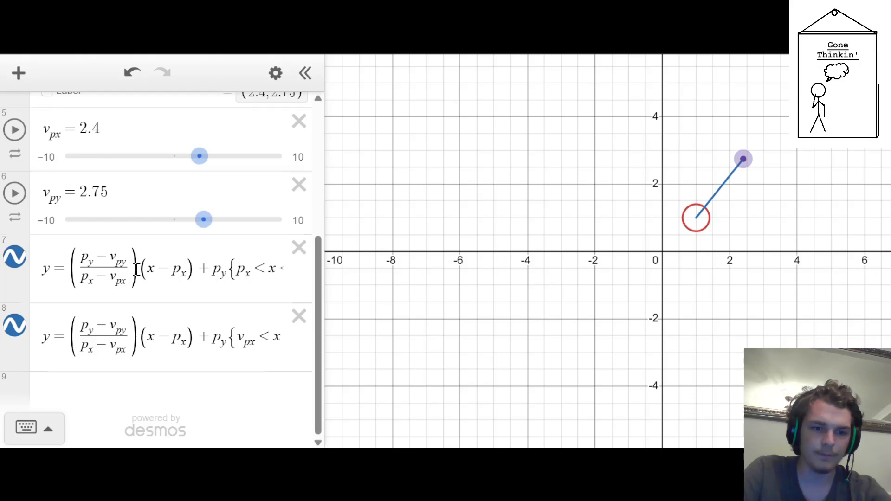
drag(137, 269, 82, 275)
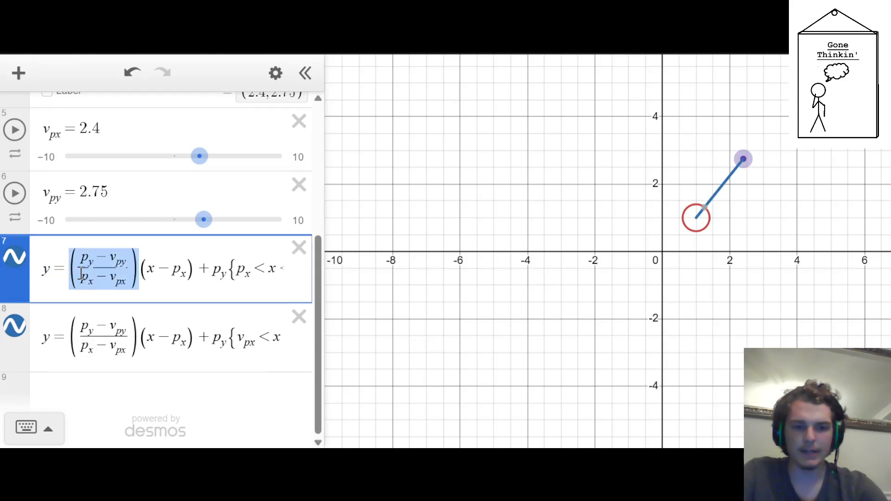
key(Down)
key(Down)
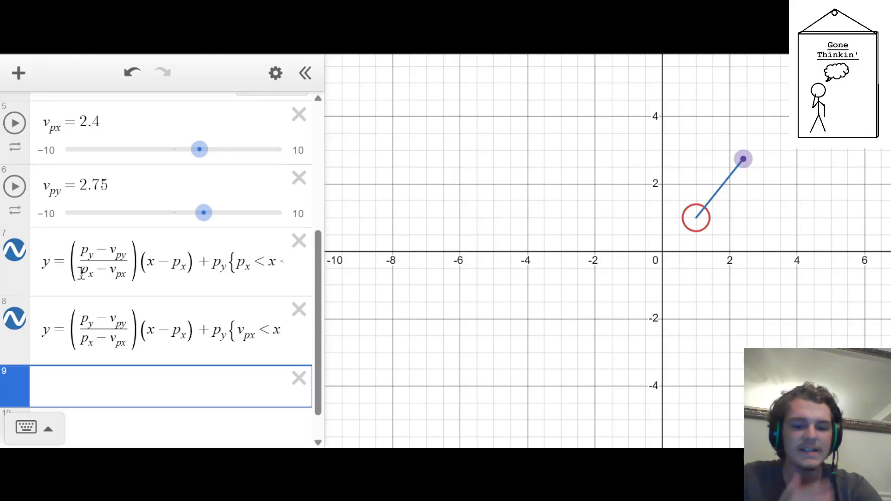
text(v_x =)
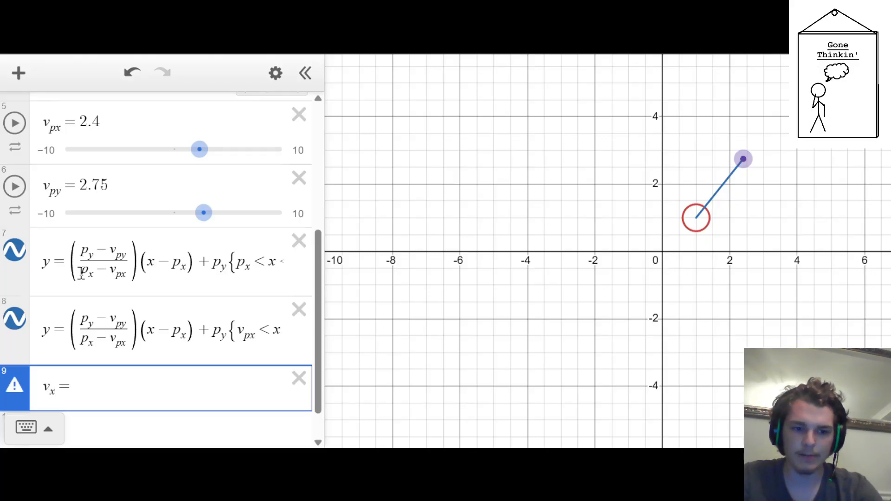
key(BackSpace)
key(BackSpace)
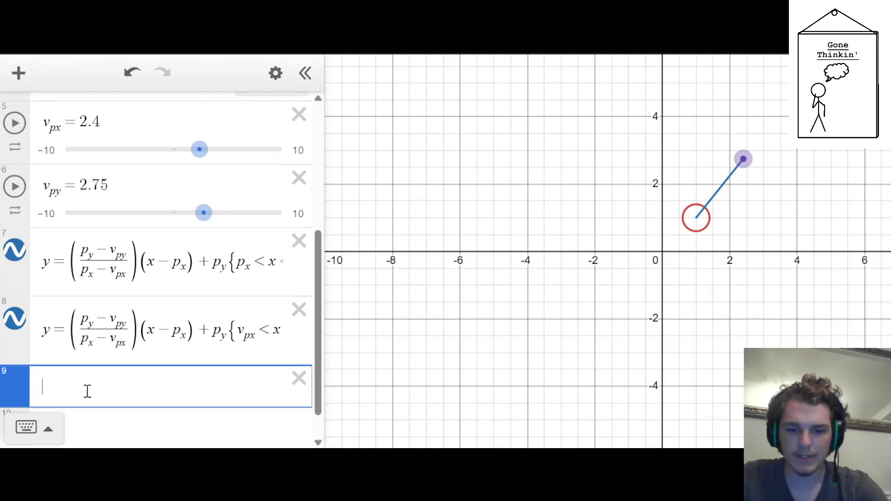
Enter arctan of the copied slope fraction, removing the fraction's redundant inner parentheses
text(rctan()
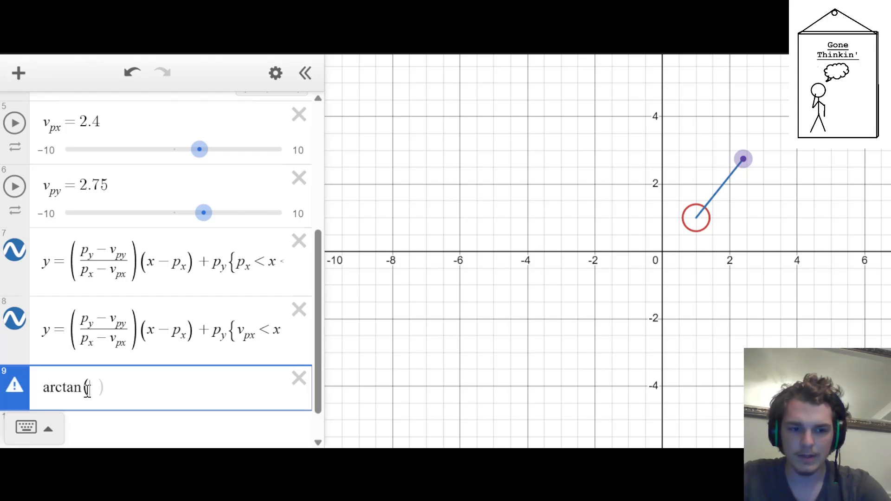
text(\left(\frac{p_y-v_{py}}{p_x-v_{px}}\right))
text())
key(Left)
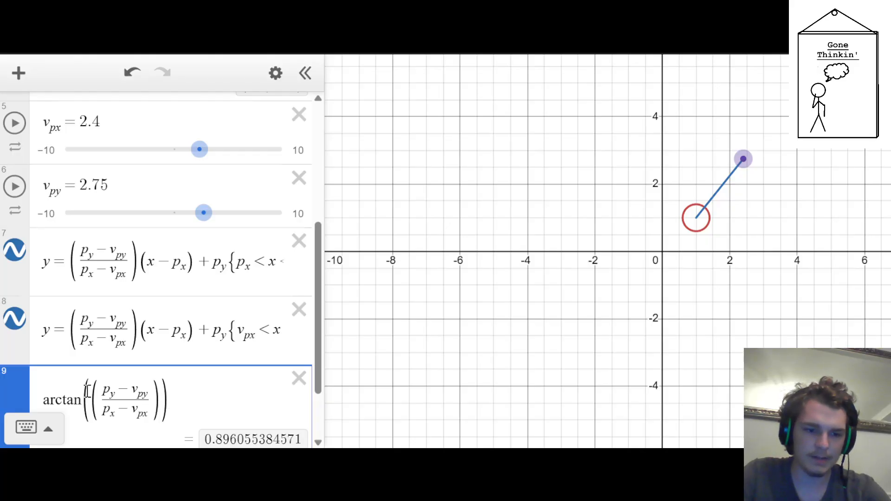
key(BackSpace)
key(Left)
key(Left)
key(Left)
key(Left)
key(Left)
key(Left)
key(Left)
key(Left)
key(Left)
key(Left)
key(Left)
key(Left)
key(BackSpace)
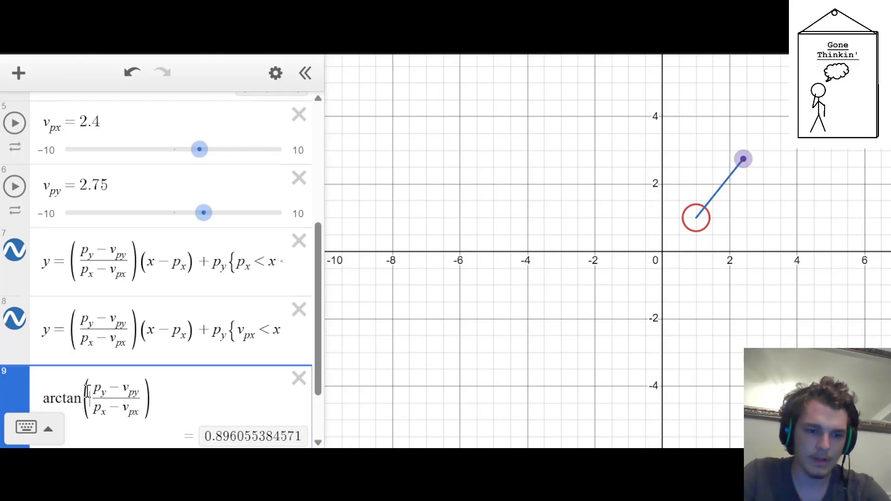
Switch the graph's angle unit to degrees
click(890, 73)
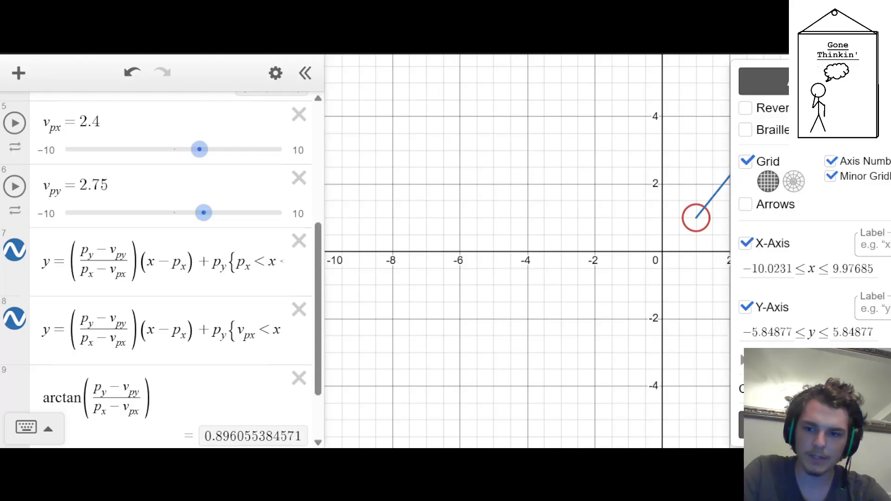
click(882, 425)
click(501, 304)
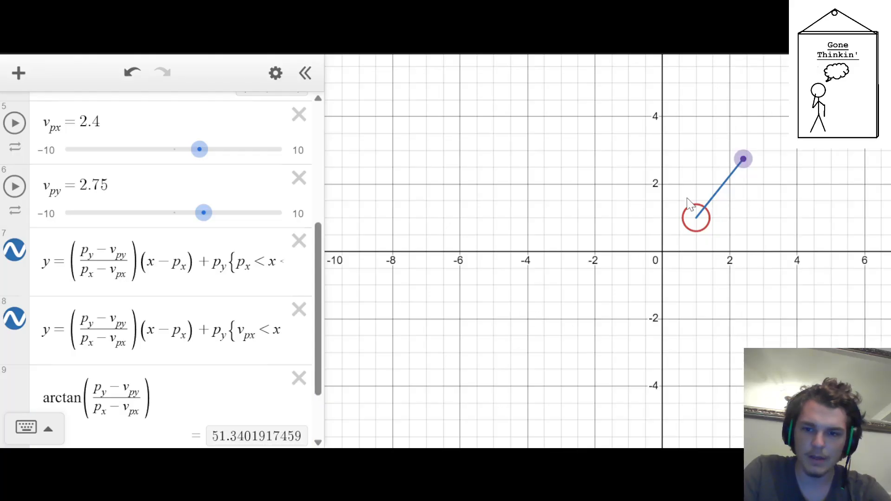
Move the draggable point to (2.5, 2.5) to test the arctan angle
drag(749, 159, 751, 160)
drag(751, 165, 748, 168)
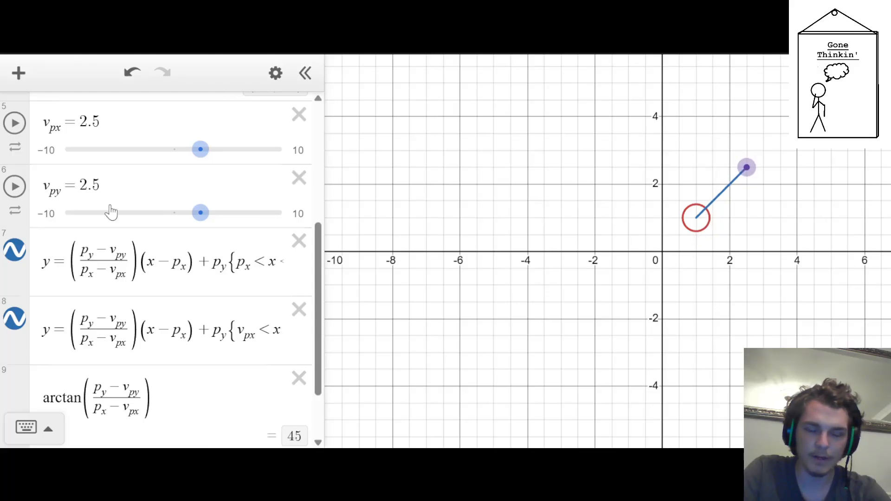
scroll(110, 210, up, 5)
scroll(110, 212, down, 5)
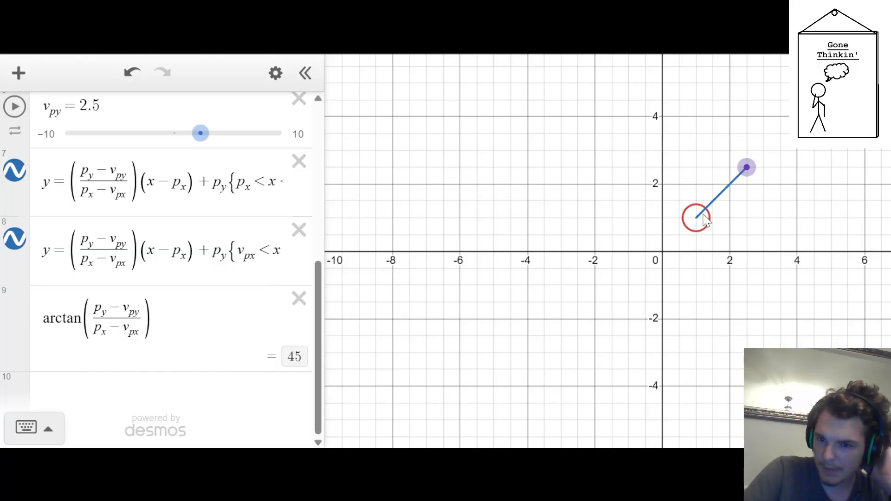
Turn the arctan expression into the definition v_x=cos(arctan(...)), keeping the slope fraction as the inner argument
click(208, 320)
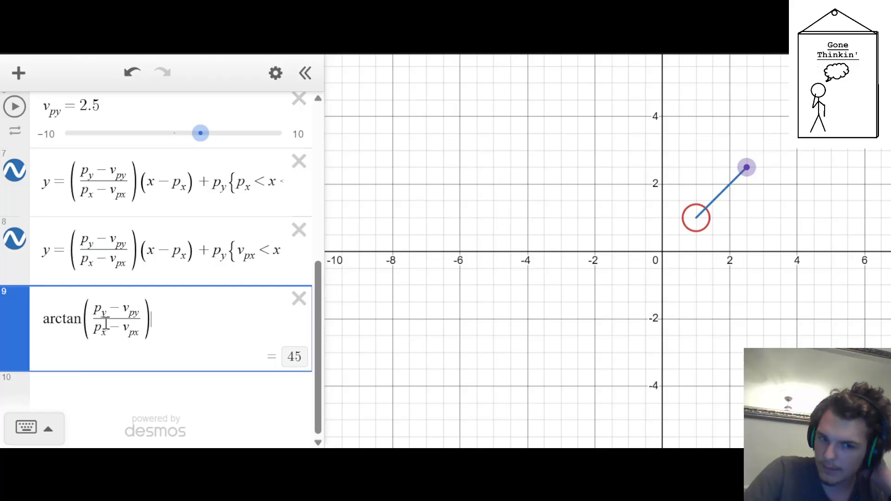
click(43, 320)
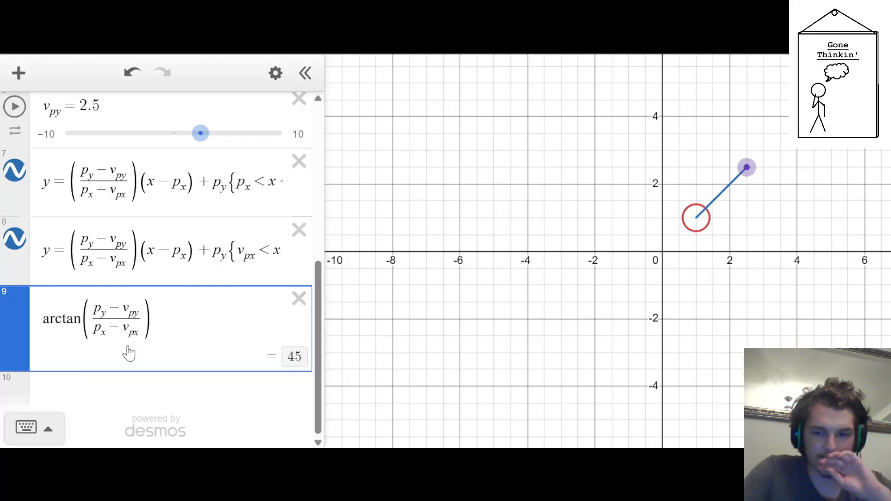
text(v_x=)
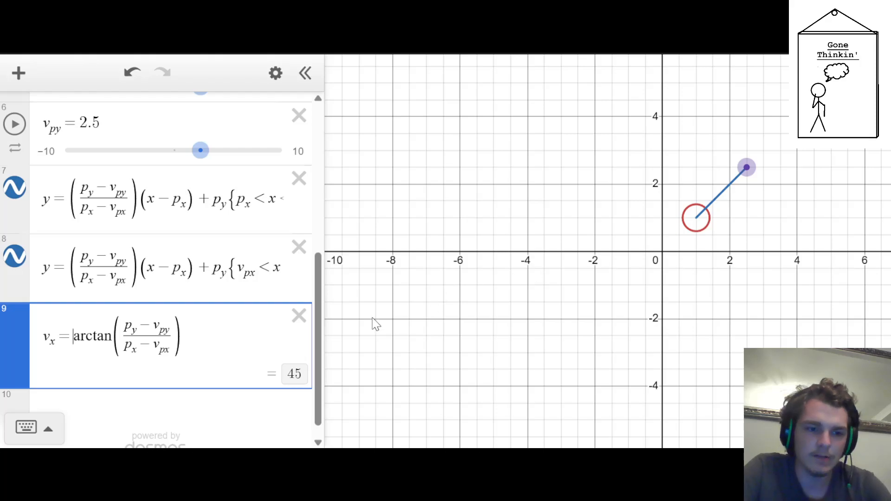
text(cos()
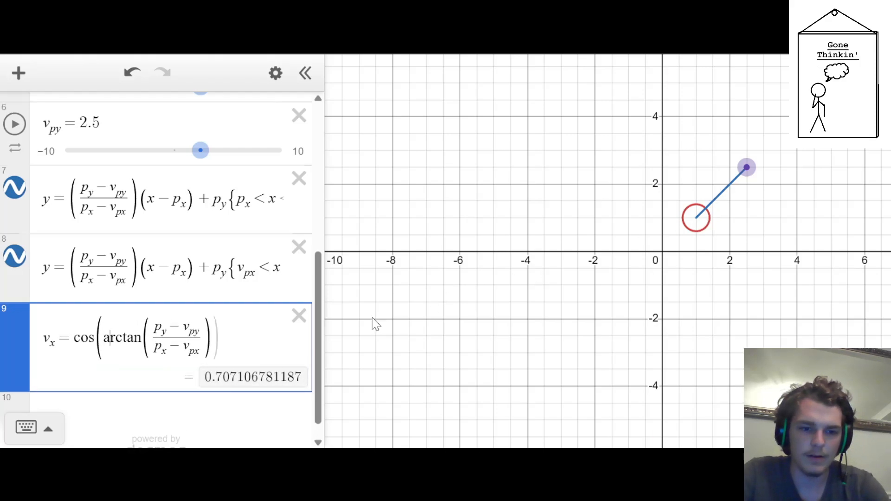
key(End)
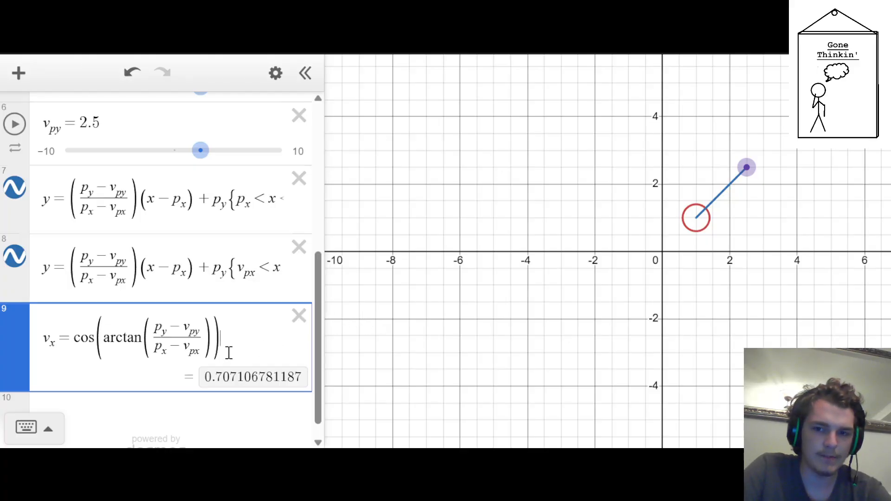
text(v)
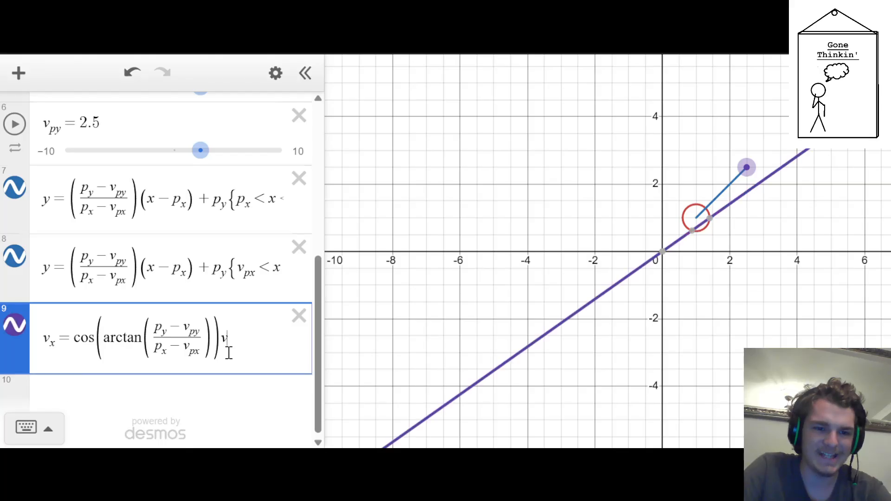
scroll(188, 280, up, 6)
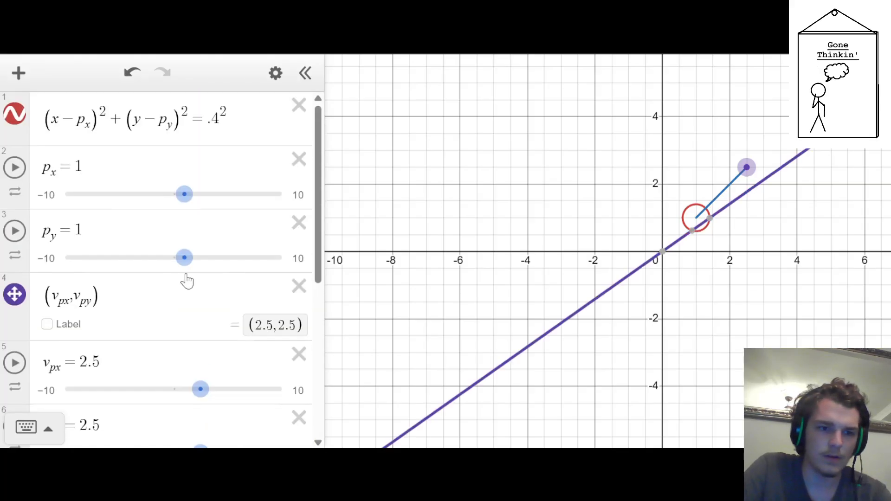
scroll(188, 280, down, 6)
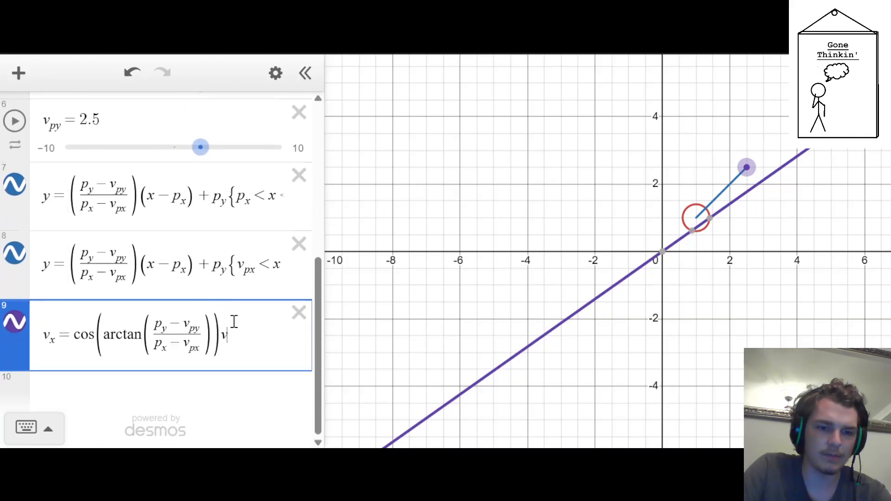
key(BackSpace)
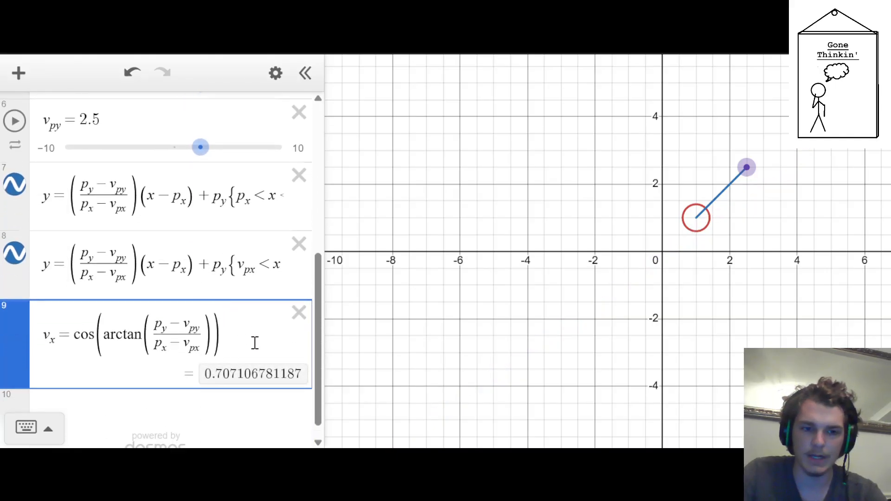
Duplicate the v_x=cos(arctan(...)) definition on a new line below and change the copy's cos to sin
drag(255, 343, 3, 425)
key(ctrl+c)
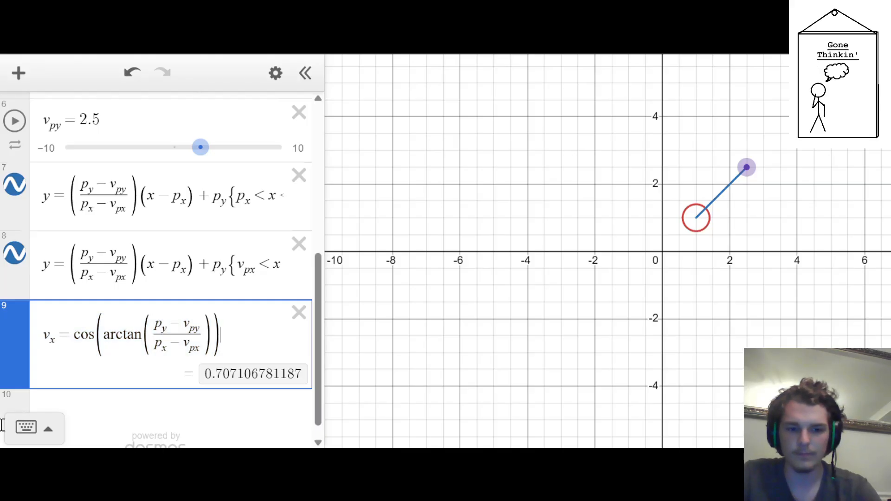
key(Return)
key(ctrl+v)
key(Left)
key(Left)
key(Left)
key(Left)
key(Left)
key(Left)
key(Left)
key(Left)
key(Left)
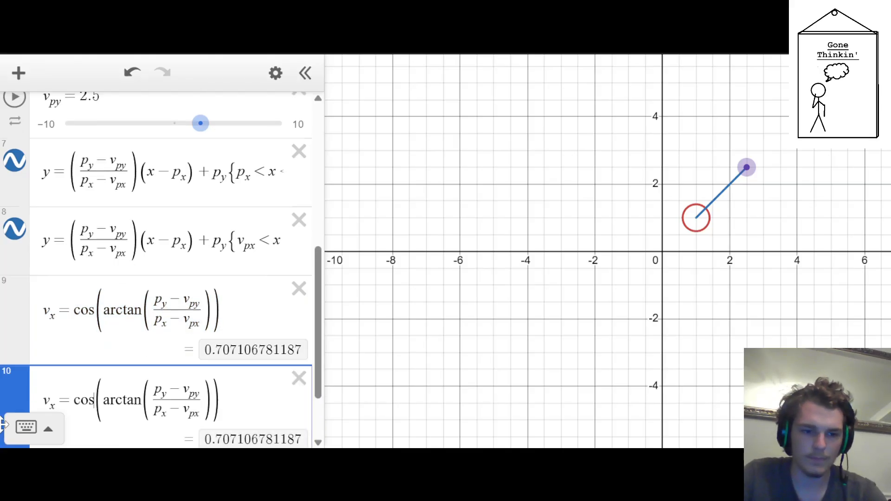
key(BackSpace)
key(BackSpace)
key(BackSpace)
text(sin)
key(Right)
key(Right)
key(Right)
key(Right)
key(Right)
key(Right)
key(Right)
key(Right)
key(Right)
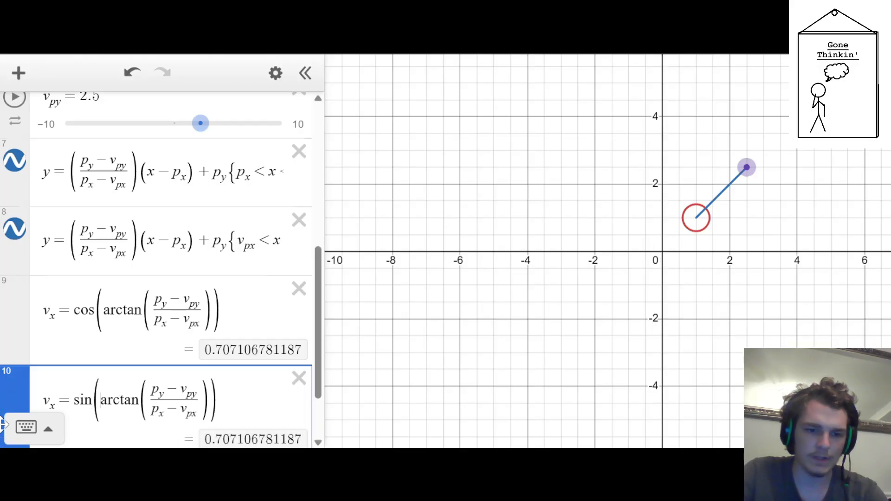
Insert the factor v in front of sin in the copy and in front of cos in the v_x definition
key(Left)
key(Left)
key(Left)
key(Left)
key(Left)
key(Left)
key(Left)
key(Left)
key(Left)
key(Left)
key(Left)
key(Left)
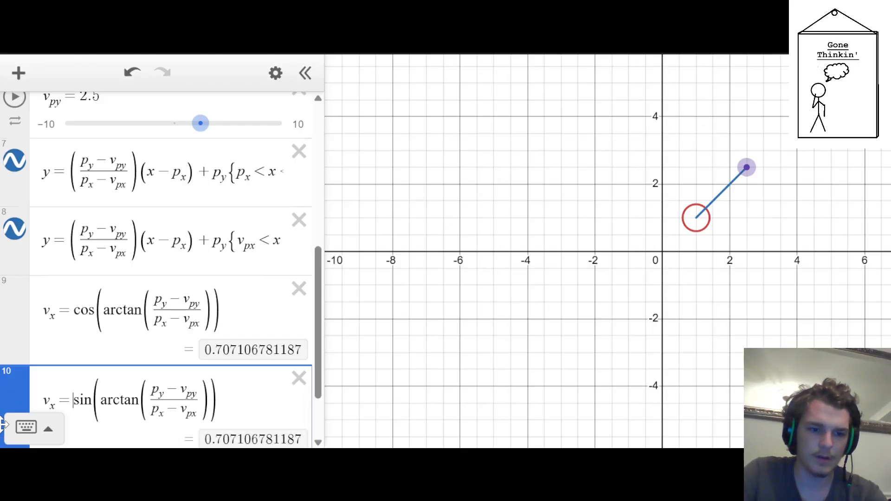
text(v)
key(Up)
key(Up)
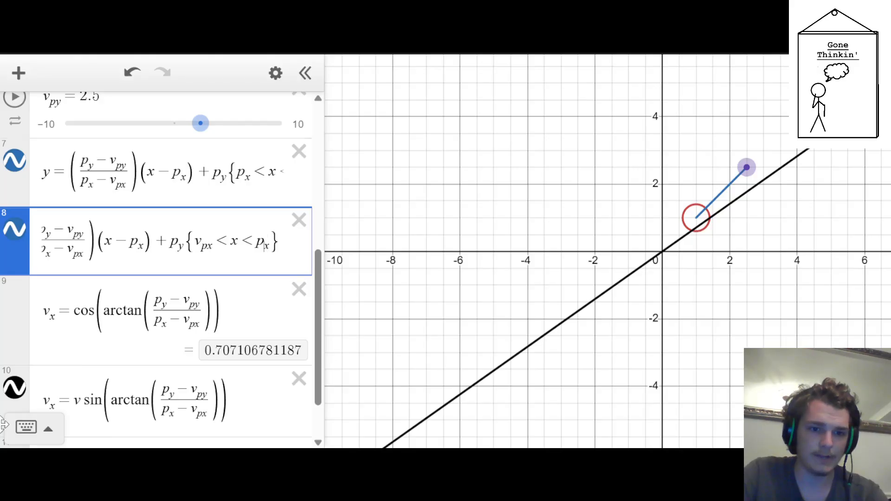
key(Down)
key(Left)
key(Left)
key(Left)
key(Left)
key(Left)
key(Left)
key(Left)
key(Left)
key(Left)
key(Left)
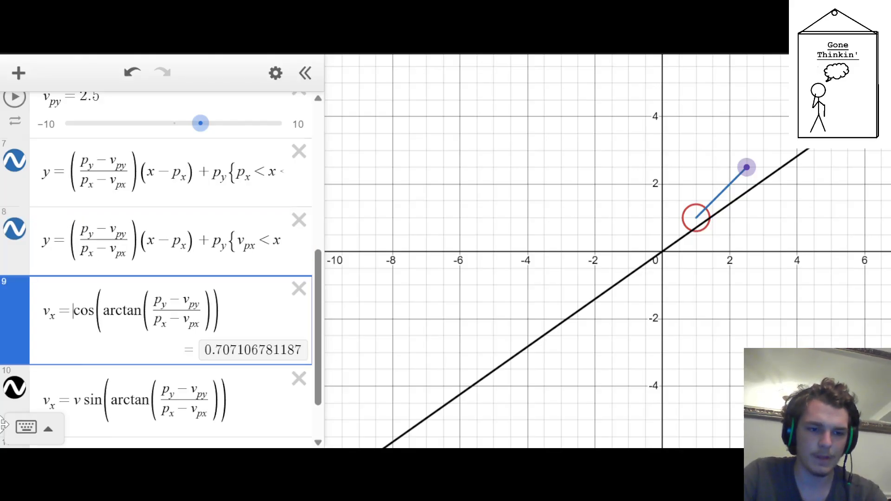
text(v)
click(826, 276)
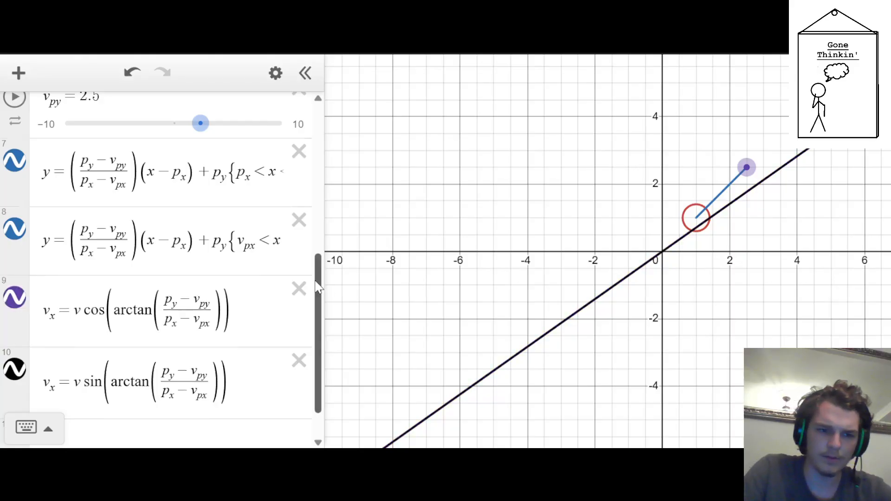
Rename the variable defined by the sine expression as v_y
scroll(147, 288, down, 1)
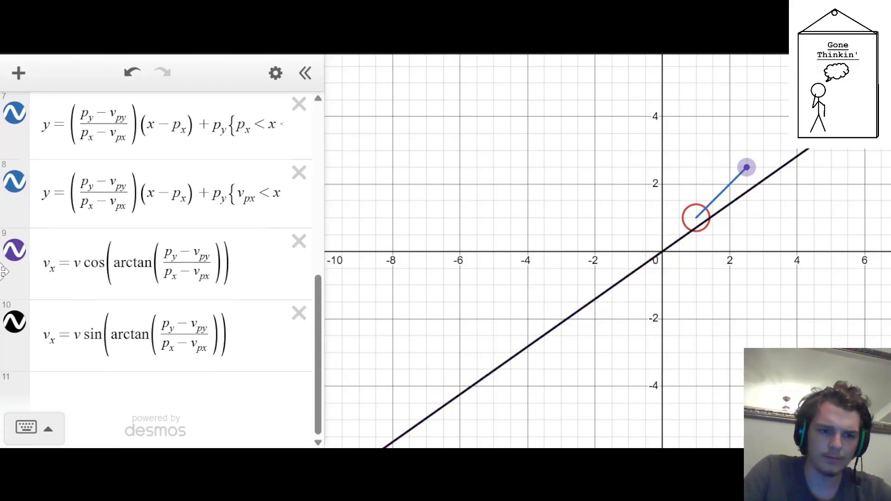
click(53, 352)
key(BackSpace)
text(y)
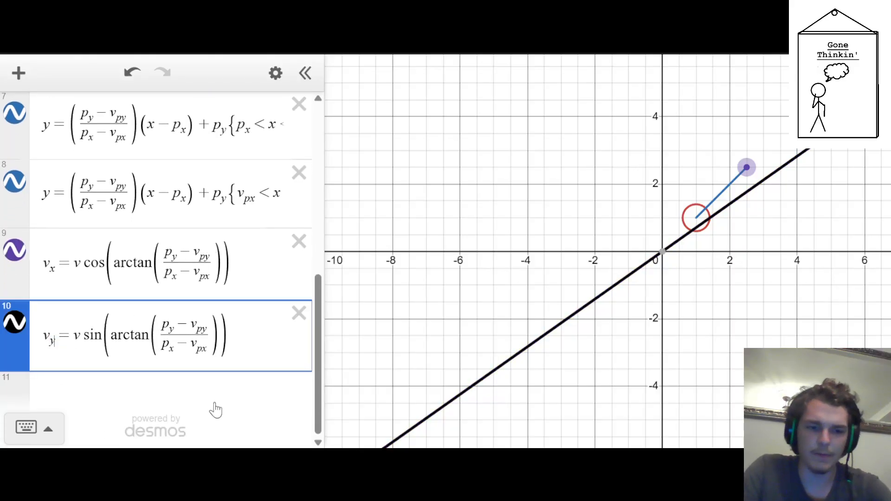
Move the draggable point to about (1.5, 3.1) and remove the factor v from the cosine and sine definitions
click(649, 216)
drag(740, 169, 713, 148)
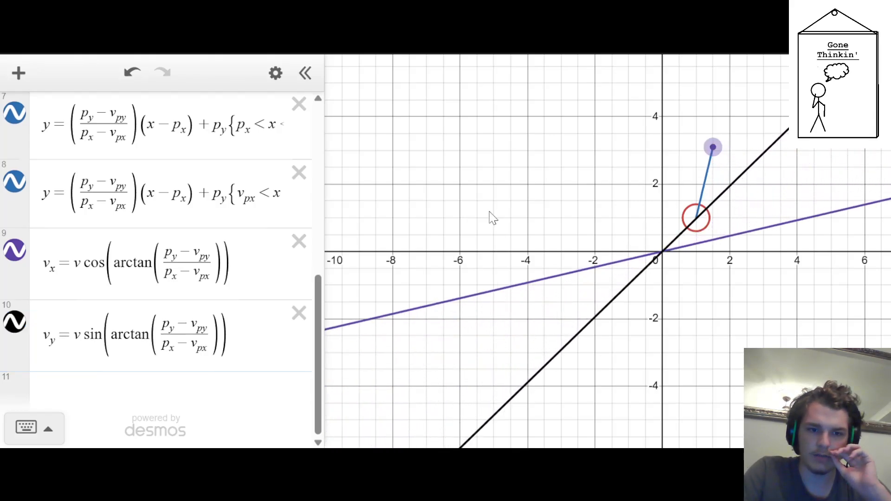
click(80, 263)
key(BackSpace)
click(80, 353)
key(BackSpace)
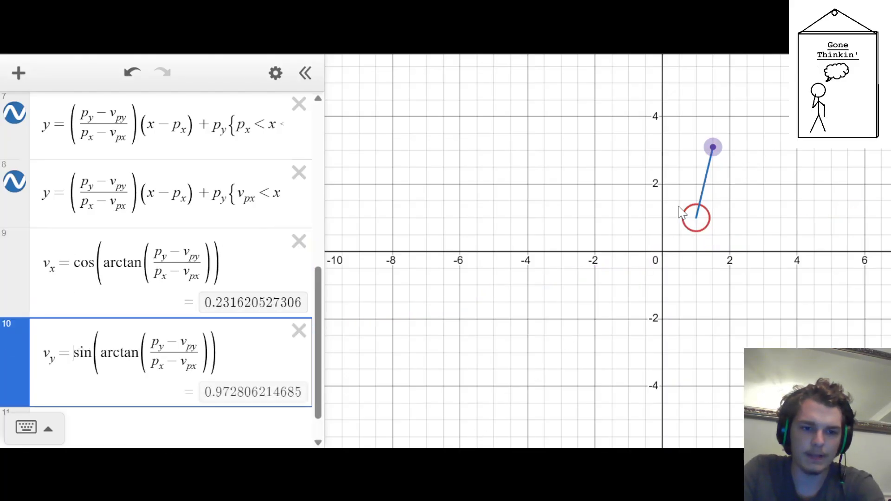
Move the draggable point to (2.15, 2.35) and put the factor v before sin and cos in the component definitions
drag(716, 145, 735, 172)
click(72, 355)
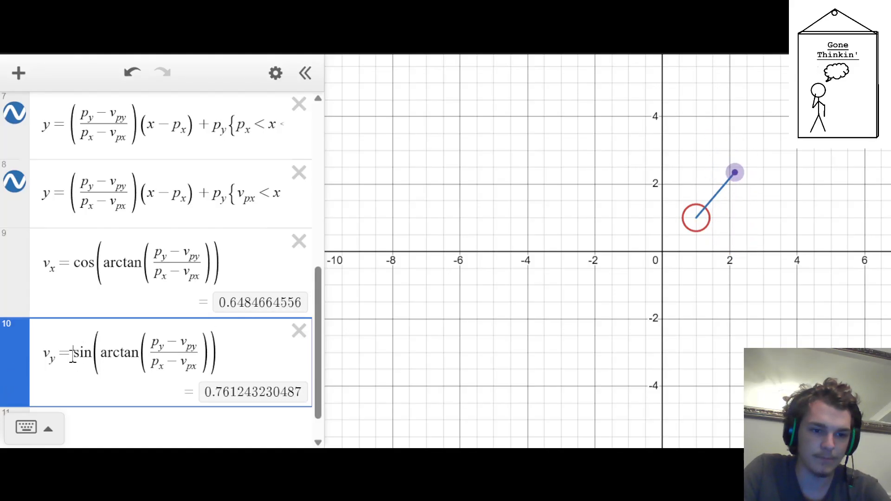
text(v)
click(74, 260)
text(v)
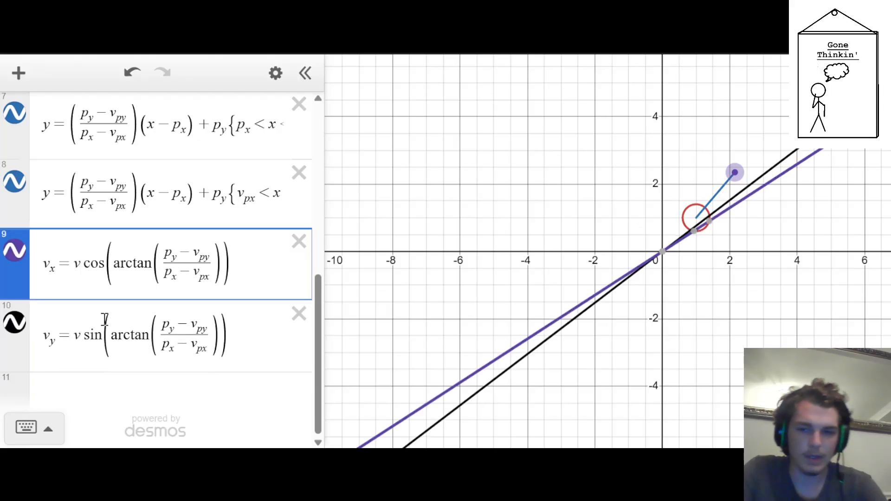
Add the subscript 0 to the factor v in both velocity component definitions, making it v_0
scroll(104, 319, up, 2)
scroll(104, 319, down, 2)
scroll(93, 272, up, 8)
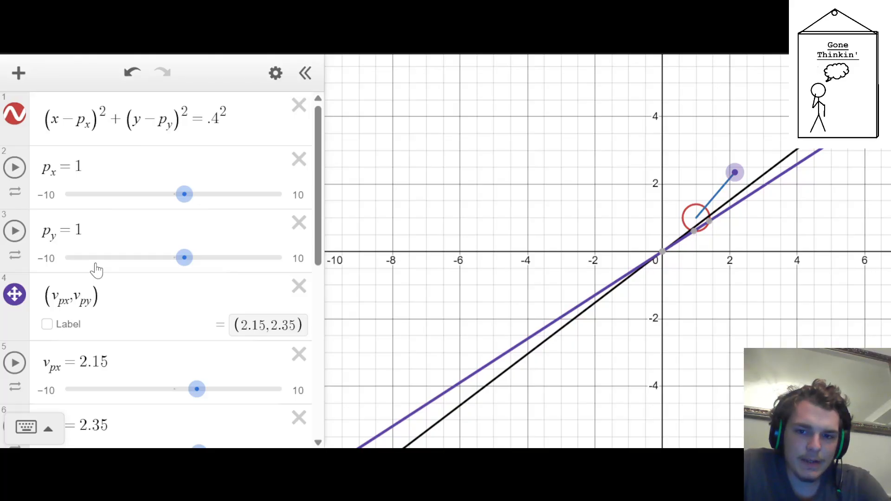
scroll(97, 269, down, 8)
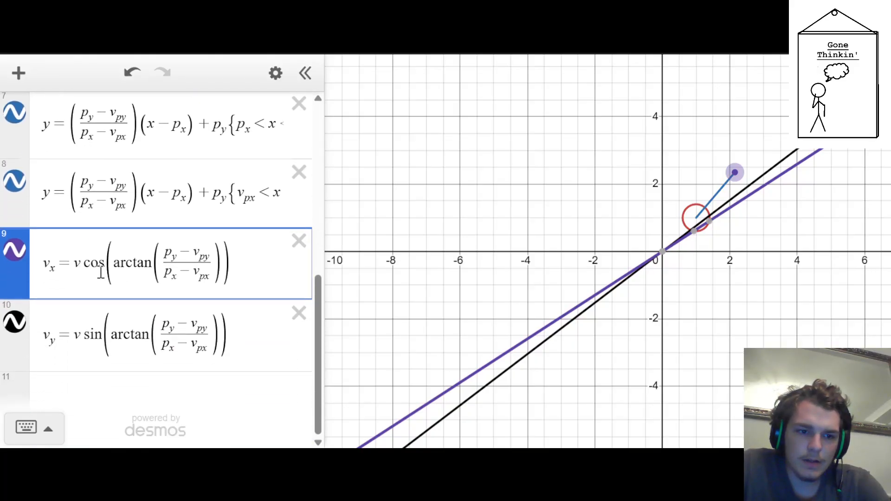
text(_)
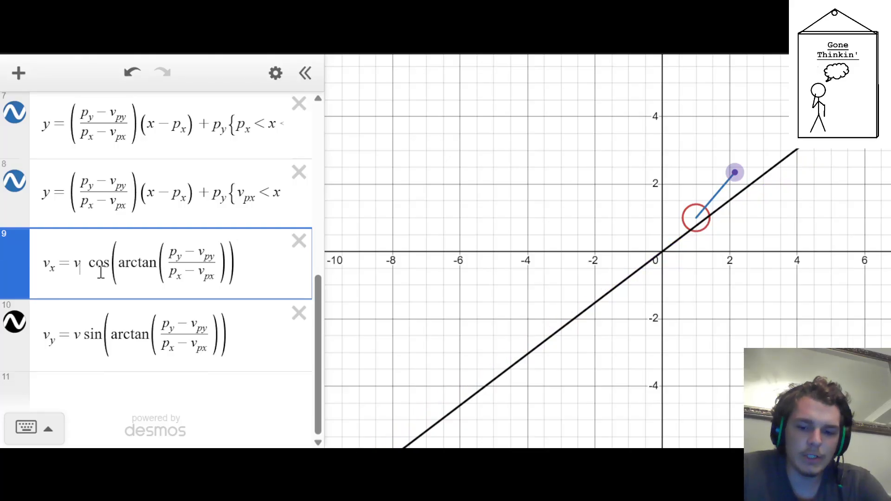
text(0)
key(Down)
key(Down)
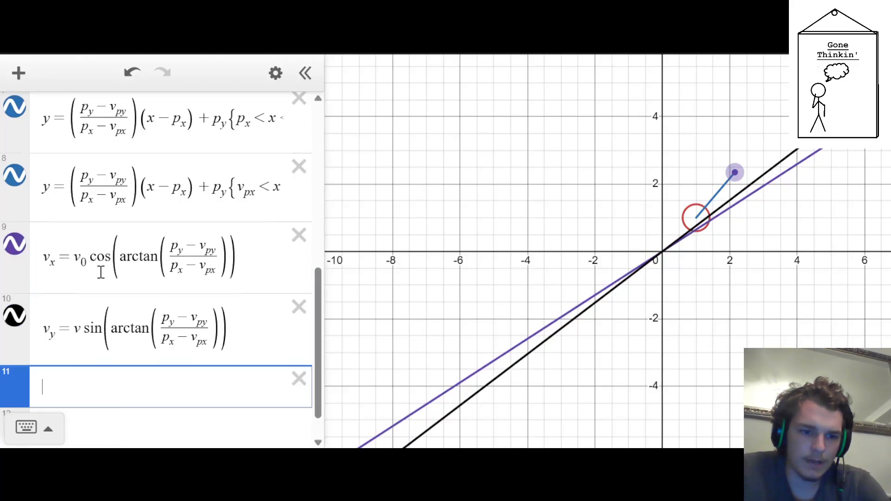
key(Up)
key(Left)
key(Left)
key(Left)
key(Left)
key(Left)
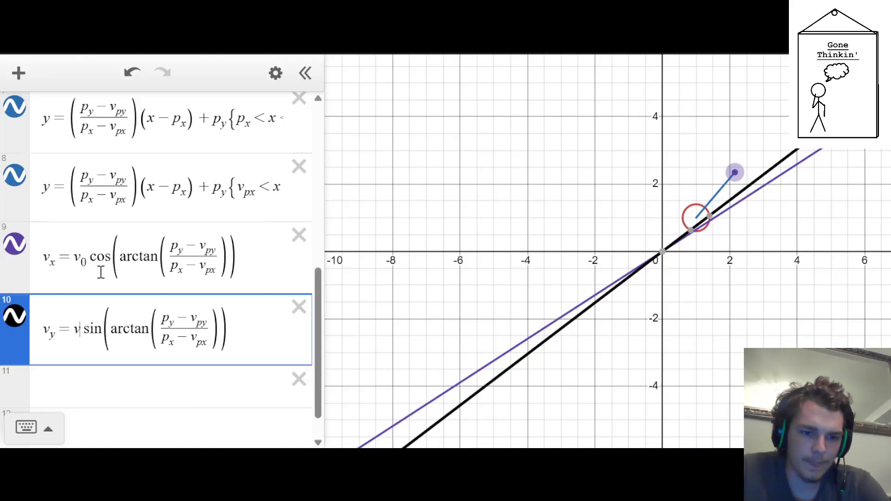
text(_0)
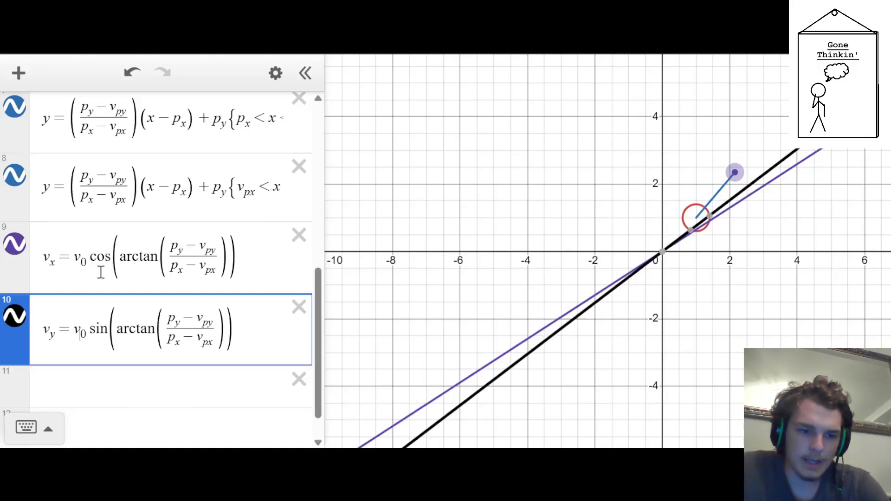
Rename the defined velocity components as v_y0 for the sine expression and v_x0 for the cosine expression
key(Left)
key(Left)
key(Left)
key(Right)
key(Right)
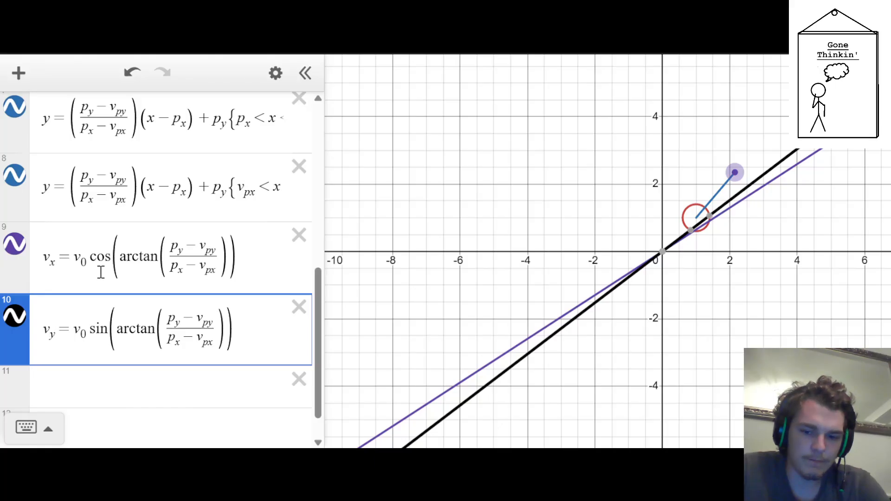
text(0)
key(Up)
key(Up)
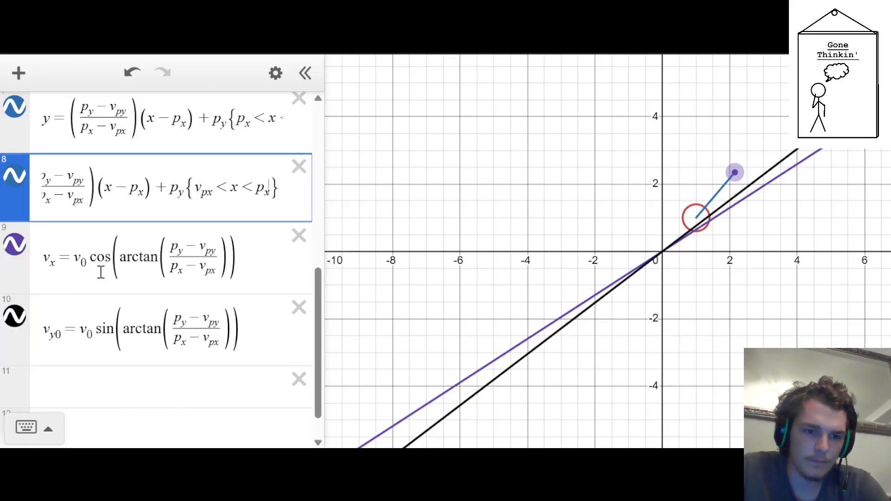
key(Down)
key(Left)
key(Left)
key(Left)
key(Left)
key(Left)
key(Left)
key(Left)
key(Left)
key(Left)
key(Left)
key(Left)
key(Left)
key(Left)
key(Left)
key(Left)
key(Left)
key(Left)
key(Left)
key(Left)
key(Left)
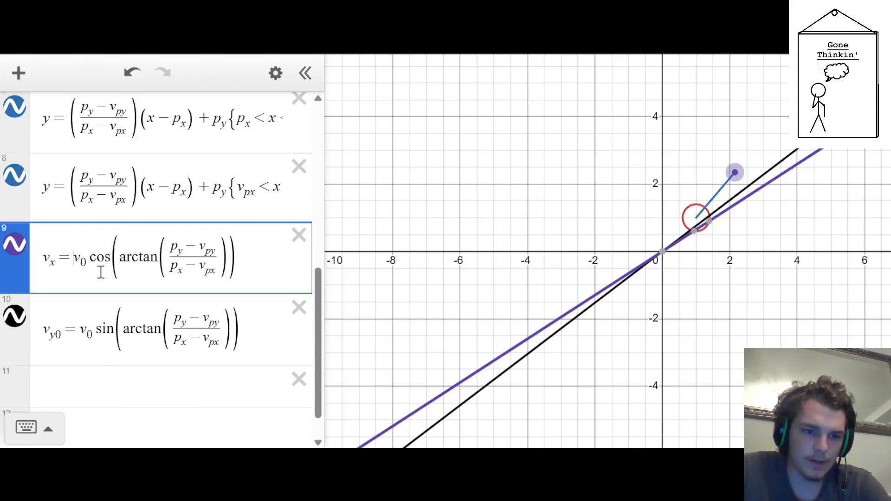
key(Right)
key(Right)
text(0)
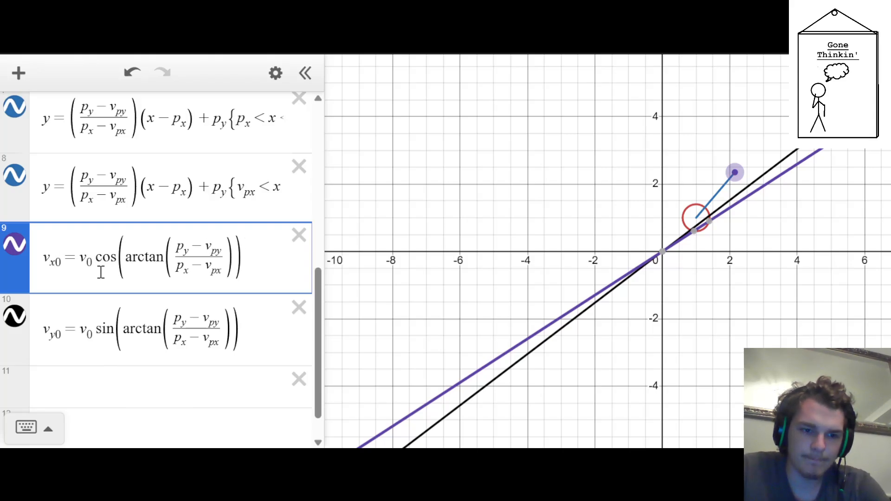
key(Up)
key(Up)
key(Up)
key(Up)
key(Up)
key(Up)
key(Up)
key(Up)
key(Down)
key(Down)
key(Down)
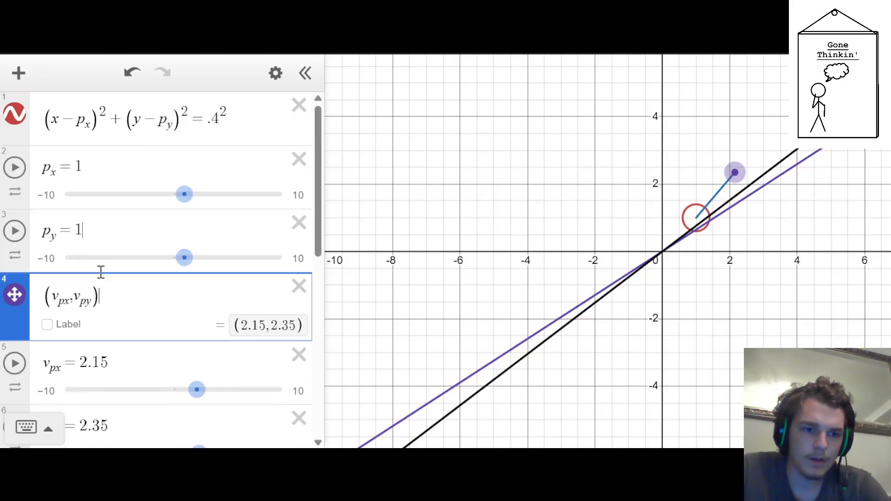
key(Up)
key(Return)
text(table)
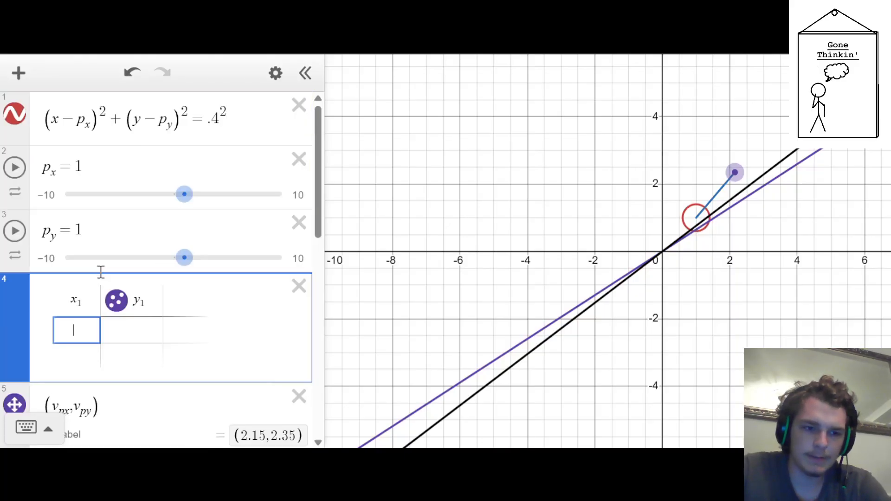
key(BackSpace)
key(BackSpace)
Create a folder named "Velocity interface" directly below the p_y slider
key(Return)
text(fol)
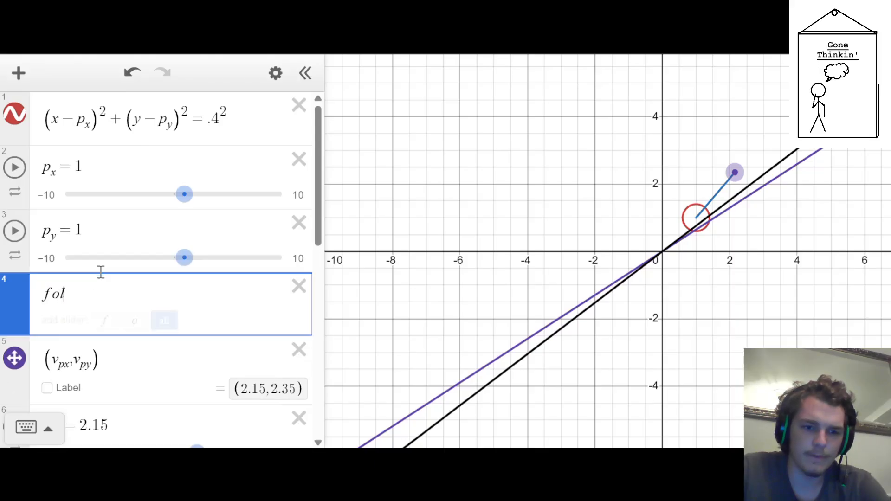
text(derVelocity)
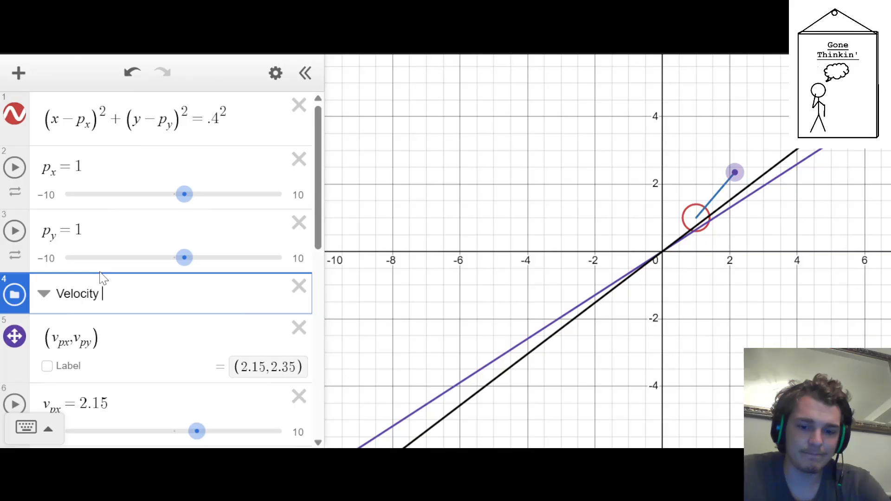
text( interface)
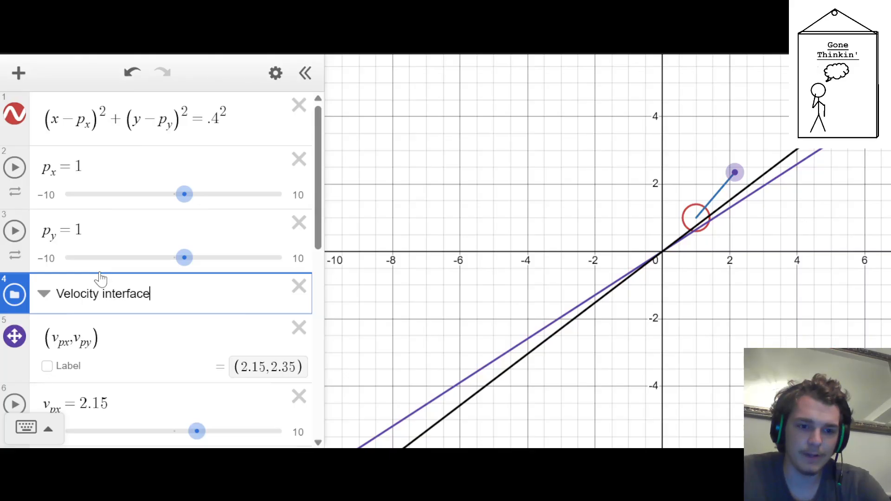
Put the (v_px, v_py) point, its two sliders and both segment equations into the Velocity interface folder, and collapse it
scroll(96, 268, down, 3)
drag(24, 196, 22, 183)
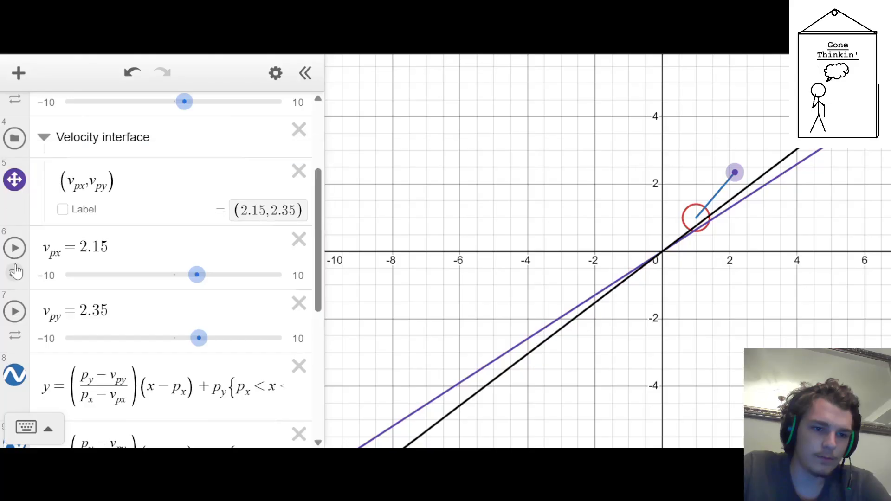
drag(15, 268, 16, 234)
scroll(15, 244, down, 1)
drag(14, 307, 14, 290)
drag(14, 356, 13, 342)
scroll(30, 279, up, 1)
scroll(40, 225, up, 3)
click(41, 278)
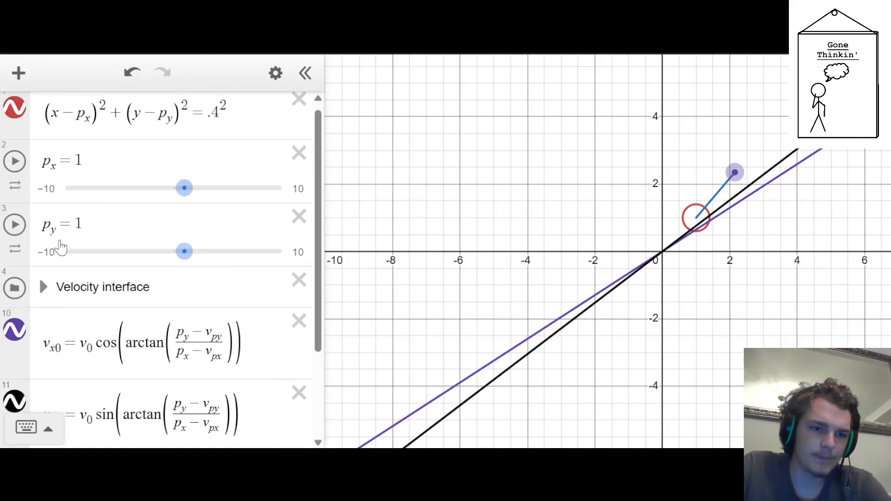
Create a folder named "Object", place it above the circle equation so it holds the circle and p_x, p_y sliders, and collapse it
scroll(129, 423, down, 3)
click(98, 352)
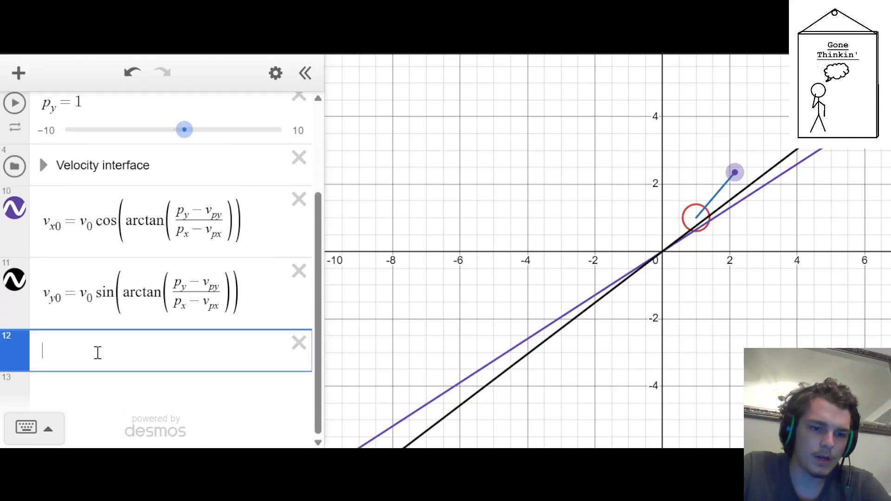
text(folderO)
text(bject)
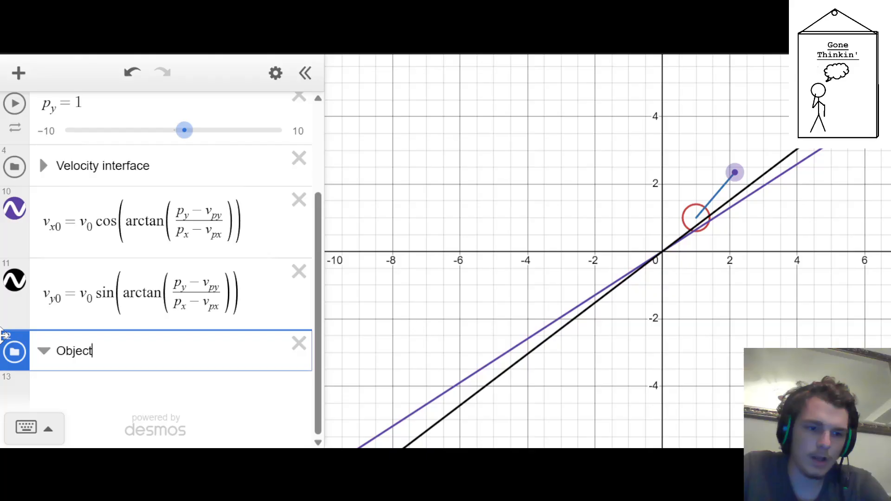
drag(38, 346, 35, 115)
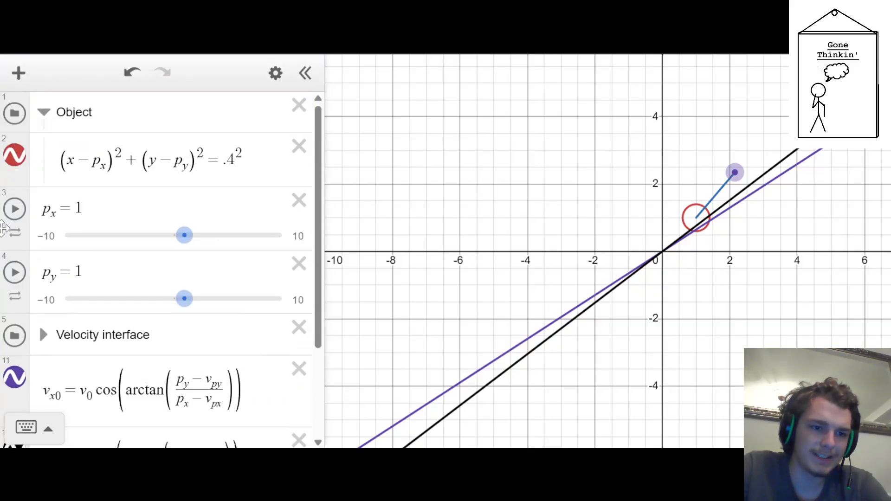
click(44, 112)
Define v_0=5 on a new line between the Velocity interface folder and the v_x0 definition
click(197, 159)
key(Return)
text(v)
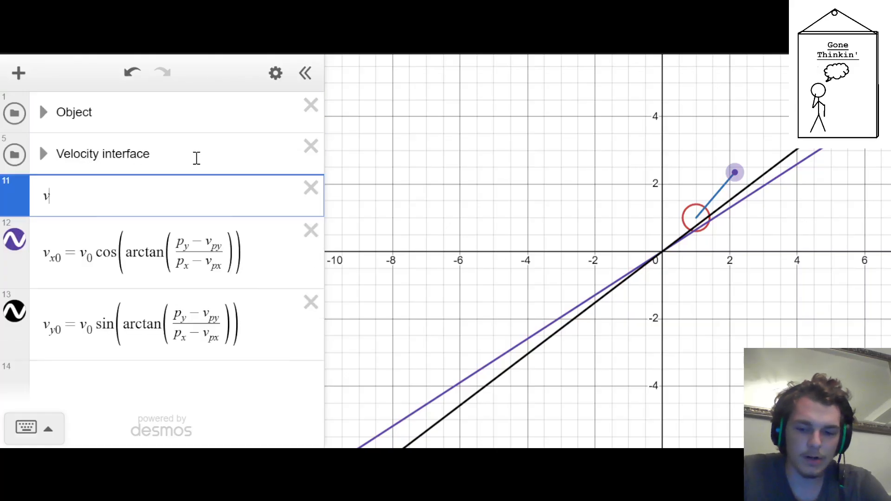
text(_0=5)
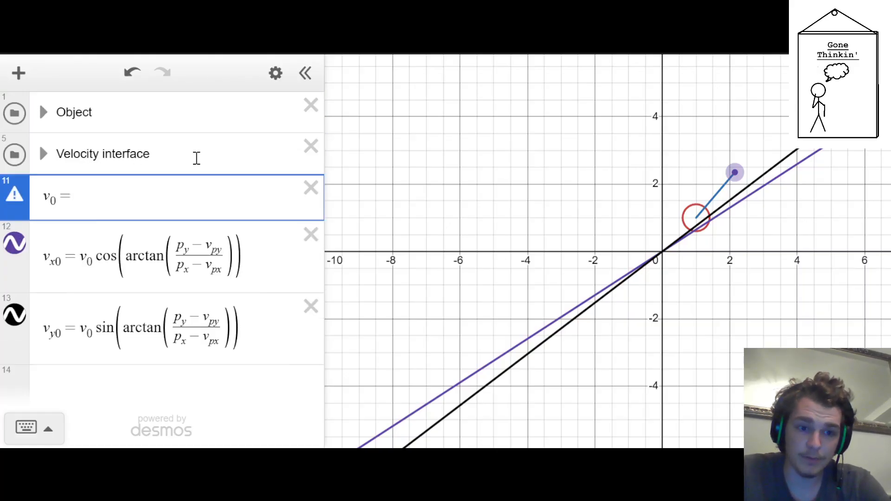
Define a_x=0 on a new line below the v_y0 definition
key(Down)
key(Down)
key(Down)
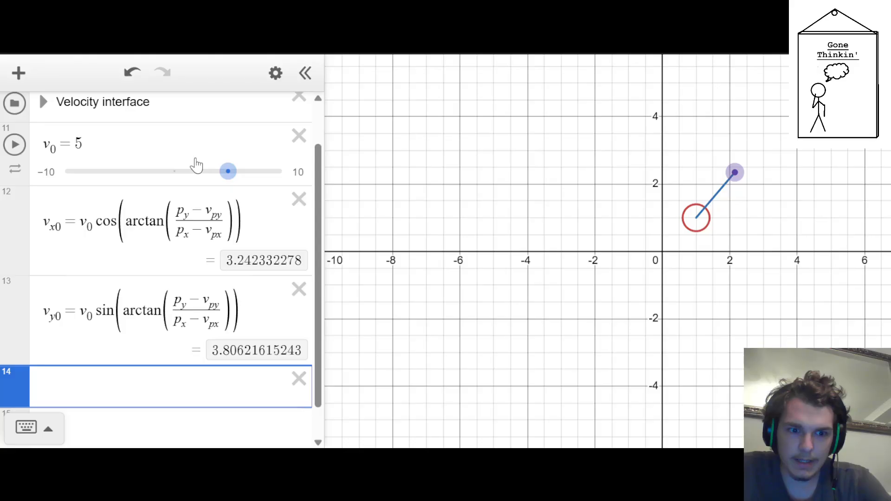
text(a_y)
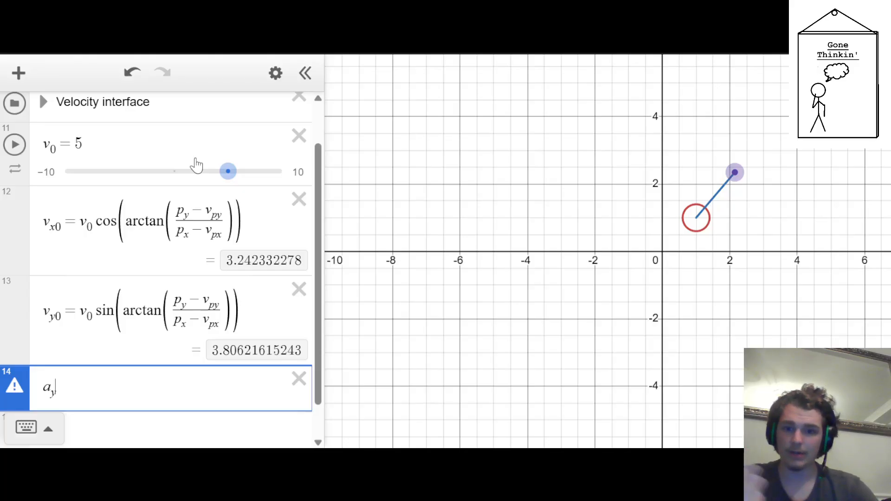
text(=)
key(BackSpace)
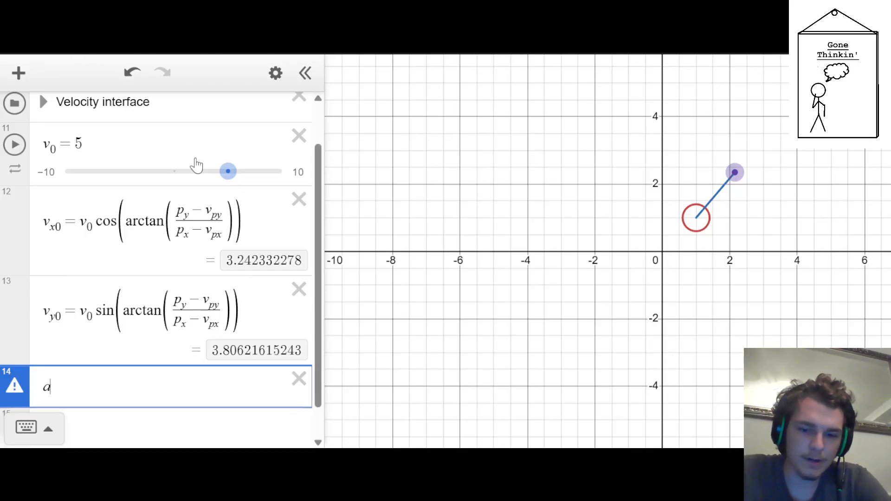
text(x=0)
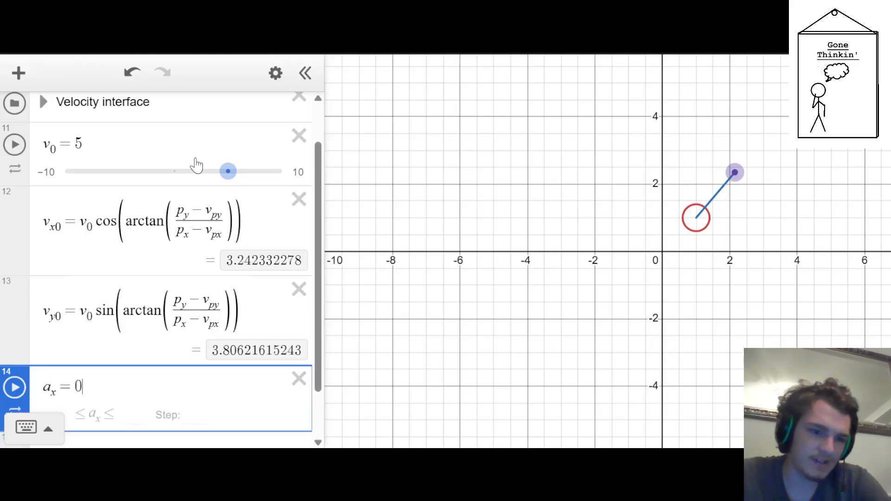
Define a_y=9.81 on a new line below a_x
key(Return)
text(a_y = )
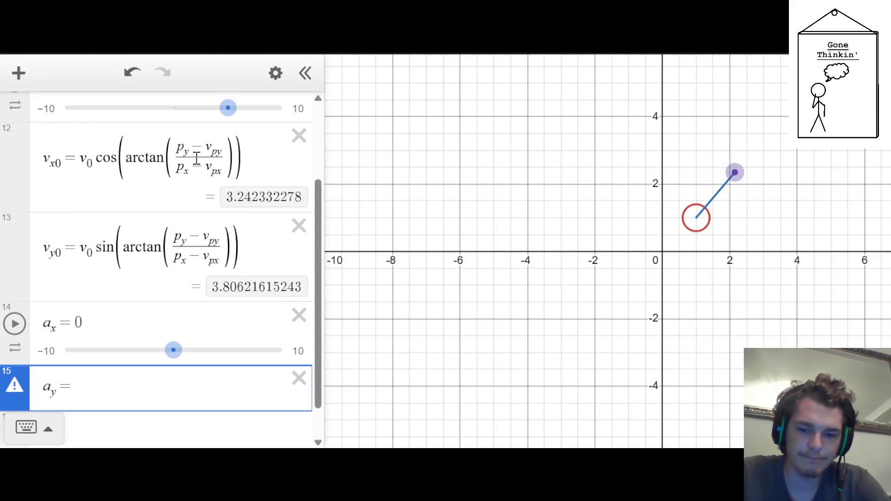
text(9.81)
key(Return)
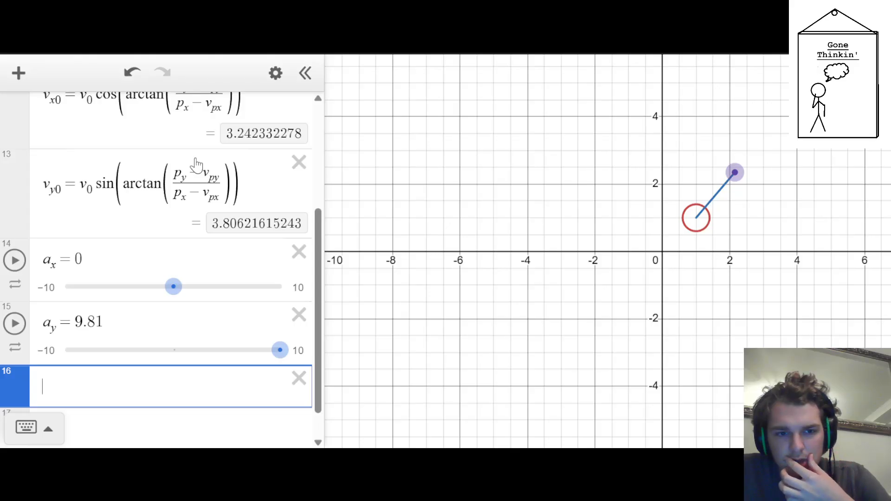
key(Up)
key(Up)
key(Up)
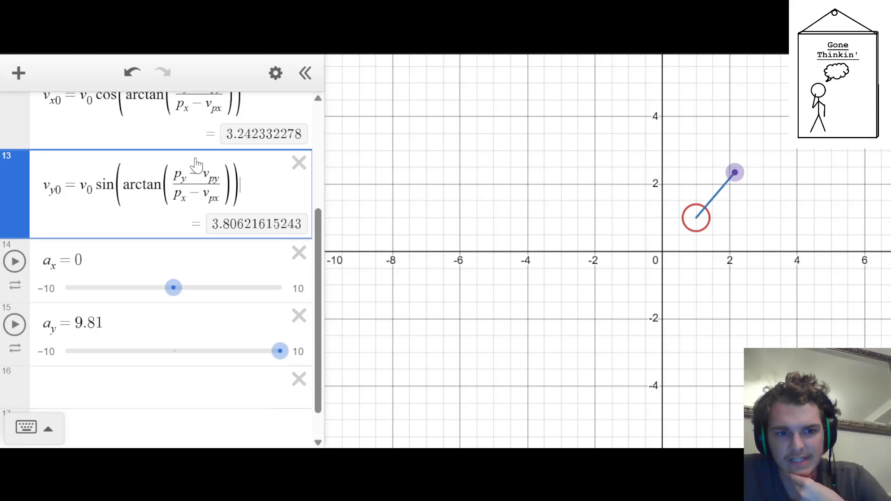
key(Down)
key(Down)
key(Down)
key(Up)
key(Up)
key(Up)
key(Up)
key(Up)
key(Up)
key(Down)
key(Down)
key(Down)
key(Down)
key(Down)
key(Down)
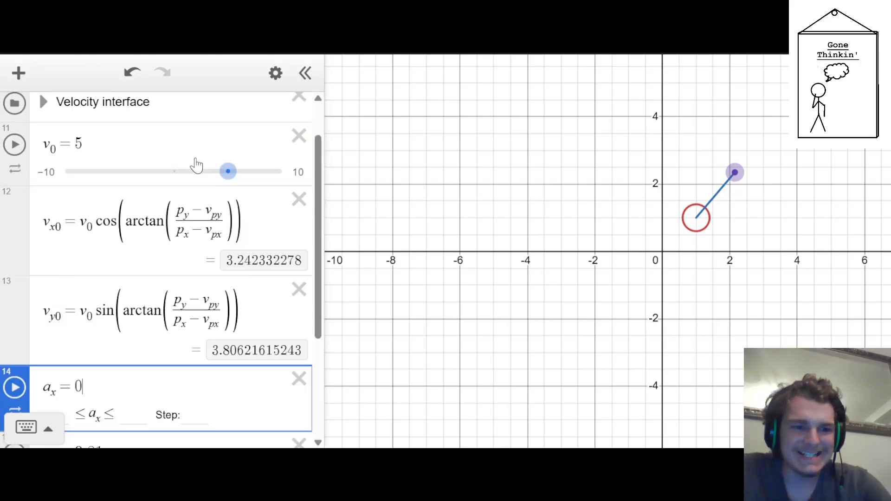
Begin defining v_x below a_y as an integral with lower limit 0
text(v_x)
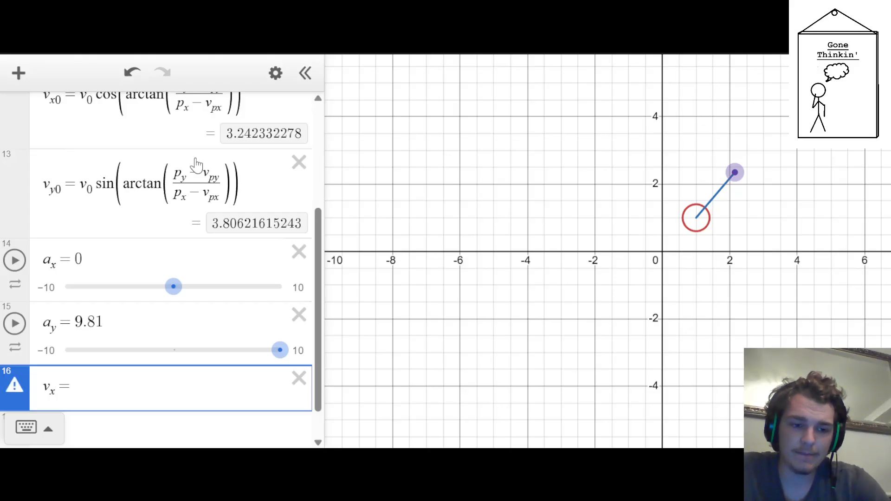
text(=)
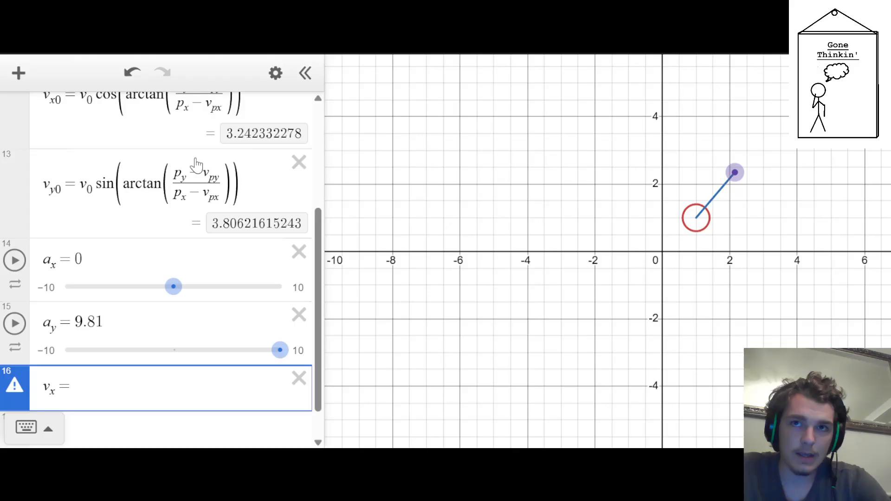
text(sqtr)
key(BackSpace)
key(BackSpace)
key(BackSpace)
key(BackSpace)
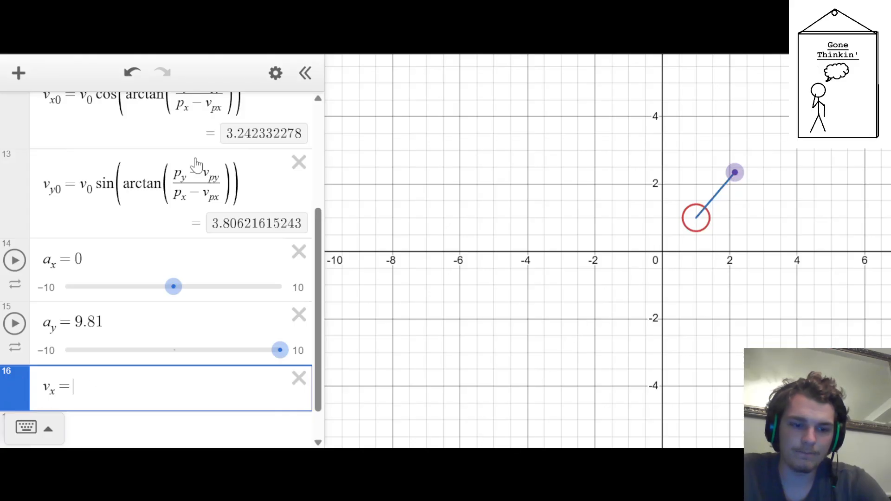
text(int)
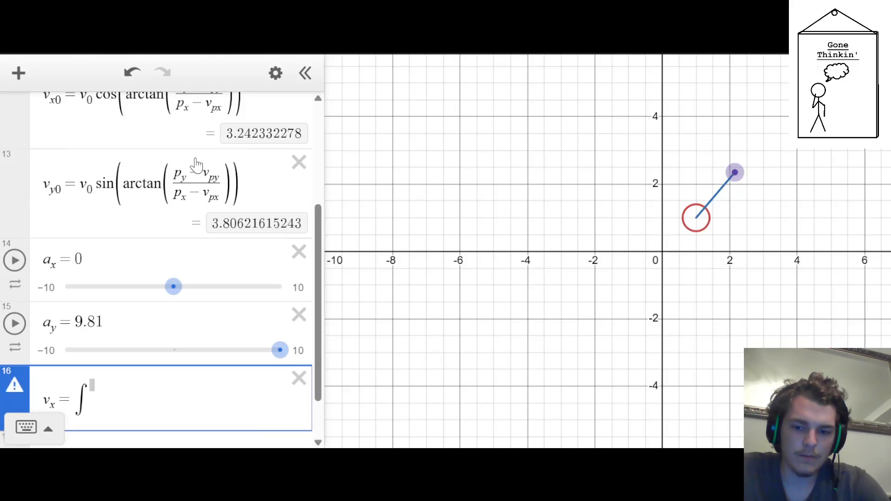
Define t=0 on a new line above the Velocity interface folder
key(Up)
key(Up)
key(Up)
key(Up)
key(Up)
key(Up)
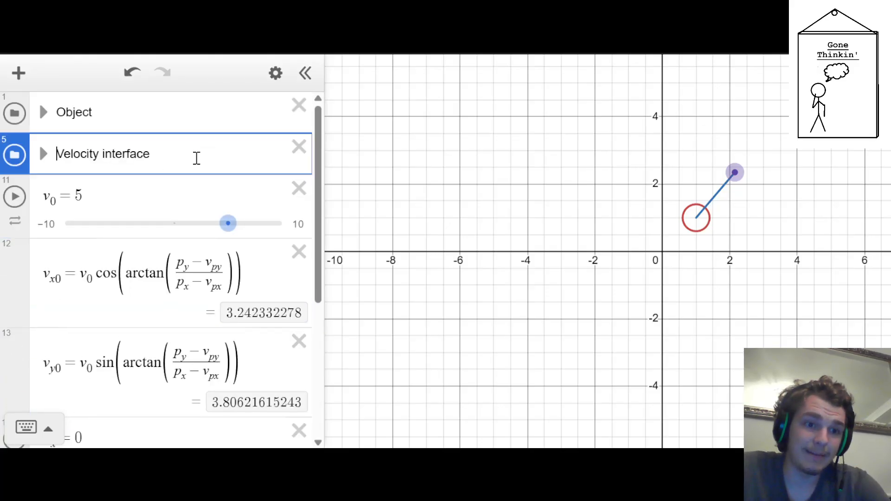
key(Return)
text(t=)
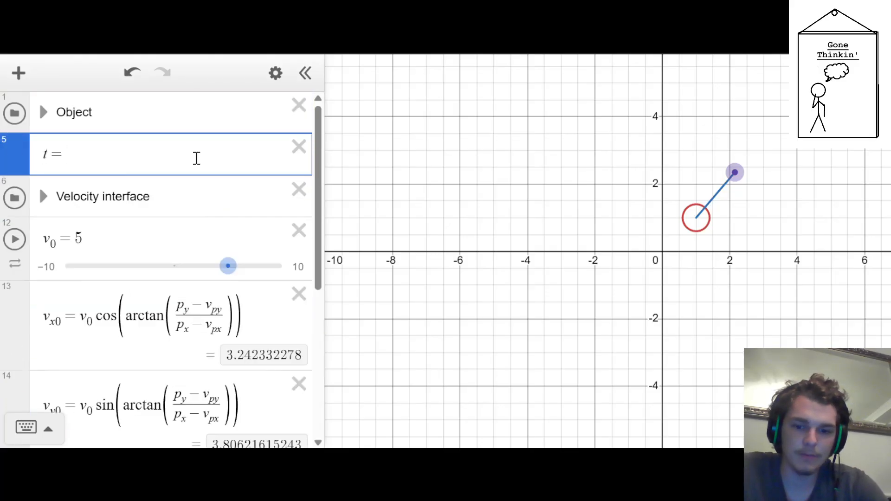
text(0)
drag(19, 166, 20, 133)
Add a ticker to the expression list
scroll(55, 171, down, 6)
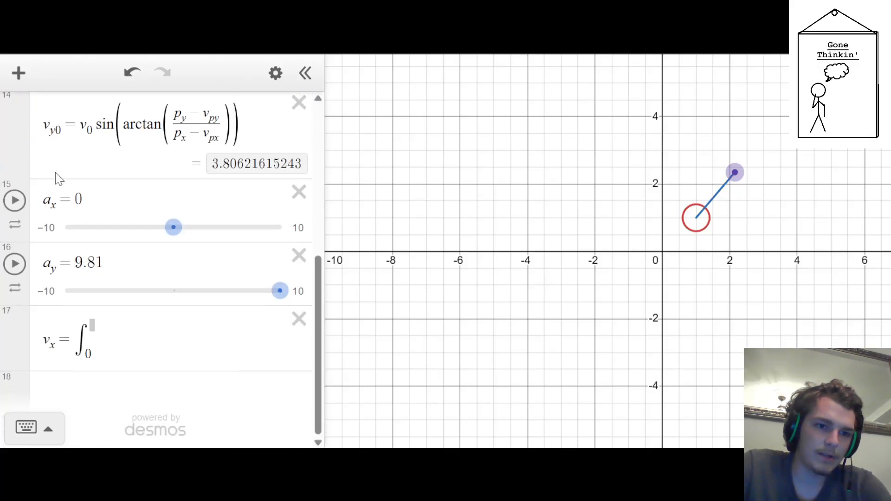
click(96, 401)
text(ticker)
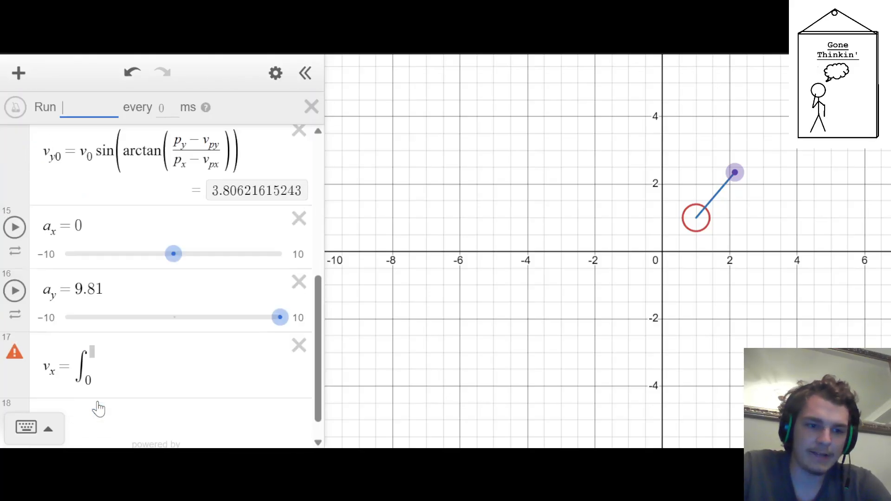
scroll(145, 253, up, 5)
scroll(104, 225, down, 5)
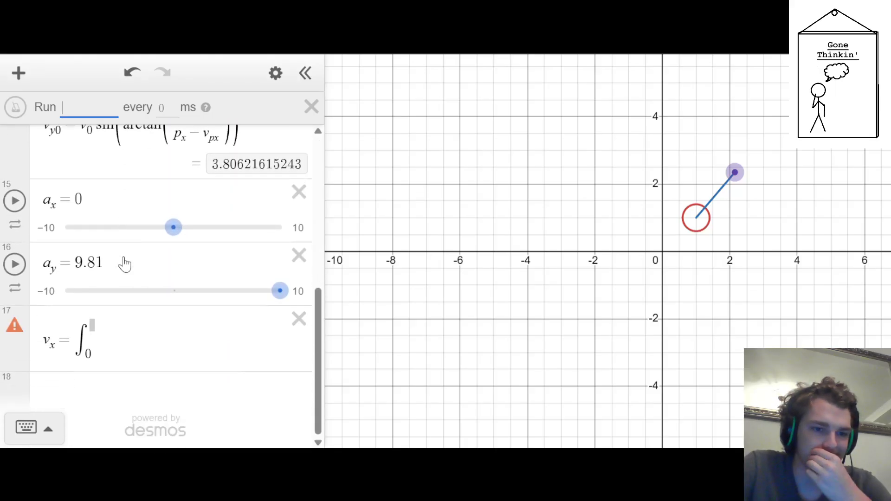
Complete the v_x integral with upper limit t and integrand a_x dx, and add an empty line below it
click(93, 339)
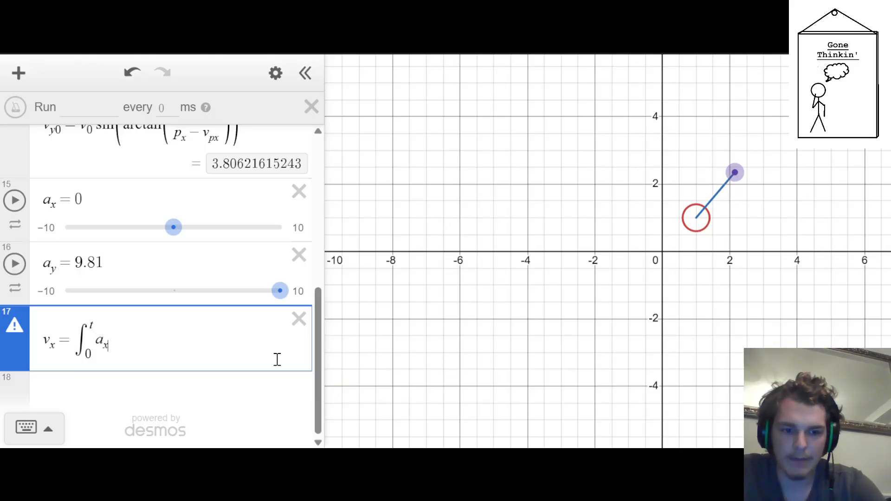
key(Right)
text(dt)
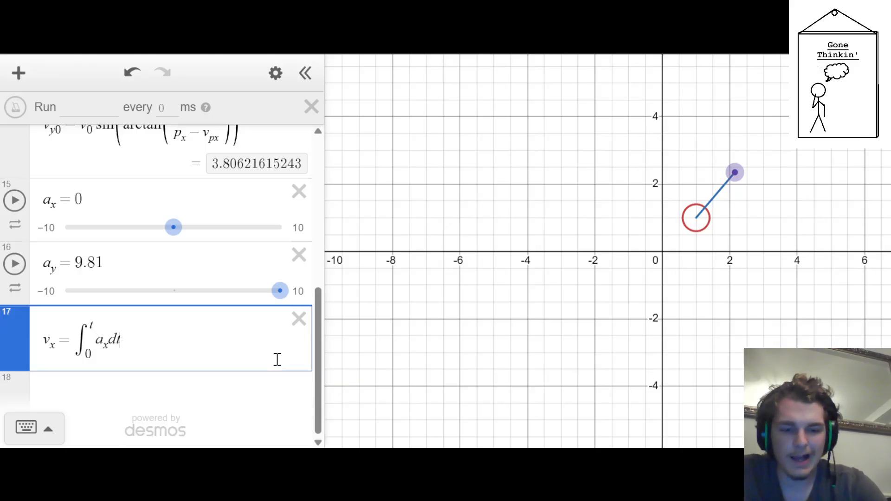
key(BackSpace)
text(x)
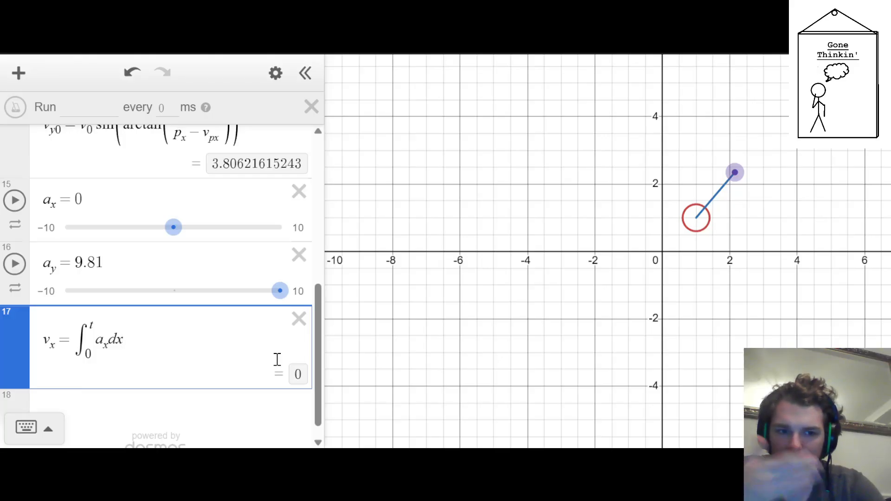
key(Return)
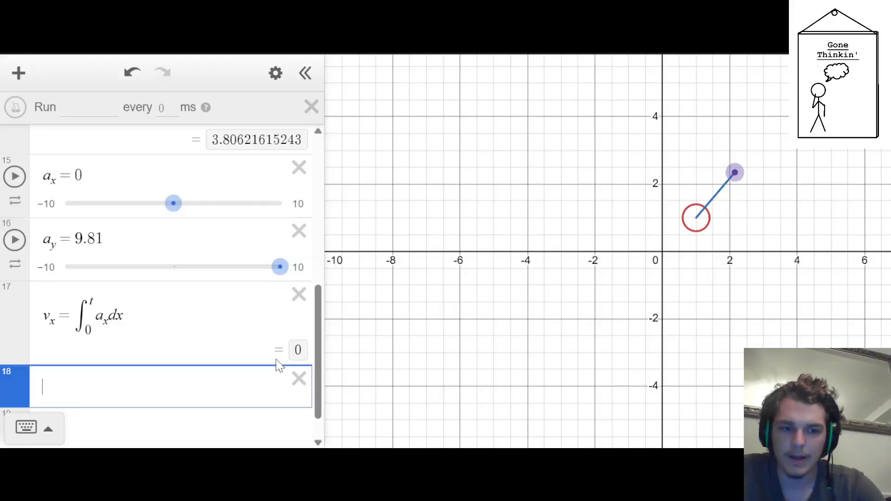
Define v_y on the line below v_x as the integral of a_y dx from 0 to t
text(v_y)
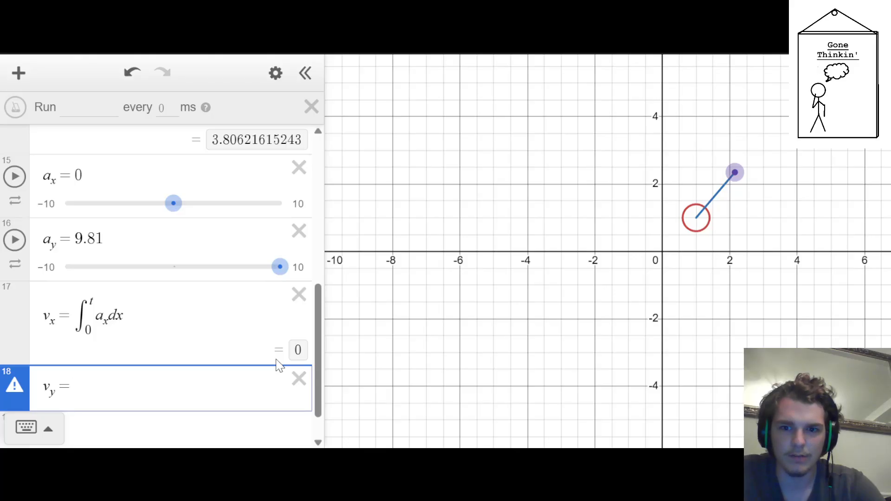
text(=)
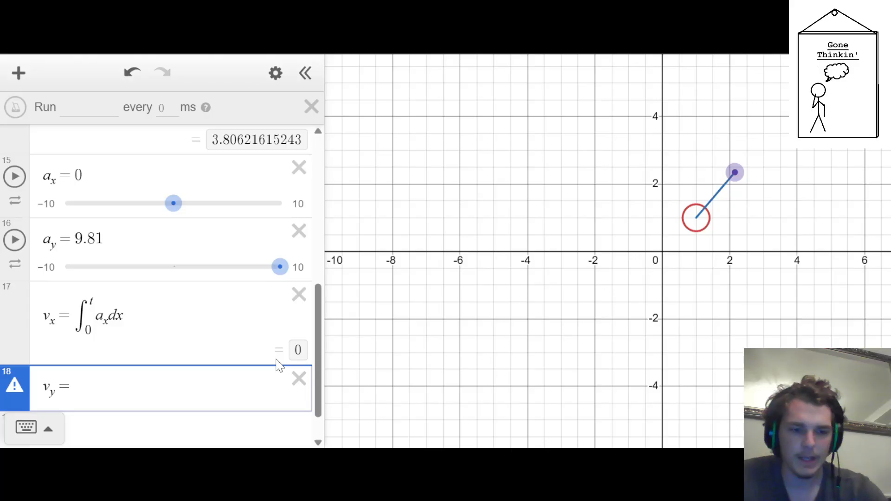
text(int)
text(0)
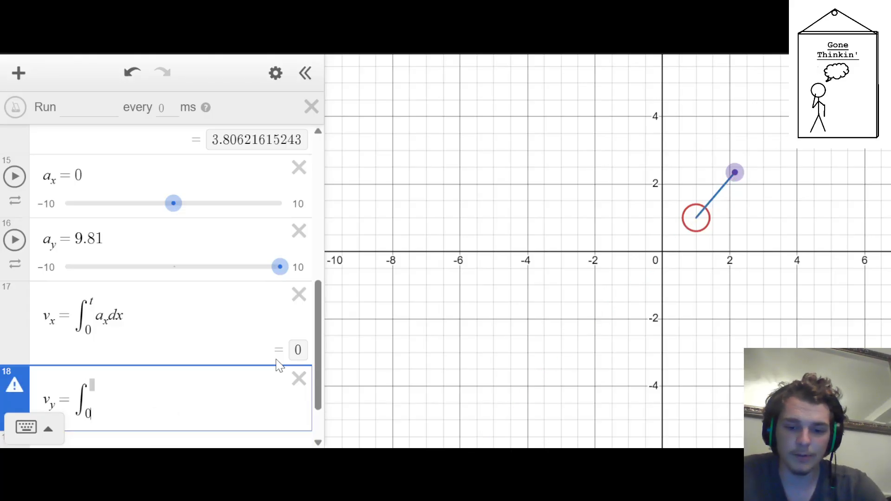
key(Up)
text(t )
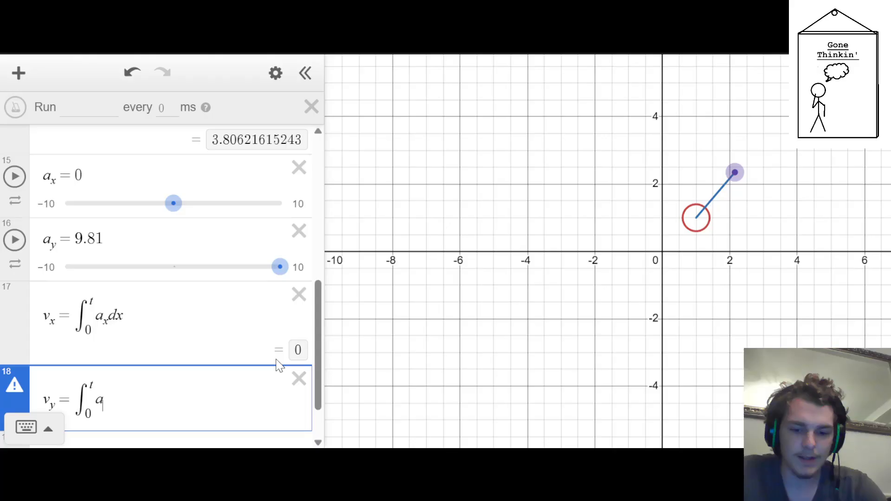
text(a_ydx)
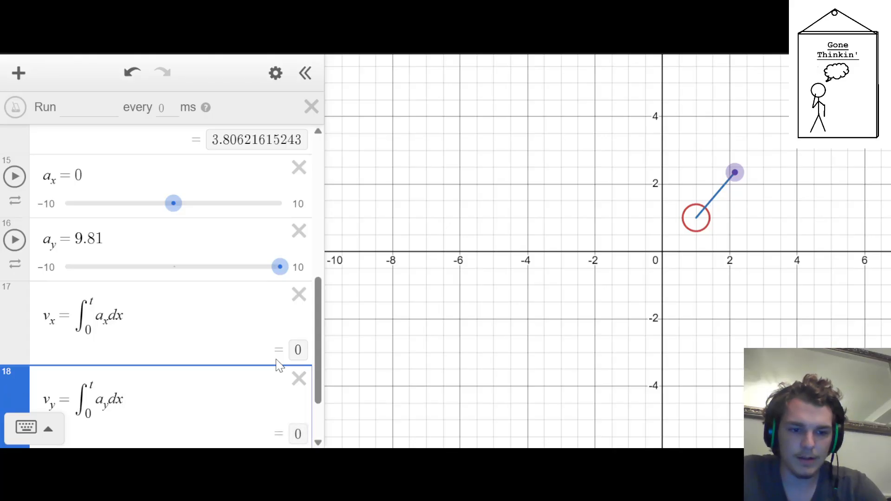
text( + v_0)
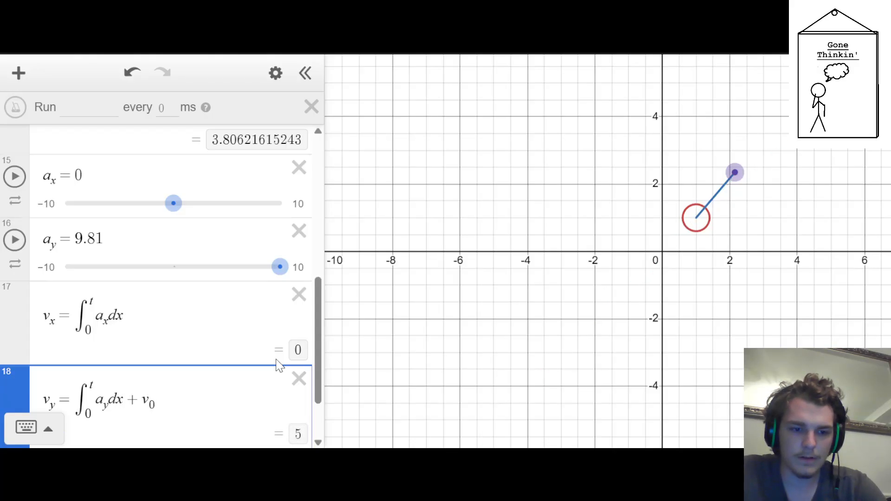
key(BackSpace)
key(BackSpace)
key(BackSpace)
key(BackSpace)
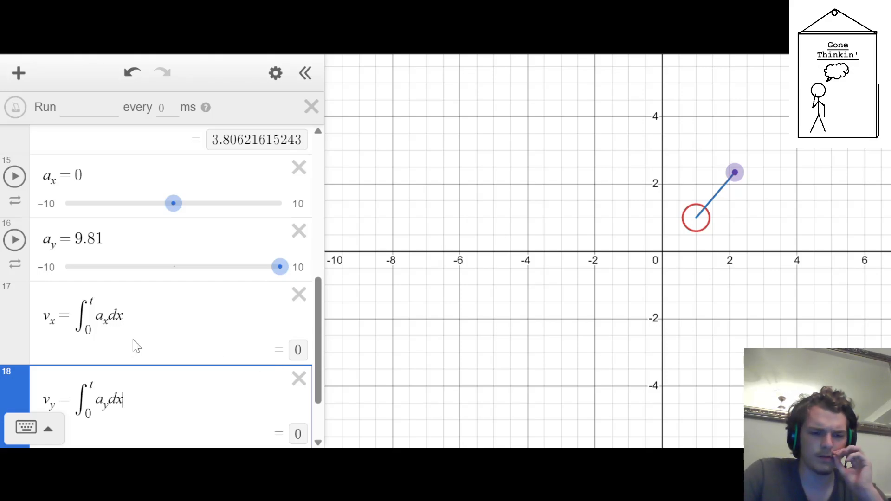
Append + v_0y to the v_y integral and + v_0x to the v_x integral, and add an empty line below them
text(+ )
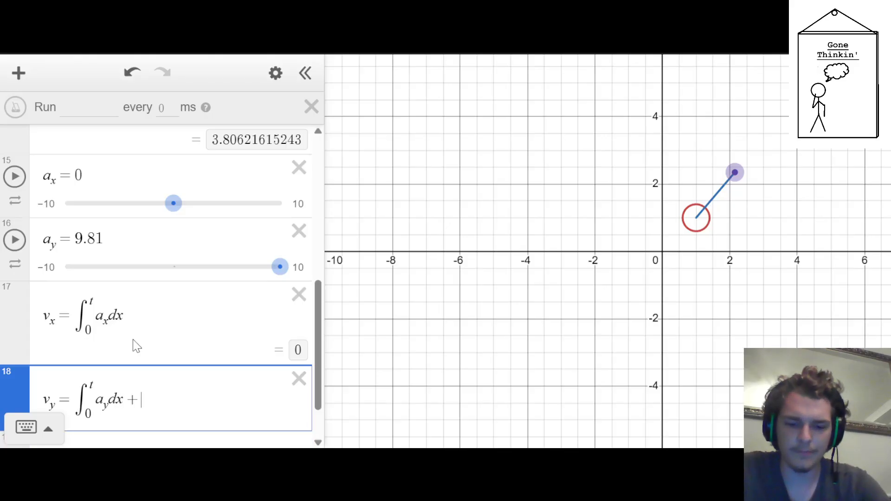
text(v_0y)
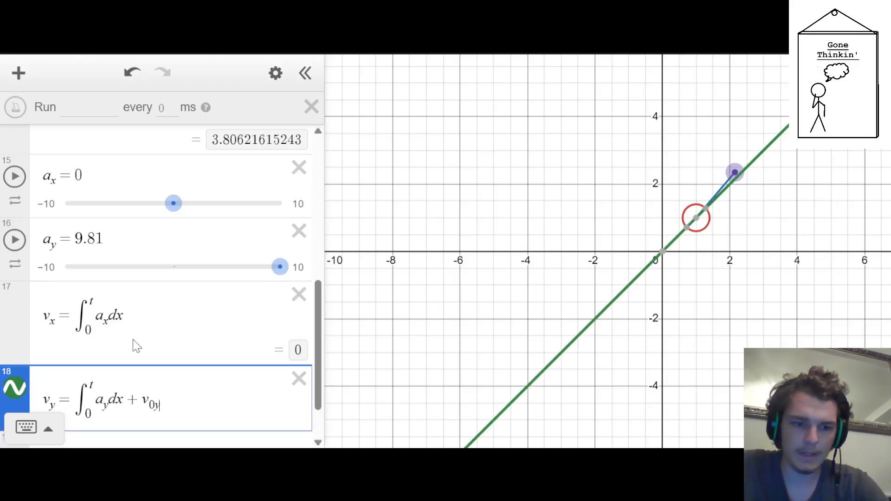
key(Up)
key(Up)
key(Down)
text(+ v)
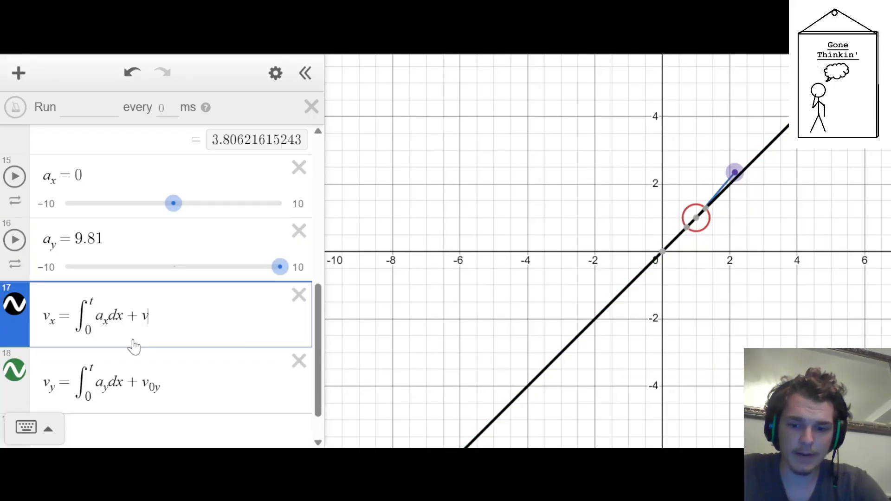
text(_0x)
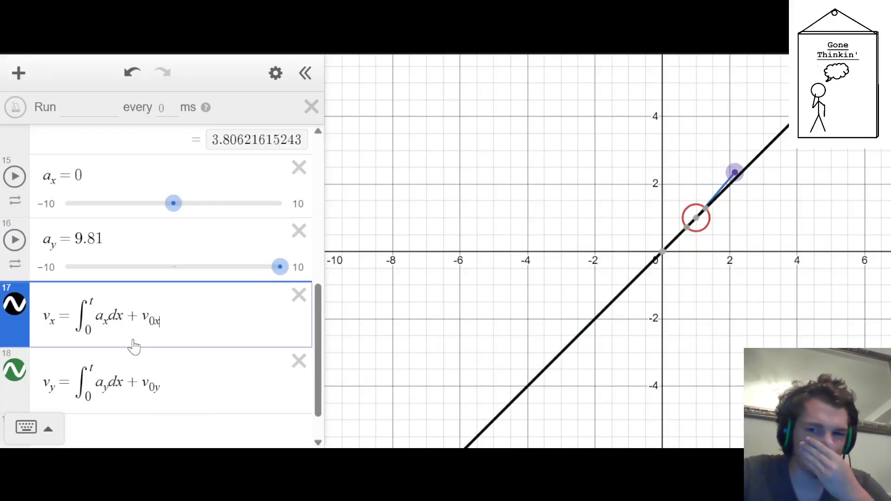
key(Down)
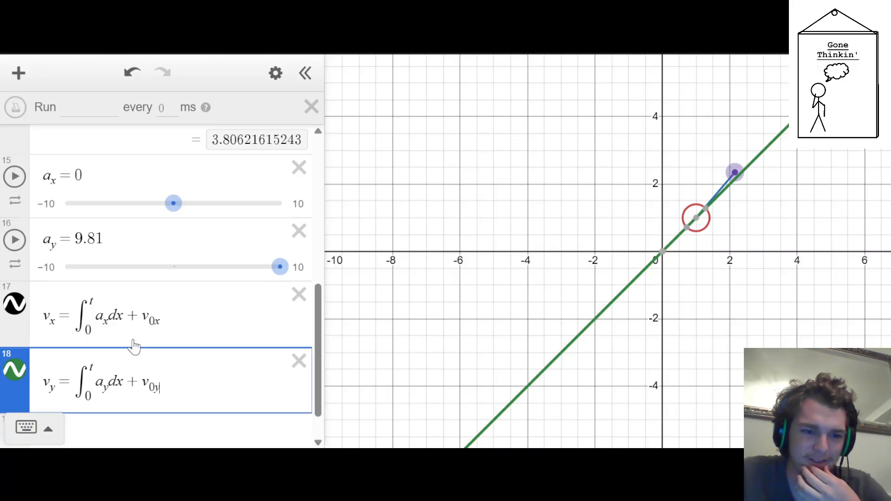
key(Return)
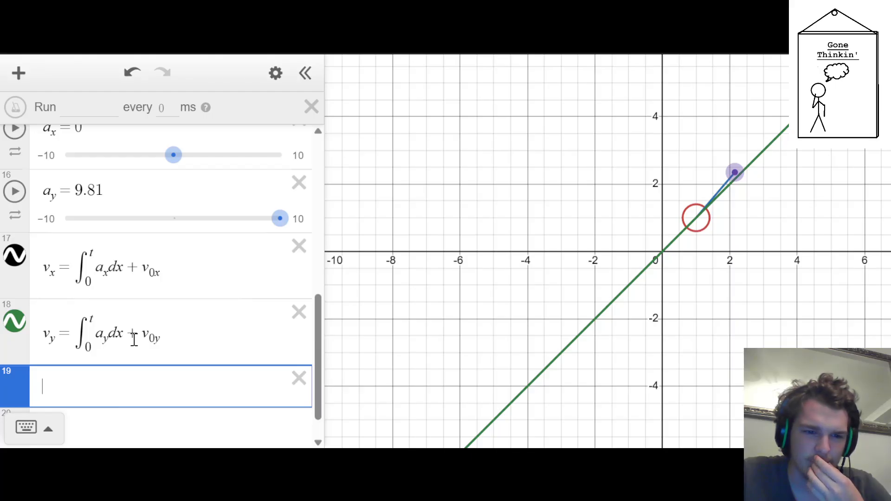
key(Up)
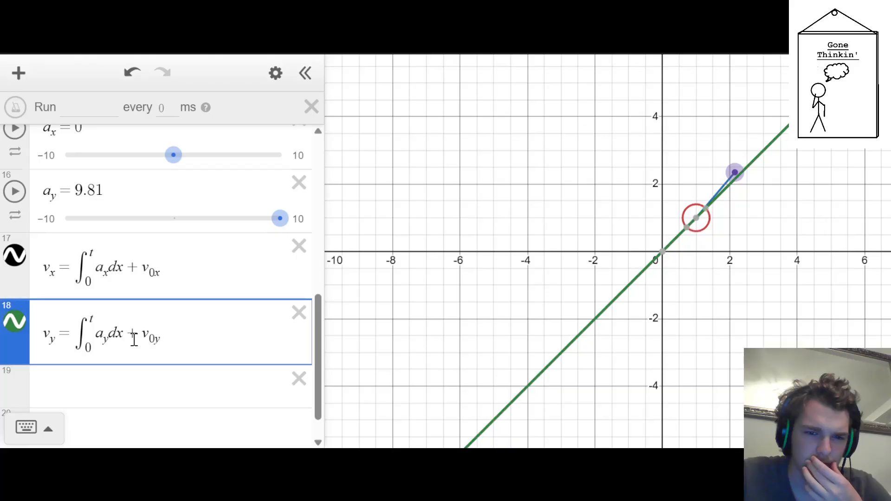
key(Up)
key(Up)
key(Up)
key(Up)
key(Up)
key(Up)
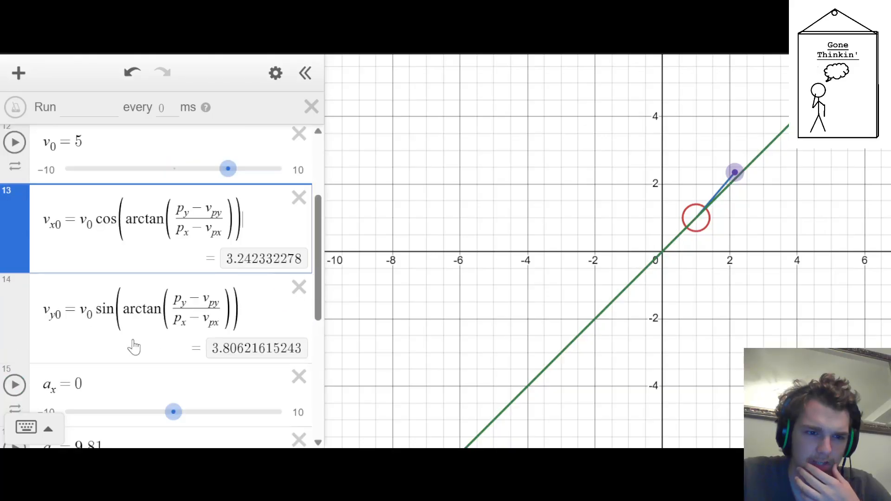
scroll(367, 290, up, 3)
scroll(235, 232, down, 6)
scroll(766, 227, down, 3)
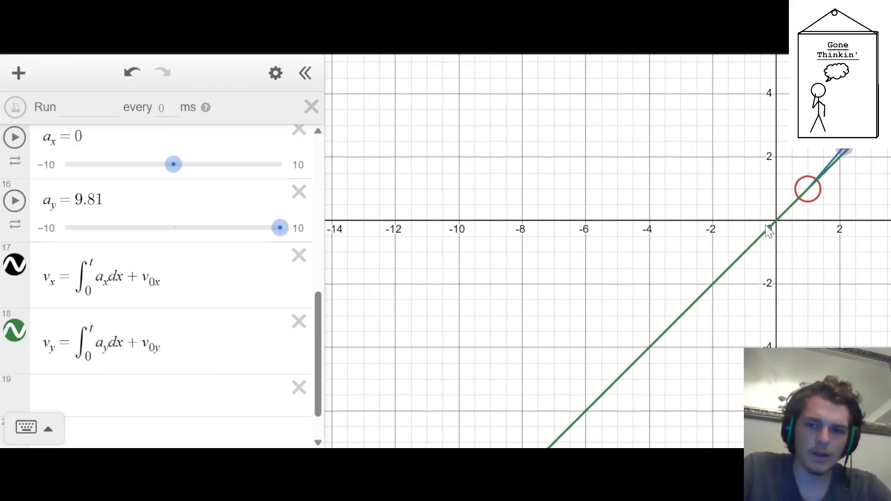
scroll(860, 153, up, 2)
Set the ticker's action to t → t + 1
click(70, 103)
text(t →)
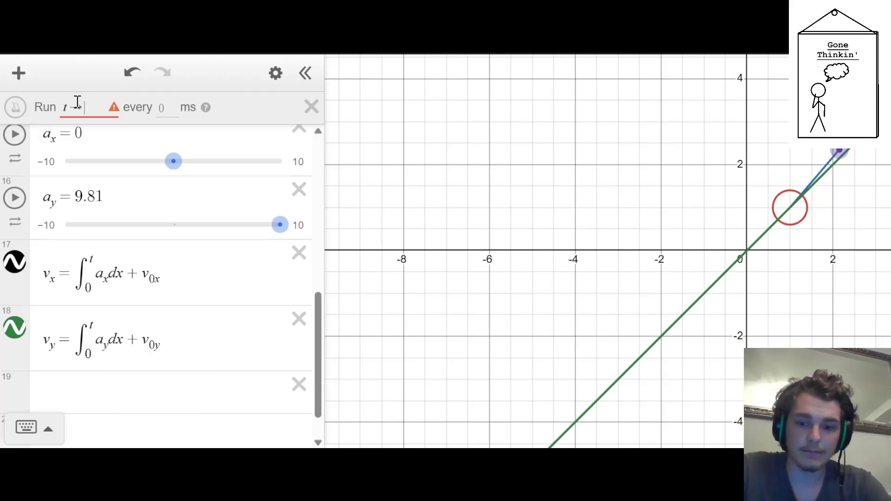
text(->t+1)
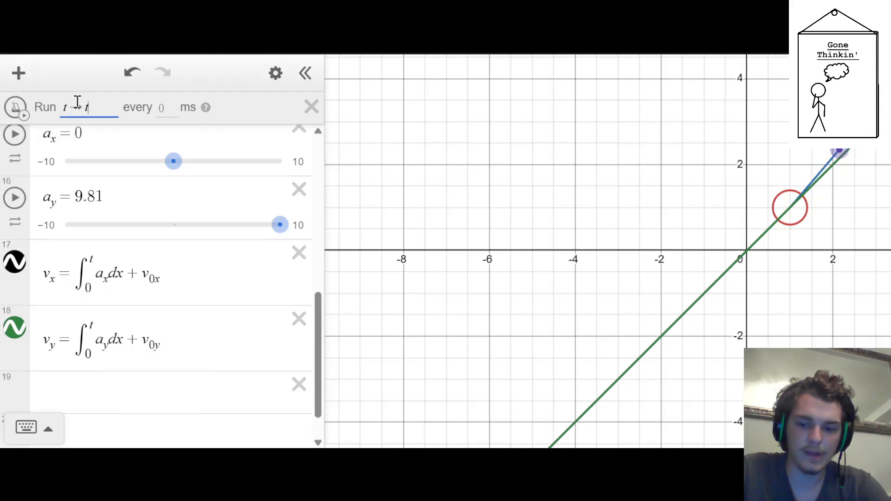
key(Tab)
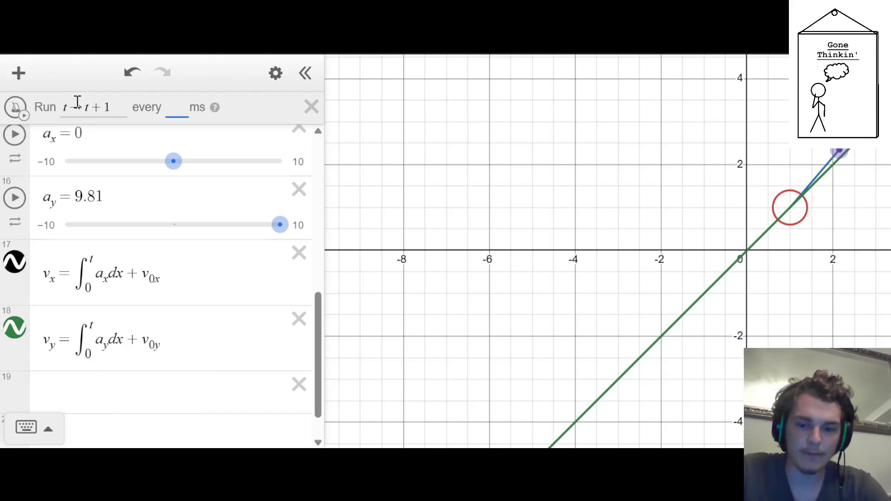
click(78, 101)
key(Right)
key(Right)
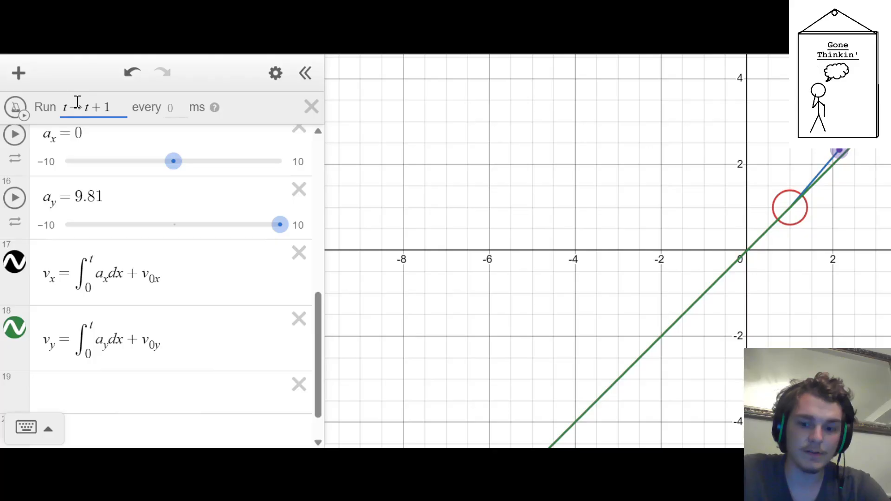
Replace the ticker's action with t → t + .1 and set its interval to 100 ms
key(ctrl+a)
text(10)
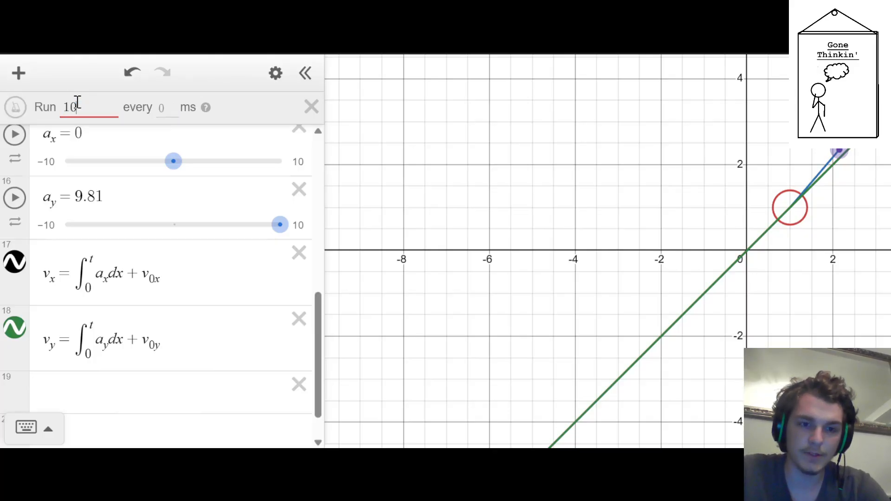
text(0)
key(BackSpace)
key(BackSpace)
key(BackSpace)
text(t)
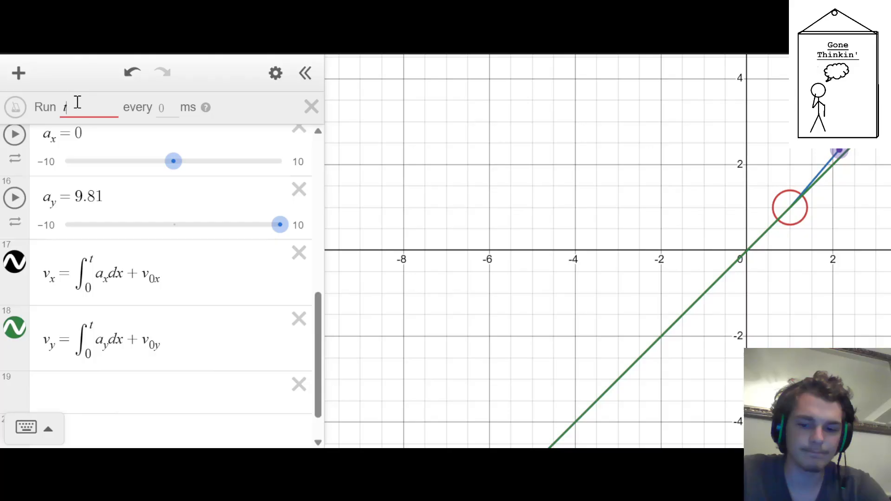
text(->t+.1)
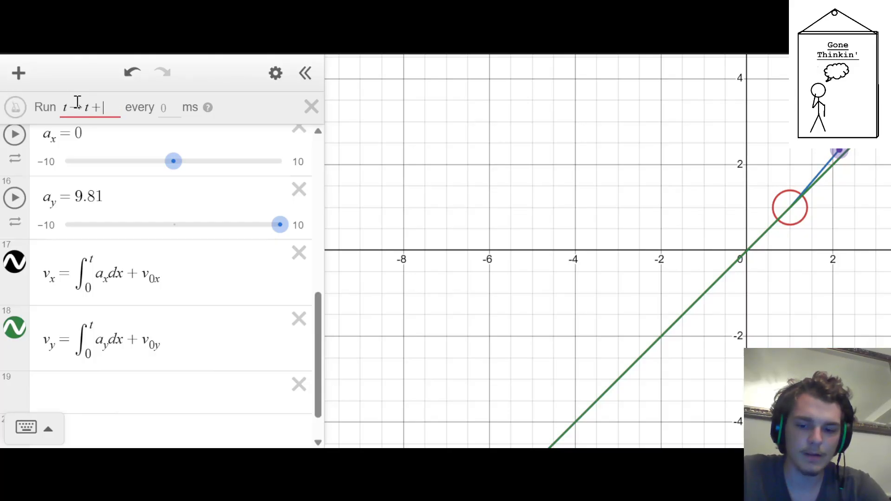
key(Tab)
text(100)
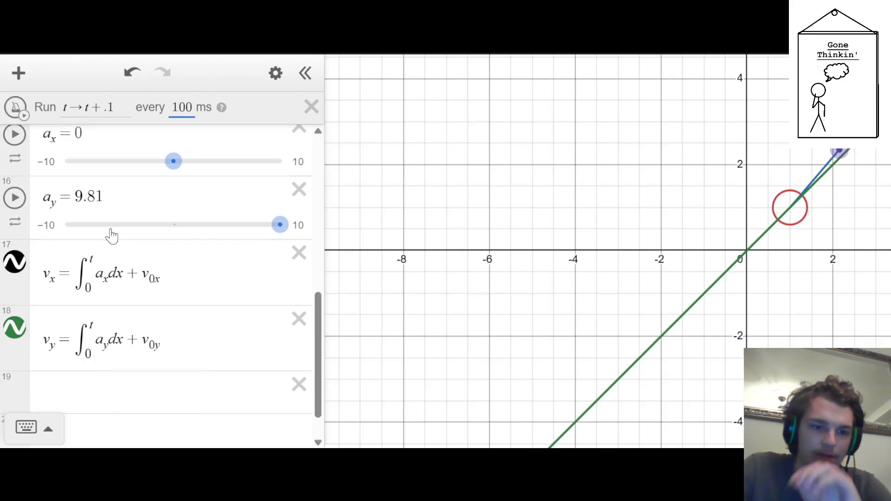
Run the ticker for a moment, stop it, and inspect the acceleration and velocity expressions
scroll(109, 233, up, 10)
click(15, 107)
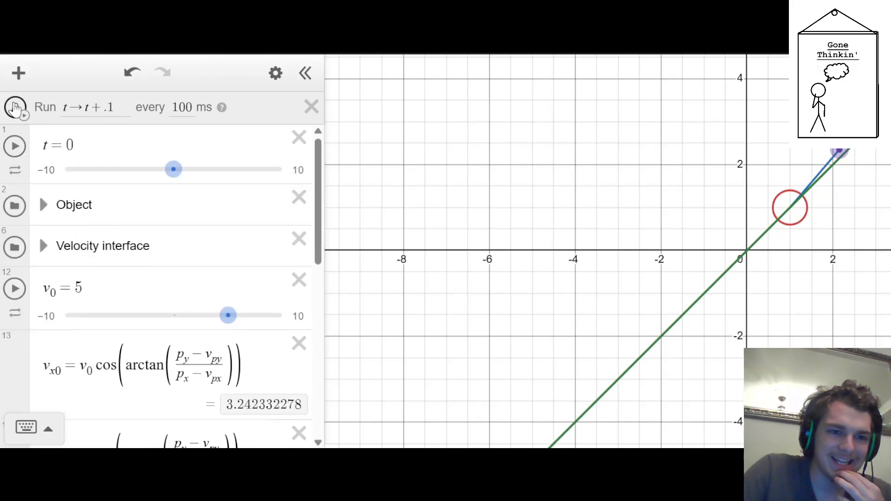
click(16, 107)
scroll(51, 185, down, 10)
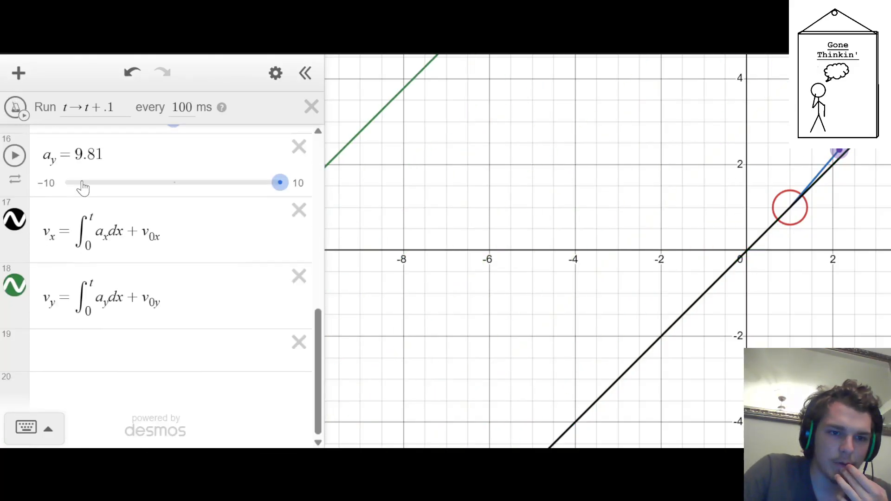
scroll(103, 234, up, 2)
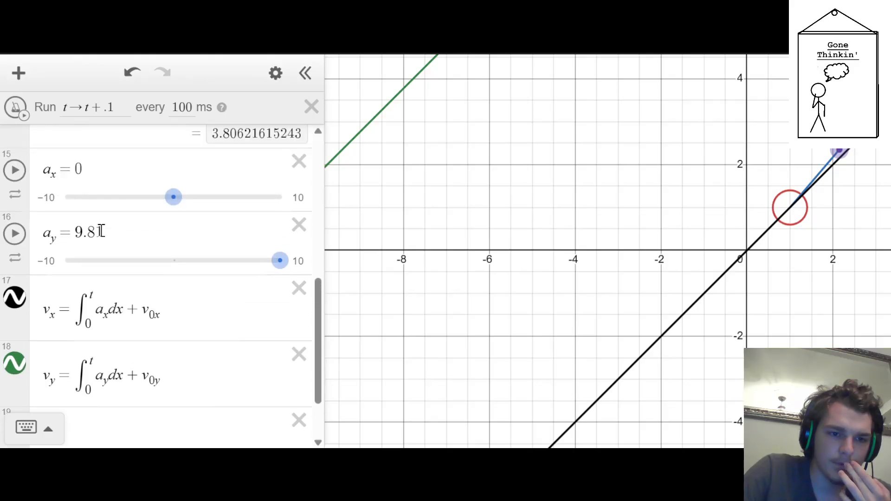
Try dt in place of dx in the v_x integral, and restore dx
click(123, 314)
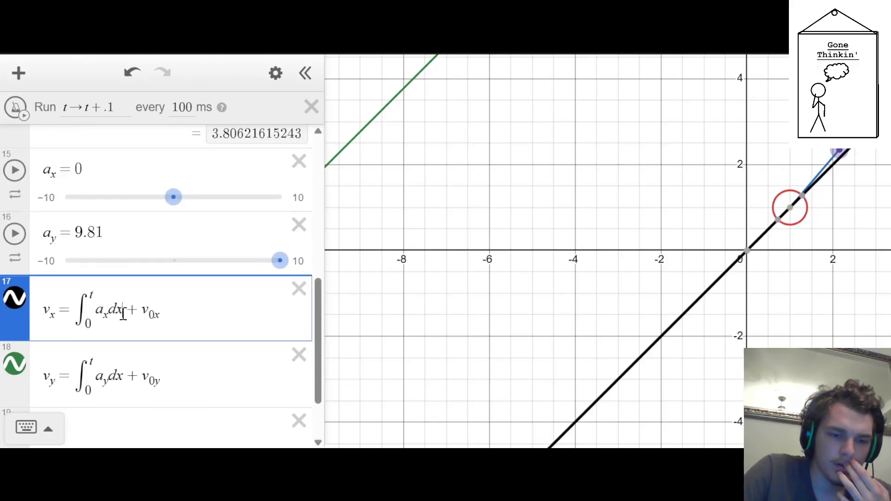
key(BackSpace)
text(t)
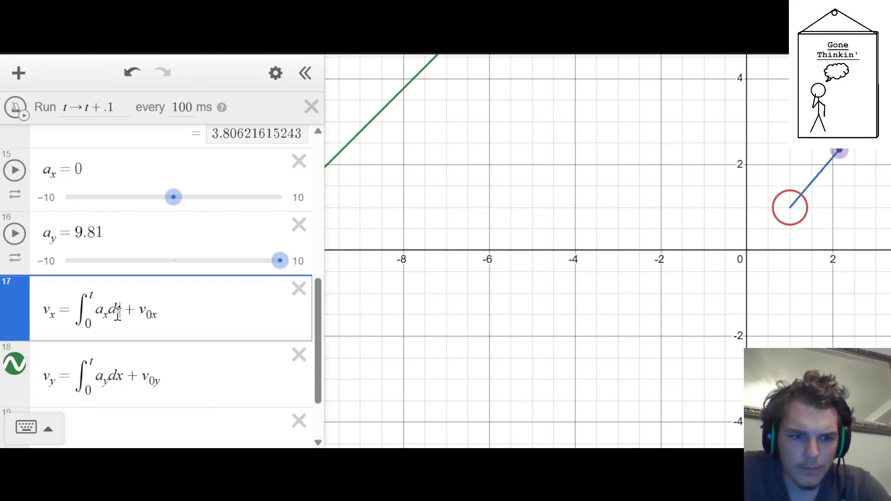
mouse_move(14, 297)
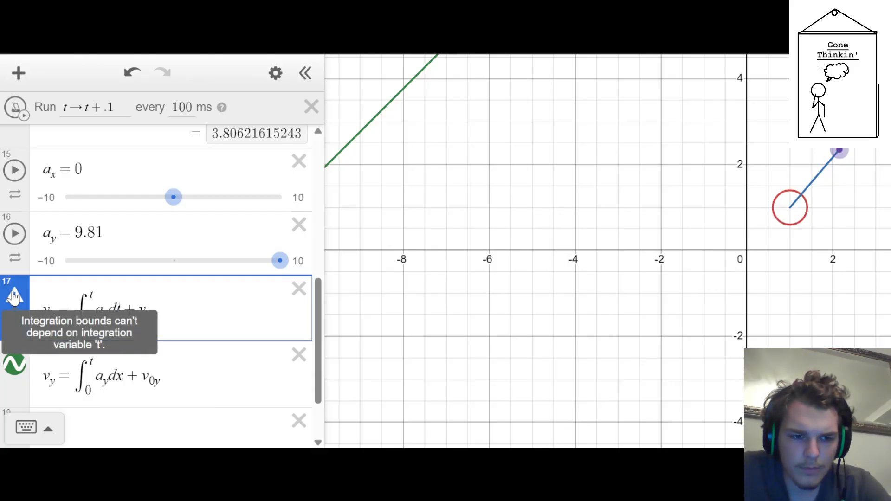
key(BackSpace)
text(x)
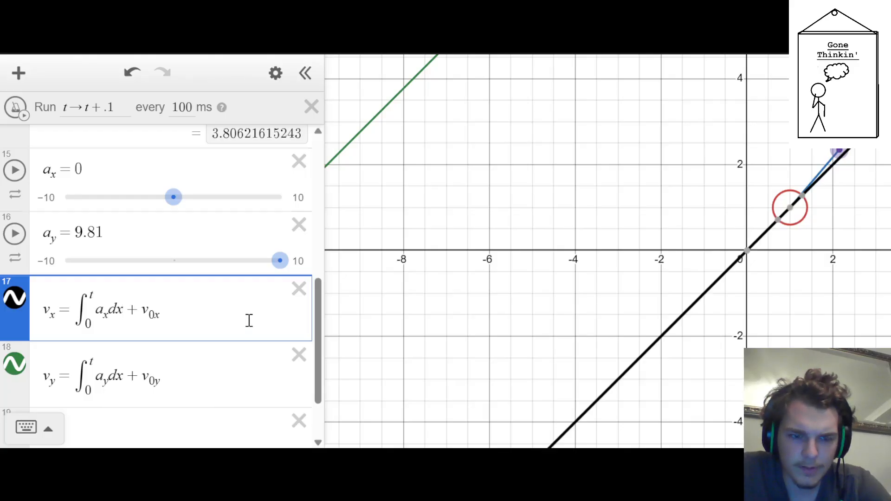
key(Left)
key(Left)
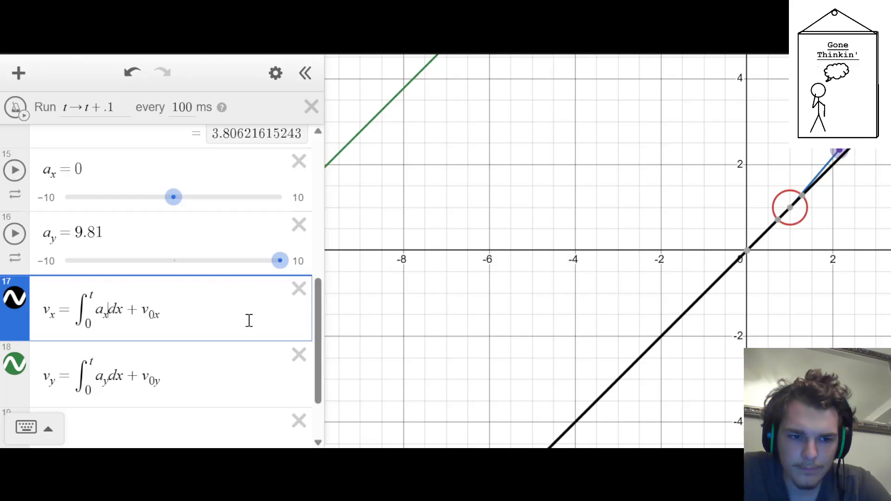
click(250, 321)
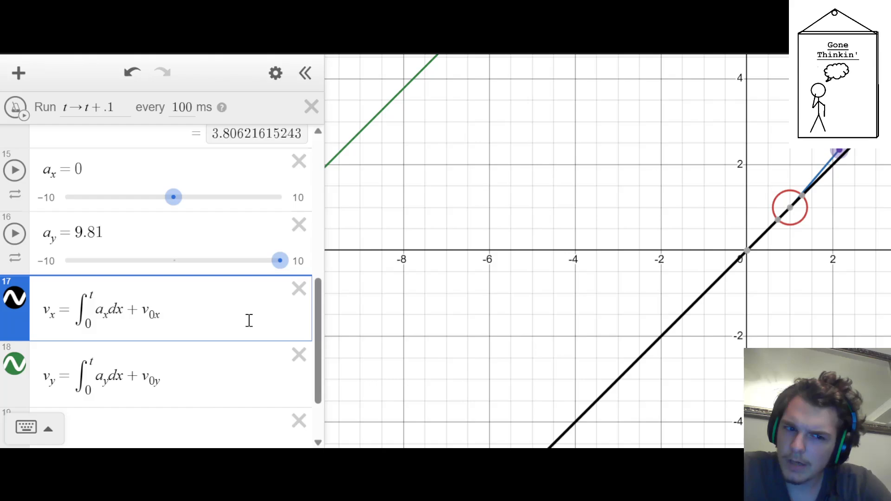
Correct the initial velocity terms to v_x0 in the v_x expression and v_y0 in the v_y expression
key(Up)
key(Up)
key(Up)
key(Up)
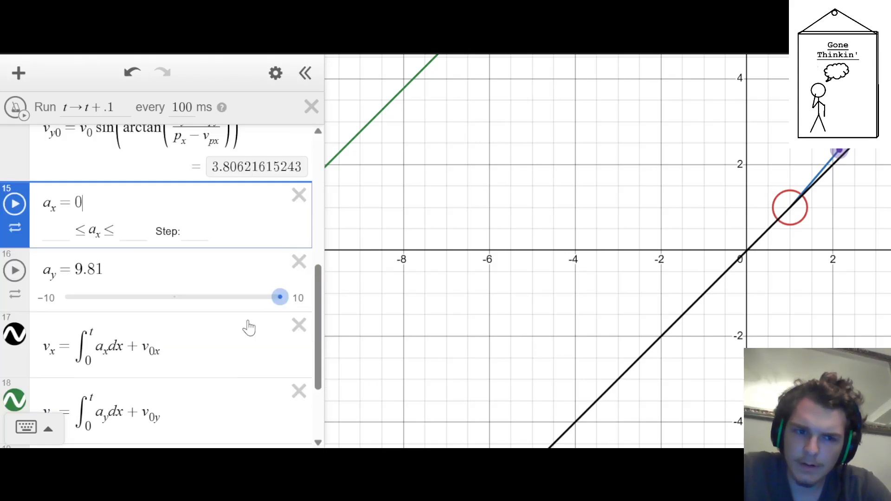
key(Down)
key(Down)
key(Down)
key(Down)
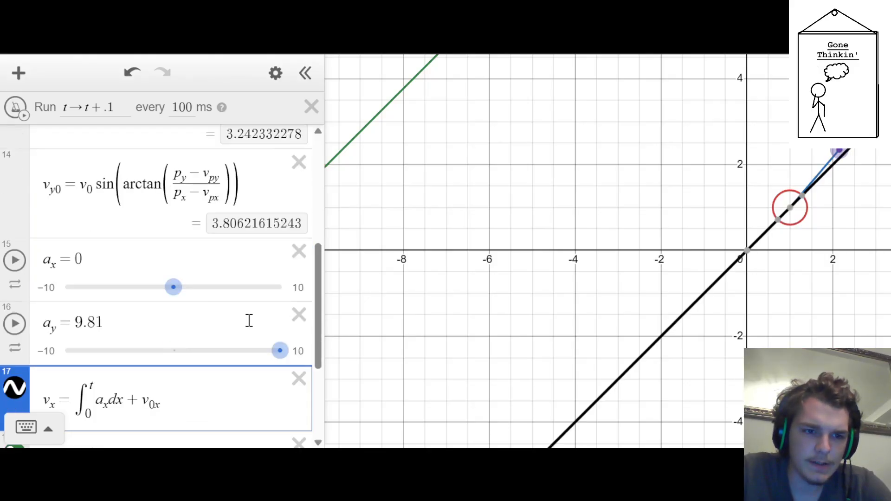
key(BackSpace)
key(BackSpace)
text(_x0)
key(Down)
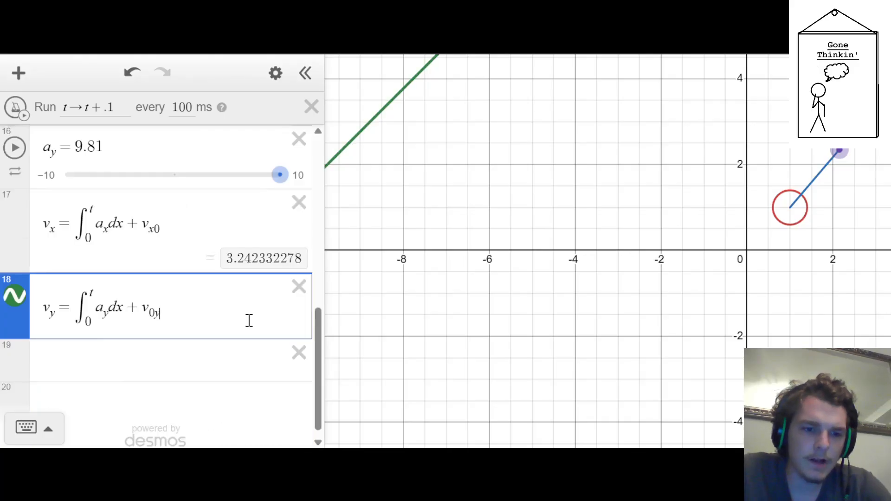
key(BackSpace)
key(BackSpace)
text(_y0)
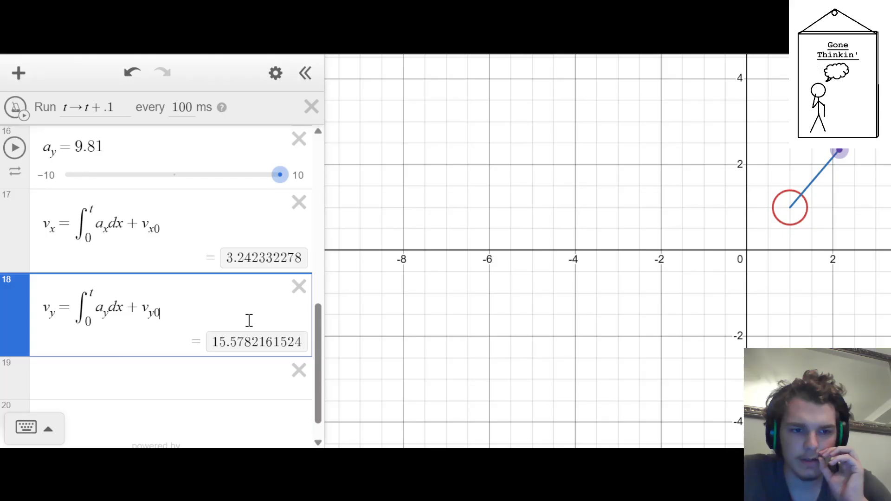
Set the lower slider limits of a_y and a_x to 0, and reduce a_y to 0
scroll(221, 297, up, 2)
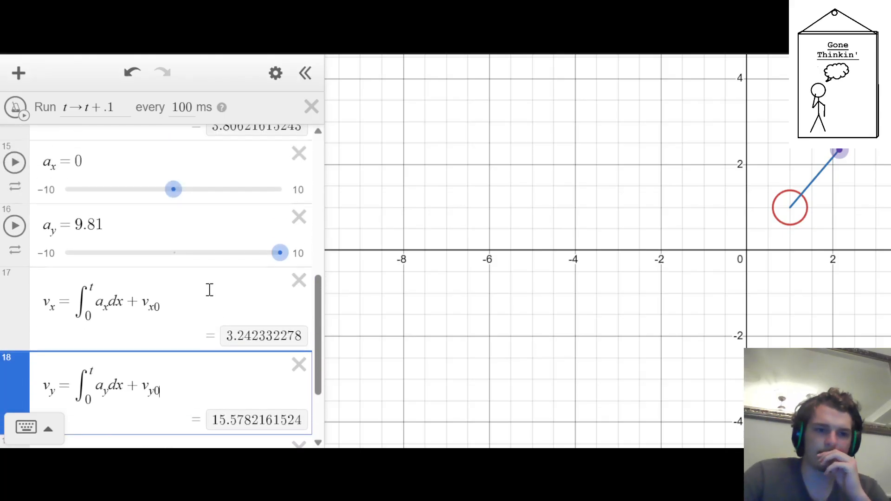
drag(283, 253, 186, 255)
click(46, 255)
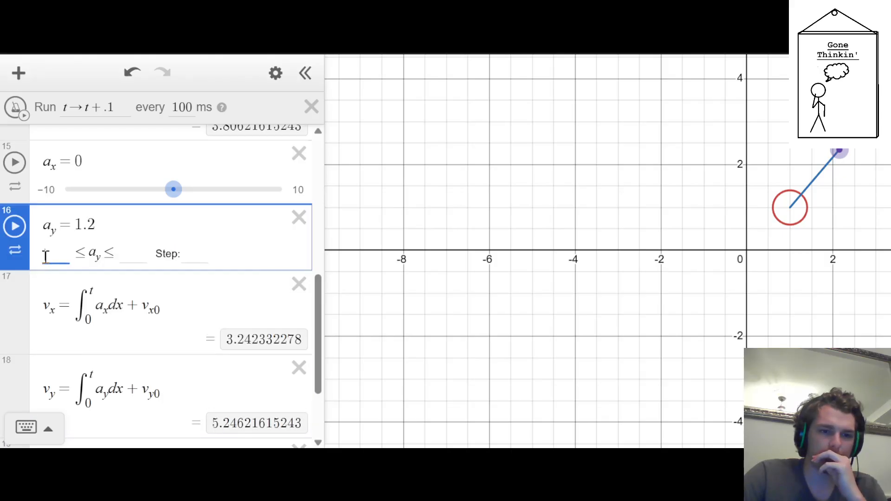
text(0)
click(46, 190)
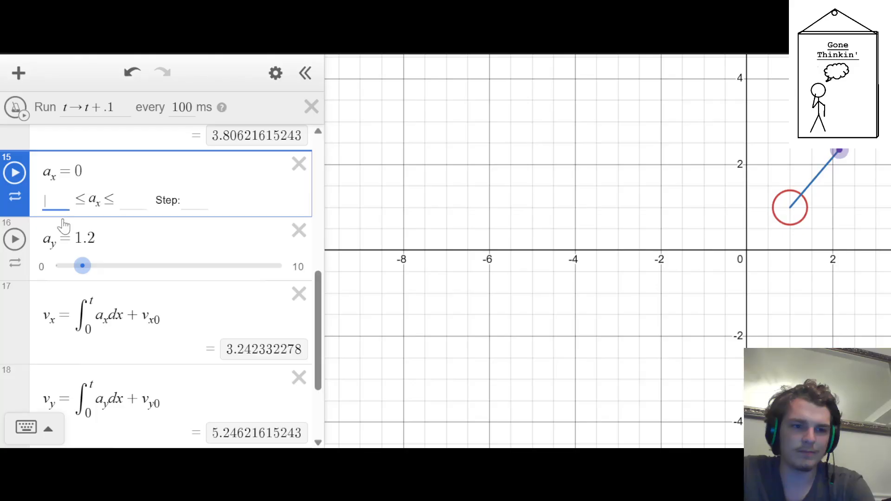
text(0)
click(517, 268)
drag(83, 262, 55, 263)
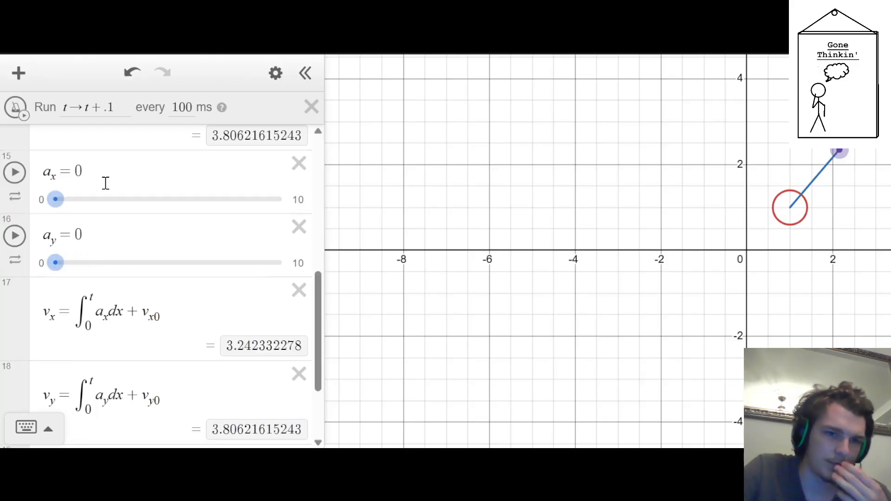
Run the ticker briefly and stop it while checking the v_x and v_y values
scroll(106, 182, down, 2)
scroll(100, 186, up, 12)
scroll(98, 187, down, 12)
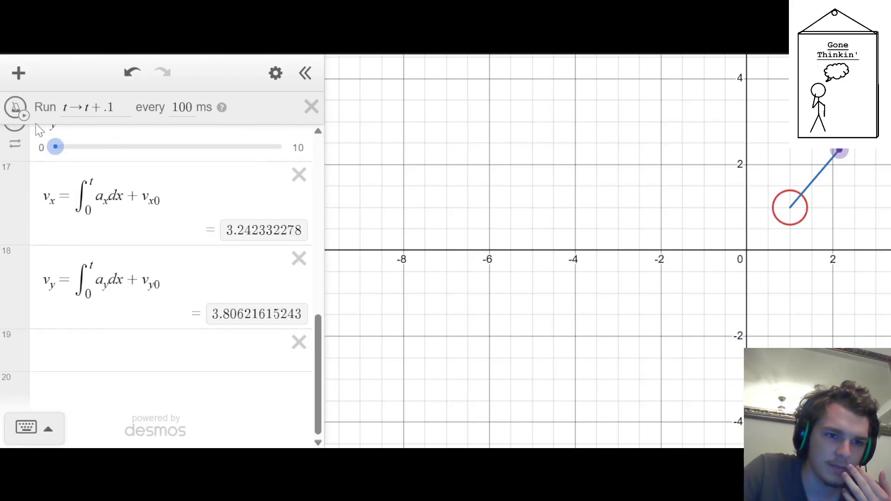
click(15, 112)
click(15, 113)
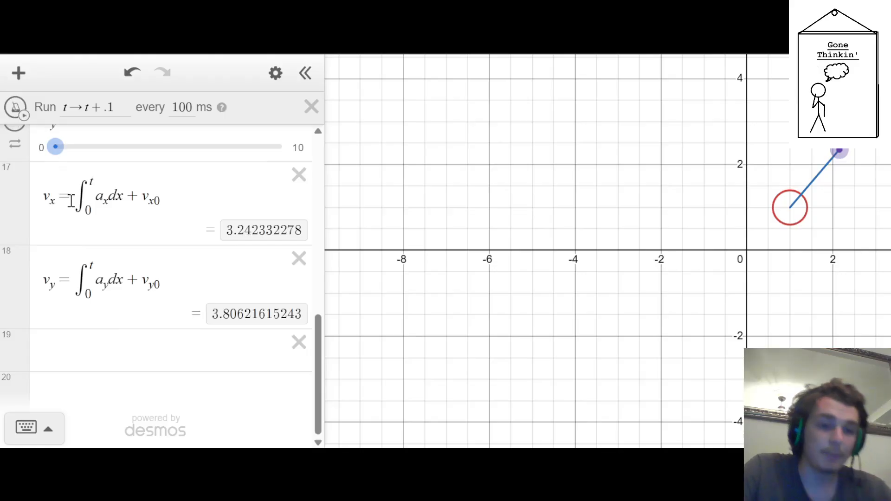
Define the action R_eset = t → 0, place it at the top of the expression list and run it
click(144, 348)
text(R-exe)
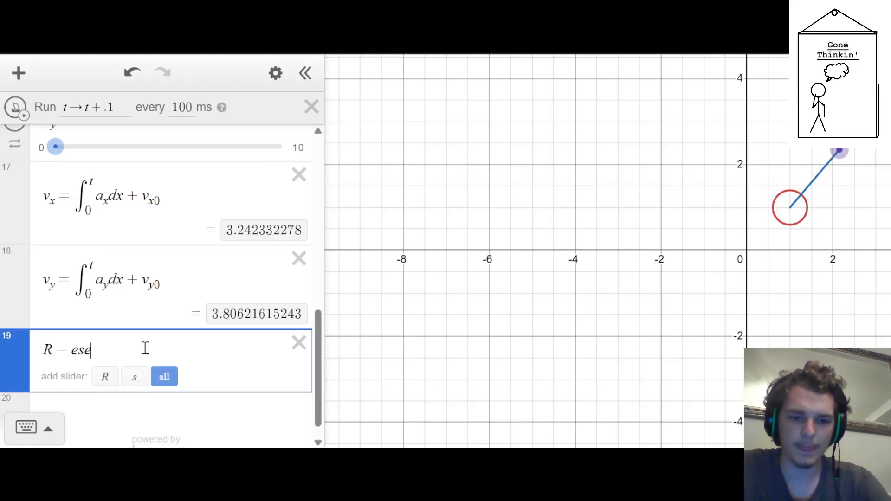
key(BackSpace)
key(BackSpace)
key(BackSpace)
text(_es)
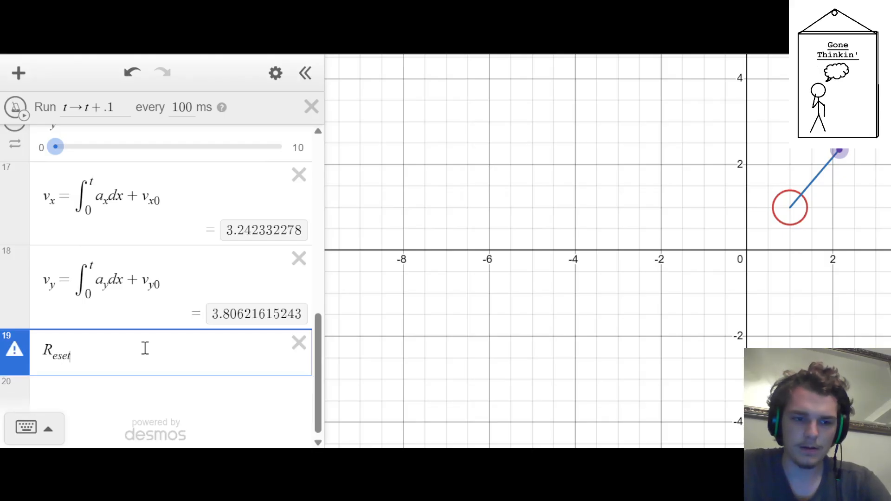
text(et=)
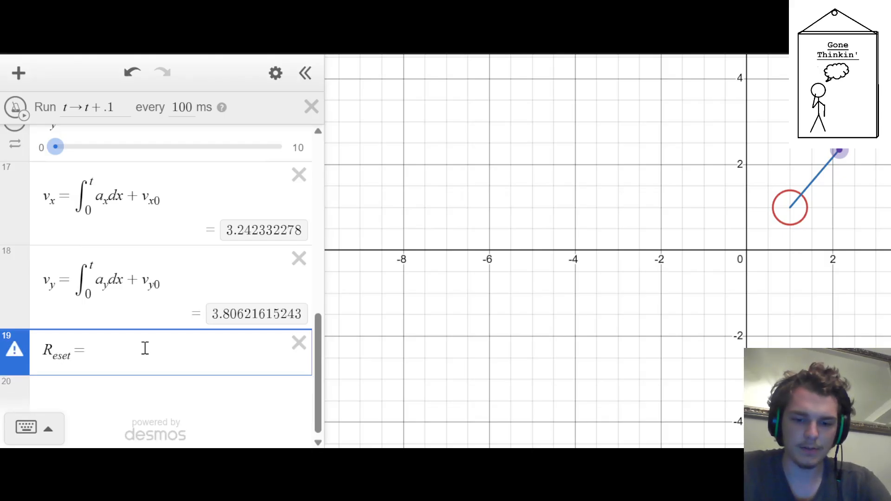
text(t->0)
drag(6, 344, 10, 149)
click(12, 158)
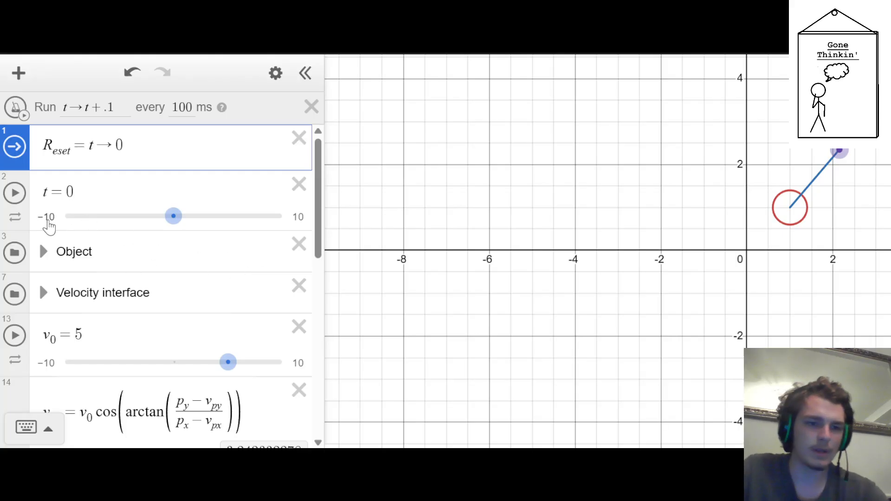
Set the lower limit of the t slider to 0
click(48, 222)
text(0)
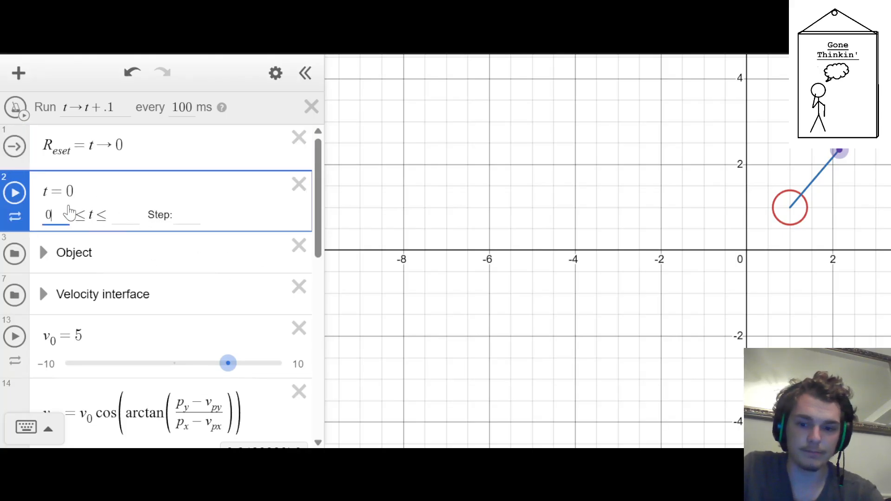
click(365, 251)
scroll(175, 286, down, 3)
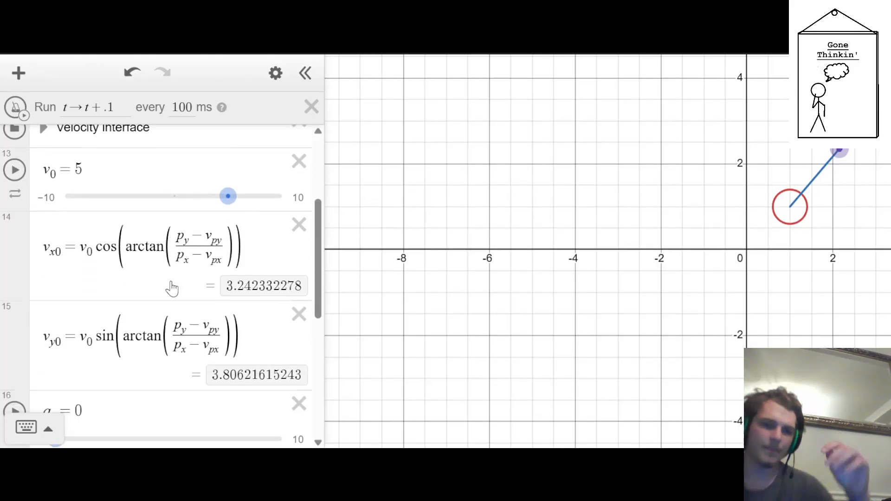
Define d_x as the integral of v_x dx from 0 to t in a new expression and start adding a p term
scroll(175, 303, up, 1)
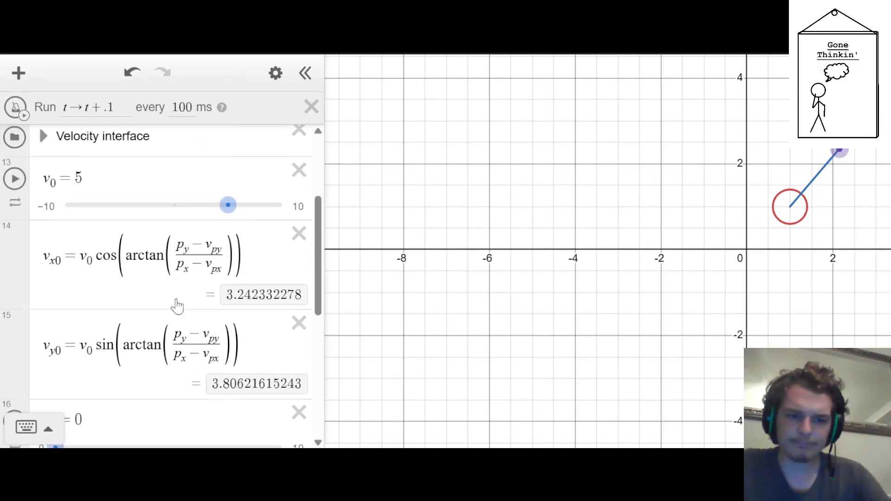
scroll(177, 306, down, 5)
click(180, 386)
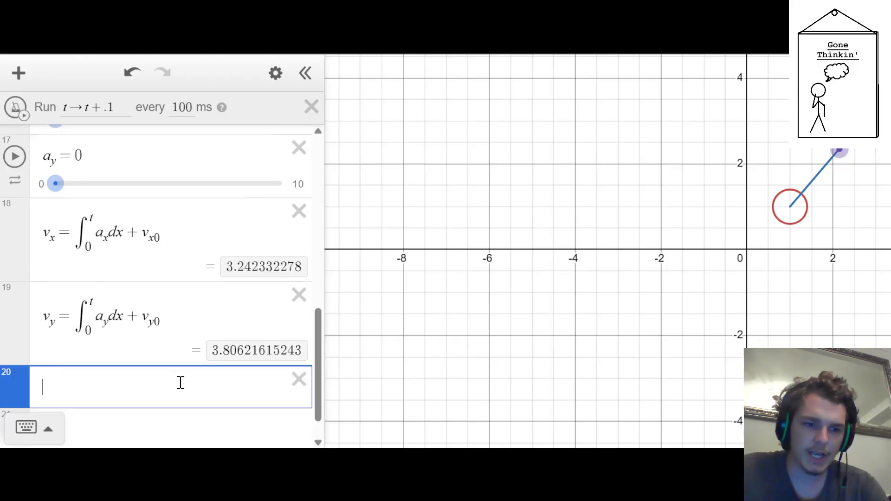
text(p)
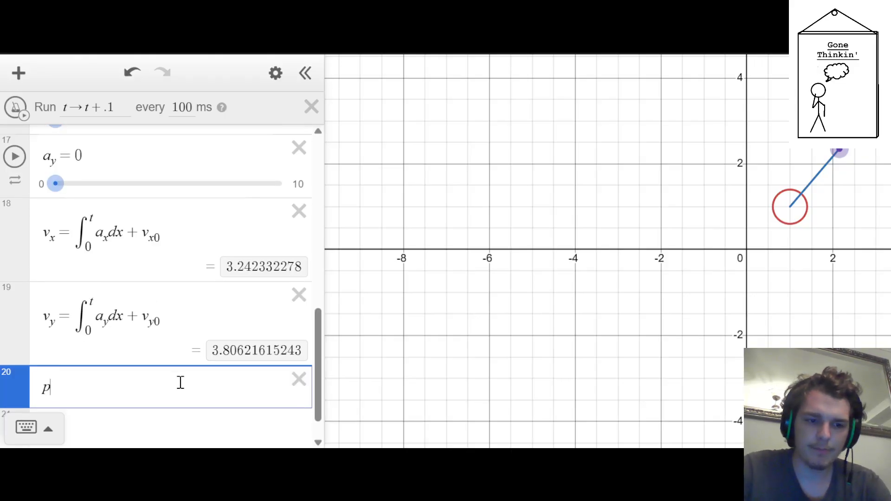
key(BackSpace)
text(d_x)
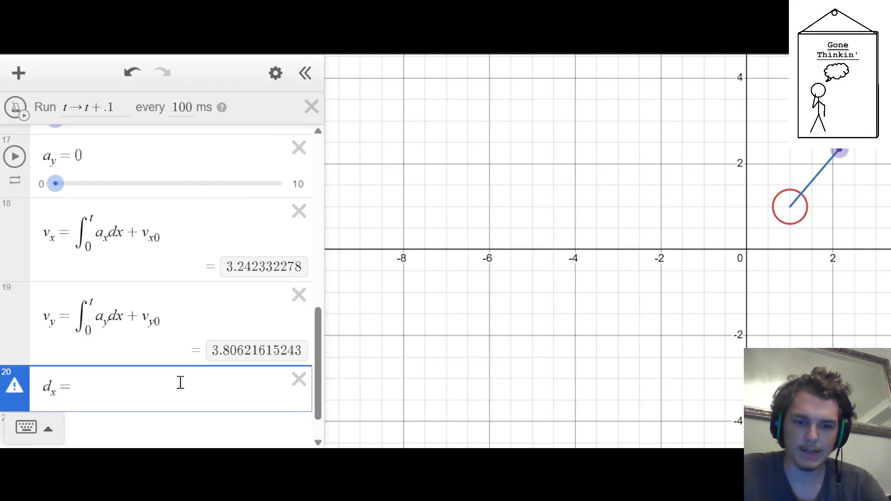
text(=int)
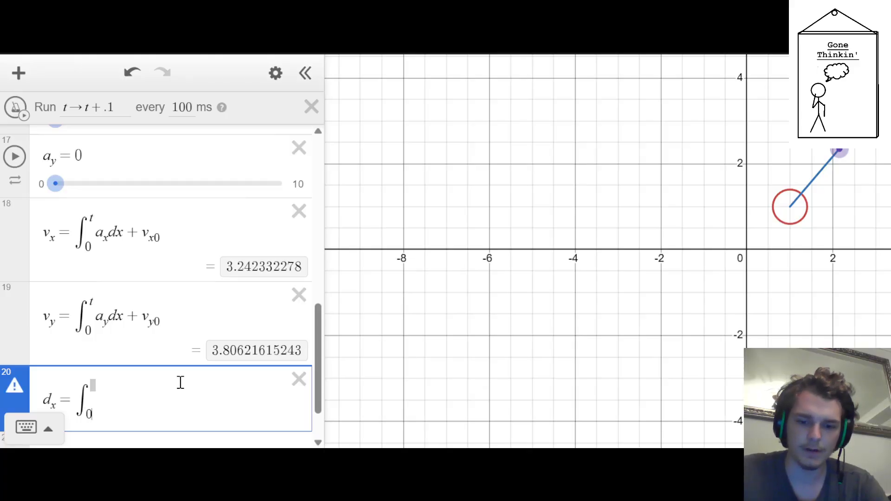
text(v)
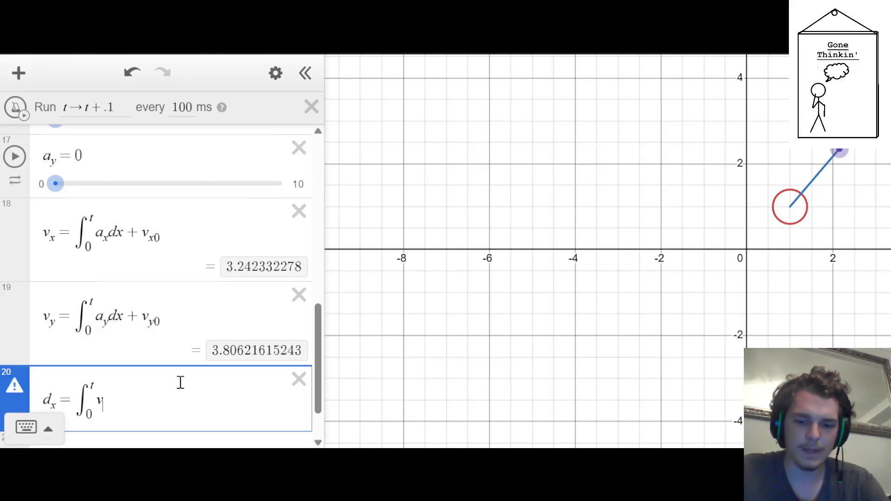
text(_x)
key(Right)
text(dx)
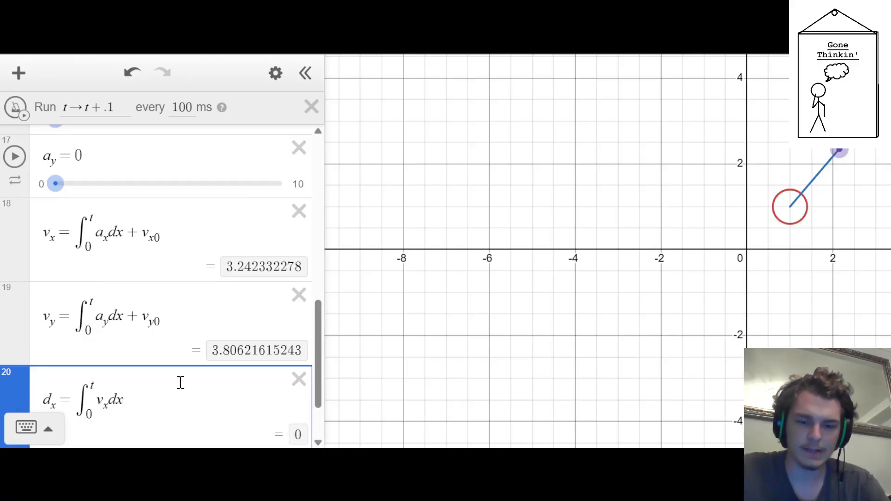
text(+p_)
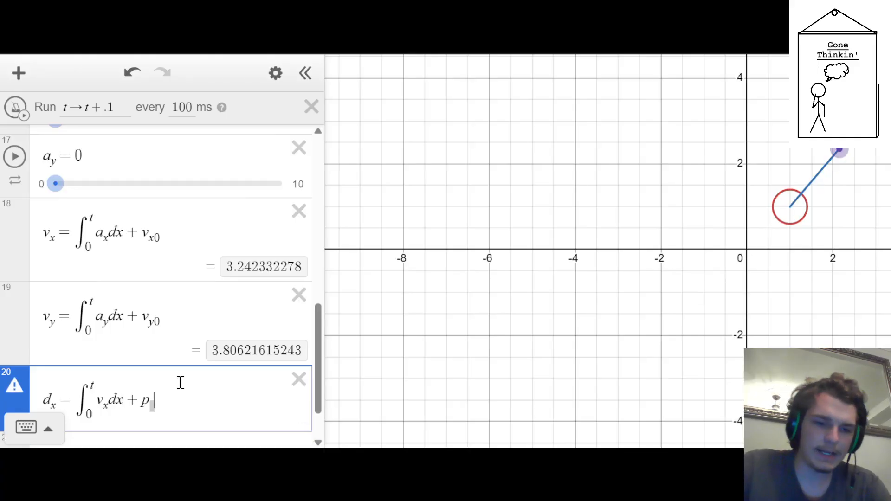
Expand the Object folder and add p_x0 = 1 and p_y0 = 1 below the circle equation
scroll(181, 385, up, 10)
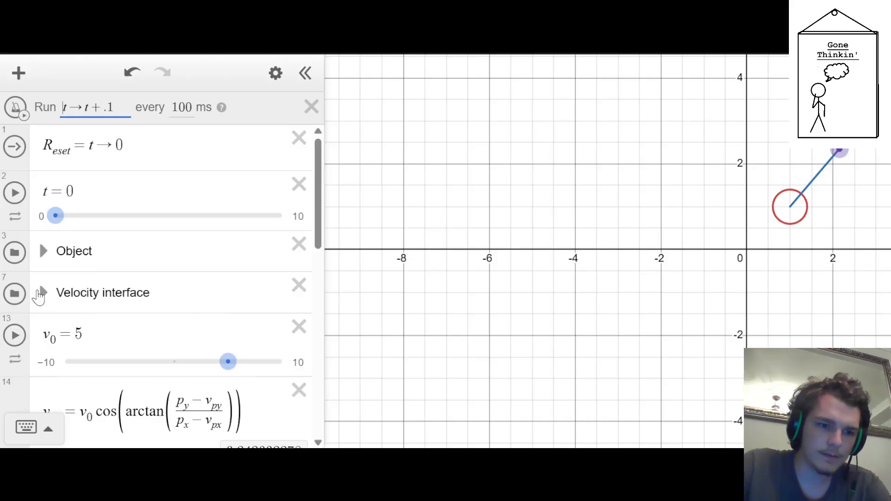
click(43, 251)
scroll(105, 265, down, 5)
scroll(108, 267, up, 2)
scroll(107, 267, up, 2)
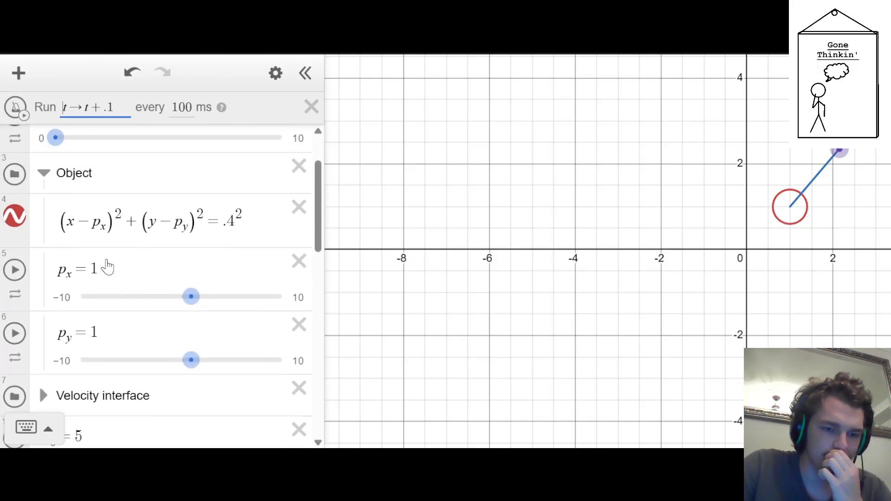
click(262, 227)
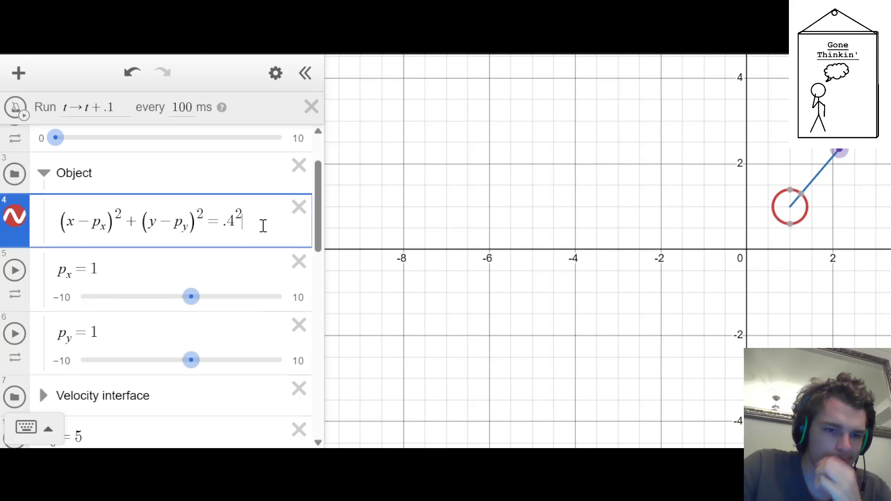
key(Return)
text(p_x0)
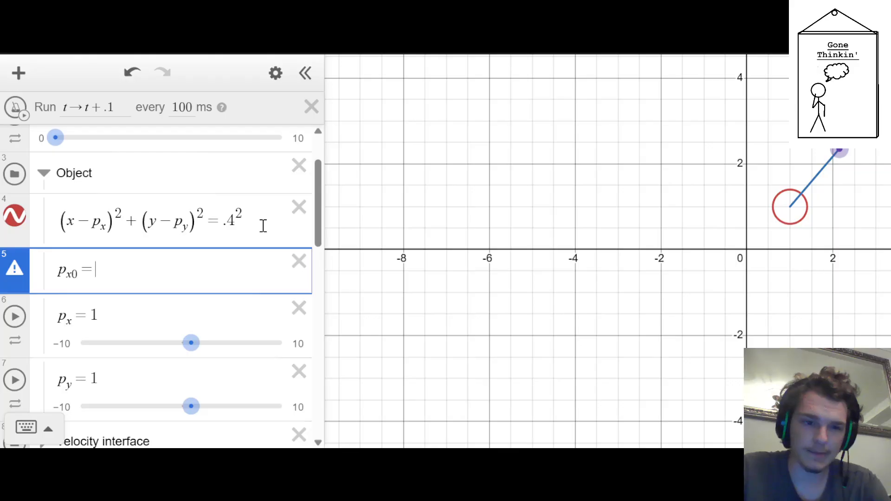
text(=1)
key(Return)
text(p)
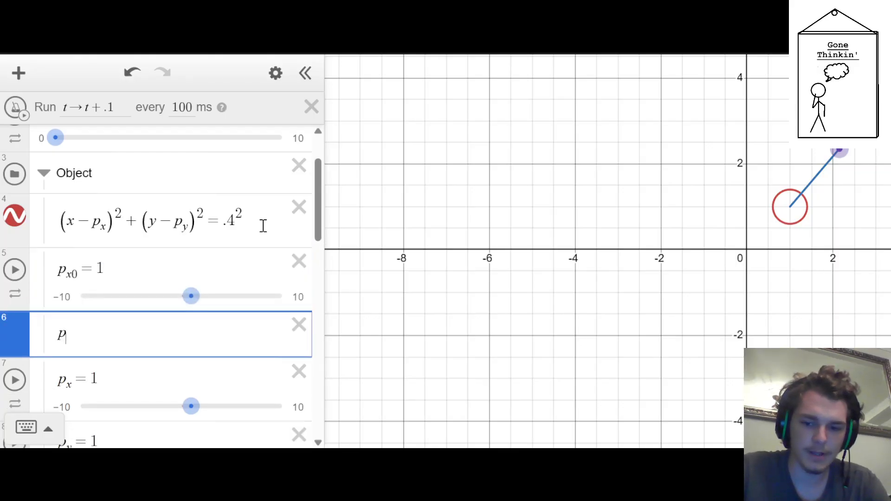
text(_y0=1)
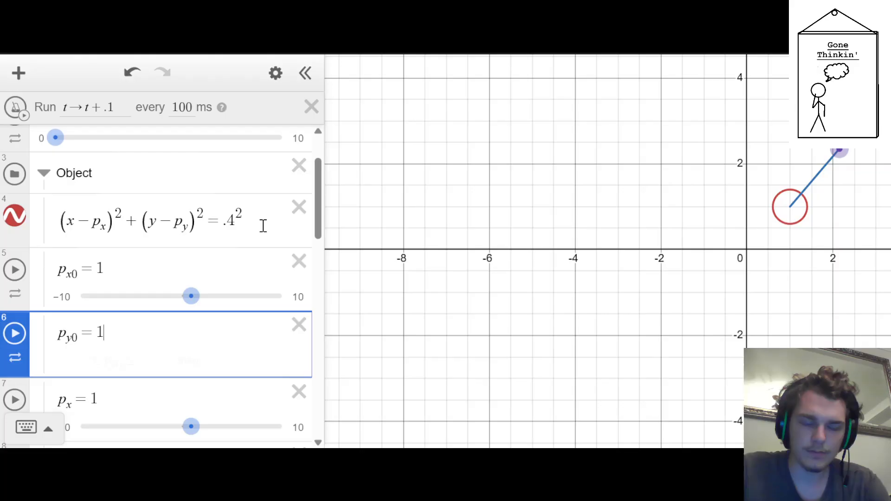
Extend the R_eset action with p_x → p_x0 and p_y → p_y0
click(263, 226)
key(Up)
key(Up)
key(Up)
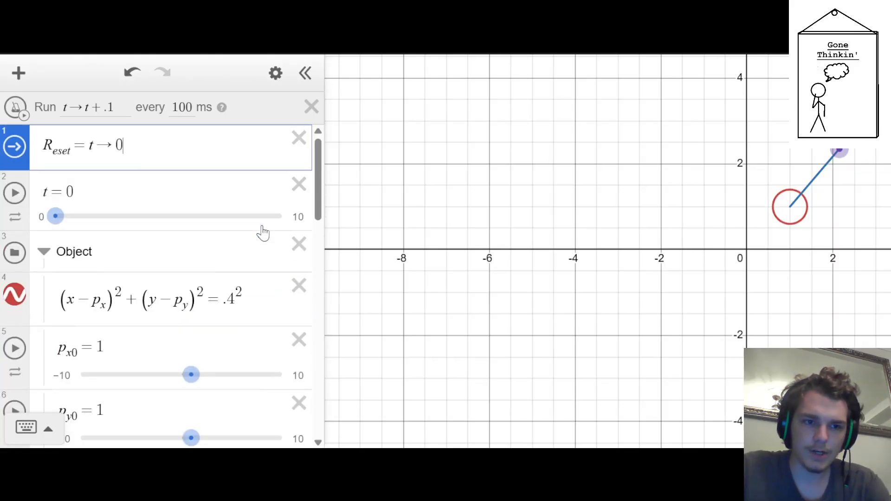
text(,p_x)
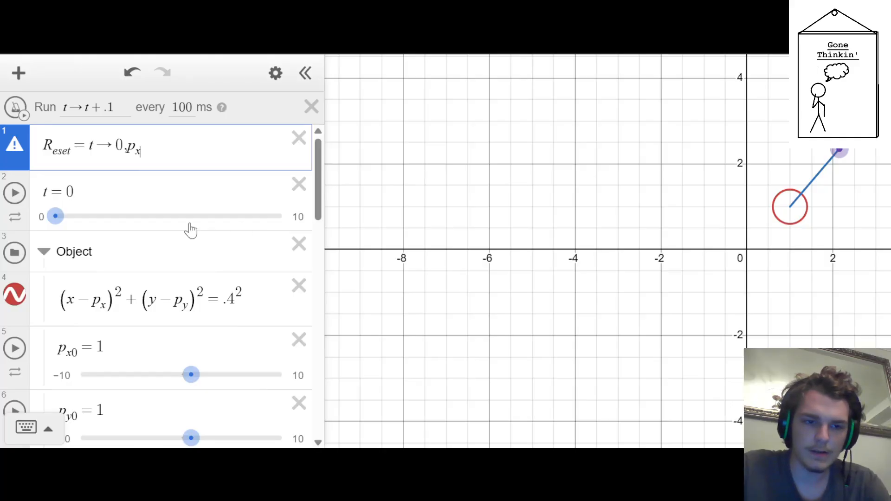
text(->p_x)
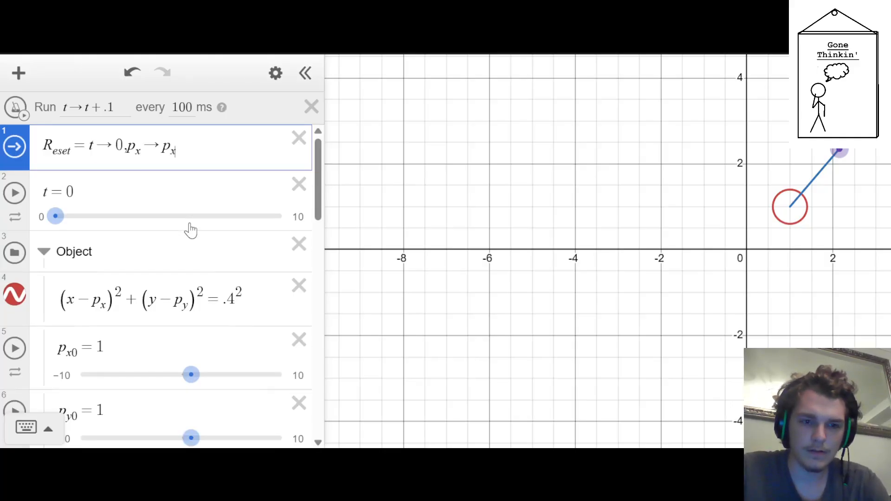
text(0,p_y)
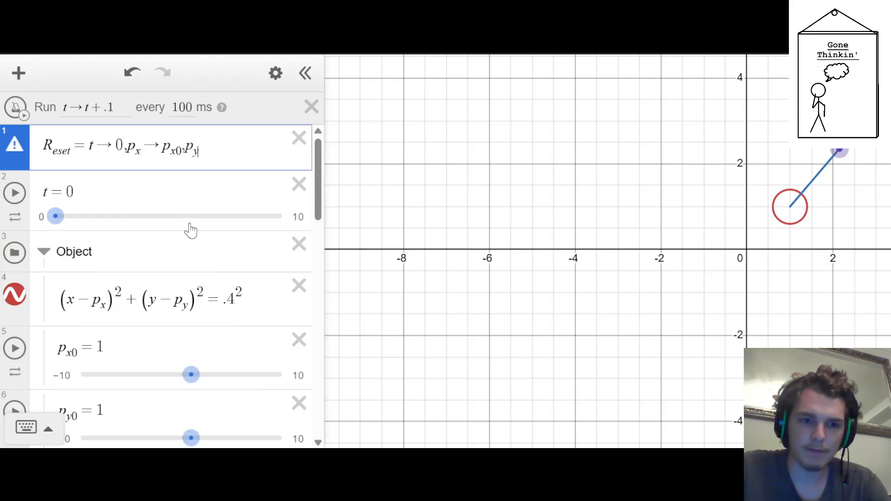
text(->p_y0)
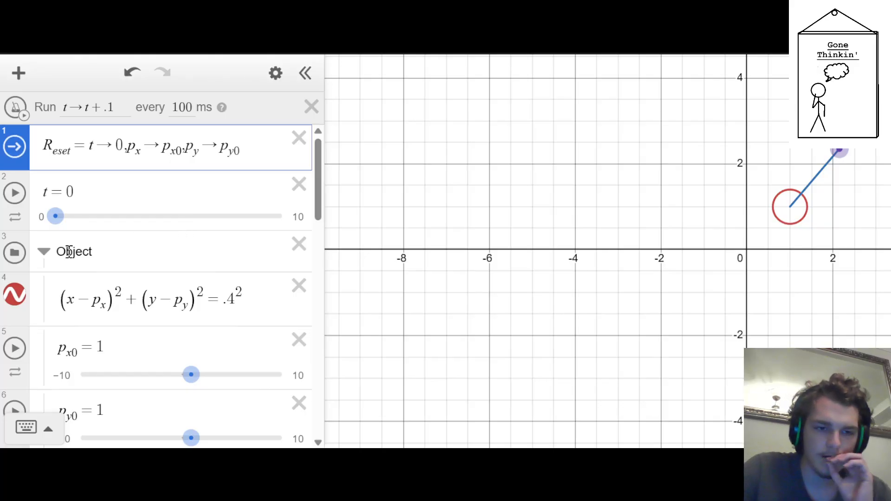
Test the reset by moving p_x to 3.1 and p_y to 3.2 and running R_eset
scroll(191, 230, down, 5)
scroll(226, 195, up, 1)
scroll(226, 195, up, 1)
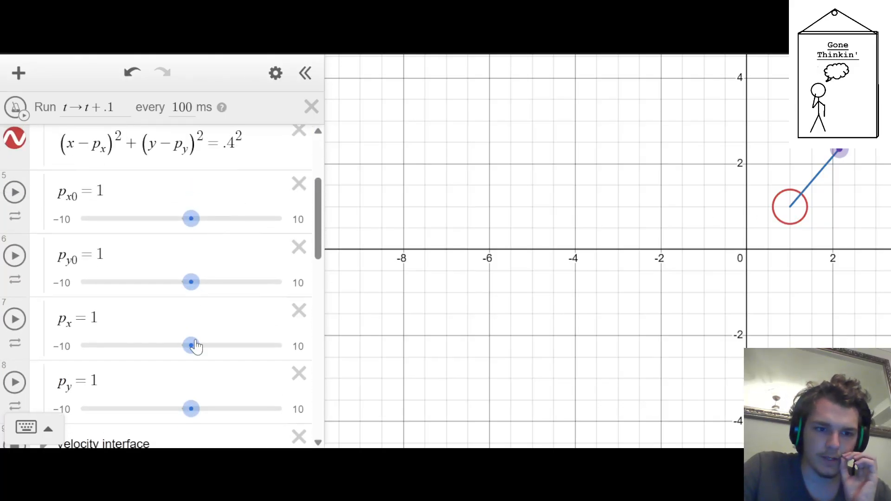
drag(194, 346, 216, 347)
drag(193, 411, 217, 420)
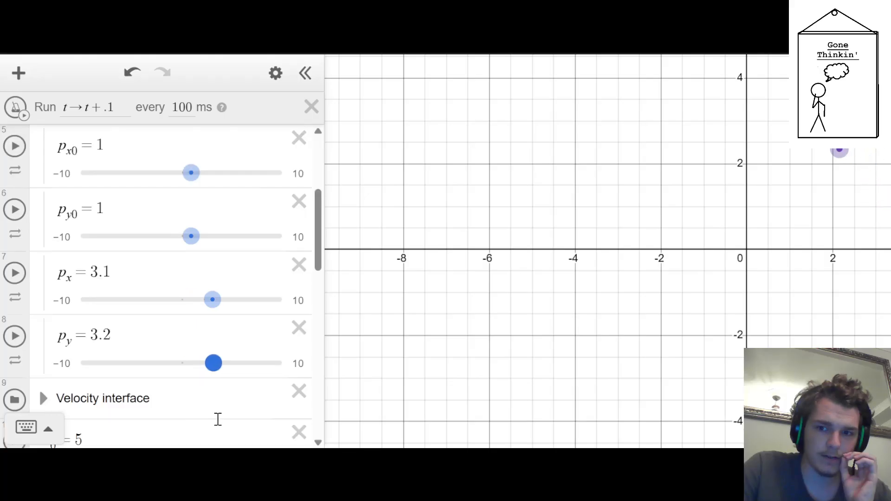
scroll(139, 197, up, 4)
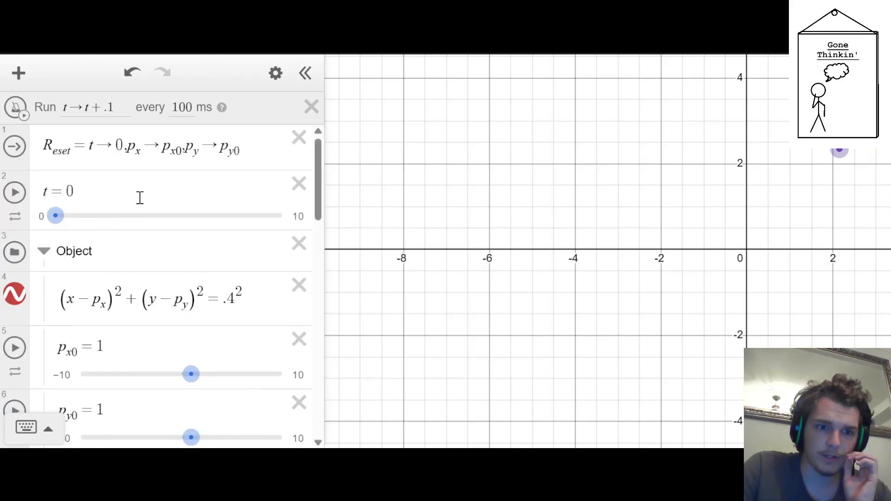
click(15, 146)
scroll(65, 193, down, 2)
scroll(65, 190, up, 2)
scroll(66, 187, down, 3)
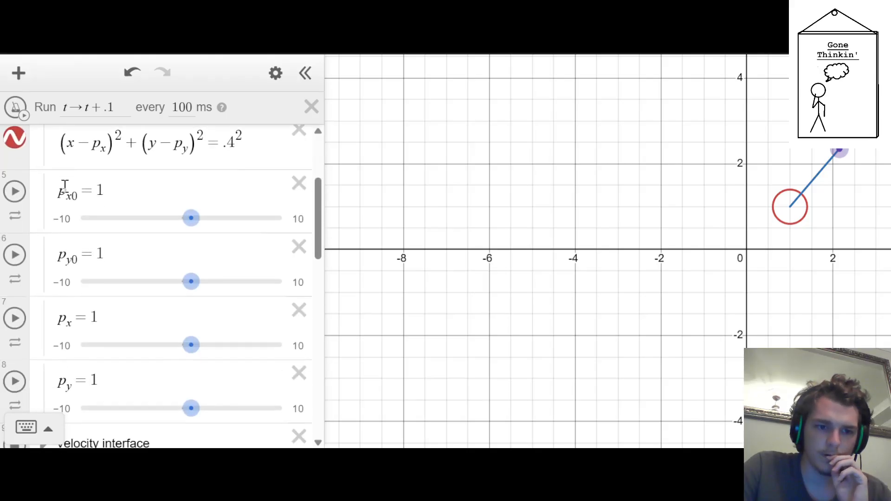
Move p_x0 and p_y0 out of the Object folder to directly above v_0, and collapse the folder
scroll(15, 210, up, 1)
drag(14, 278, 12, 199)
drag(16, 336, 16, 238)
click(45, 303)
scroll(36, 257, down, 1)
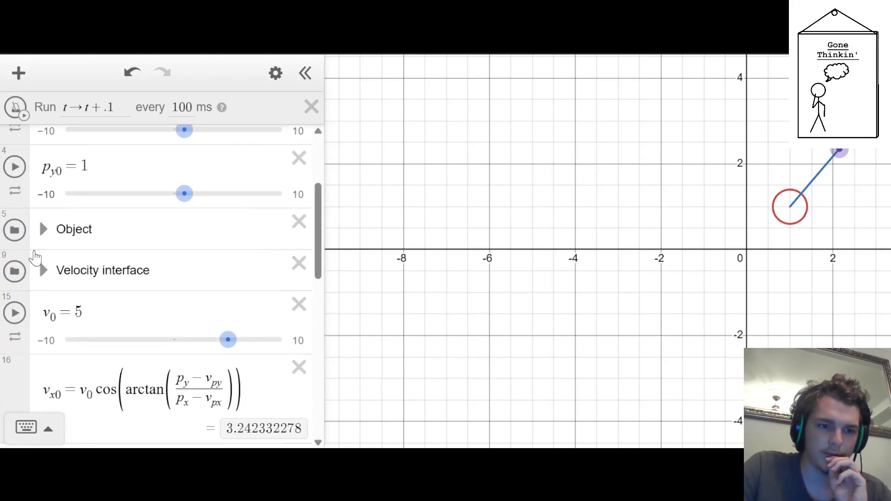
drag(15, 183, 15, 331)
scroll(24, 197, up, 1)
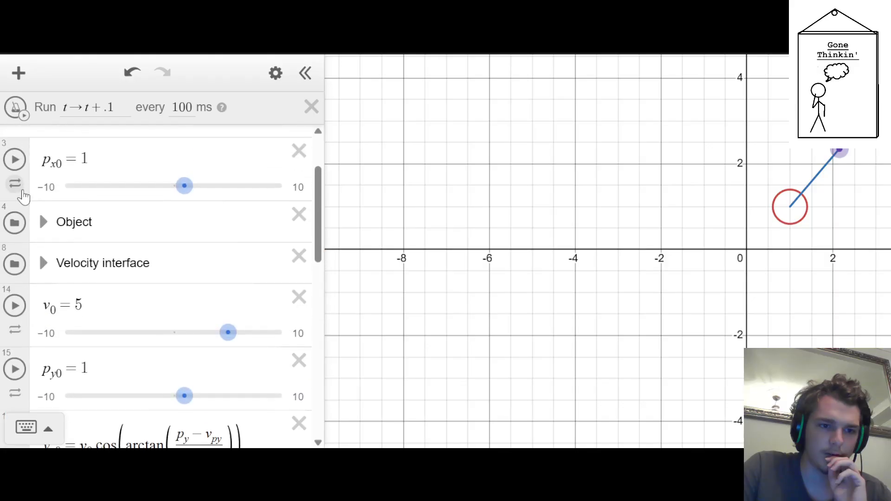
scroll(23, 196, up, 1)
drag(15, 201, 41, 286)
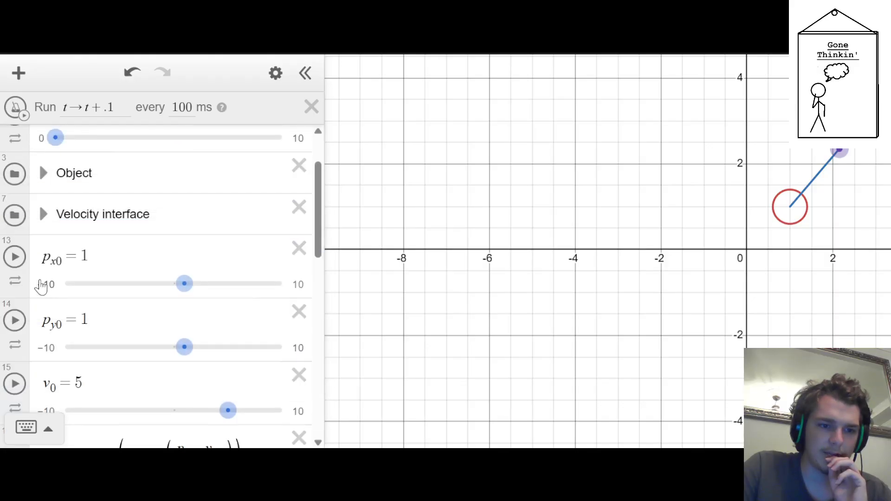
Remove the unfinished + p term from the end of the d_x expression
scroll(38, 269, down, 2)
scroll(32, 199, up, 1)
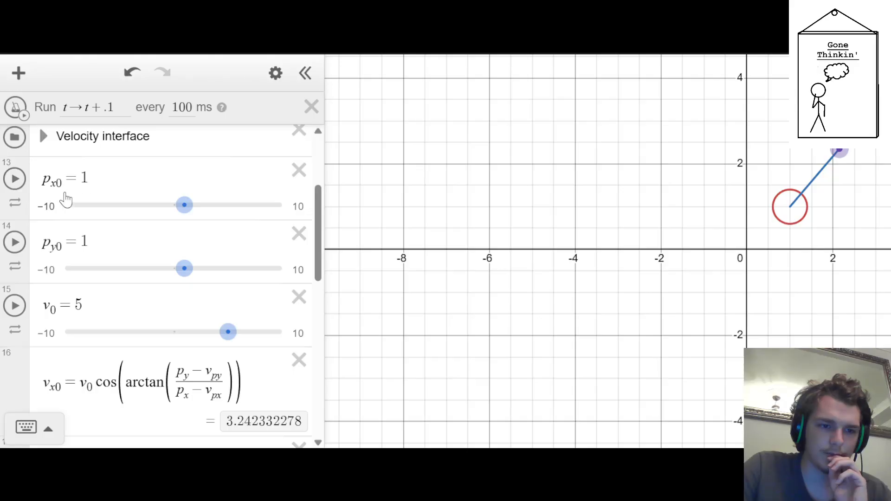
scroll(71, 309, down, 4)
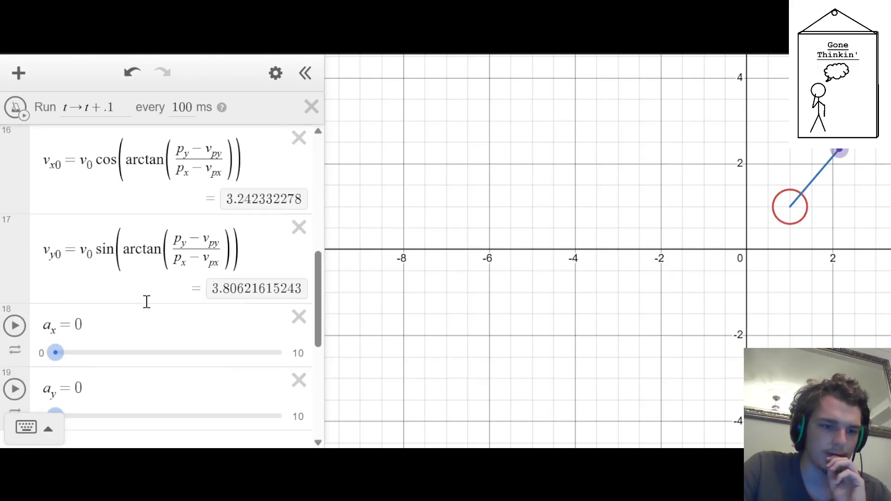
scroll(147, 302, down, 5)
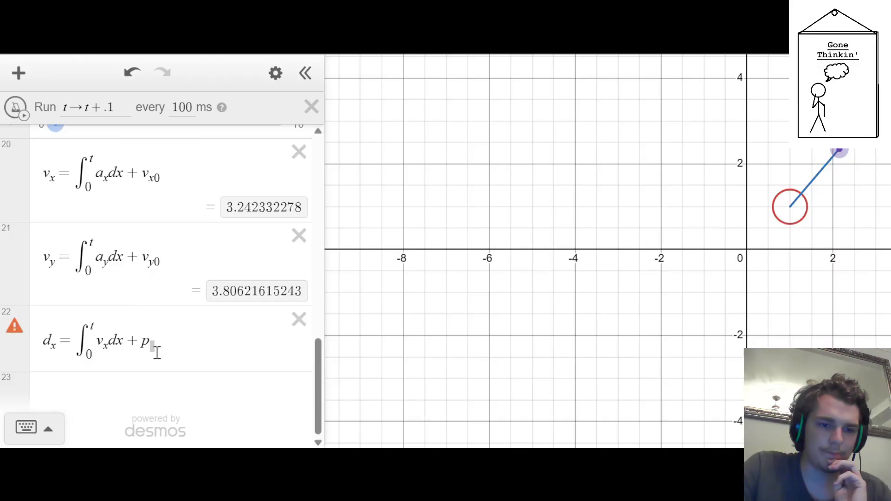
click(152, 349)
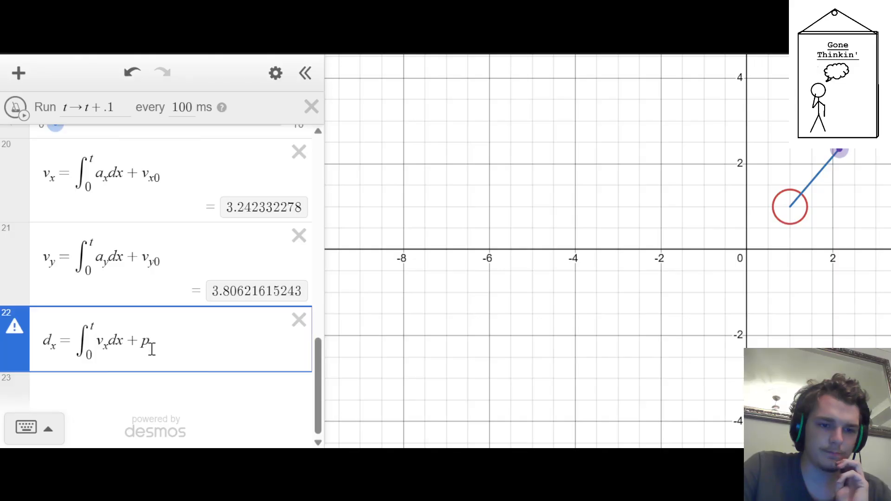
key(BackSpace)
key(BackSpace)
key(BackSpace)
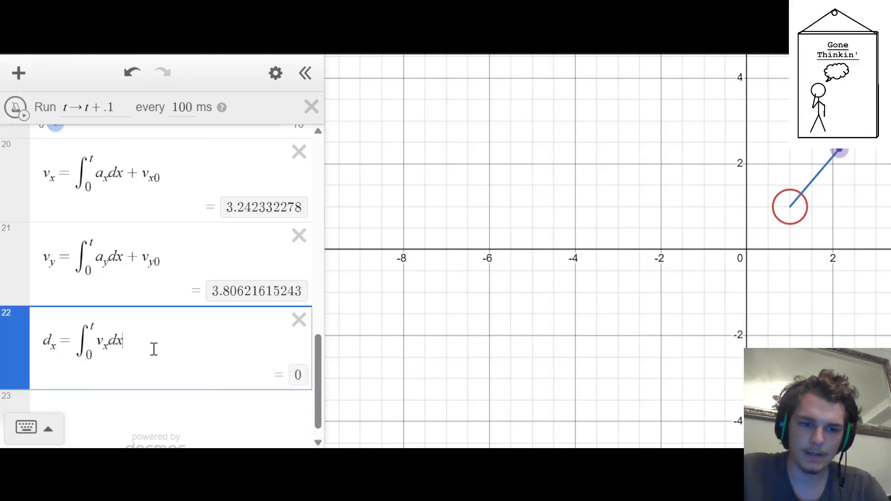
Define d_y as the integral of v_y dx from 0 to t below d_x
key(Return)
text(d_y)
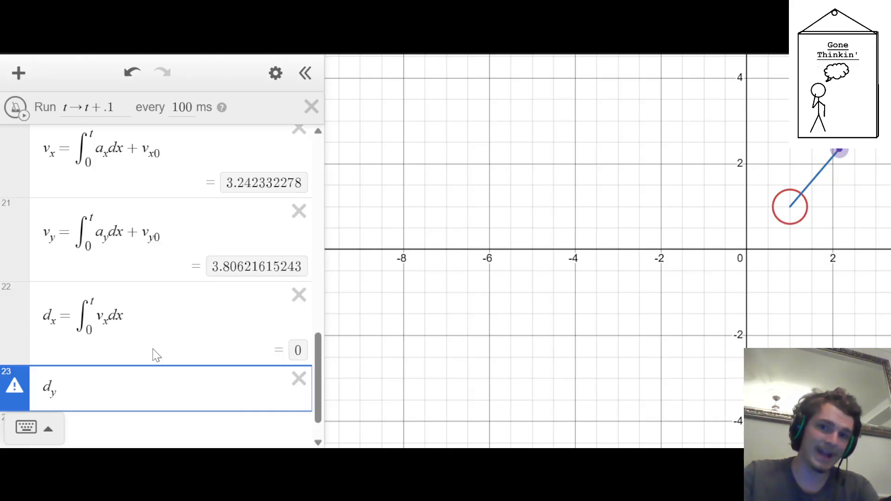
text(=)
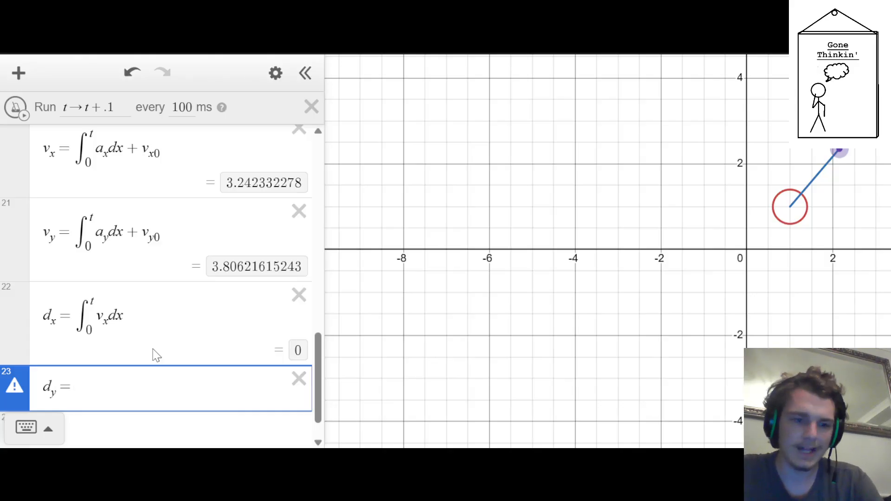
text(int0)
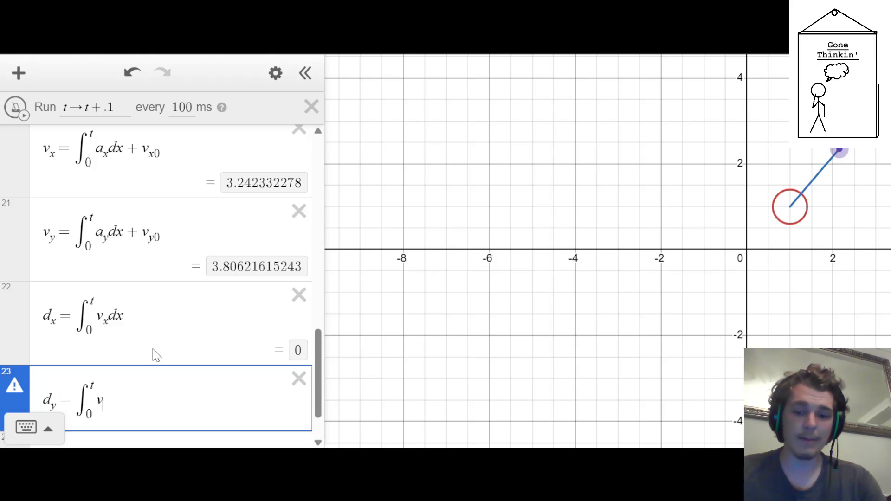
text(dx)
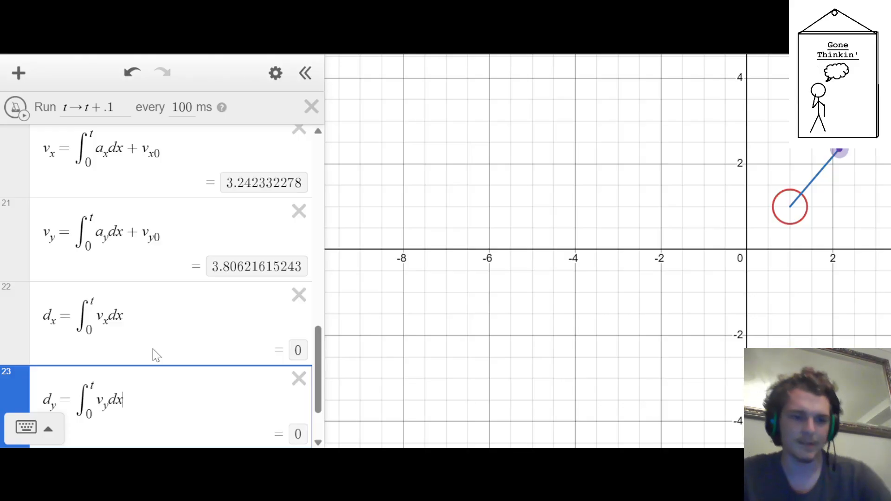
Add the action p_x → p_x0 + d_x to the ticker after t → t + .1
click(157, 355)
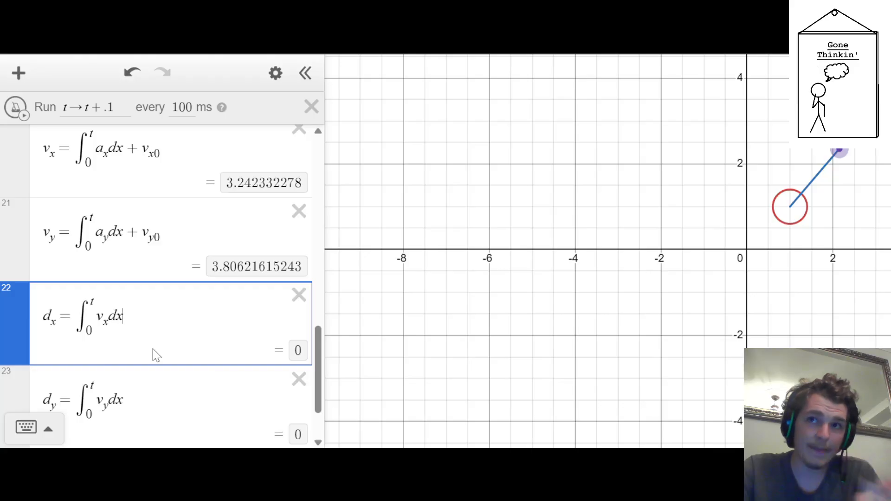
key(Up)
key(Up)
key(Up)
key(Up)
key(Up)
key(Up)
key(Up)
key(Up)
key(Up)
key(Up)
key(Up)
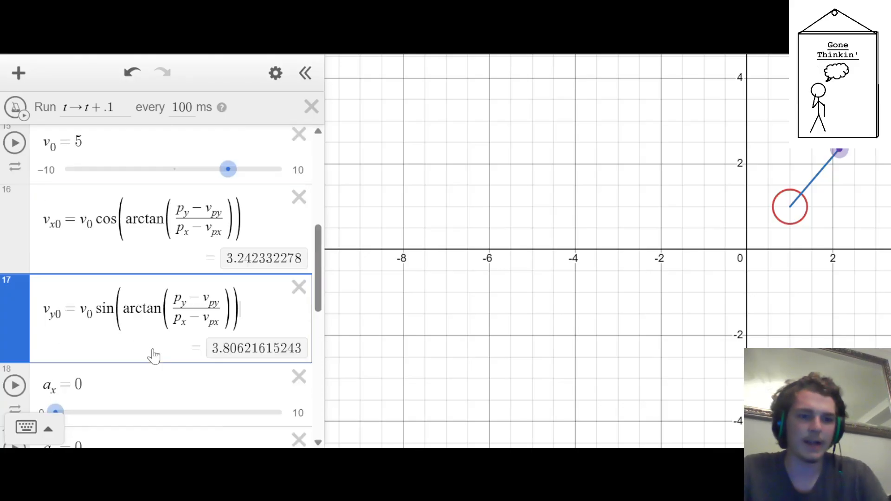
key(Up)
key(Up)
key(Up)
key(Right)
key(Right)
key(Right)
key(Right)
key(Right)
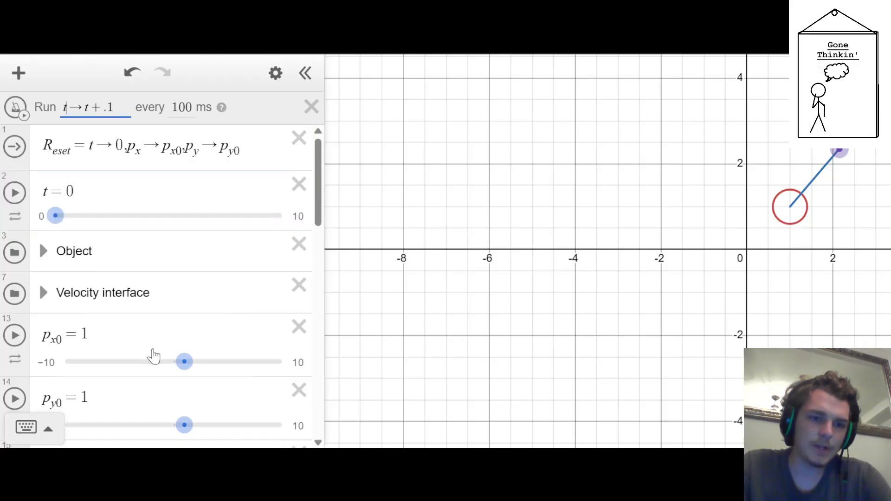
key(Tab)
key(shift+Tab)
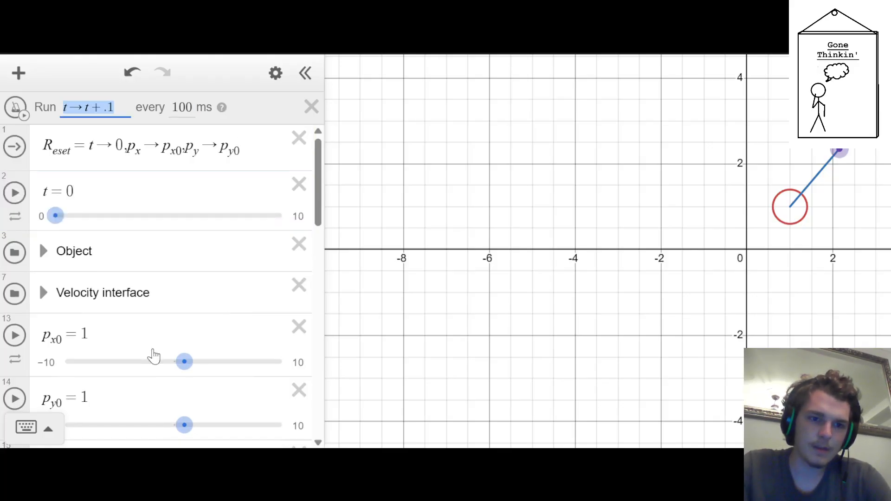
key(Right)
text(,p)
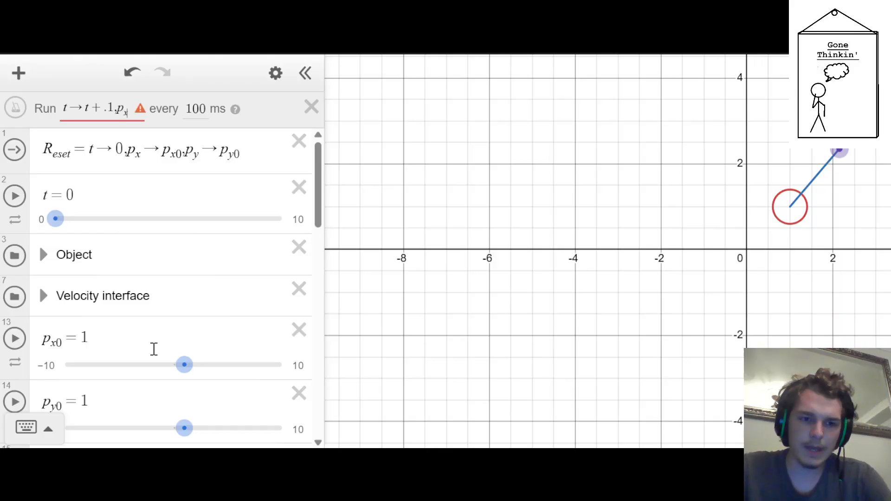
text(_x->p_x+)
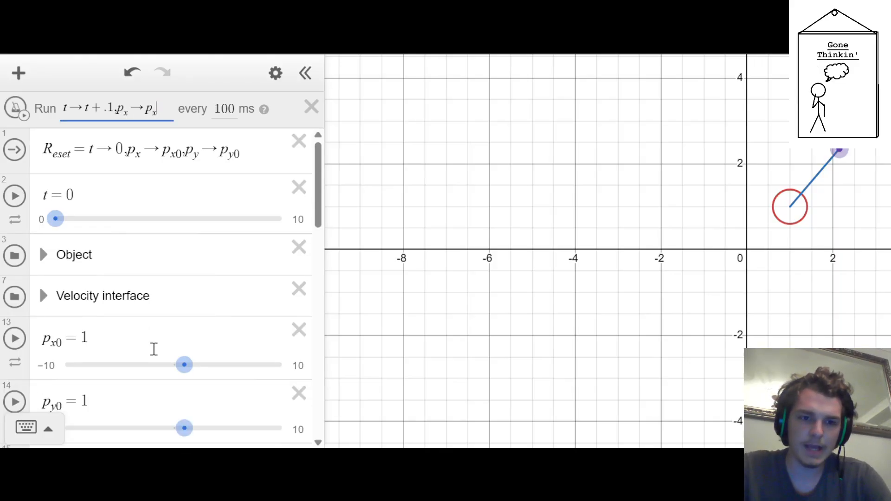
text(d_x)
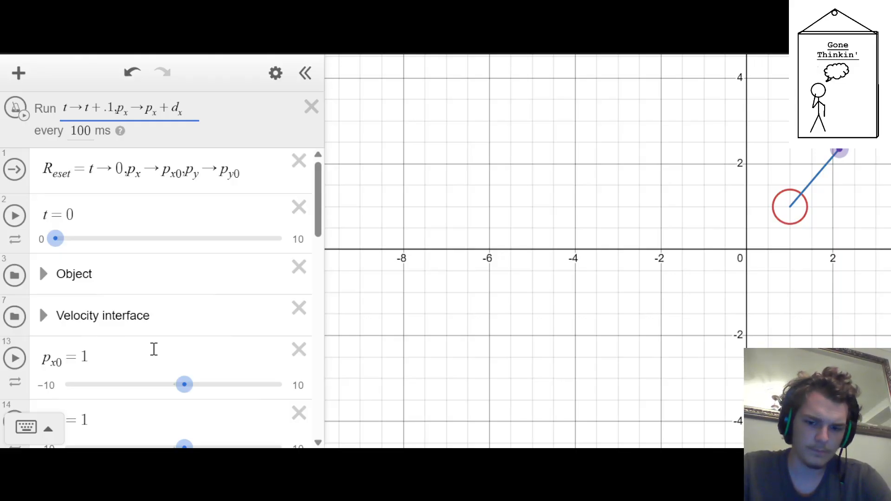
text(0)
key(Tab)
key(Left)
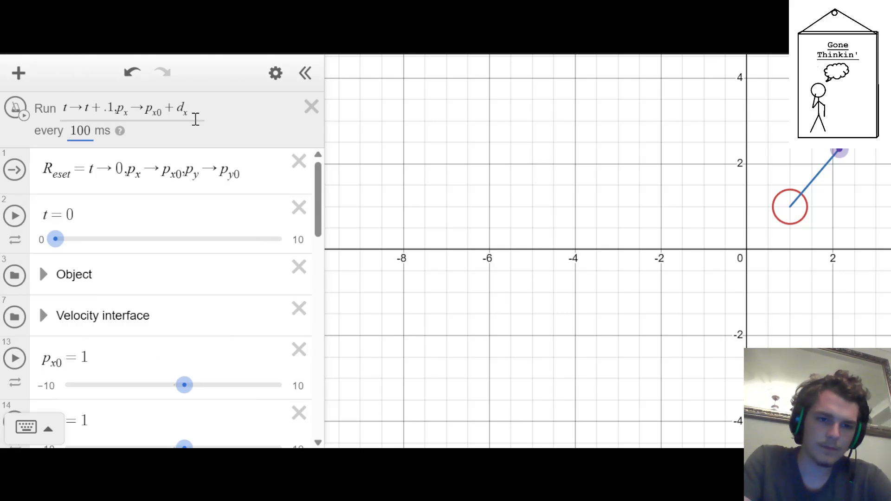
Append the matching y action p_y → p_y0 + d_y to the ticker by duplicating the p_x action and changing its subscripts
drag(193, 112, 118, 112)
key(ctrl+c)
key(Right)
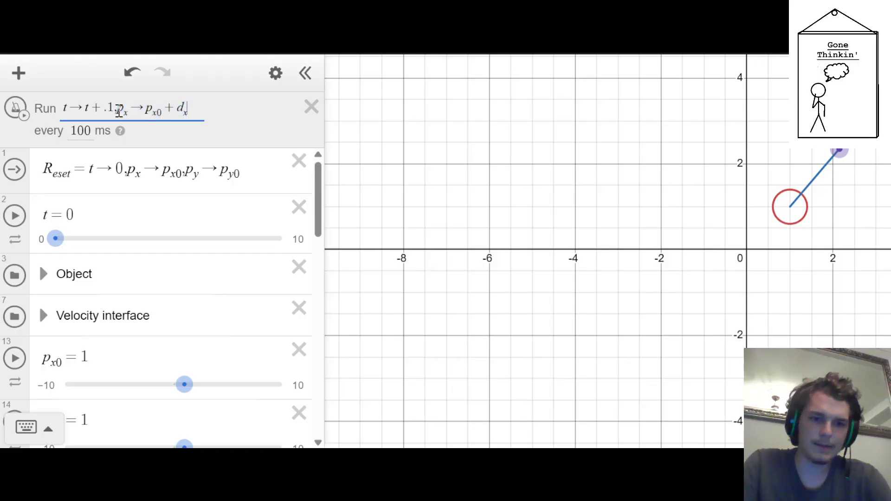
text(,)
key(ctrl+v)
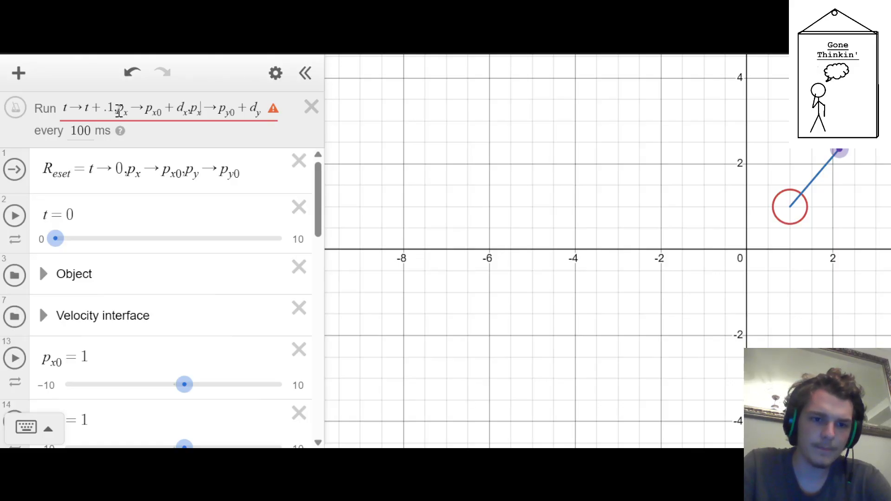
key(Down)
key(Down)
key(Down)
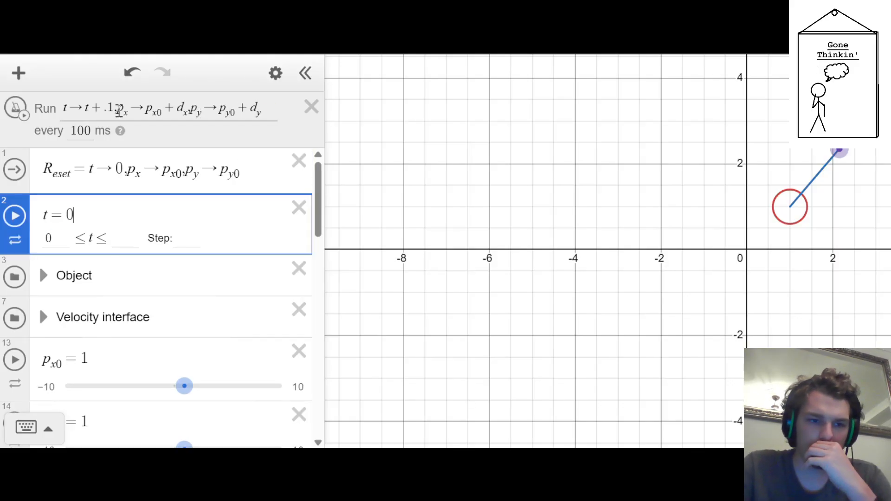
key(Down)
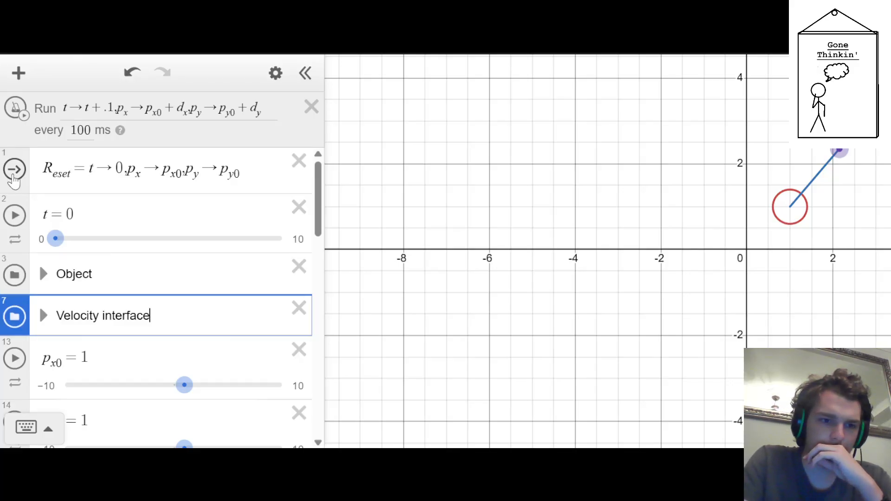
Try out the acceleration sliders, and set a_x to 0 and a_y to 9.81
scroll(215, 209, down, 10)
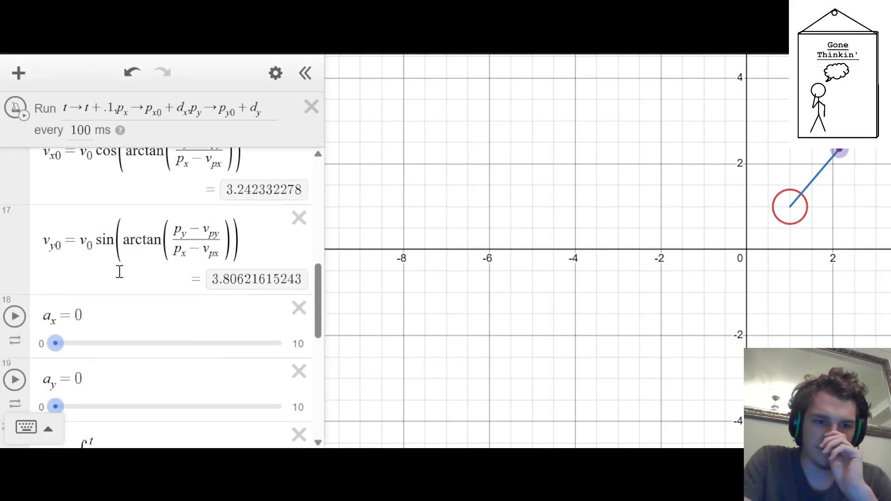
drag(56, 272, 275, 275)
click(127, 216)
scroll(127, 218, up, 1)
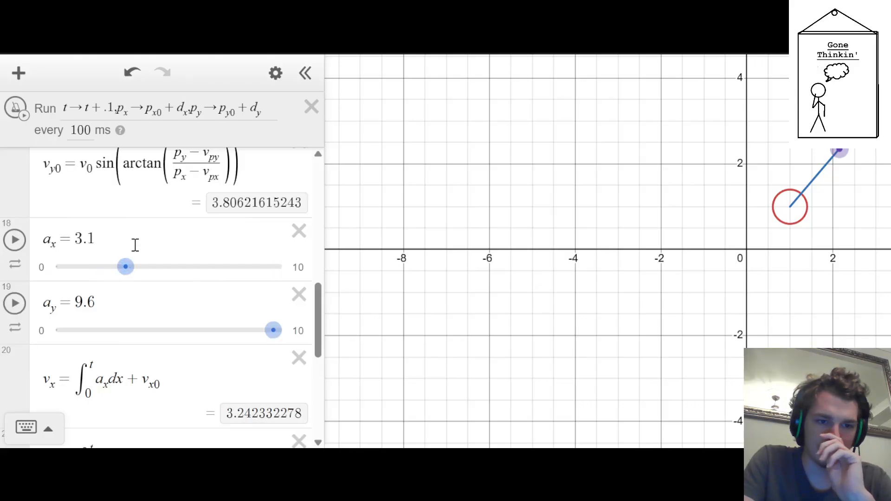
drag(124, 270, 4, 269)
click(116, 305)
key(BackSpace)
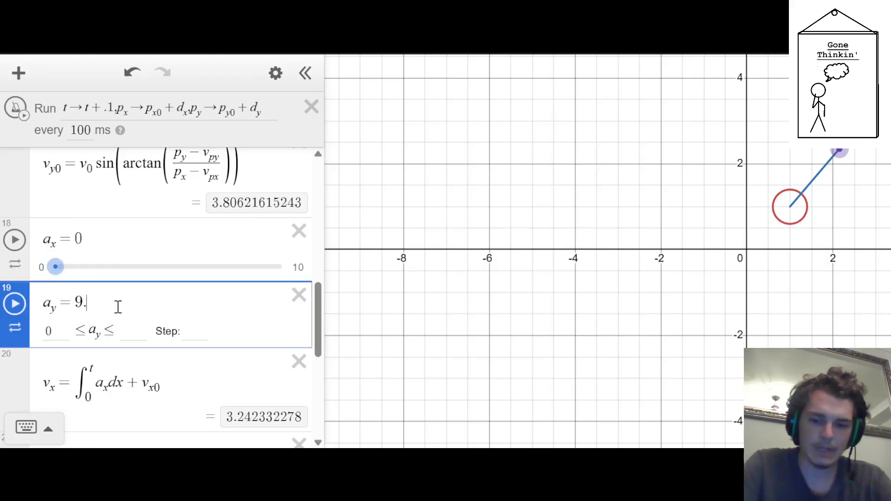
text(81)
Move the a_x and a_y sliders directly below v_0, above the v_x0 and v_y0 expressions
scroll(54, 318, up, 2)
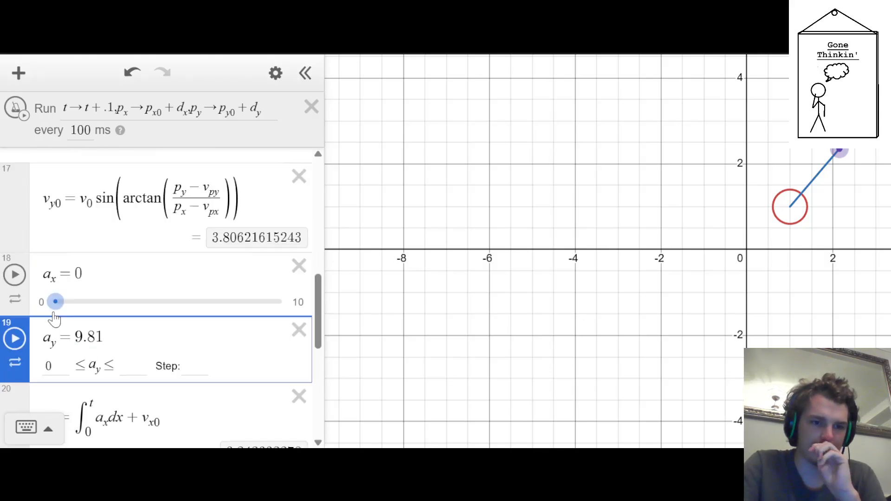
drag(22, 362, 27, 336)
drag(54, 364, 58, 392)
scroll(47, 353, down, 4)
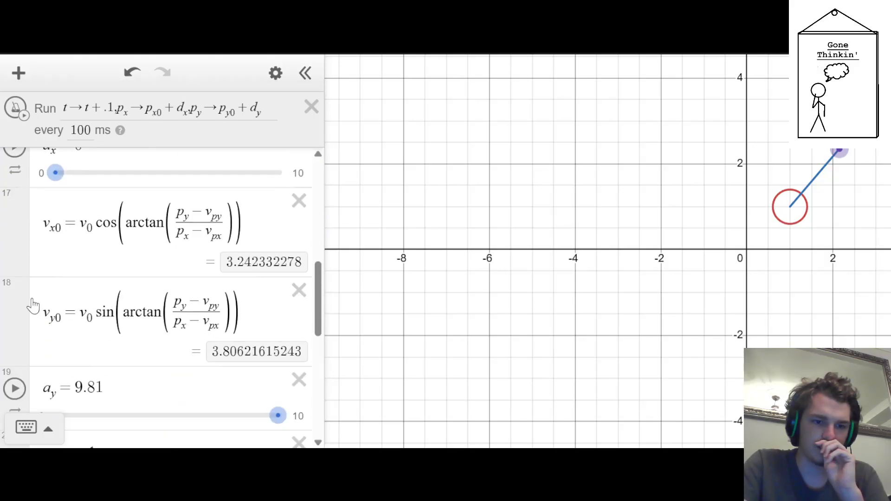
drag(20, 298, 20, 239)
Reposition the velocity point on the graph and examine how the velocity and displacement components respond
scroll(27, 247, down, 5)
scroll(27, 247, down, 2)
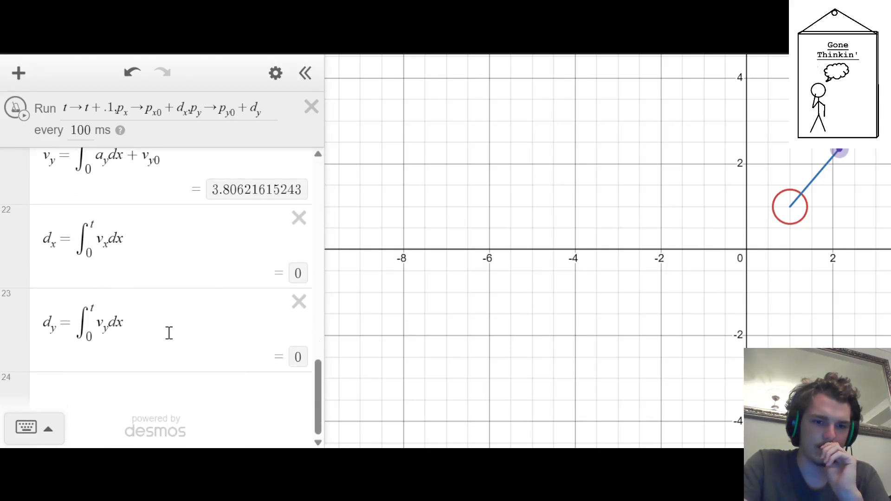
scroll(175, 354, up, 5)
scroll(175, 354, up, 8)
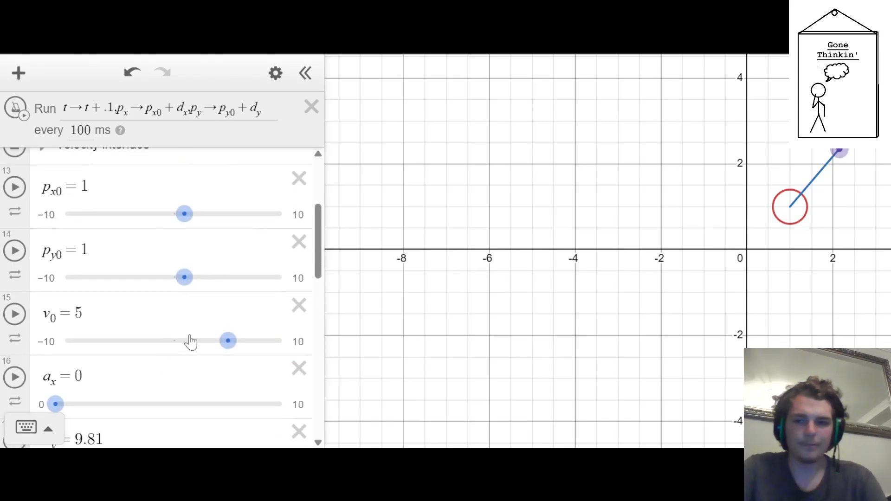
scroll(139, 302, down, 2)
scroll(255, 302, up, 2)
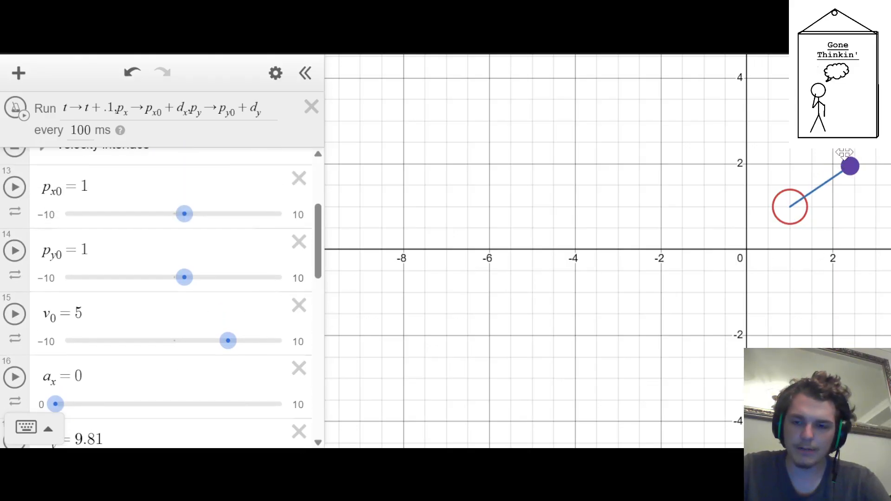
scroll(150, 240, down, 1)
scroll(149, 238, down, 4)
scroll(149, 238, up, 8)
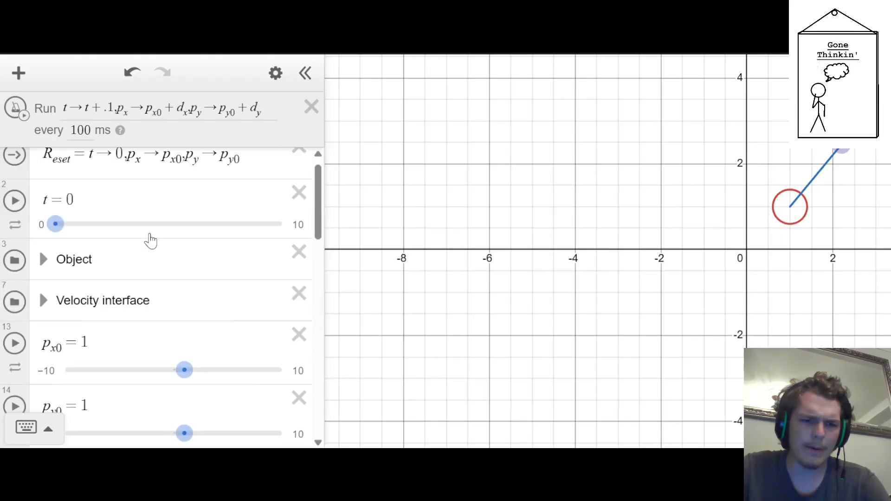
scroll(141, 233, down, 1)
scroll(144, 235, down, 10)
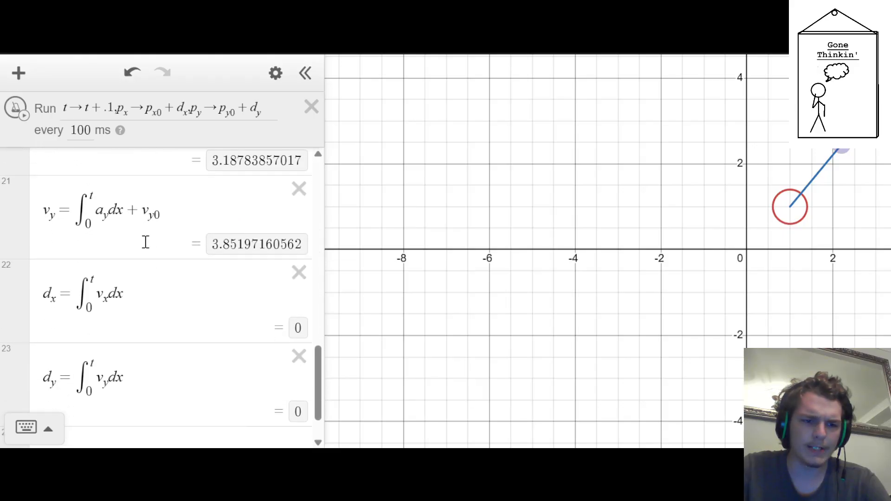
scroll(145, 249, up, 5)
scroll(146, 250, up, 8)
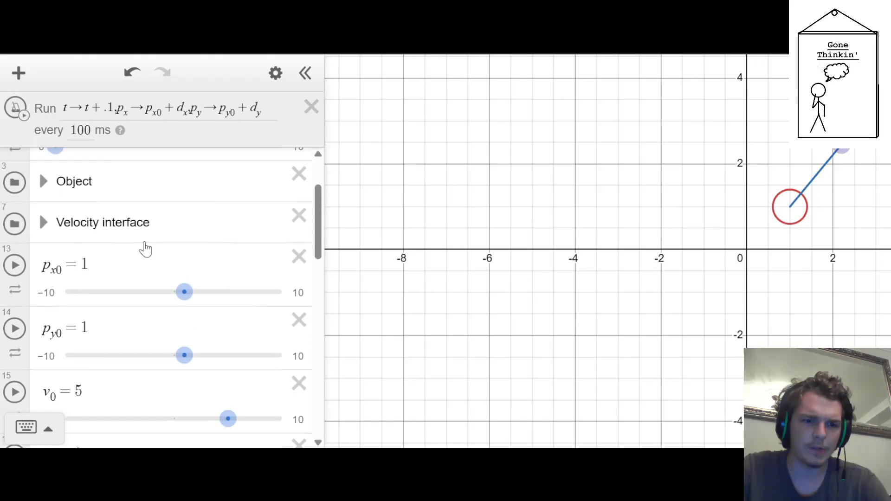
Expand the Velocity interface folder, examine its point coordinates and line expressions, and collapse it
click(42, 301)
scroll(116, 241, down, 5)
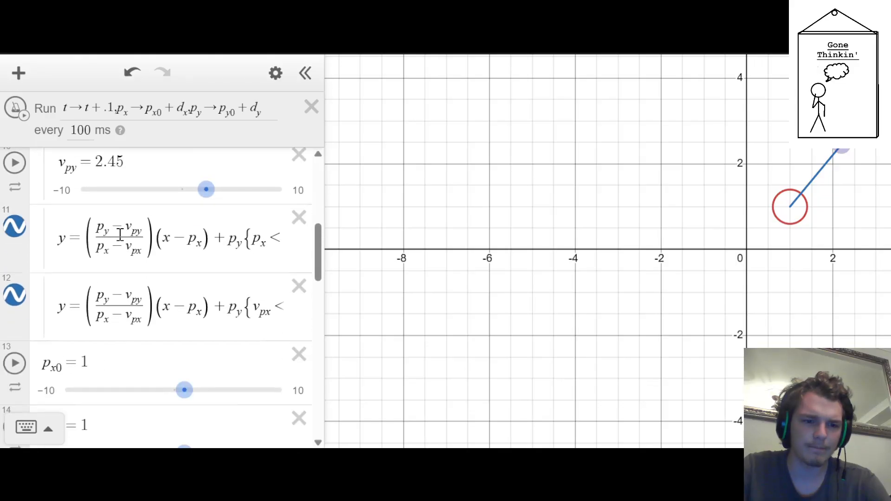
scroll(120, 236, up, 5)
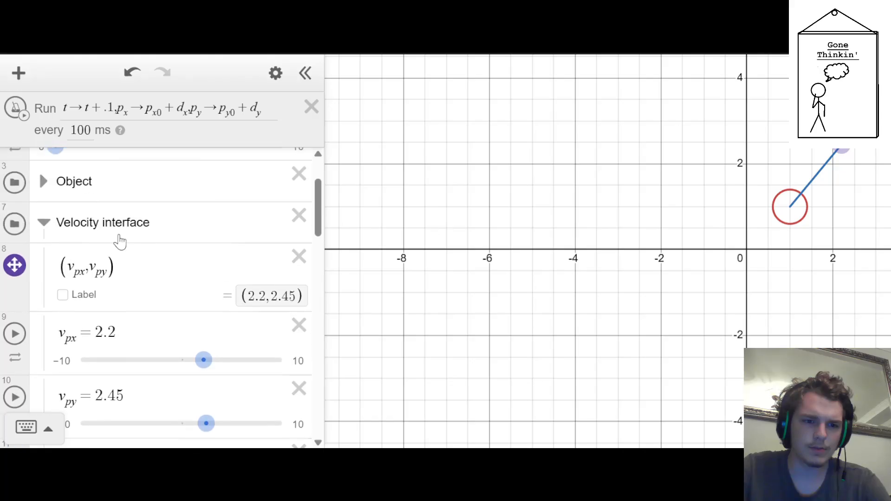
scroll(120, 240, down, 5)
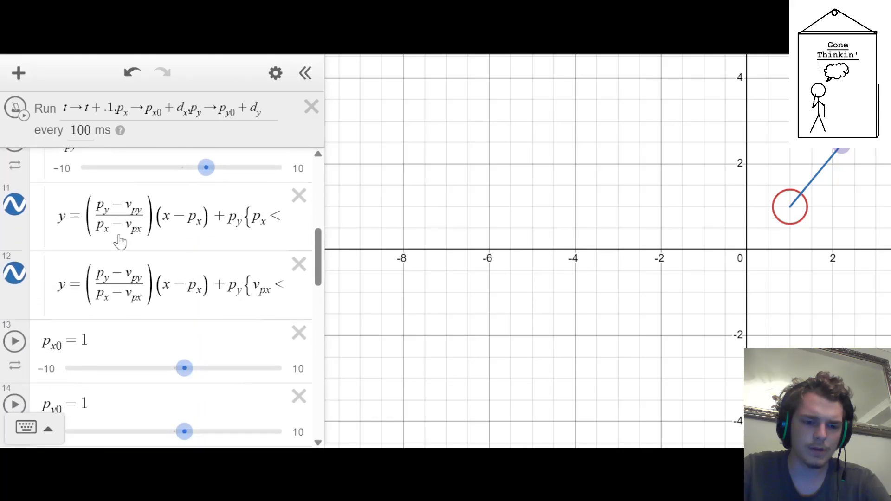
scroll(120, 240, up, 5)
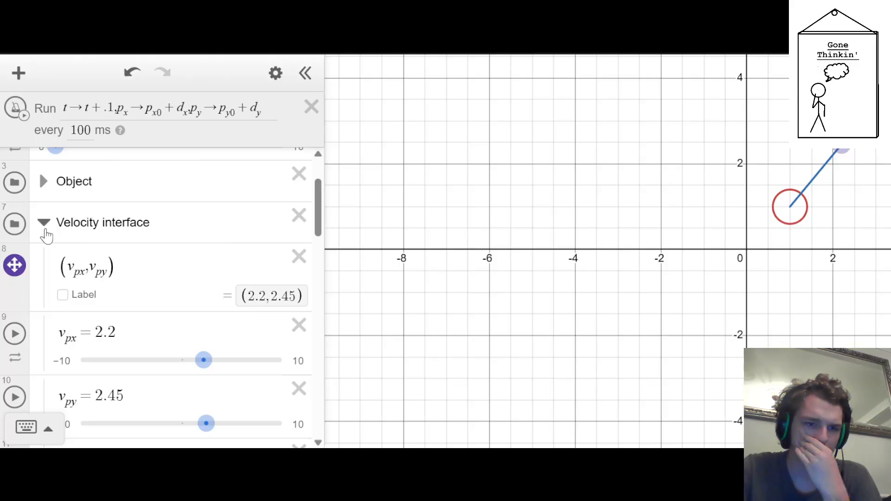
click(42, 222)
scroll(65, 240, down, 6)
scroll(103, 266, up, 5)
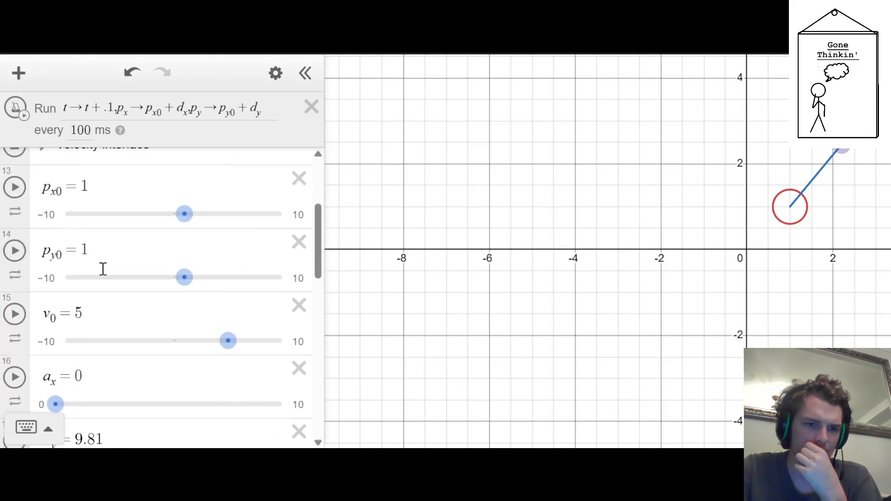
click(118, 319)
key(BackSpace)
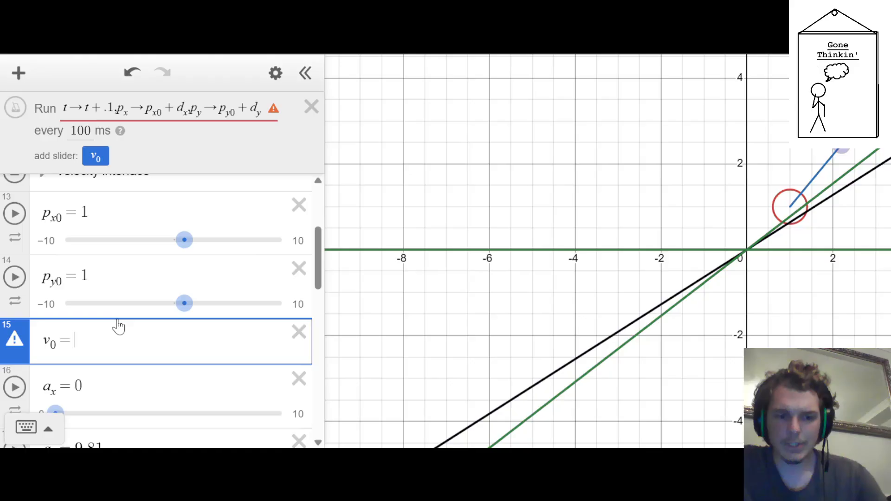
text(sqrt)
key(BackSpace)
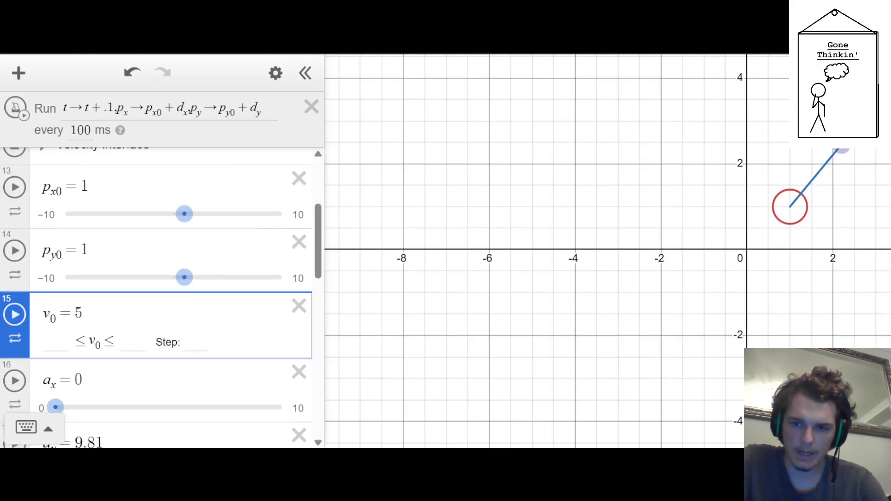
Move the velocity point to about (1.7, 1.7) on the graph and clear the value of v_0
drag(841, 145, 822, 176)
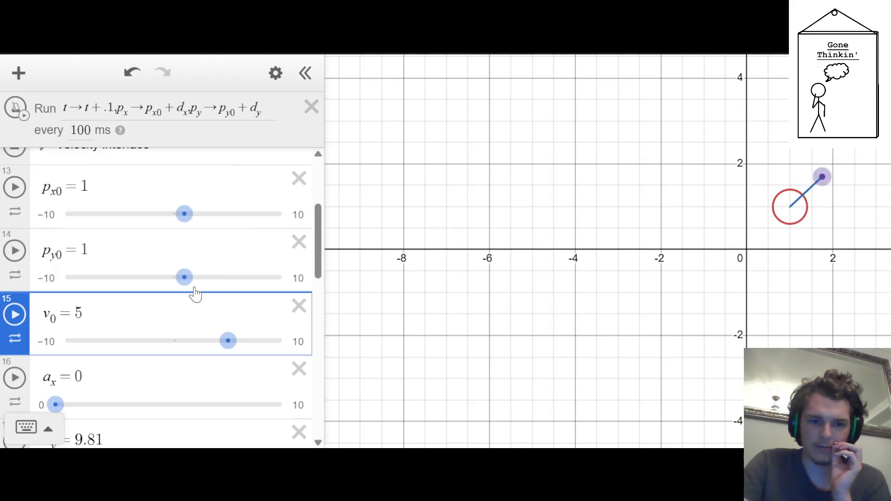
click(150, 315)
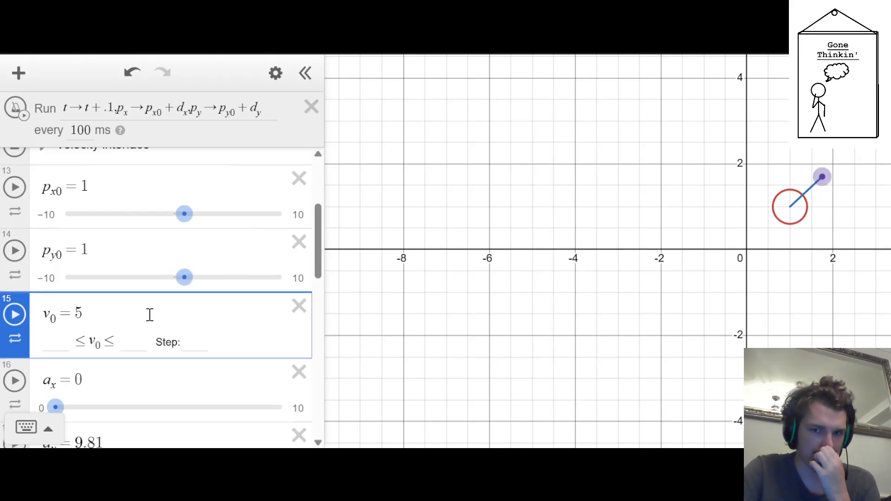
key(BackSpace)
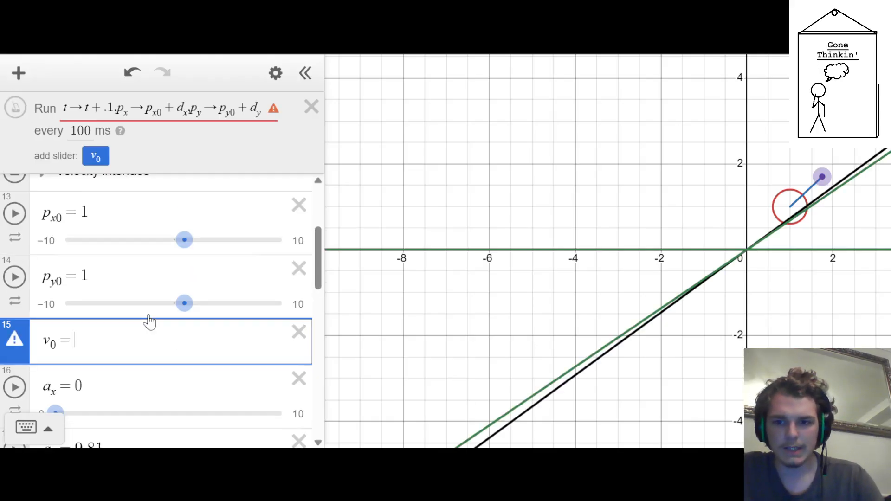
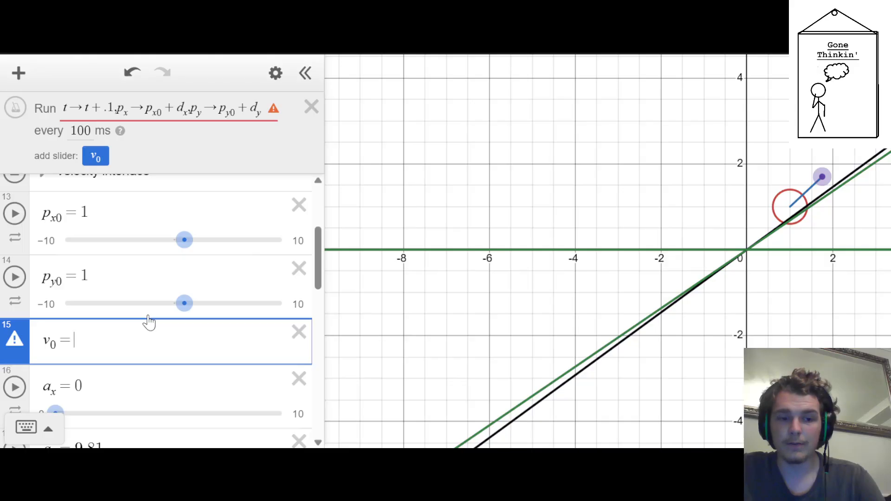
Define v_0 as the square root of (v_px − p_x0)^2 + (v_py − p_y0)^2
text(sqrt()
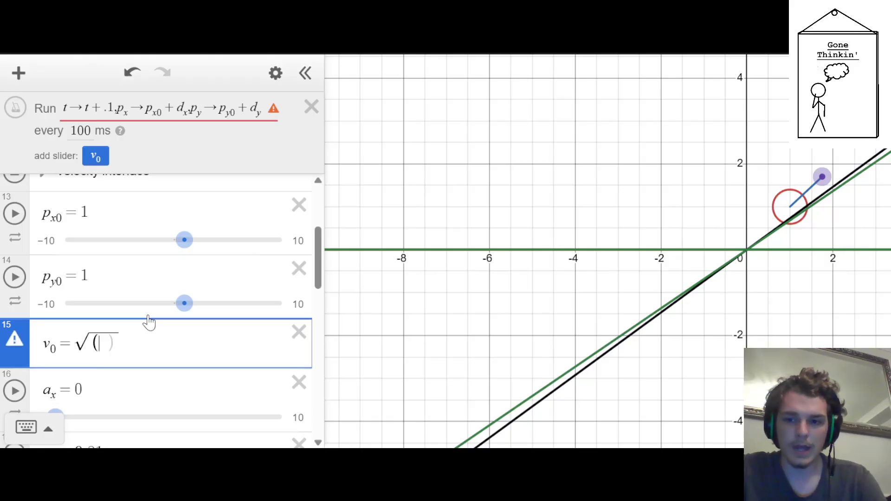
text(v_px-)
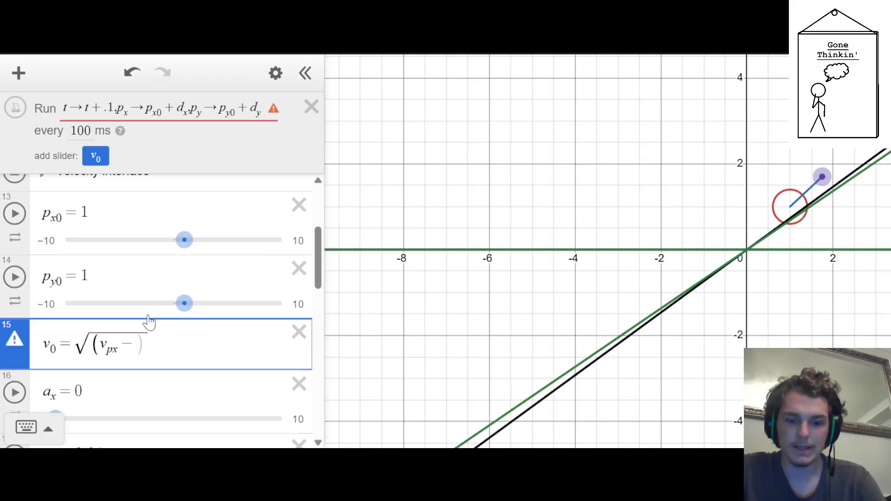
text(p)
text(_x0)
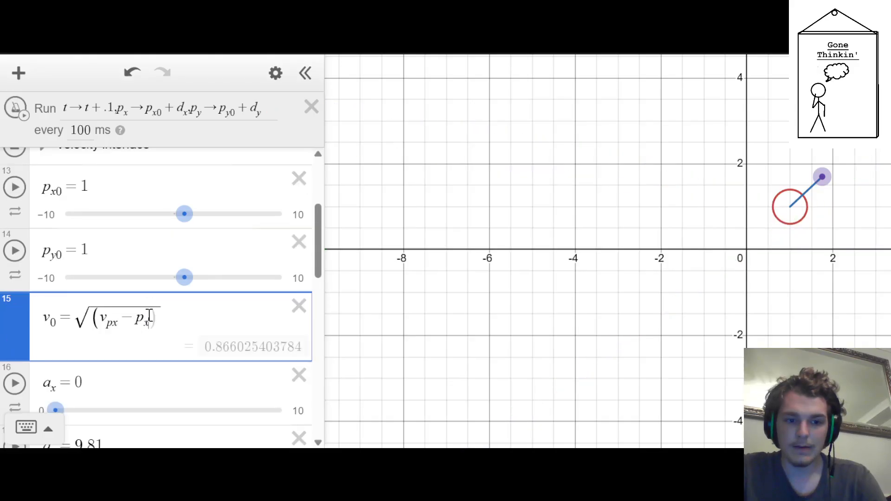
text(% of)
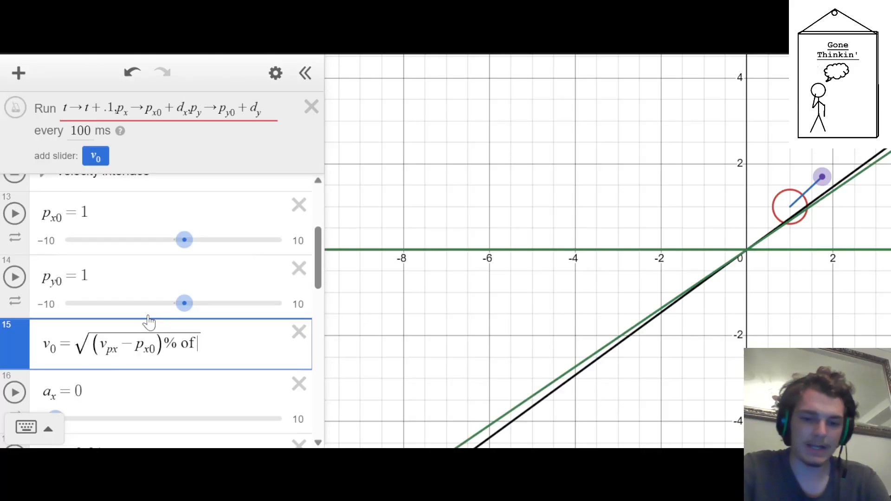
key(BackSpace)
text(^2)
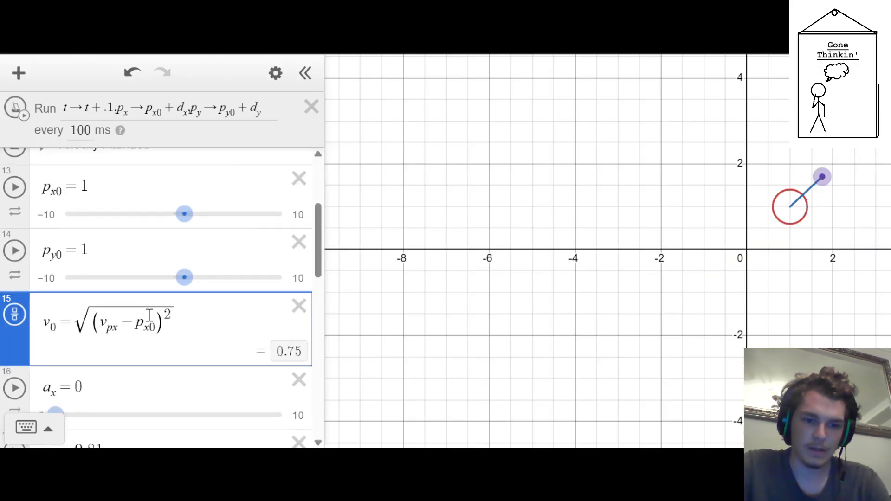
text(+(v)
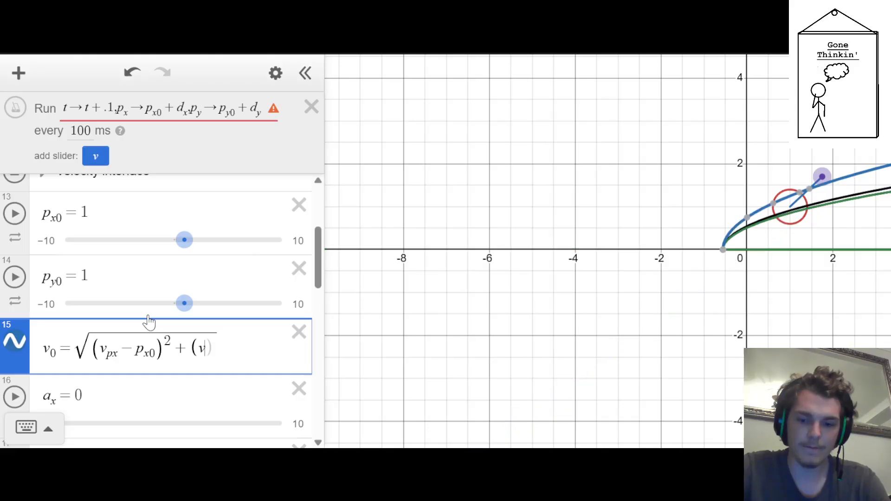
text(_py-p)
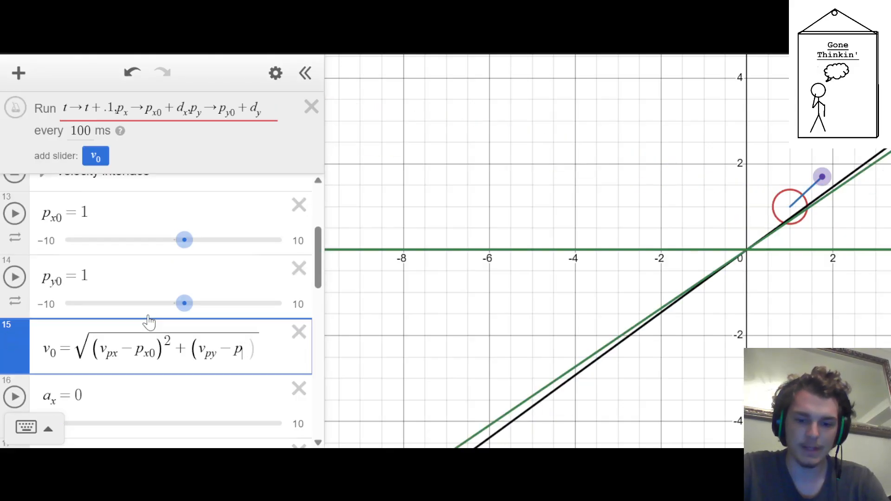
text(_y0)^2)
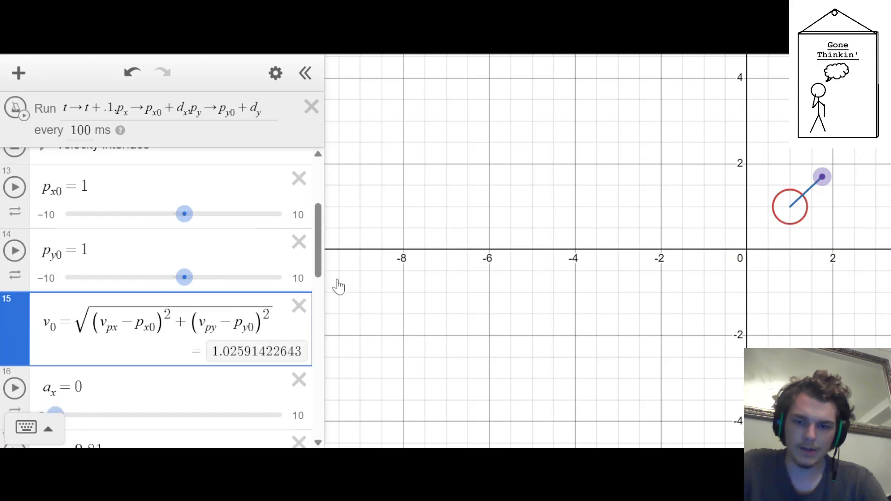
Try a factor of 2 before the v_0 square root while moving the velocity point farther from the circle
drag(822, 177, 839, 153)
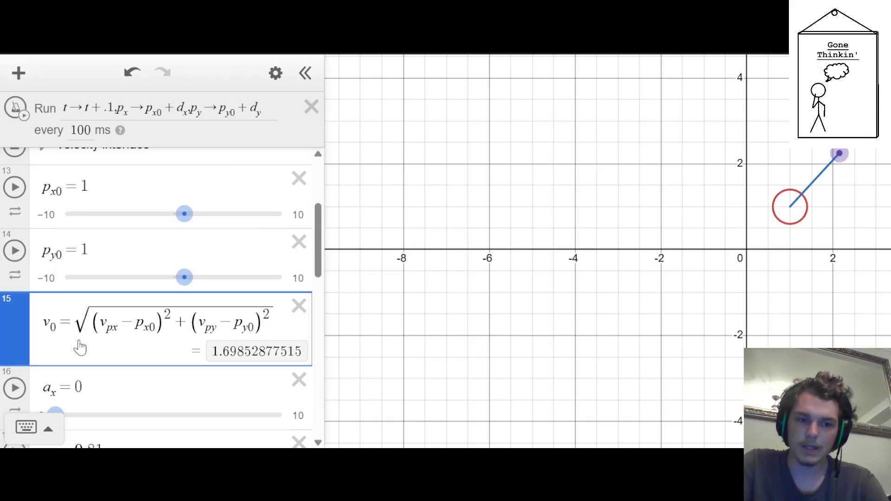
click(77, 325)
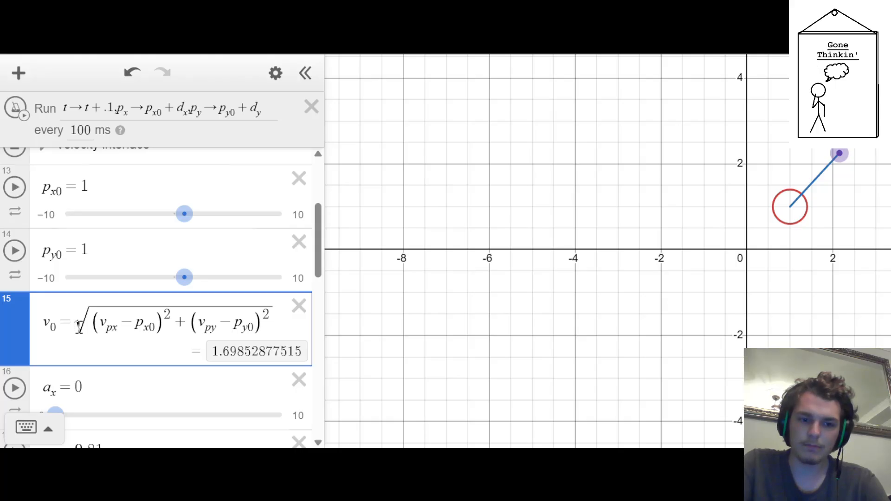
text(2)
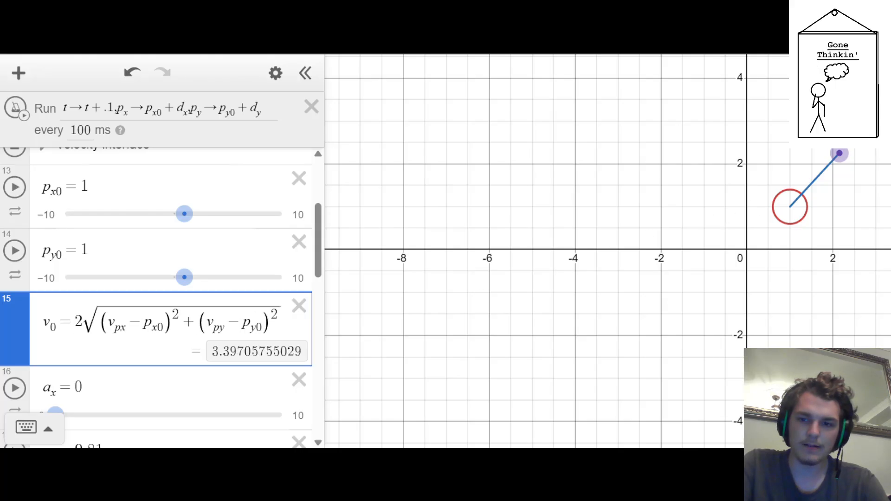
scroll(857, 186, down, 3)
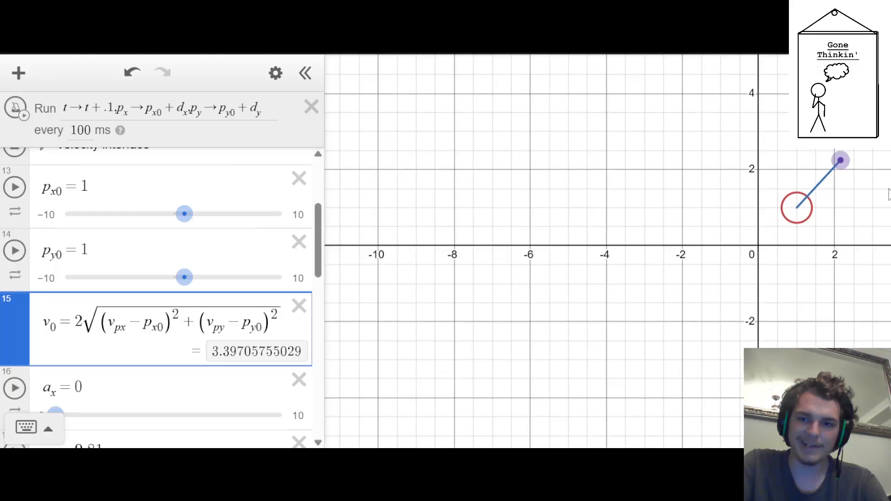
drag(843, 178, 874, 150)
key(BackSpace)
click(557, 314)
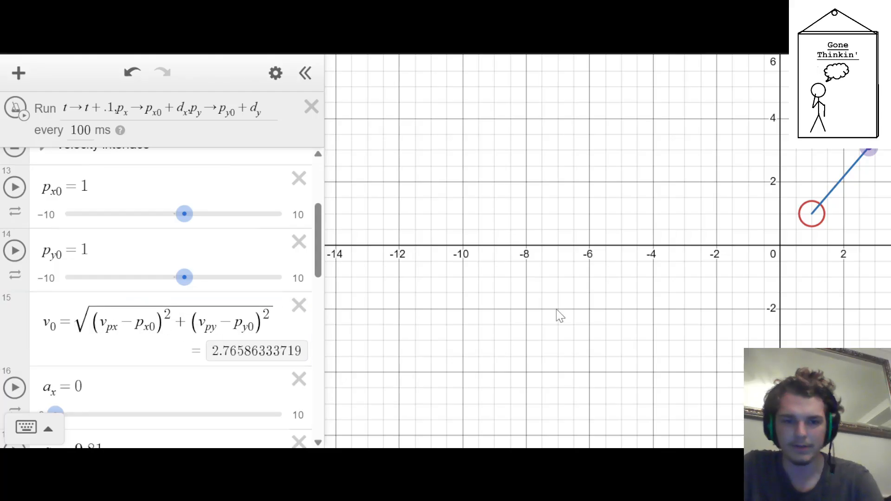
Move the velocity point to about (1.8, 3) on the graph
scroll(802, 163, down, 1)
scroll(813, 208, up, 1)
scroll(881, 207, up, 1)
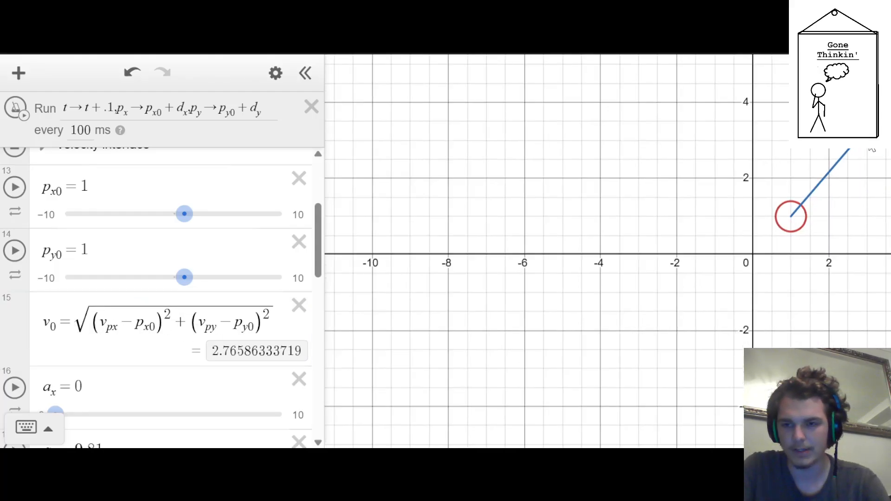
drag(860, 137, 822, 138)
Run and stop the ticker, reset the simulation, and run it briefly once more to test the circle's motion
scroll(148, 297, up, 2)
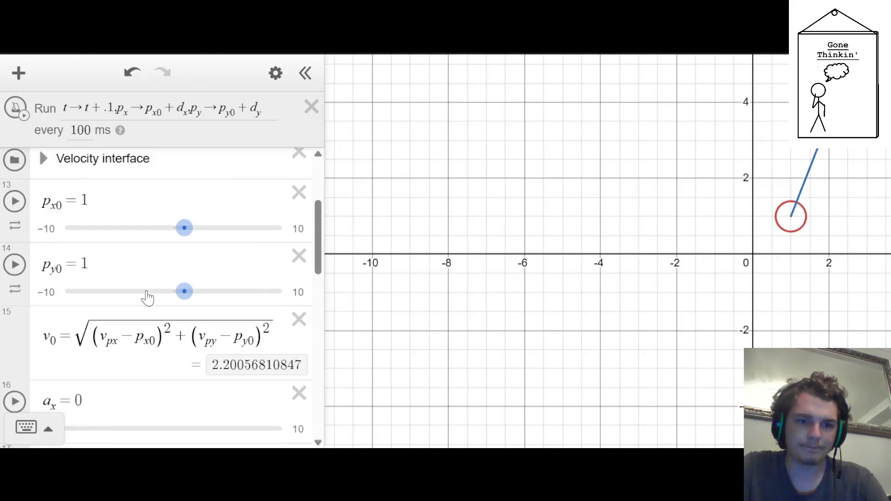
scroll(97, 264, down, 10)
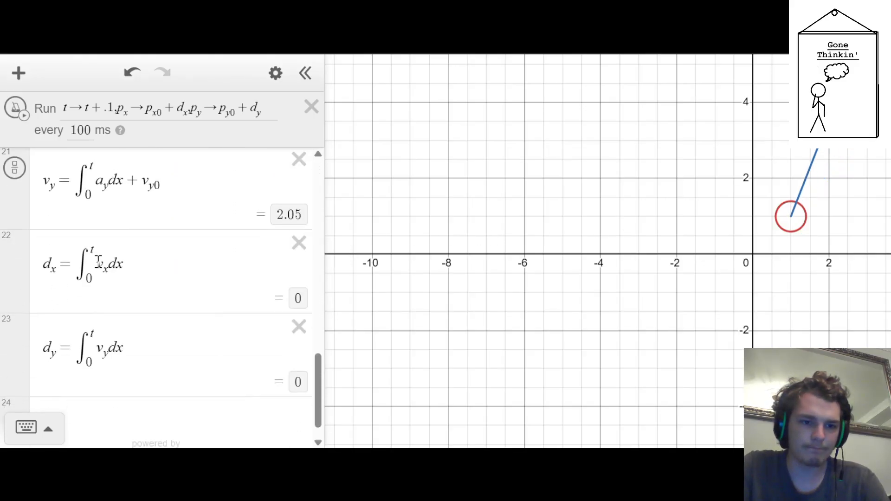
scroll(97, 265, up, 15)
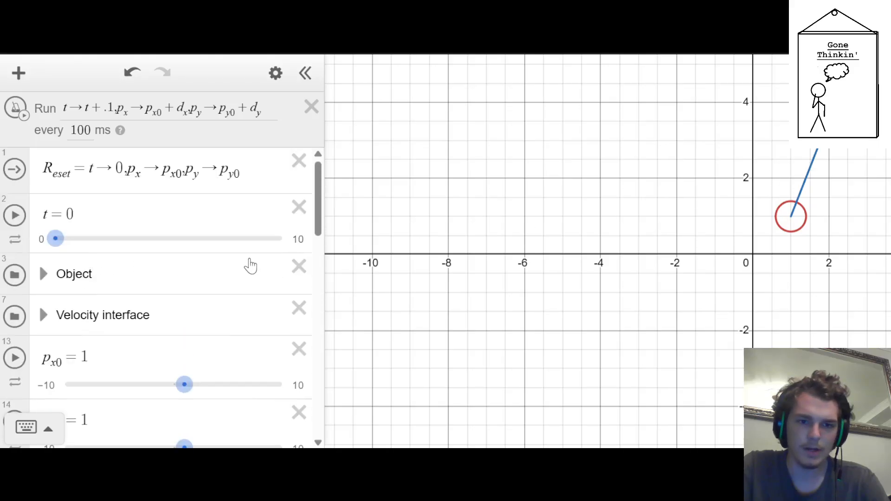
scroll(159, 273, down, 5)
scroll(160, 271, down, 2)
scroll(159, 268, up, 10)
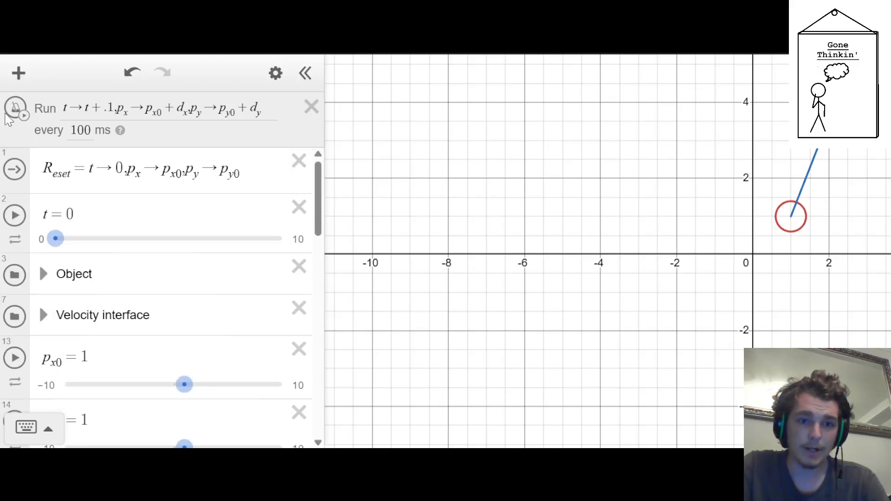
click(18, 108)
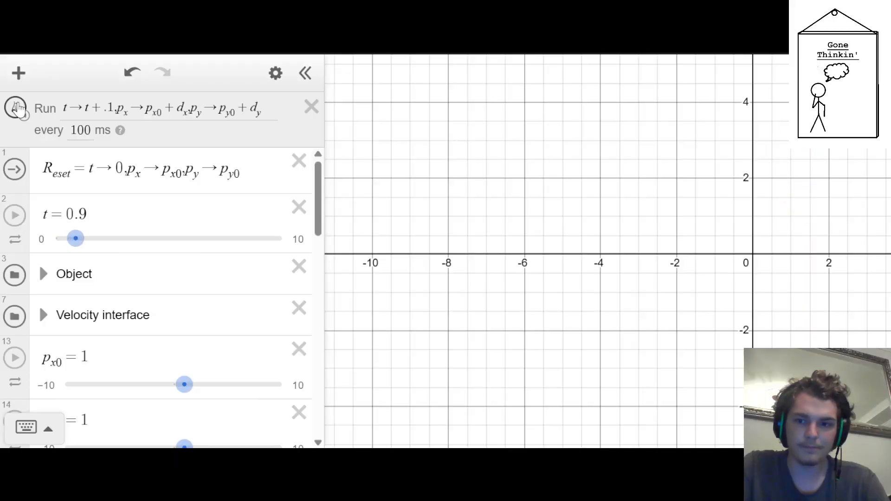
click(18, 108)
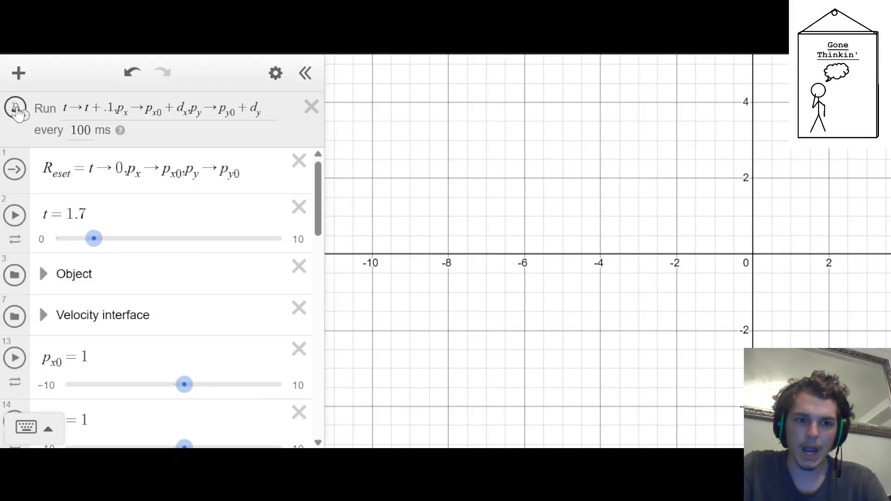
click(14, 169)
click(17, 108)
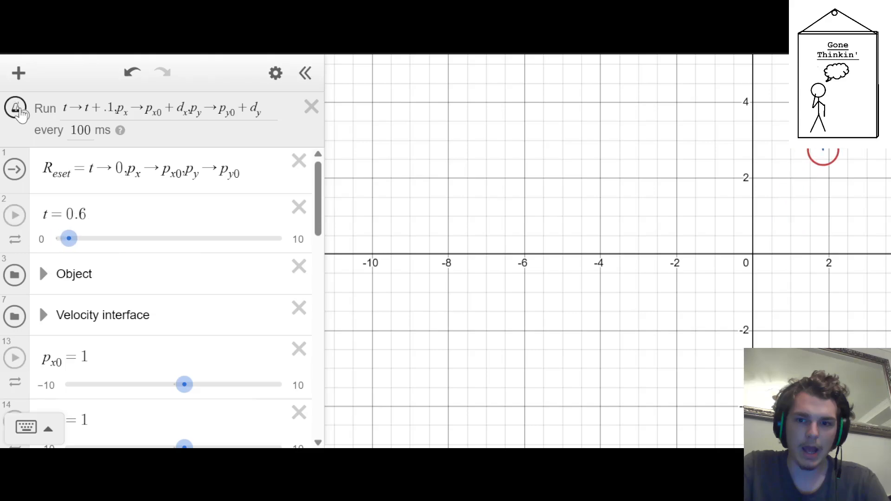
click(18, 108)
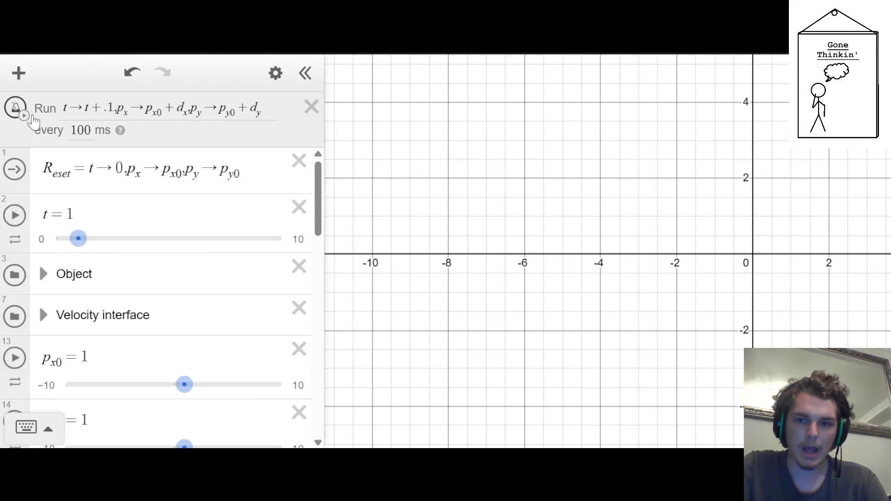
In the v_x0 expression, replace p_y and p_x in the arctan fraction with p_y0 and p_x0
scroll(591, 225, down, 2)
scroll(695, 159, down, 1)
scroll(706, 137, up, 1)
scroll(704, 136, up, 1)
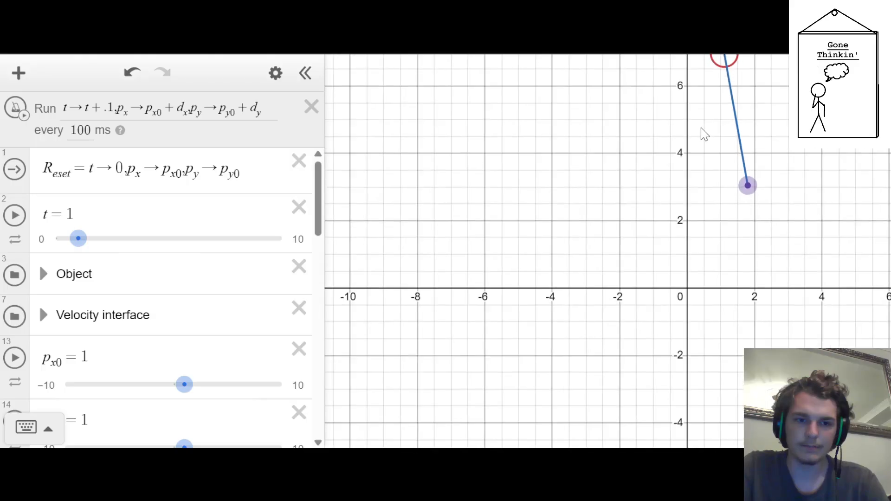
scroll(51, 235, down, 7)
scroll(51, 236, down, 10)
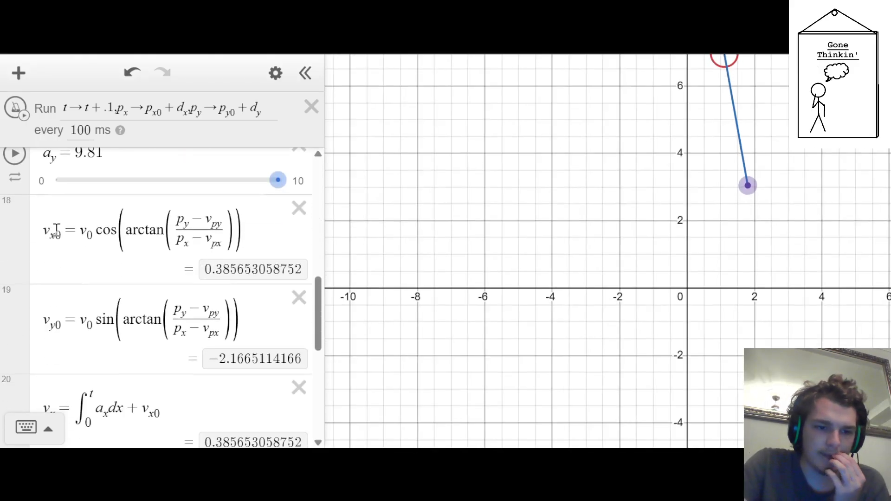
scroll(54, 236, up, 7)
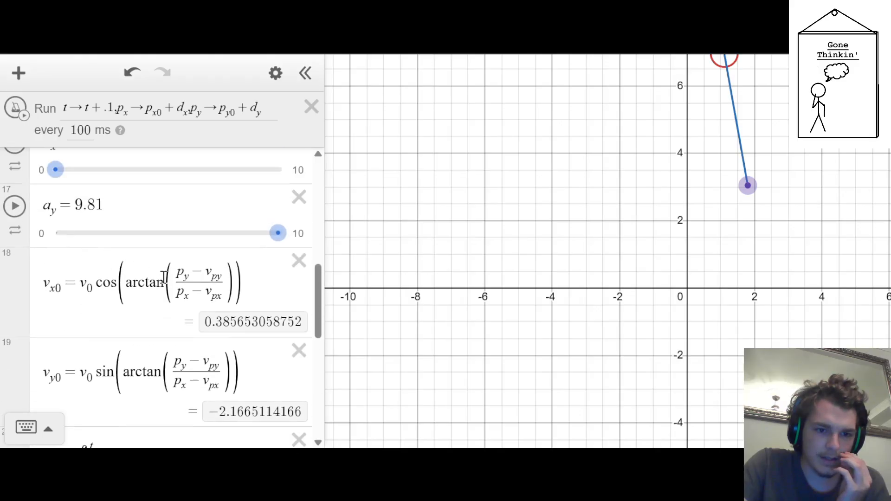
text(0)
click(190, 286)
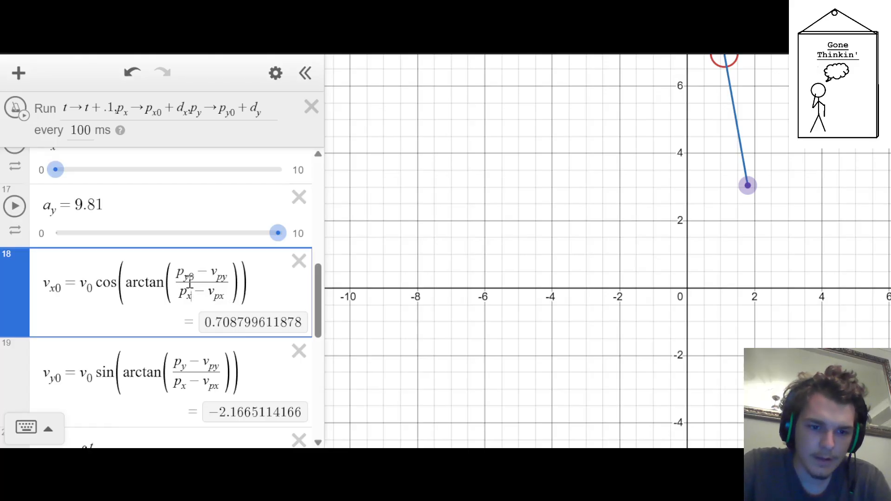
text(0)
Change the v_y0 expression's arctan fraction to use p_y0 and p_x0 instead of p_y and p_x
key(Down)
key(Down)
key(Up)
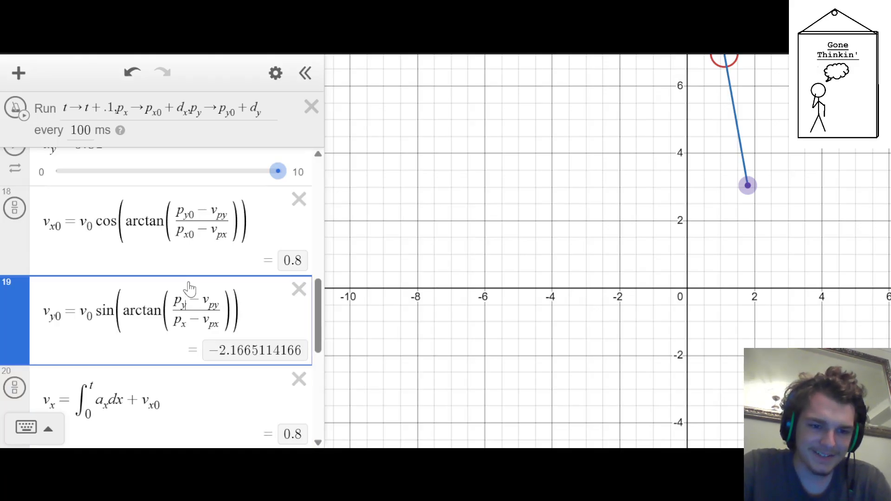
text(0)
key(Down)
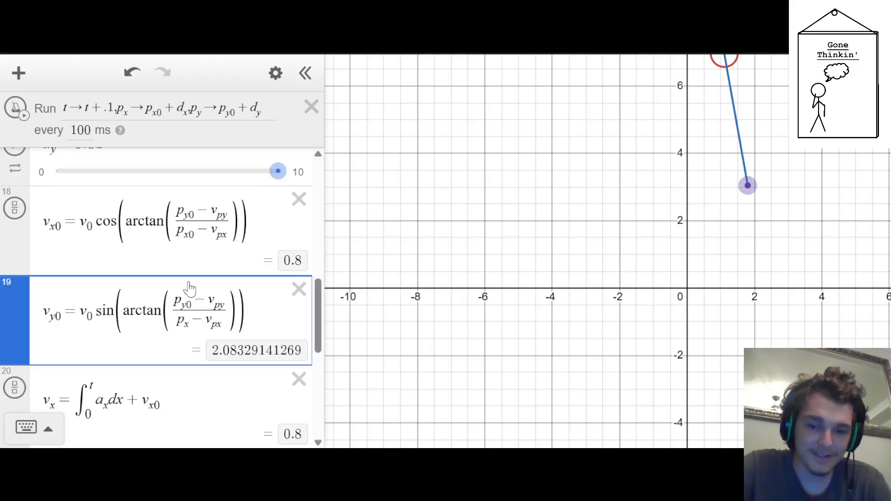
text(0)
Reset the simulation, run the ticker to test the corrected velocity components, and stop and reset it
key(Up)
key(Up)
key(Up)
key(Up)
key(Up)
key(Up)
key(Up)
key(Up)
key(Up)
key(Up)
key(Up)
key(Up)
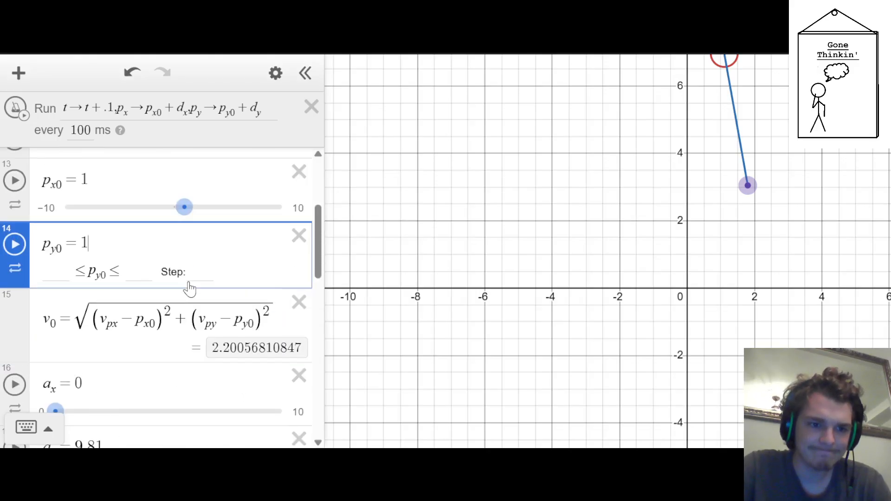
click(14, 169)
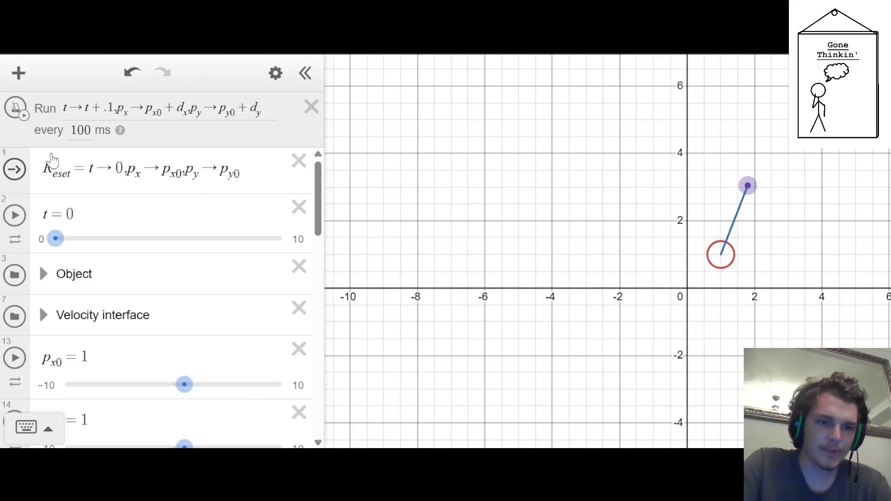
click(16, 108)
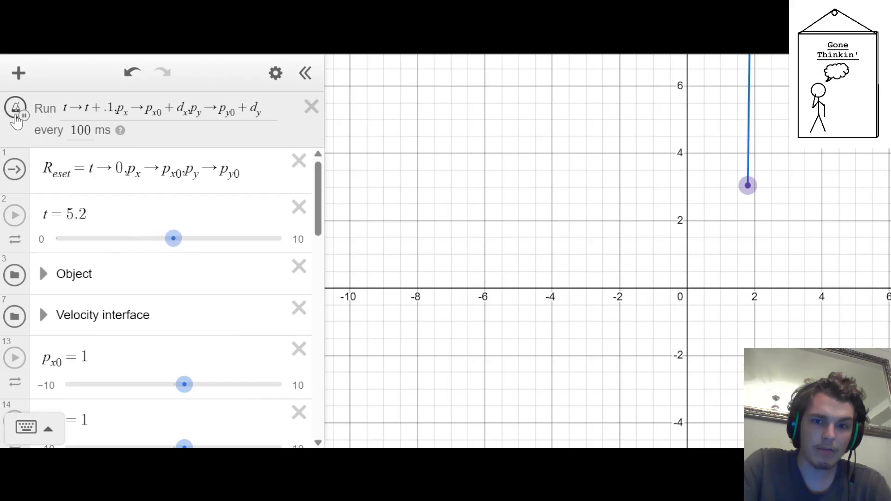
click(15, 110)
click(29, 170)
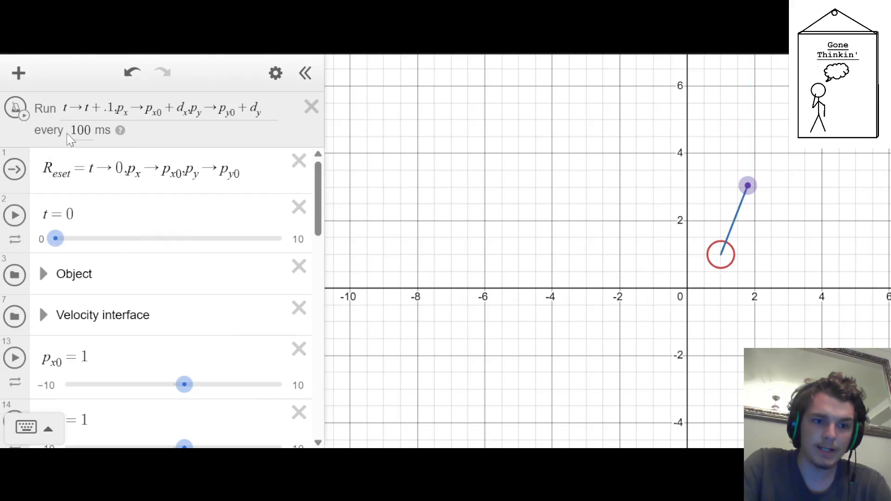
Set the ticker interval to 10 ms and its time increment to .01
click(91, 130)
key(BackSpace)
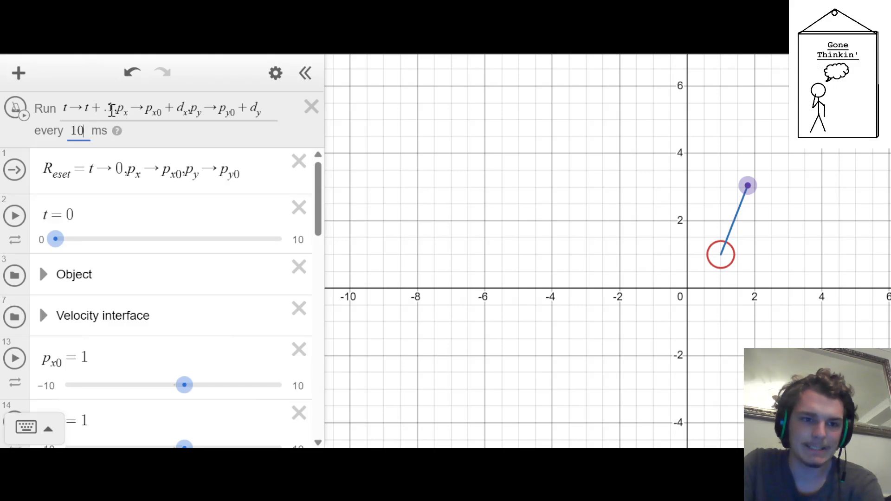
click(110, 110)
text(0)
Run the ticker to test the motion with the smaller time increment, follow the circle on the graph, and stop it
click(15, 109)
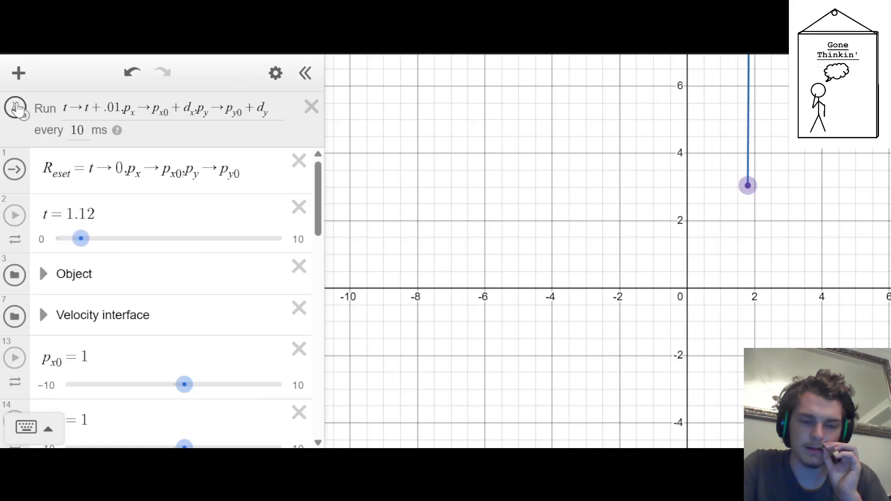
scroll(594, 303, down, 3)
scroll(594, 302, down, 14)
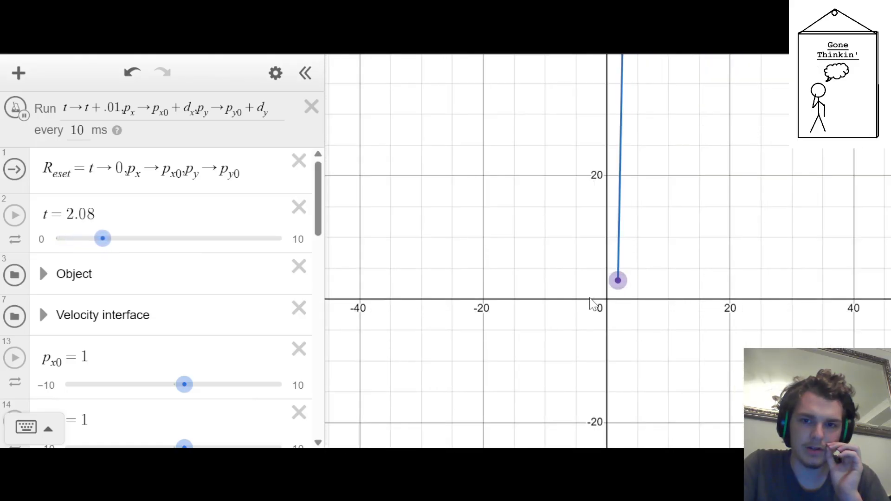
scroll(591, 302, down, 3)
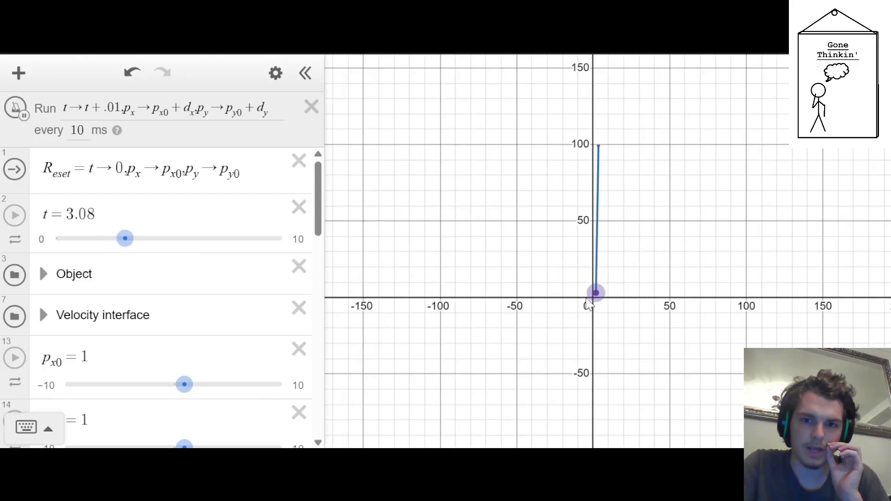
scroll(589, 302, down, 6)
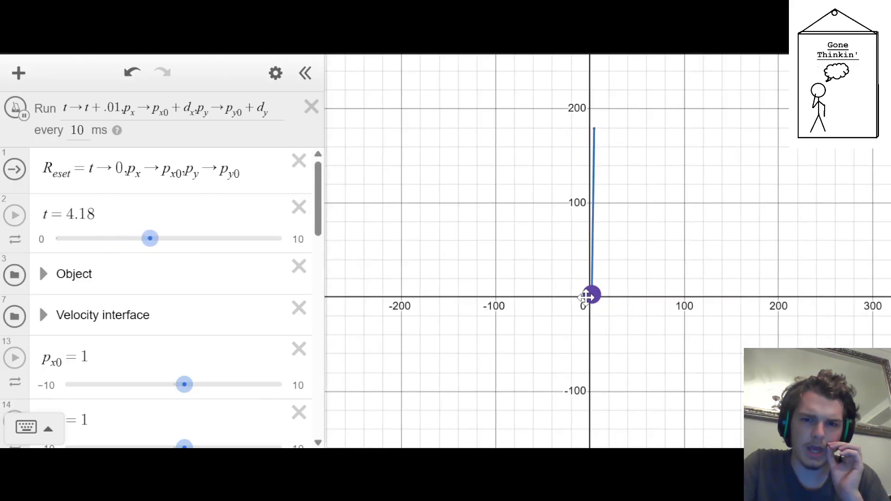
scroll(588, 300, up, 4)
click(15, 109)
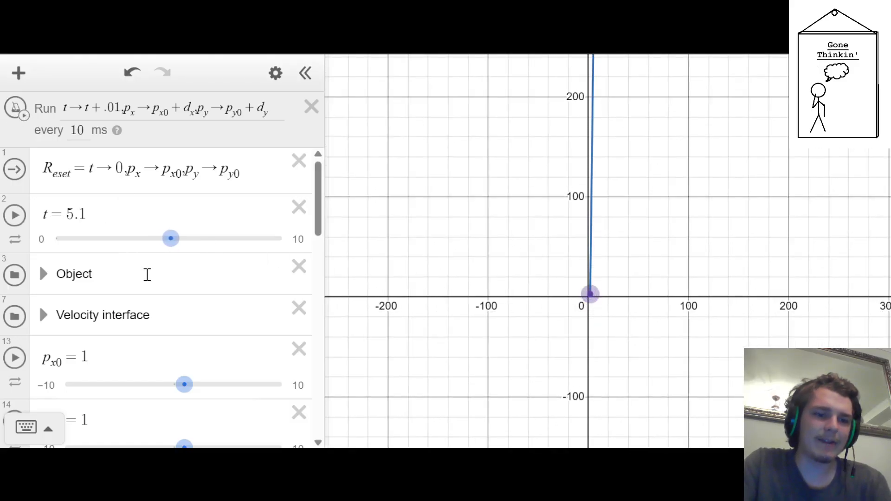
Set the a_y slider's range to -10 through 10 and its value to -9.81
scroll(146, 274, down, 10)
scroll(146, 279, up, 8)
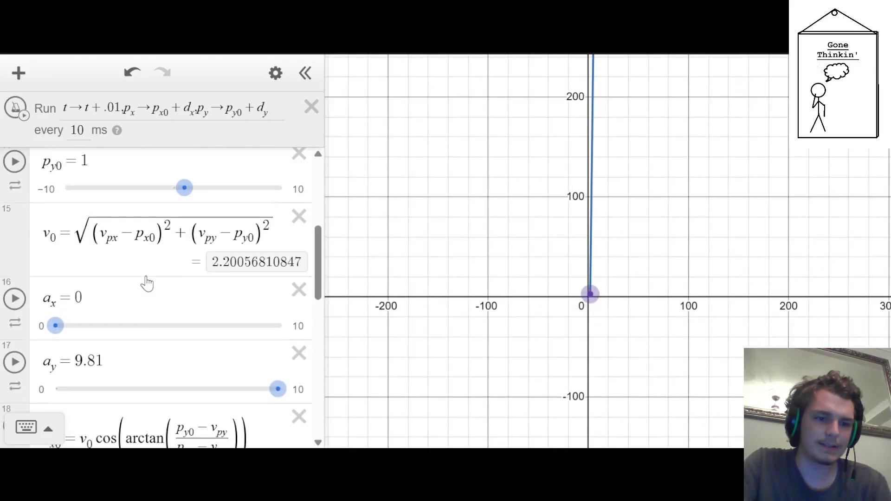
click(45, 312)
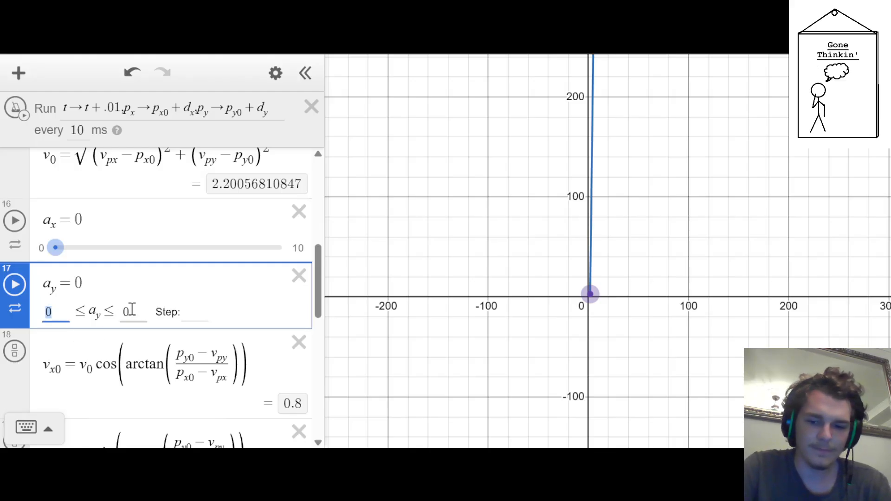
text(10)
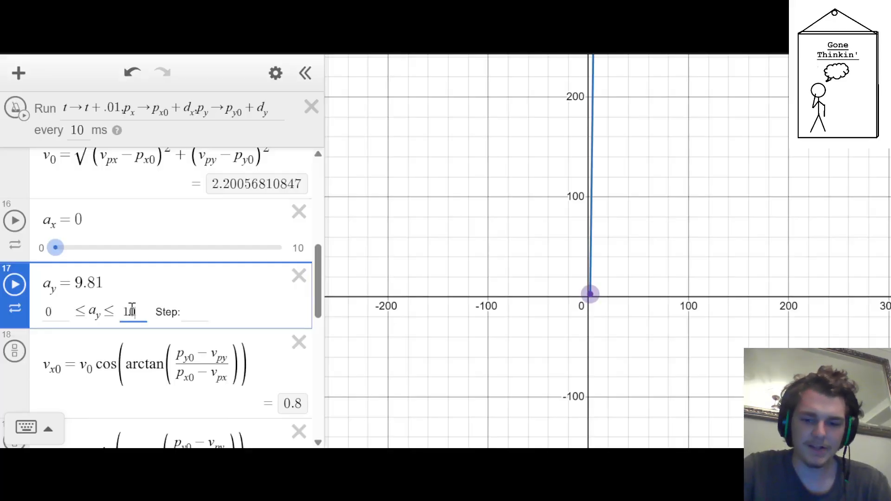
key(shift+Tab)
text(-10)
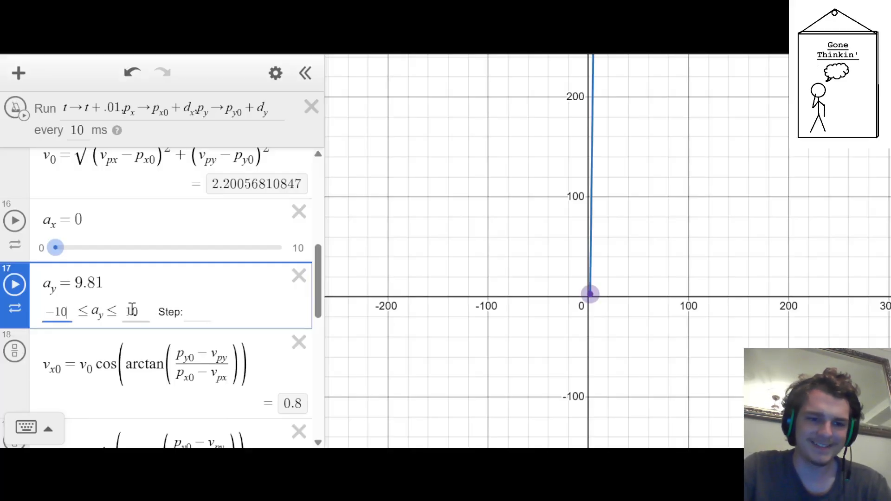
key(Return)
drag(280, 311, 74, 311)
click(123, 281)
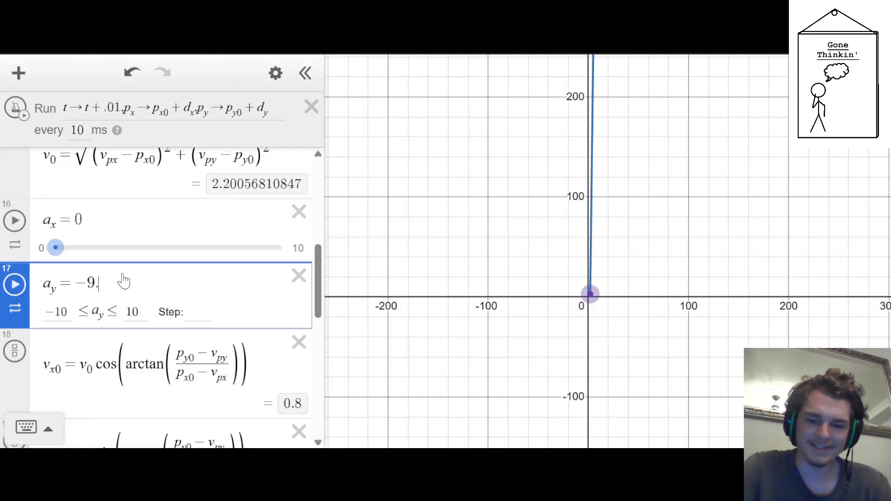
Reset the simulation, run the ticker to test the downward acceleration, then stop and reset it
scroll(123, 281, up, 10)
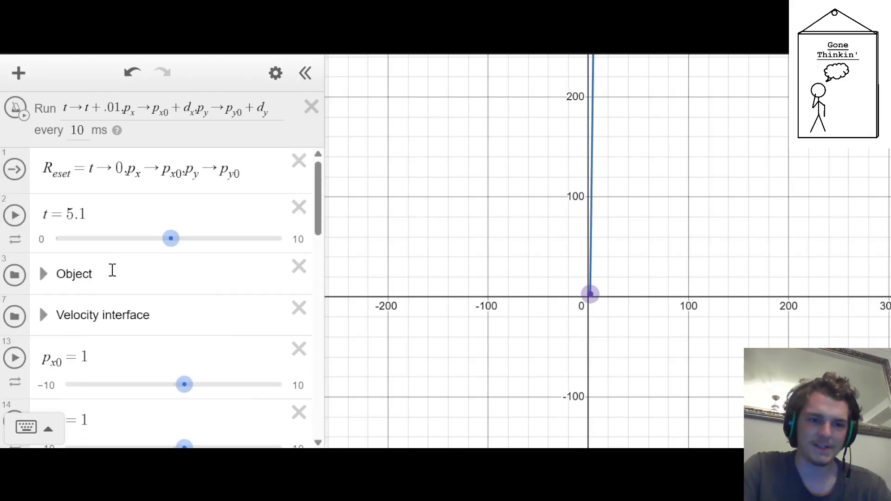
click(15, 170)
scroll(577, 328, up, 3)
scroll(577, 328, up, 10)
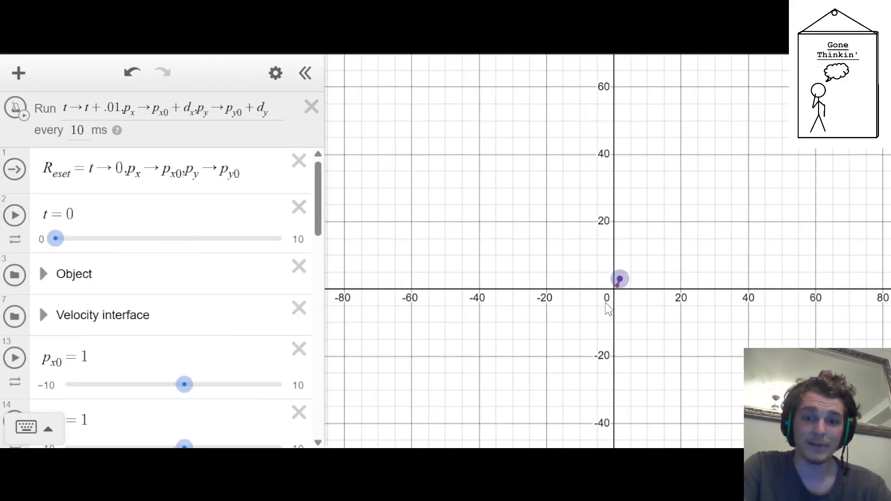
scroll(591, 321, up, 3)
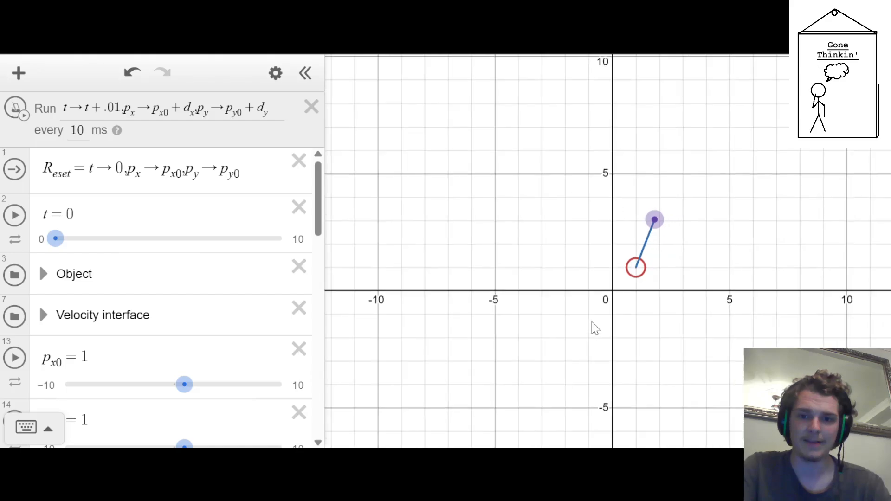
scroll(534, 326, down, 2)
click(16, 108)
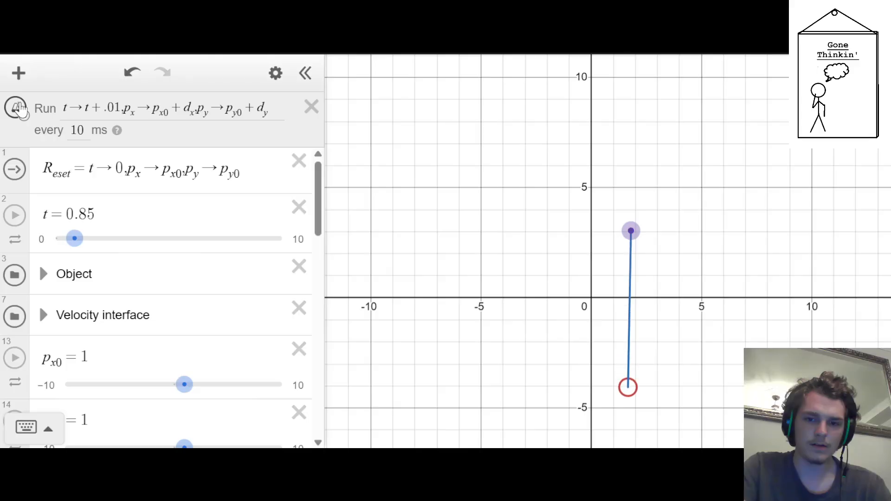
click(17, 109)
click(15, 171)
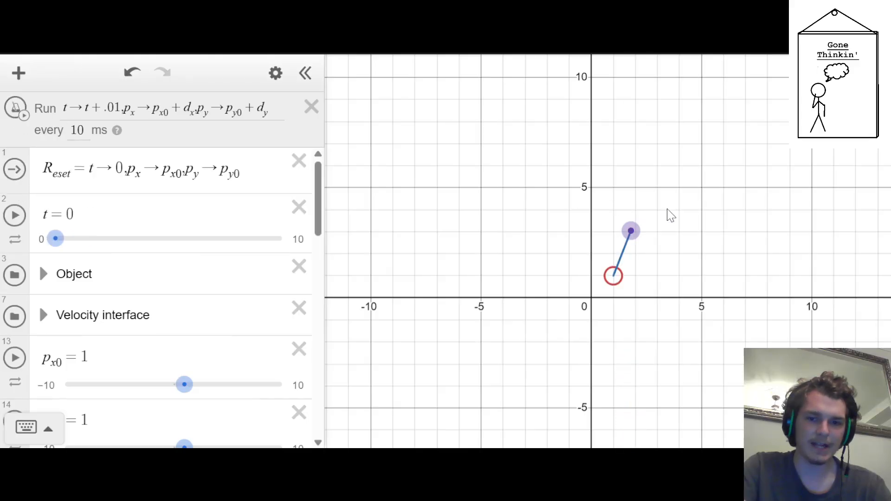
Move the velocity point to about (7.35, 11.05), run the ticker to test the launch, then stop and reset it
drag(631, 231, 753, 55)
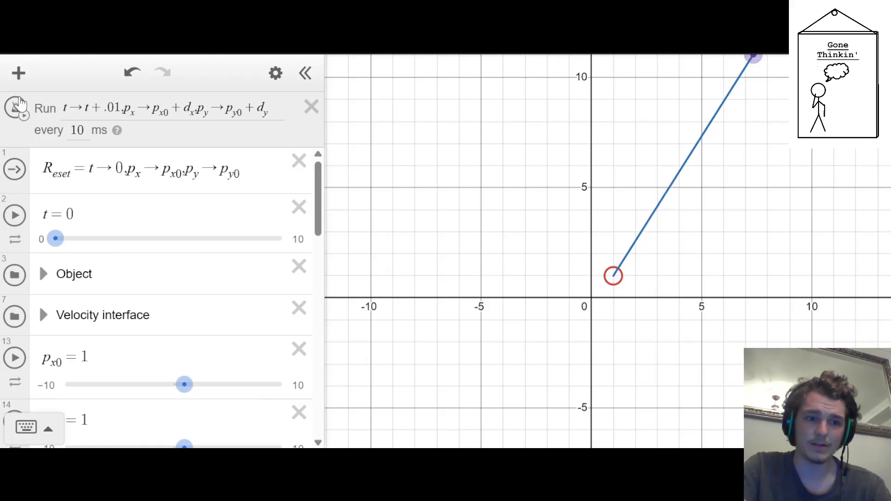
click(20, 105)
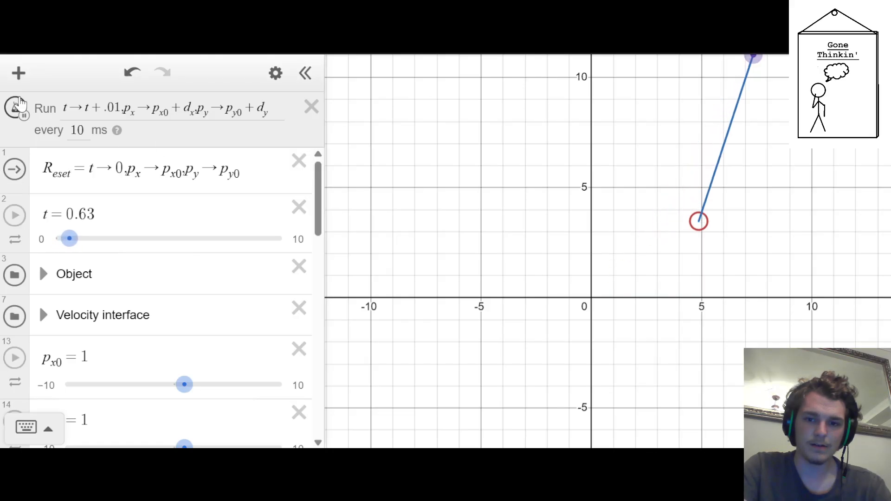
click(19, 102)
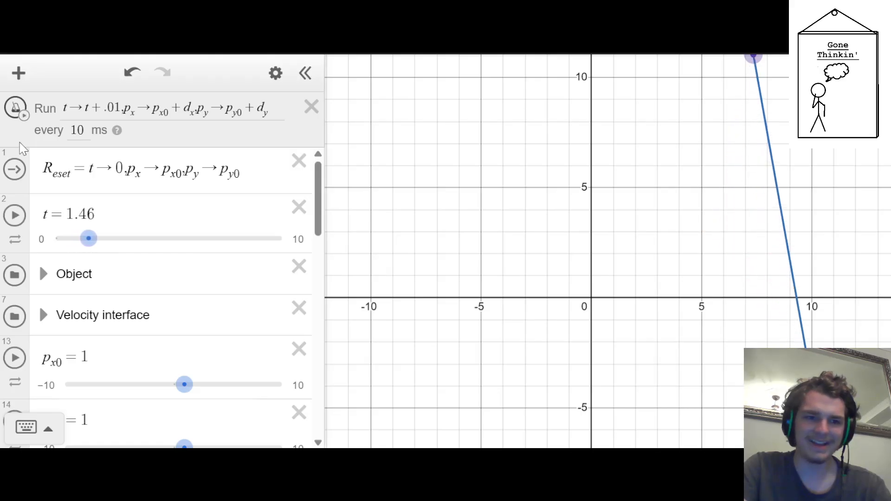
click(14, 170)
Move the v_0 expression into the Velocity interface folder
scroll(96, 242, down, 10)
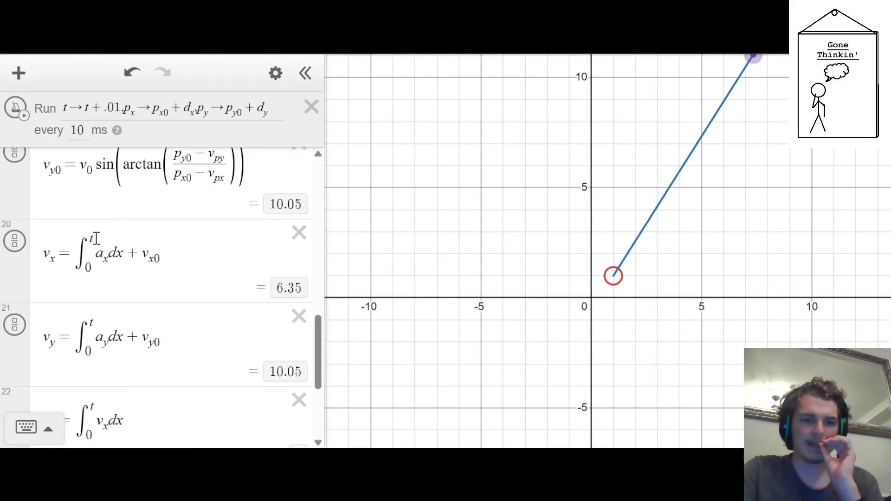
scroll(84, 260, up, 10)
scroll(72, 283, down, 12)
scroll(69, 279, up, 12)
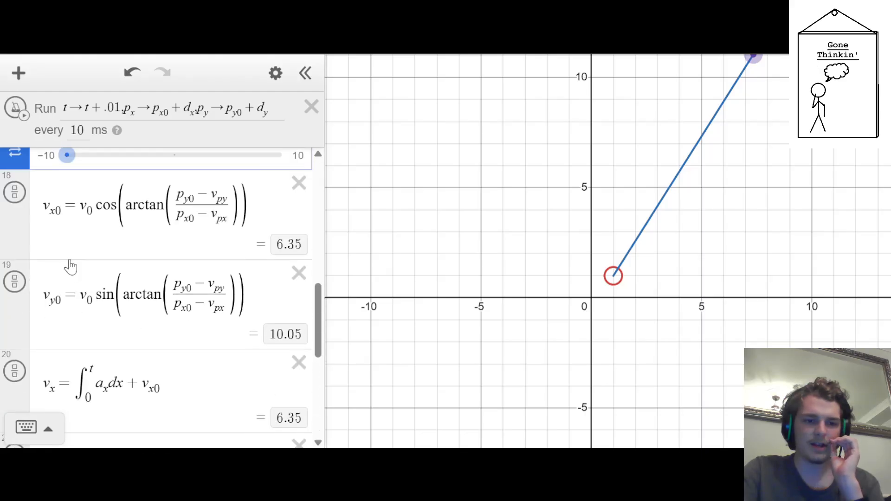
scroll(63, 265, down, 5)
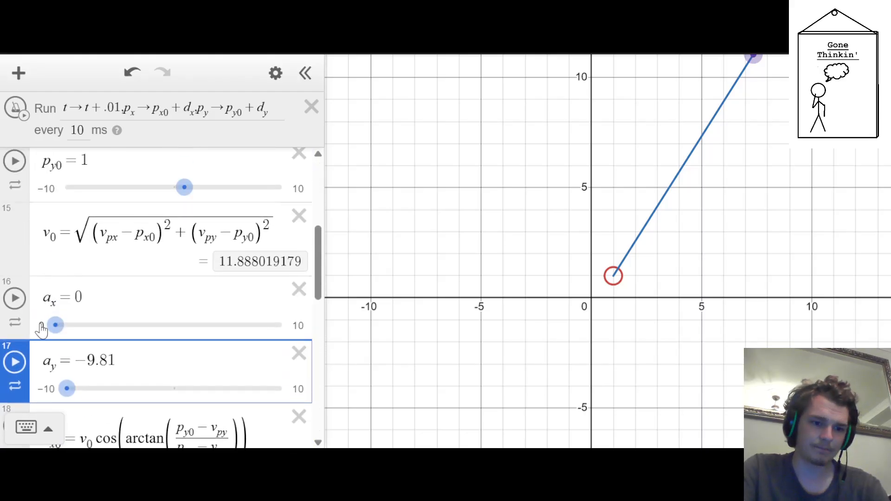
drag(14, 302, 14, 303)
scroll(192, 280, up, 1)
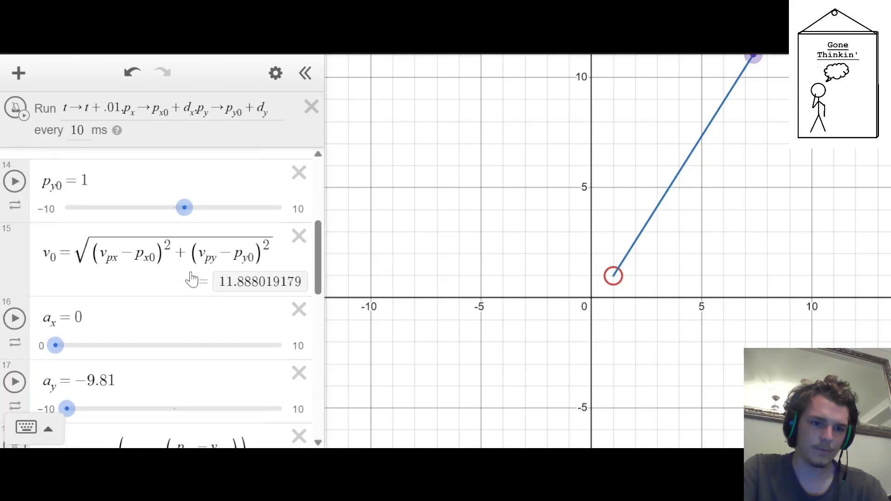
scroll(192, 274, up, 4)
drag(14, 371, 14, 245)
scroll(128, 327, down, 3)
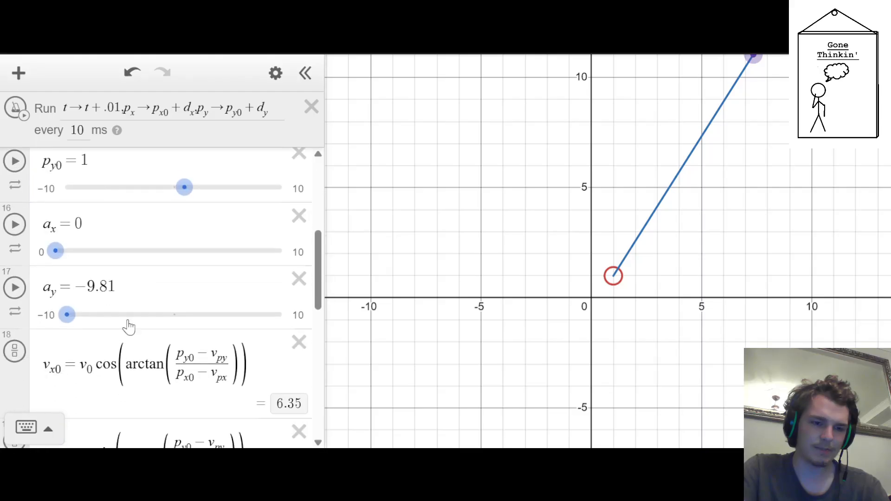
Add a folder named "Math crap" directly below the a_y slider
click(123, 306)
key(Return)
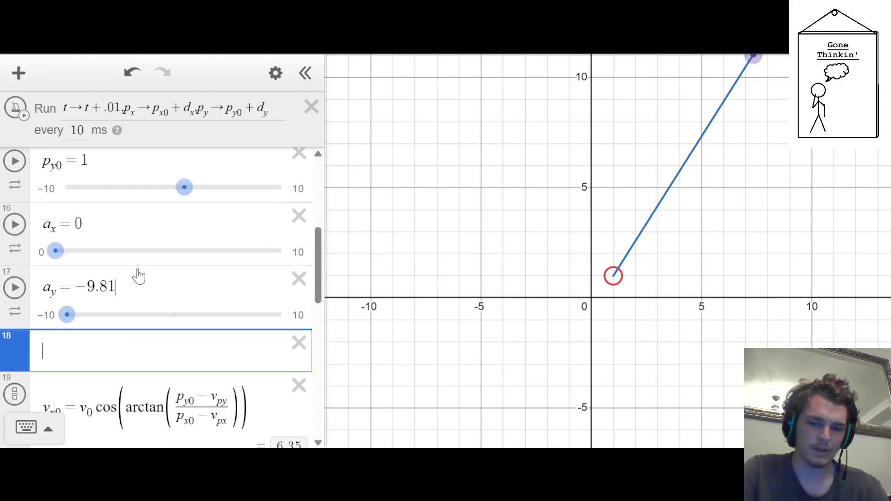
text(folderMat)
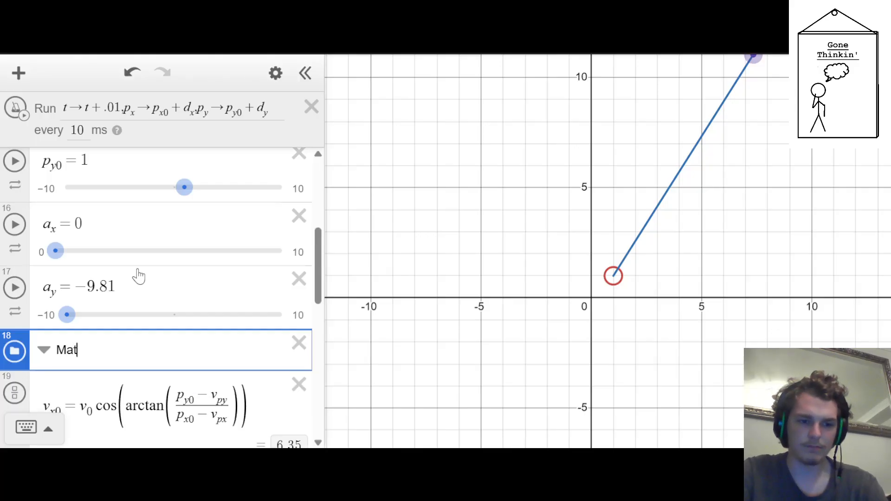
text(h crap)
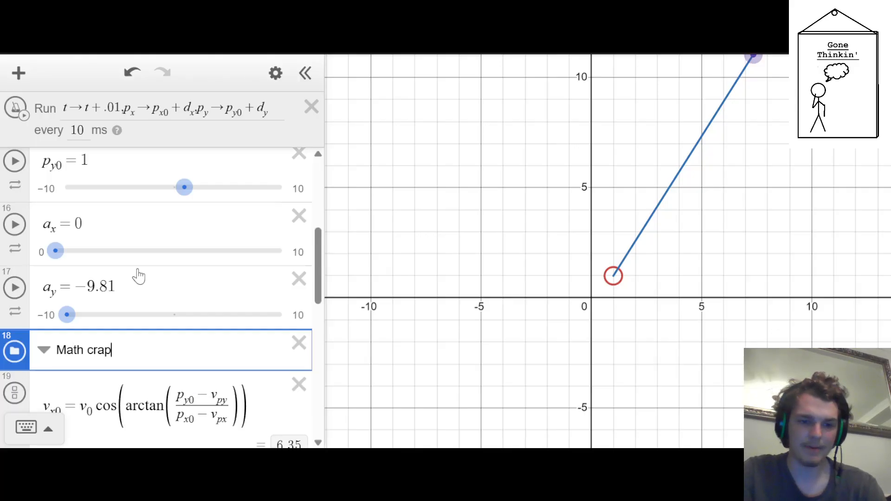
Put the velocity component and displacement expressions, v_x0 through d_y, in the Math crap folder and collapse it
scroll(135, 274, down, 3)
scroll(4, 345, down, 3)
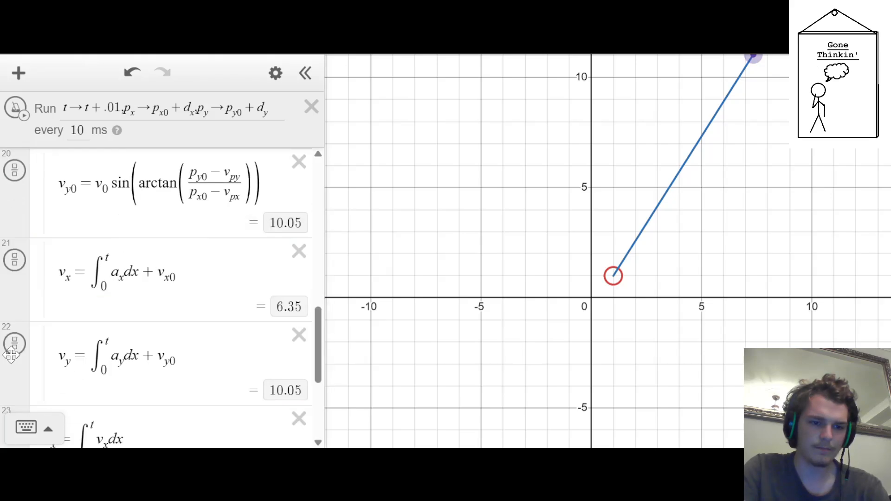
scroll(10, 355, down, 3)
scroll(7, 352, up, 7)
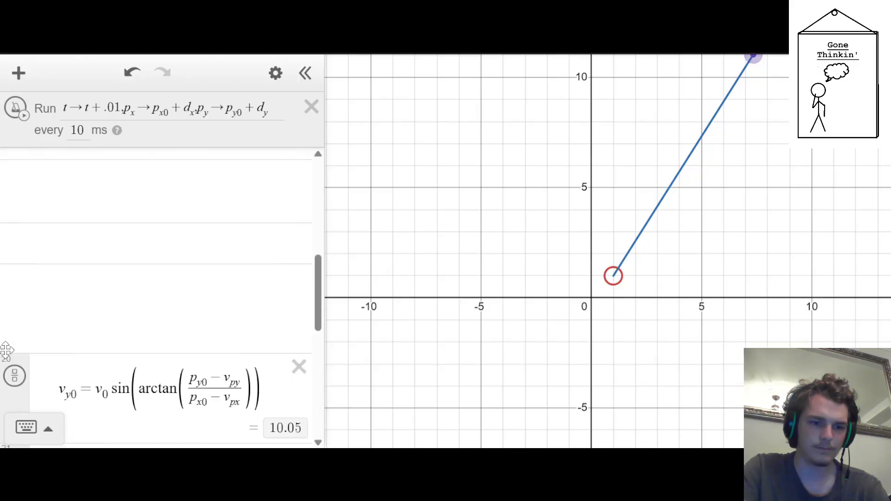
scroll(6, 350, up, 3)
click(43, 382)
Move the collapsed Math crap folder directly below the Velocity interface folder
scroll(44, 352, down, 1)
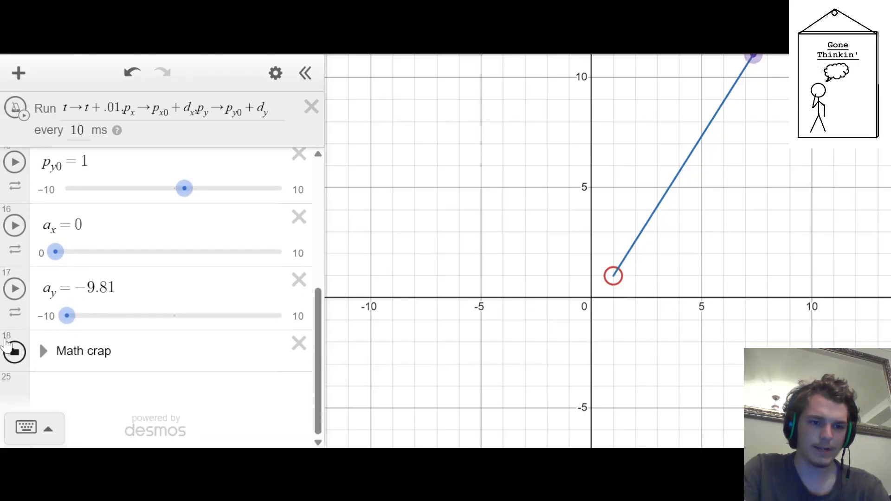
drag(6, 342, 14, 299)
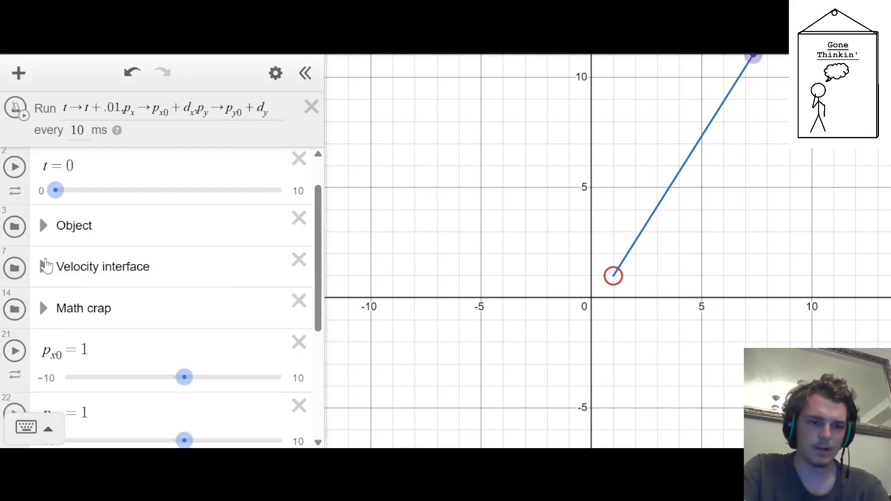
scroll(92, 380, down, 10)
click(91, 385)
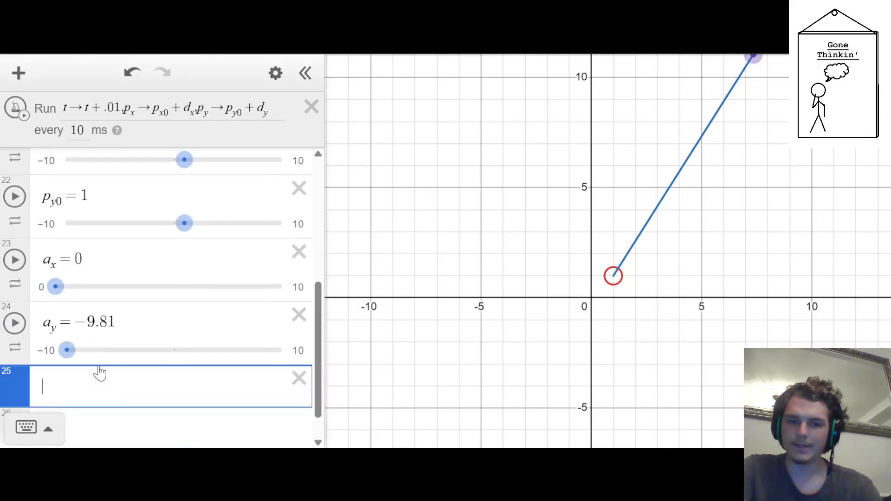
Expand the Velocity interface folder and examine its restricted line equations and the v_py slider's limits
scroll(99, 355, up, 10)
scroll(44, 265, down, 2)
click(44, 237)
scroll(143, 306, down, 2)
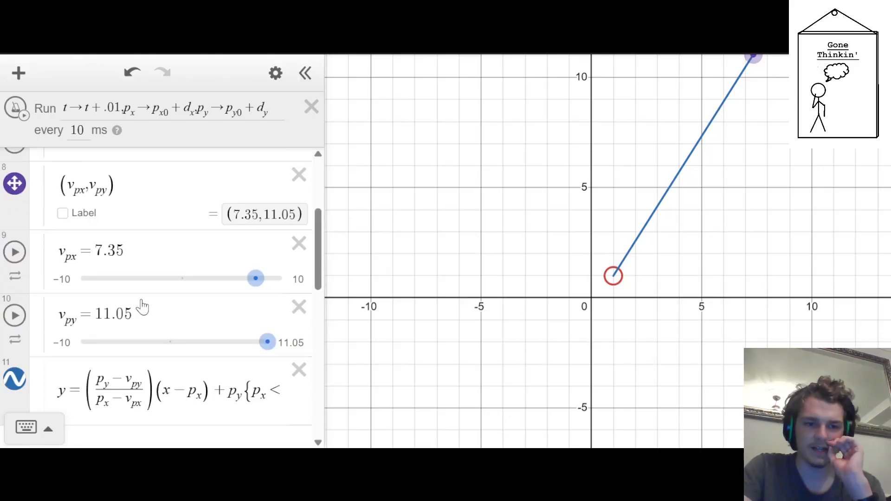
scroll(143, 307, down, 4)
scroll(140, 299, up, 2)
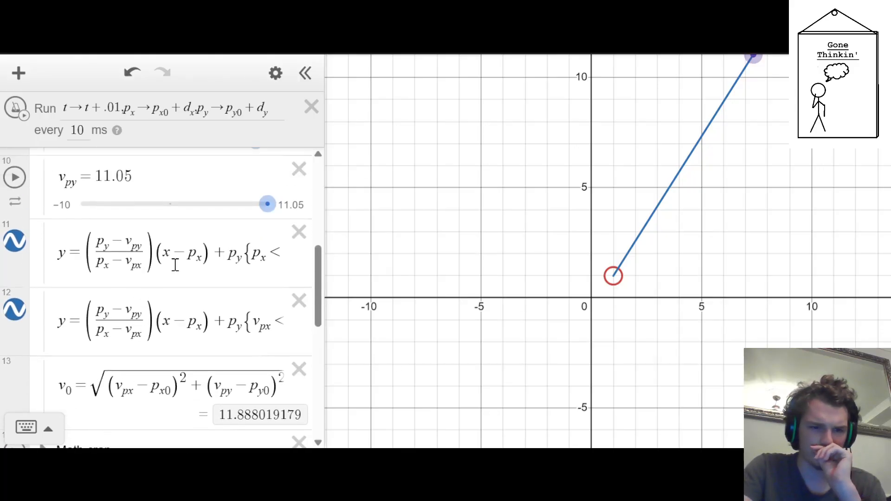
drag(176, 265, 357, 262)
click(195, 264)
click(160, 187)
scroll(160, 188, up, 1)
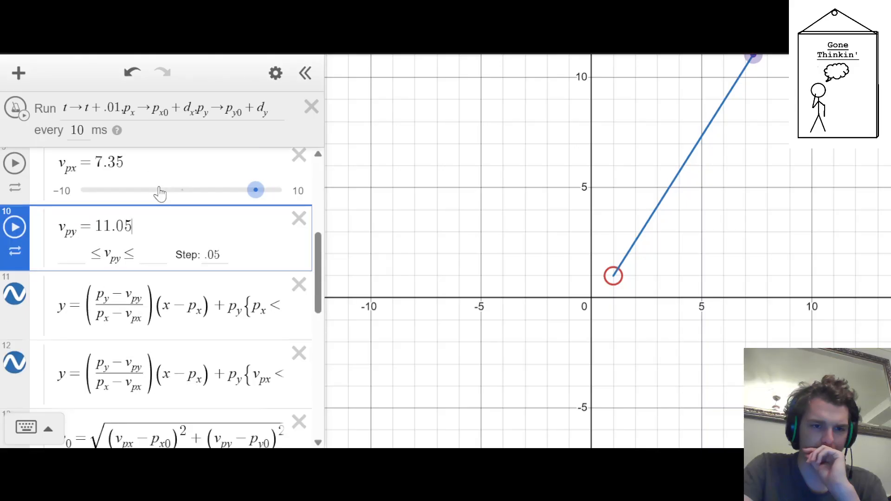
scroll(173, 292, up, 5)
scroll(171, 295, down, 5)
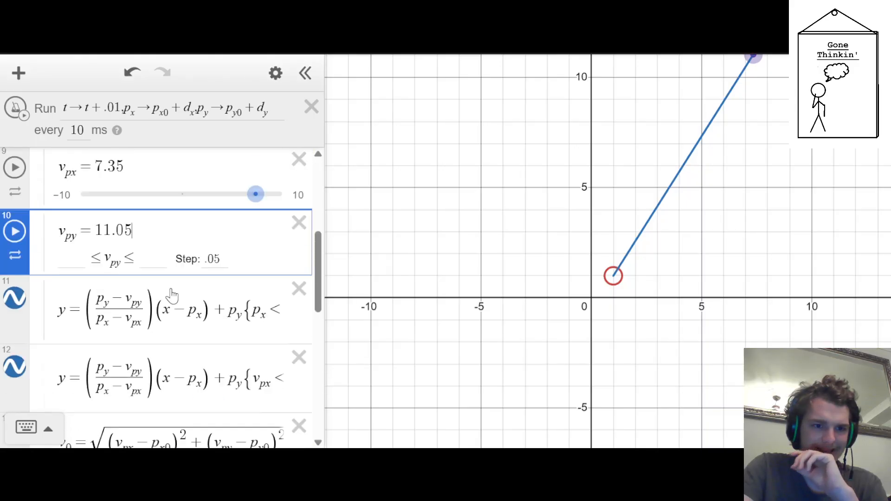
Add the piecewise expression k={t>0:0,1} directly below the v_py slider
scroll(172, 294, up, 1)
key(Return)
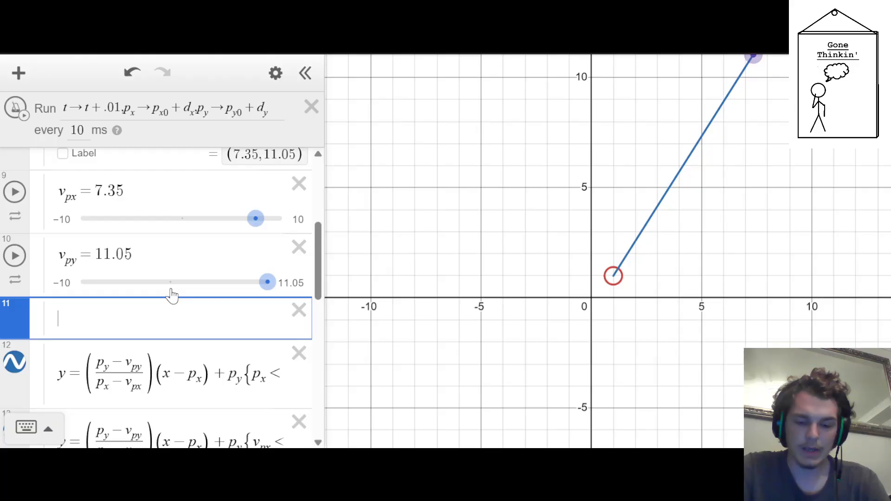
text({)
key(BackSpace)
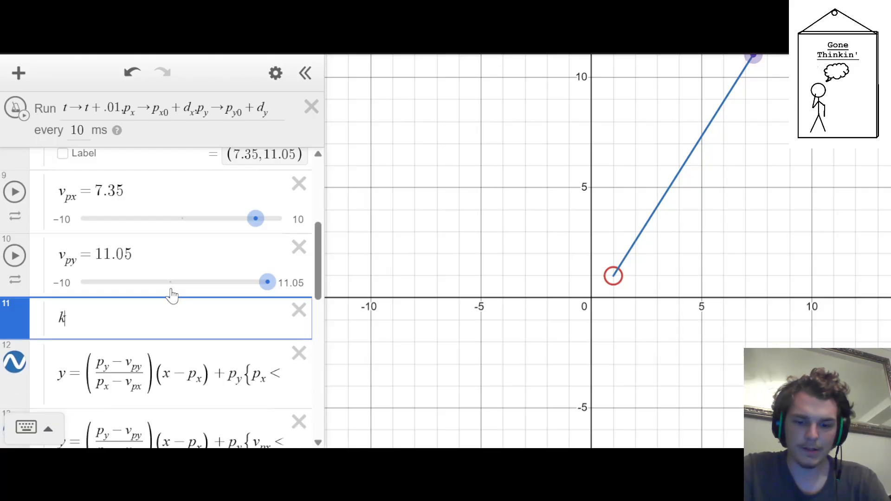
text(k={t>0)
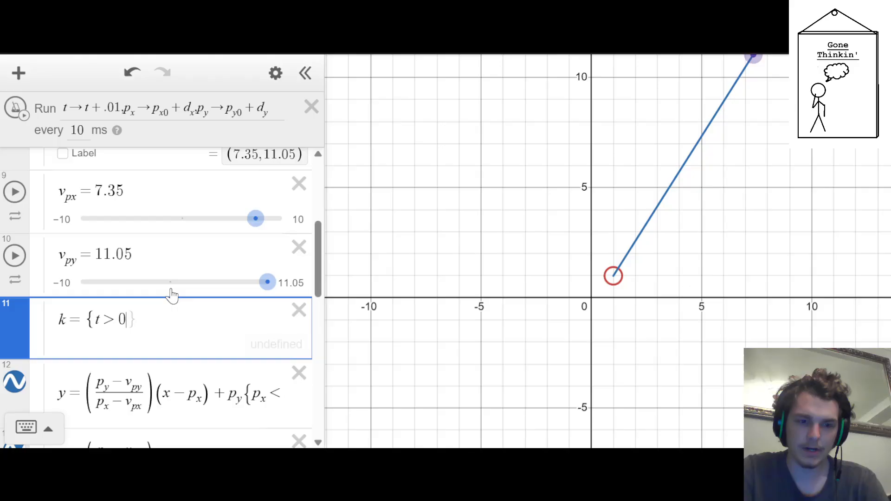
text(:0)
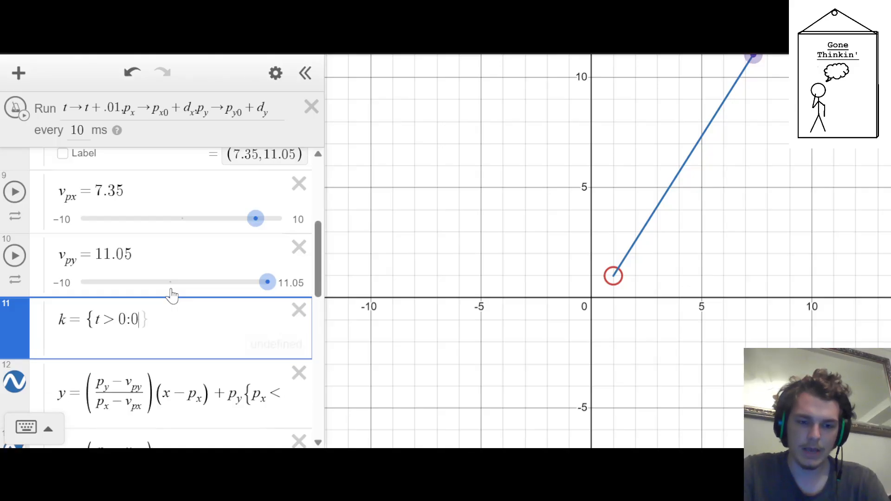
text(,1)
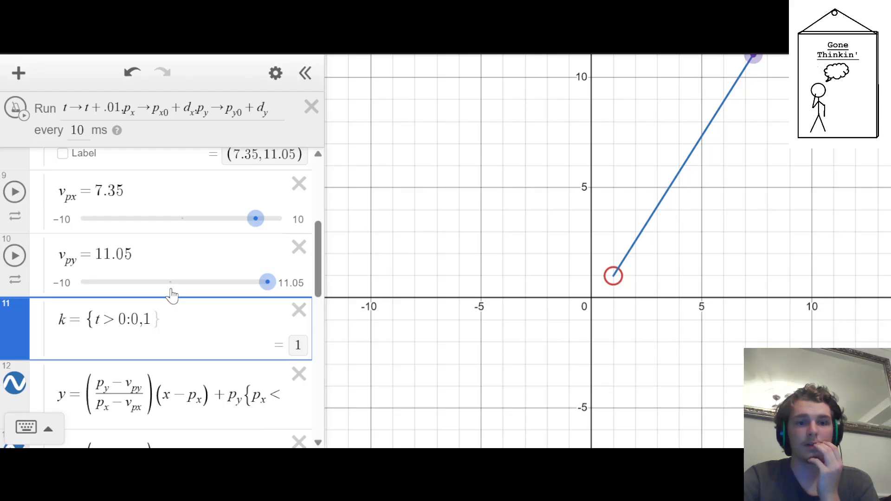
text(})
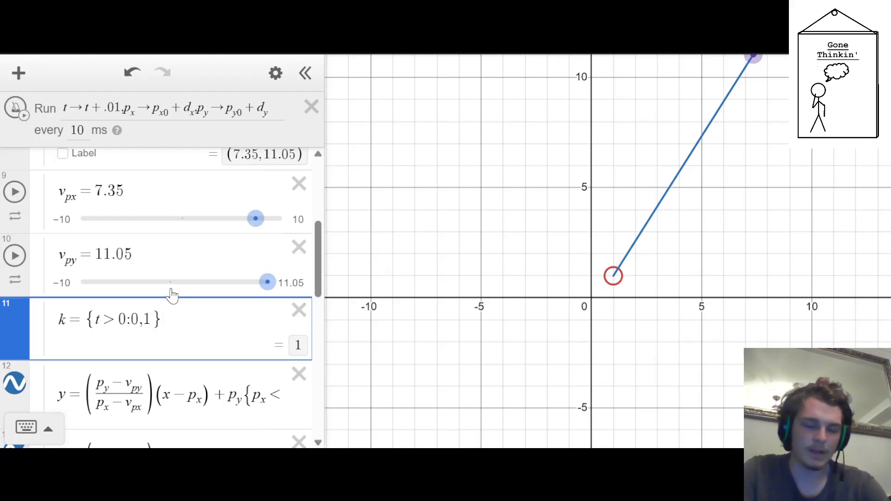
Rename the variable of the new piecewise expression to z, trying o and c first
scroll(171, 297, down, 2)
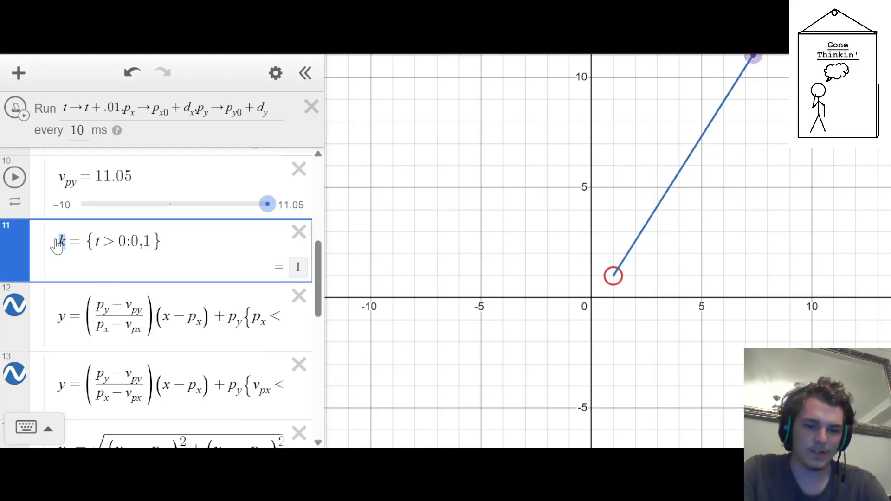
text(o)
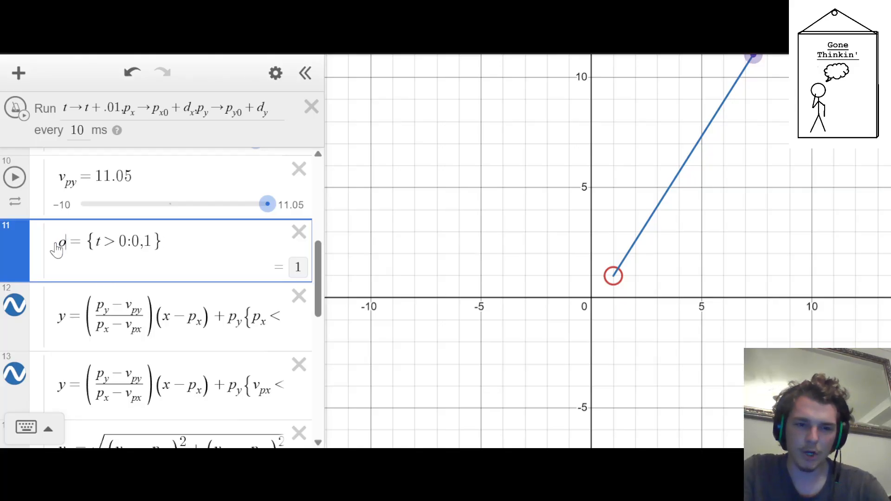
drag(73, 250, 52, 249)
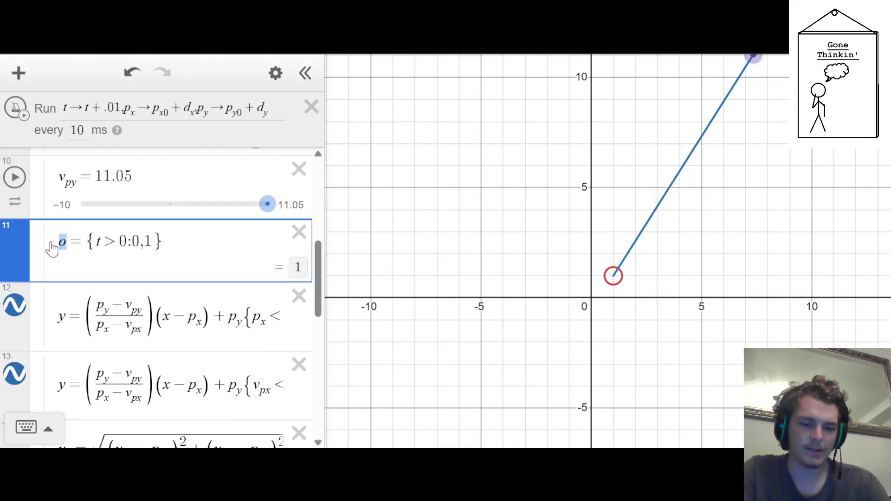
text(c)
drag(67, 246, 55, 253)
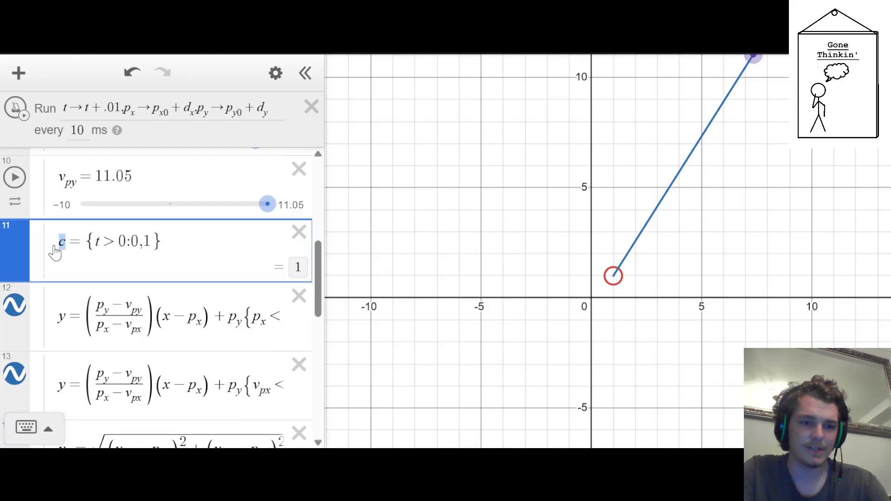
text(z)
Multiply the (x-p_x) term of the line restricted to p_x<x<v_px by (z/z)
scroll(114, 249, down, 1)
drag(154, 243, 485, 233)
click(104, 243)
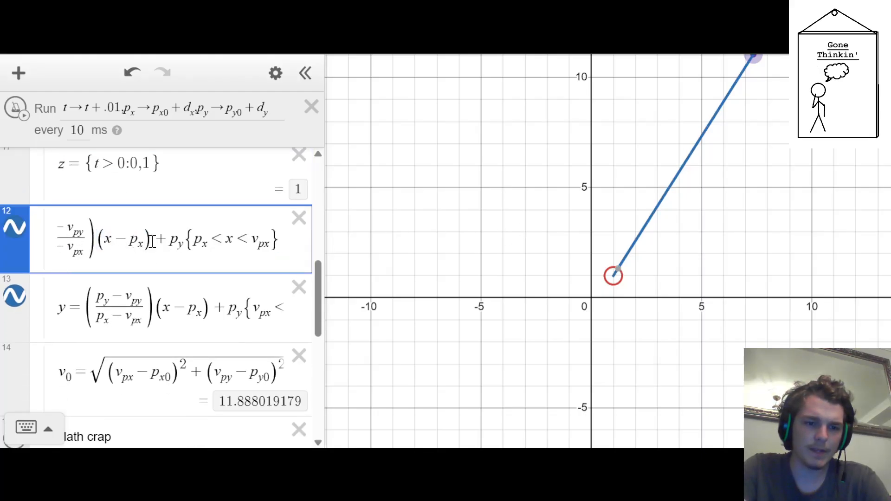
text(z/z)
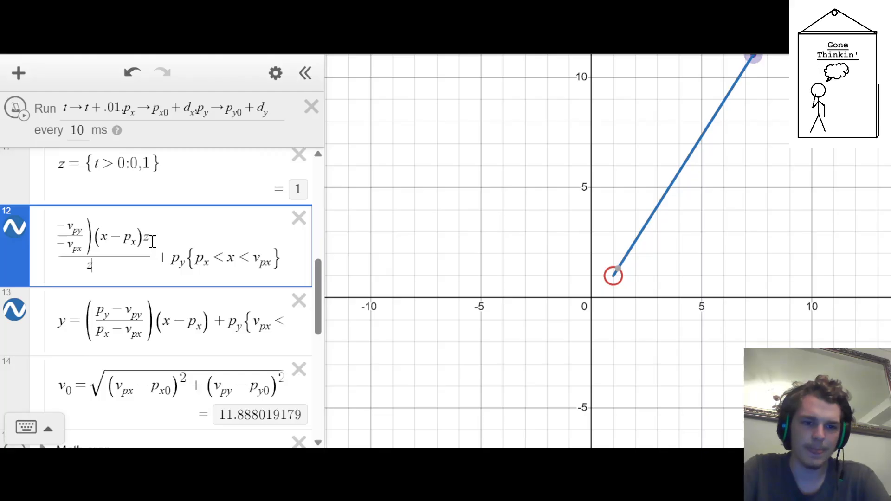
key(BackSpace)
key(BackSpace)
key(BackSpace)
text((z/z)
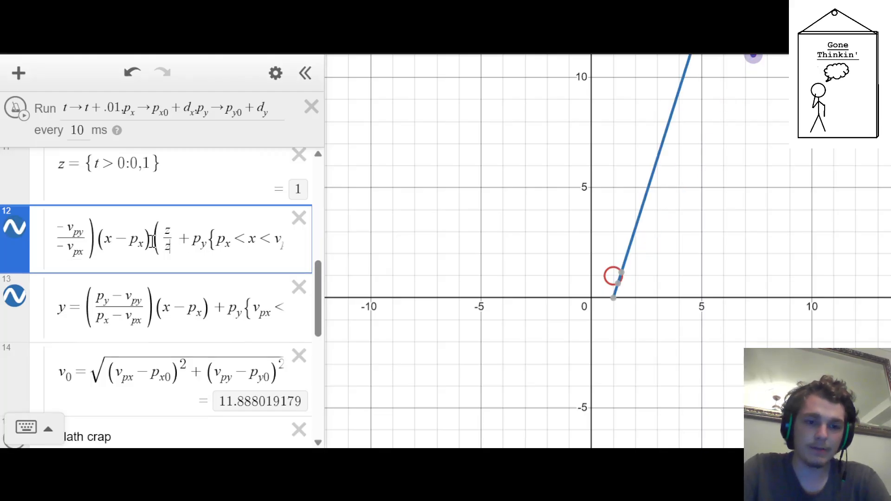
text())
Multiply the (x-p_x) term of the line restricted to v_px<x<p_x by (z/z)
key(Down)
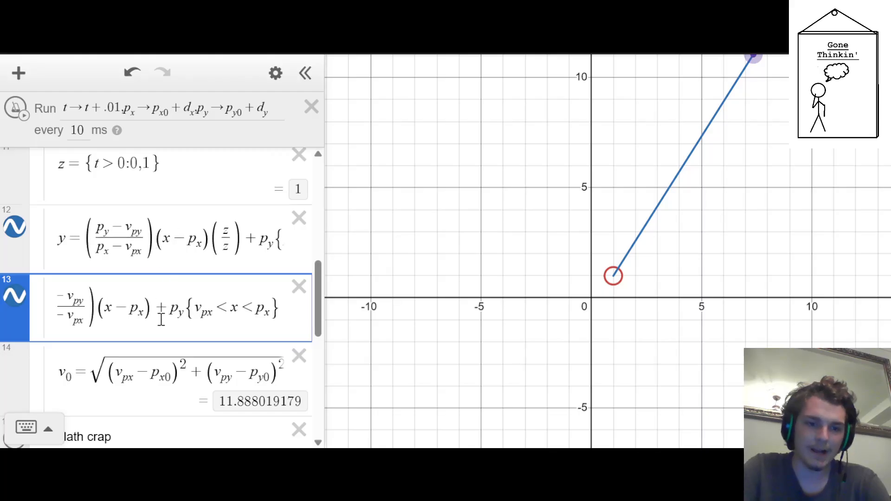
click(157, 306)
text((z/z)
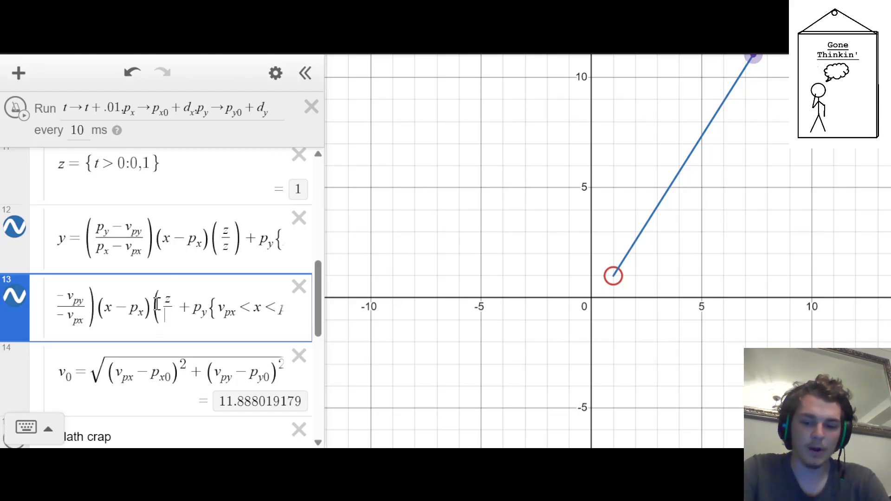
text())
key(Up)
key(Up)
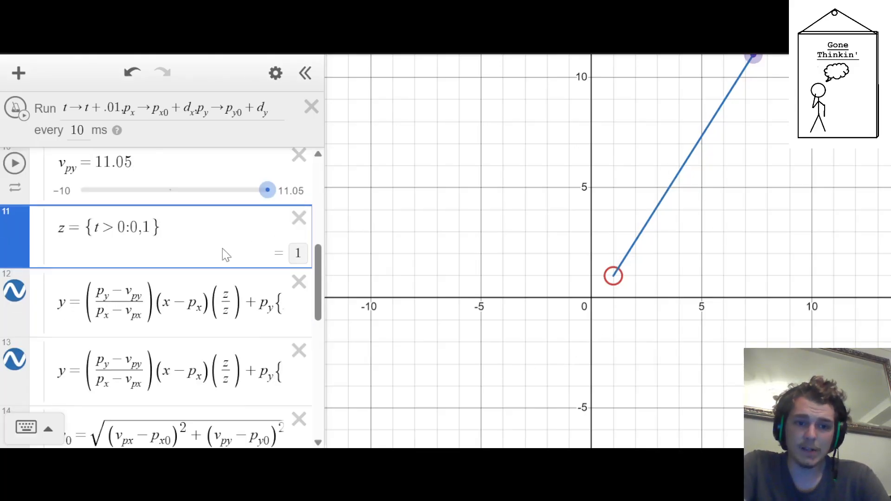
Collapse the Velocity interface folder and return to the start of the expression list
scroll(139, 254, up, 10)
click(43, 301)
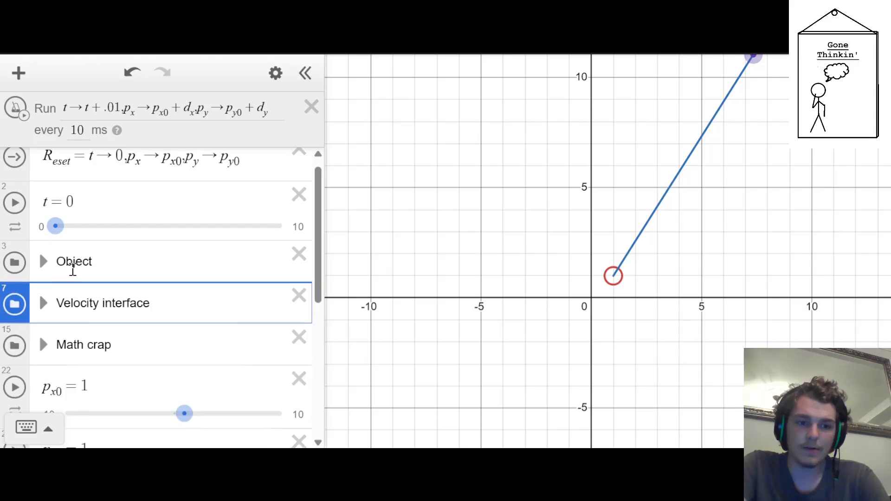
scroll(73, 269, down, 2)
scroll(73, 269, up, 3)
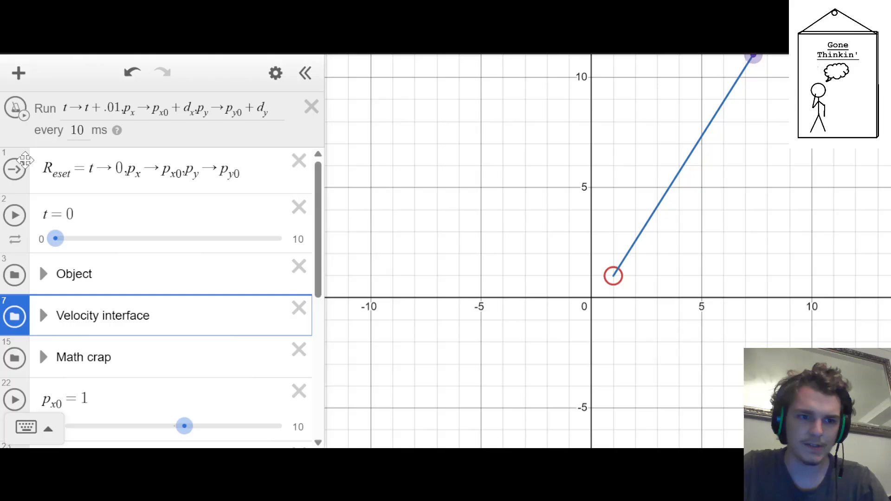
Run the ticker to check the velocity line's visibility, stop it and reset the simulation
click(17, 107)
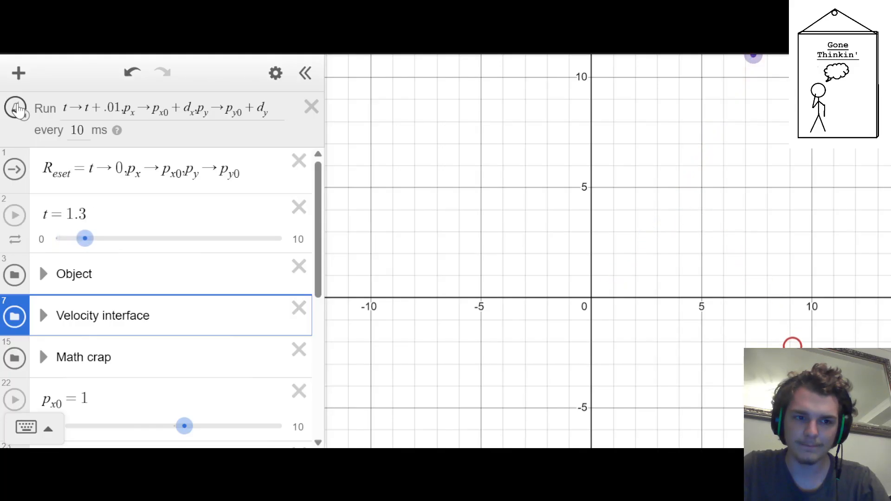
click(17, 108)
click(14, 169)
scroll(94, 311, down, 5)
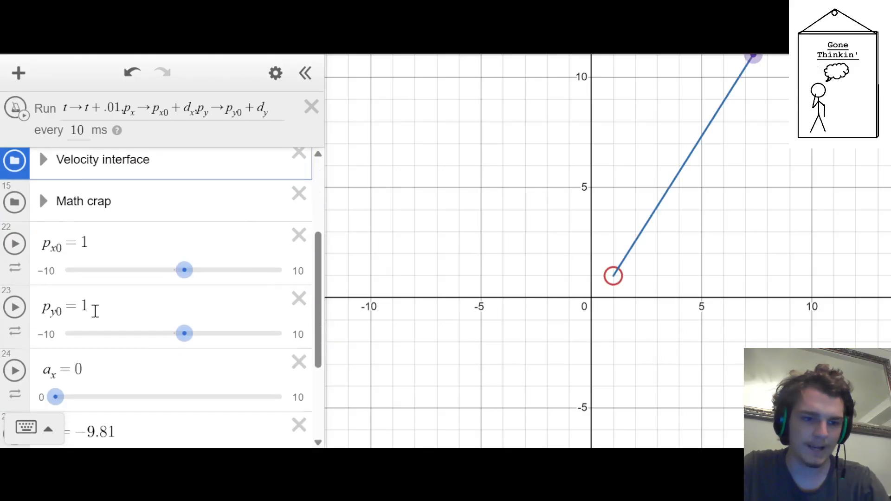
Expand the Velocity interface folder and find the draggable velocity point's expression
scroll(85, 317, up, 5)
click(43, 318)
scroll(168, 305, down, 3)
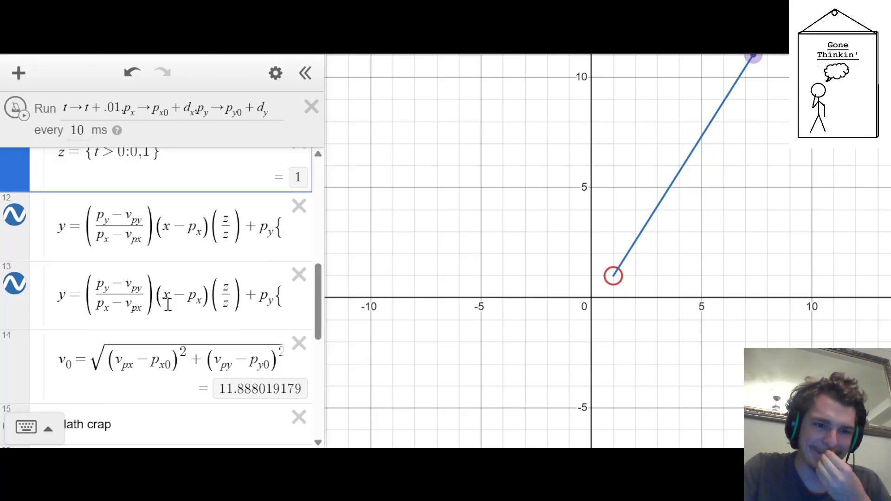
scroll(168, 305, up, 3)
scroll(168, 305, up, 3)
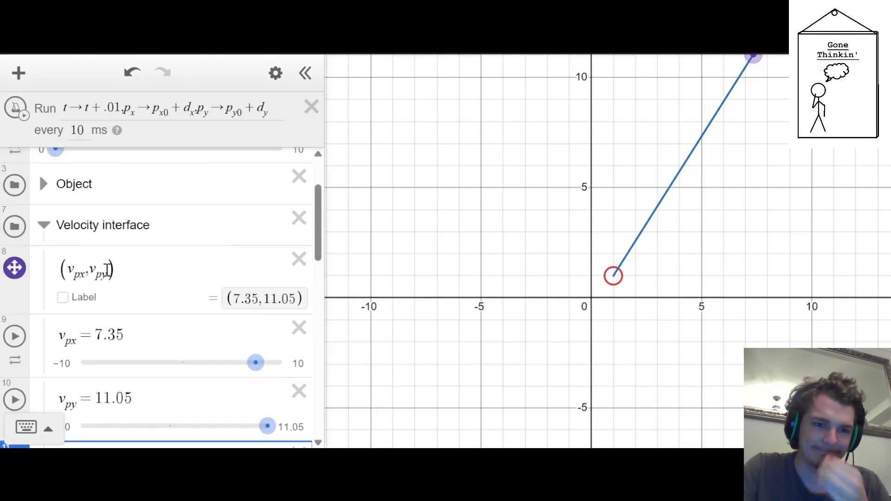
click(89, 269)
text(()
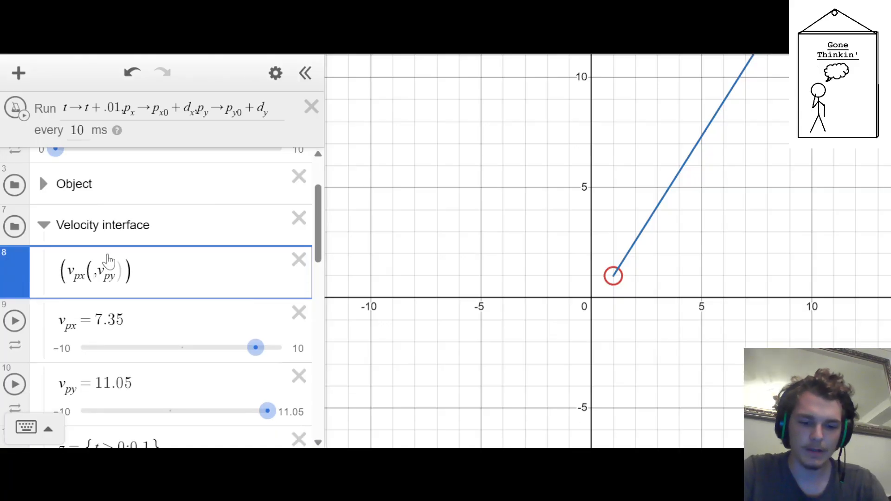
key(BackSpace)
text(px→px0+dx)
key(ctrl+z)
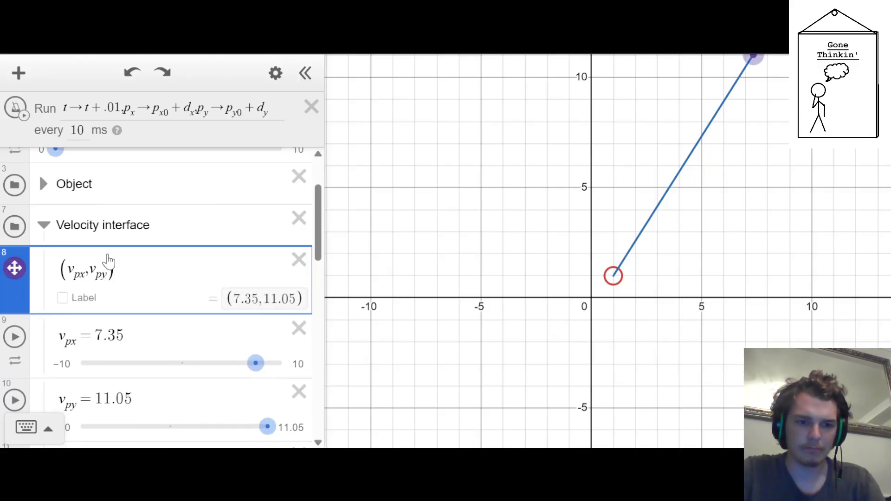
Multiply both coordinates of the draggable velocity point (v_px, v_py) by (z/z)
key(Left)
key(Left)
key(Left)
key(Left)
key(Left)
key(Left)
key(Left)
text(()
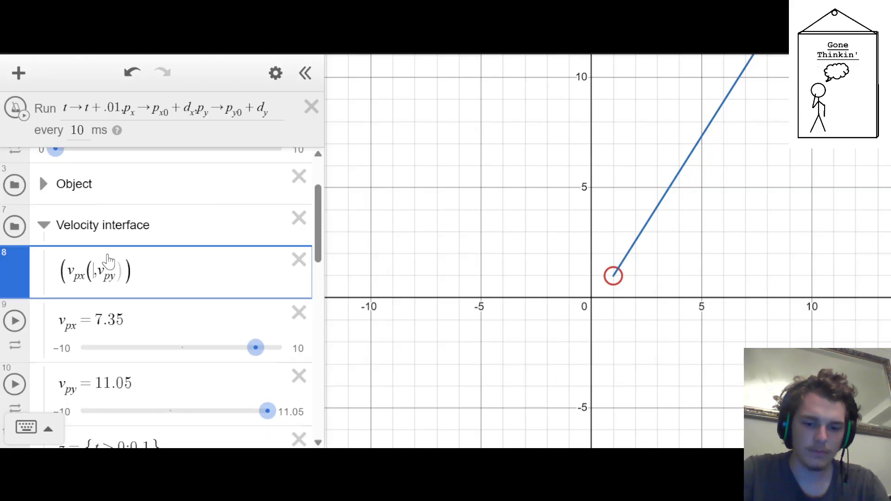
text(z/z)
key(Right)
key(Right)
key(Right)
key(Right)
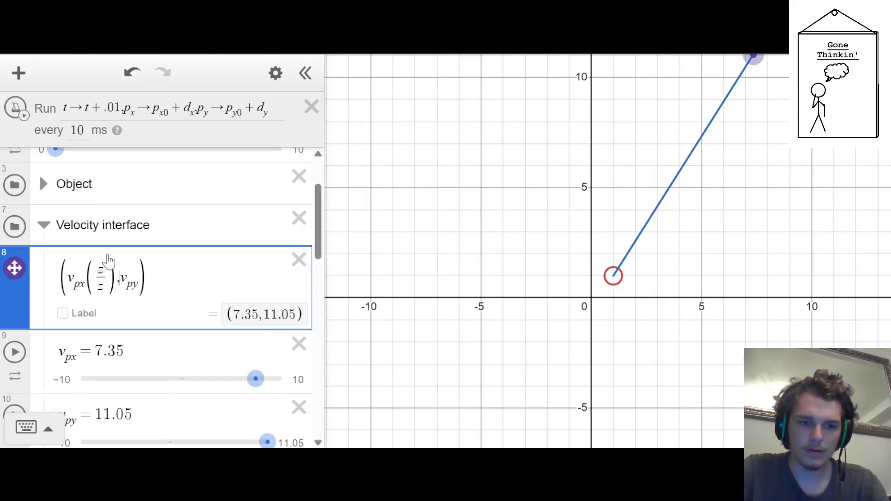
key(Left)
text((z/z)
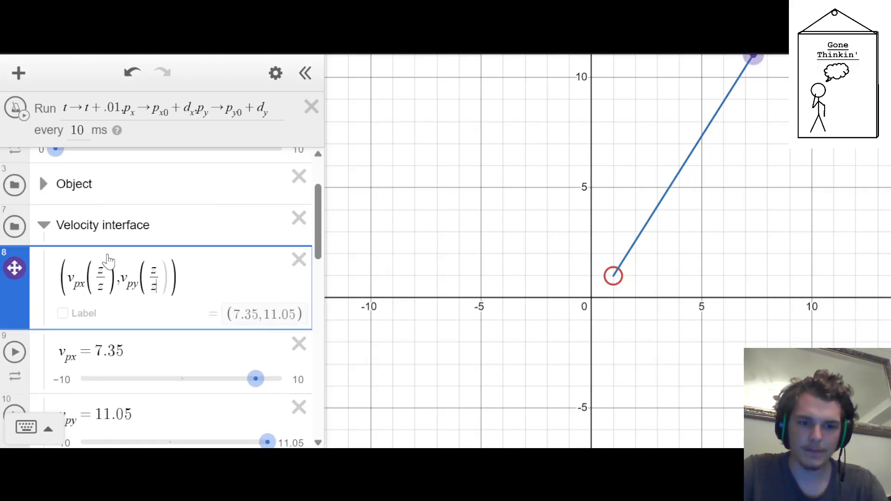
key(Right)
key(Right)
Collapse the Velocity interface folder and test-run the simulation, stopping and resetting it at the end
click(44, 225)
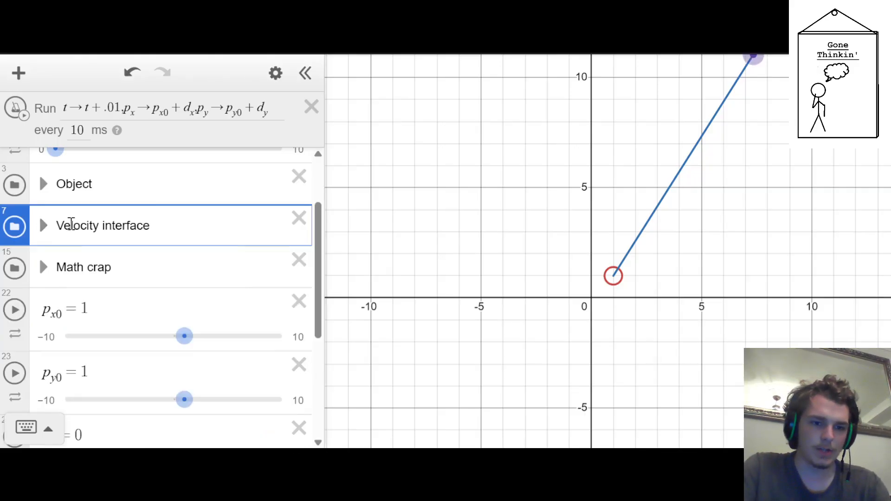
scroll(61, 204, up, 2)
click(16, 109)
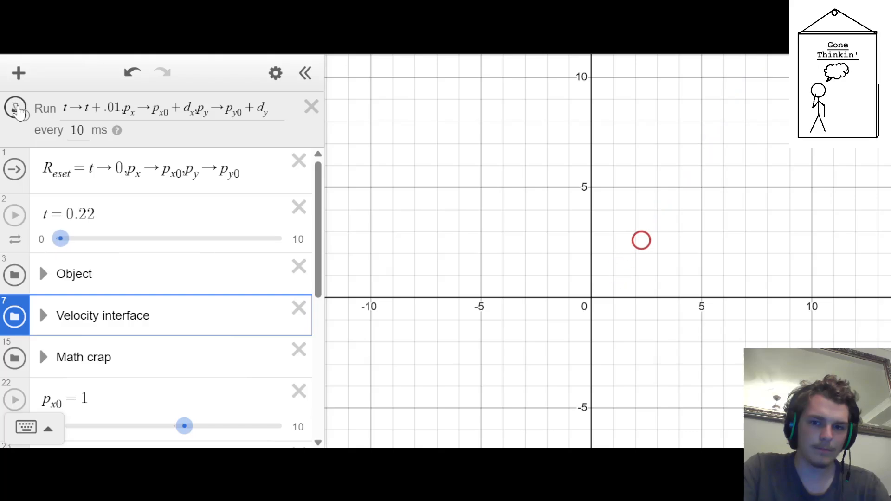
scroll(693, 209, down, 3)
scroll(706, 196, up, 4)
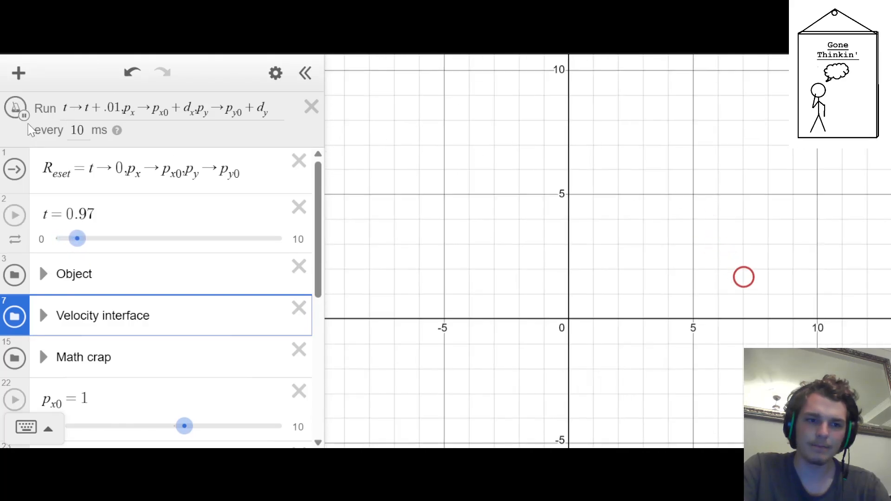
click(15, 108)
click(14, 169)
Add an empty table at the end of the expression list, leaving a blank line below the a_y slider
scroll(135, 214, down, 5)
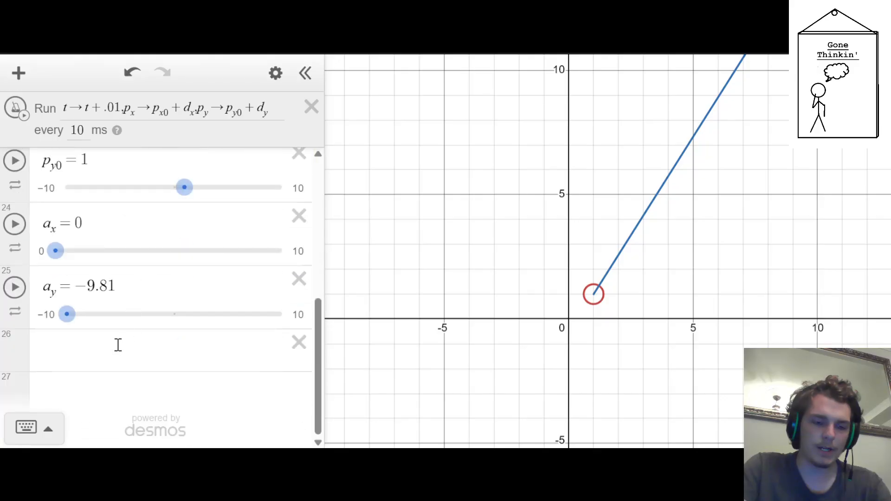
click(109, 355)
click(114, 390)
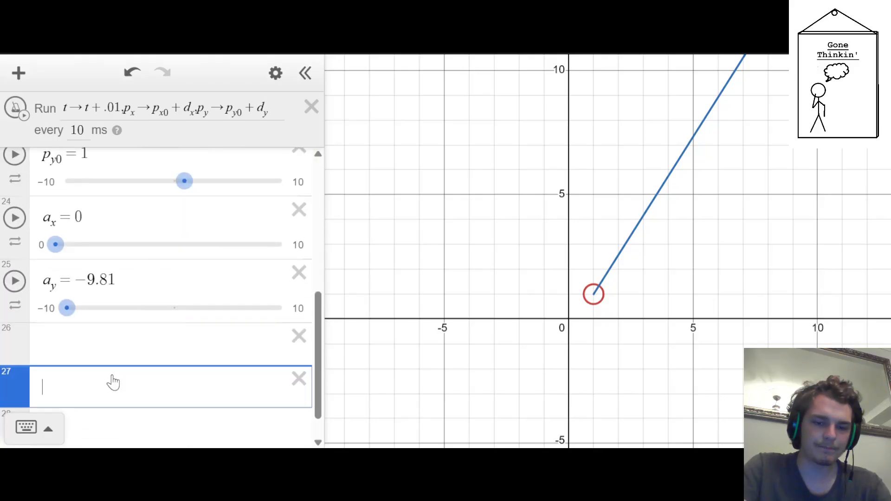
text(tab)
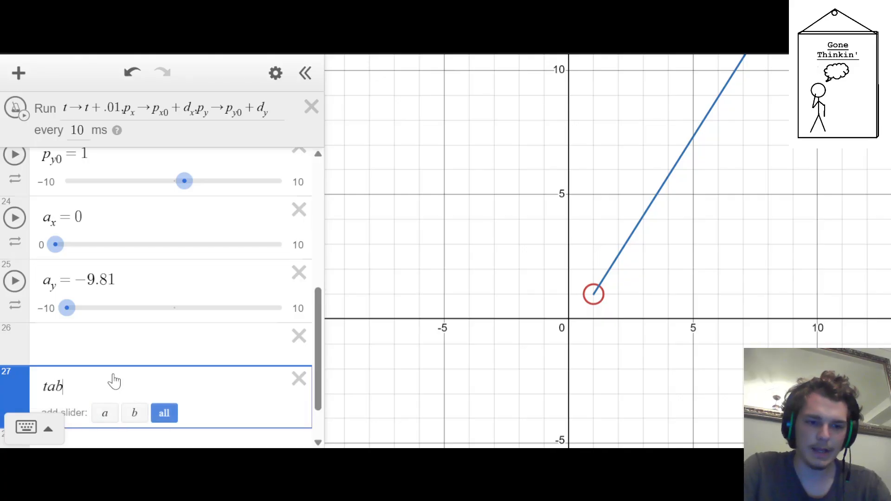
key(BackSpace)
key(BackSpace)
key(BackSpace)
text(table)
key(Up)
key(Up)
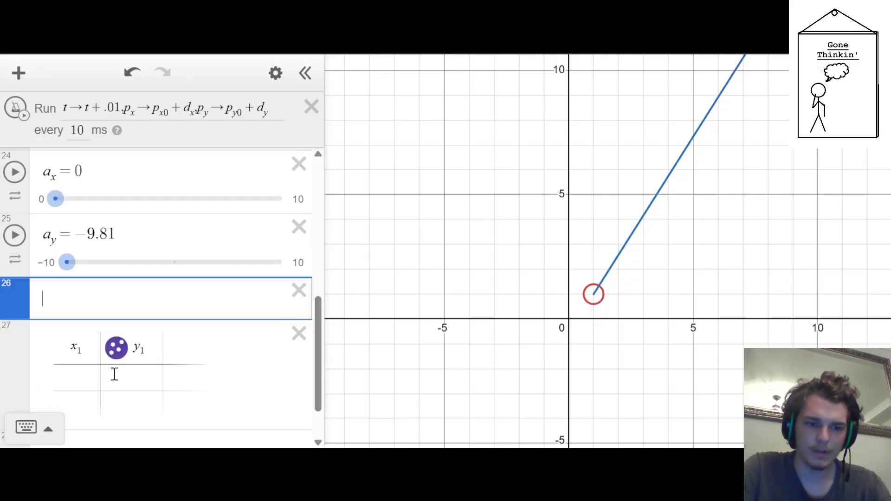
Add a folder named Tracker below the blank line and place the empty table inside it
key(Return)
key(BackSpace)
text(olde)
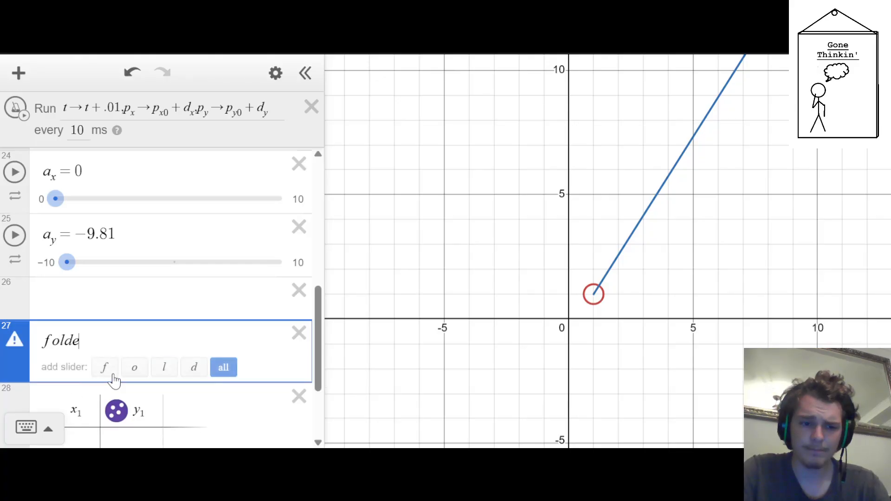
text(rTracker)
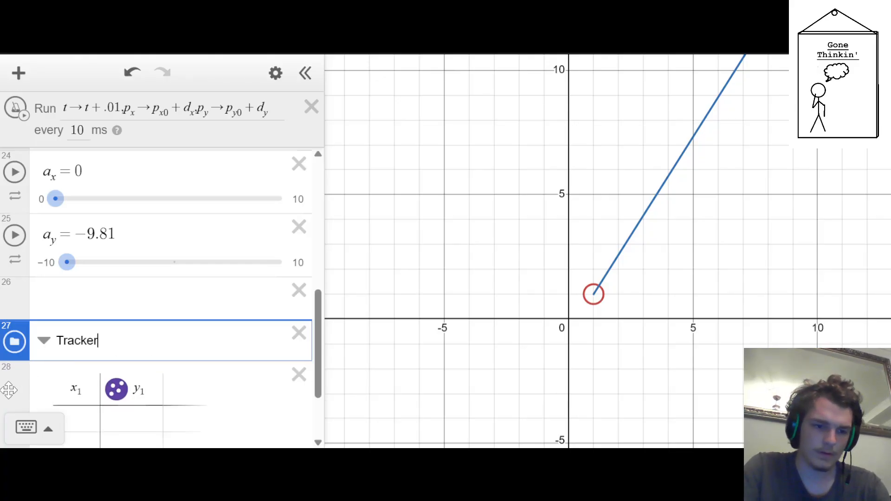
drag(8, 390, 4, 371)
scroll(4, 346, down, 1)
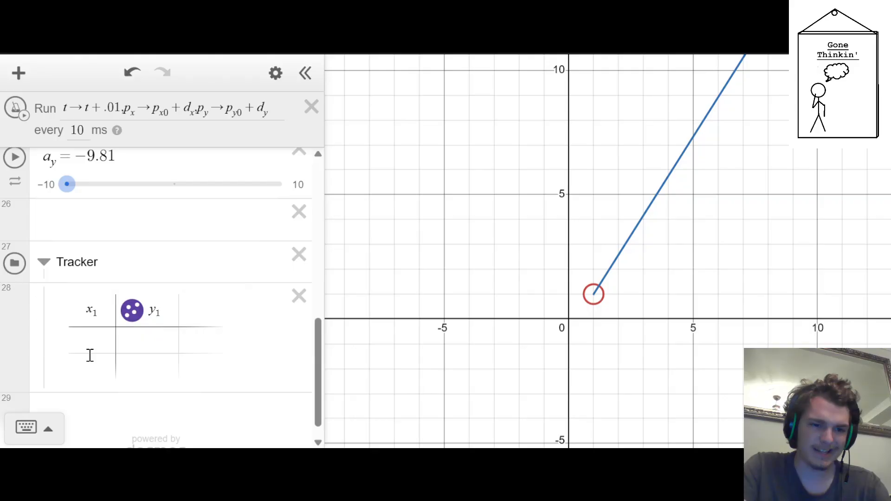
click(101, 313)
scroll(126, 274, down, 1)
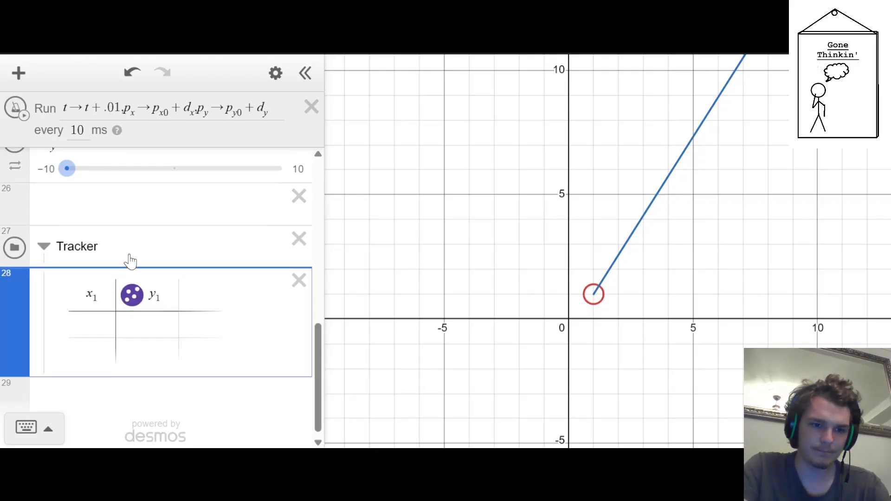
click(130, 253)
click(266, 109)
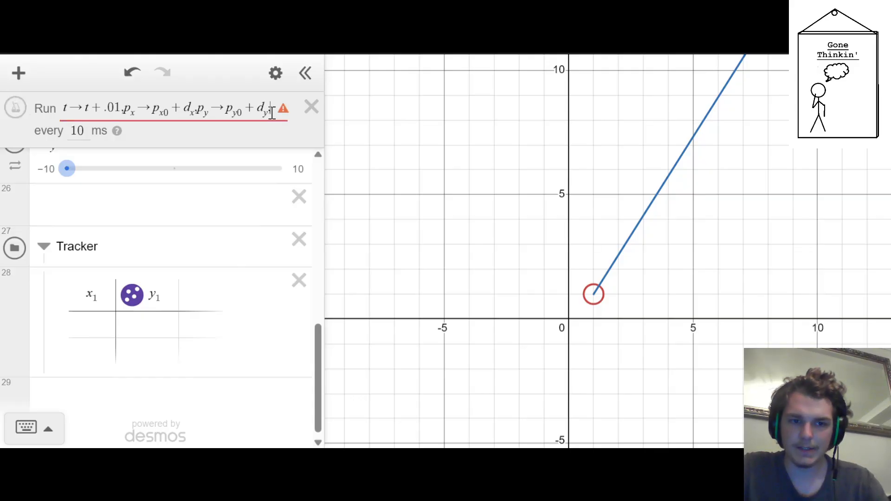
key(BackSpace)
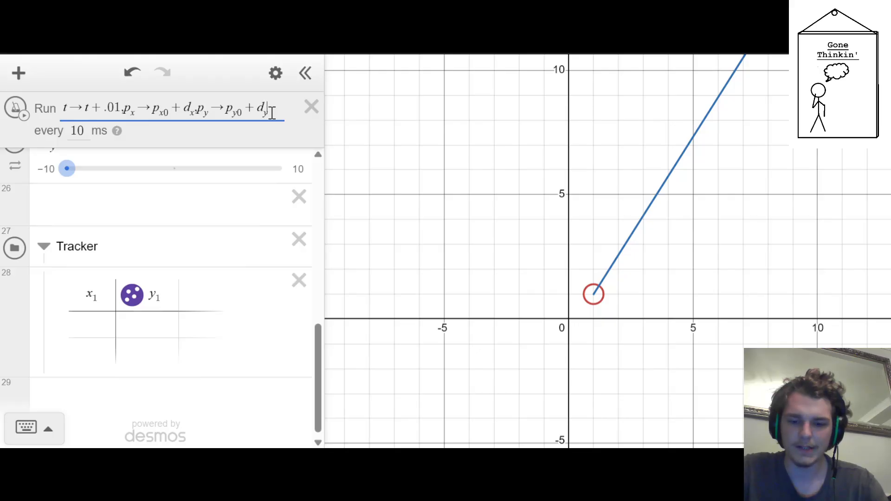
Insert a blank line above the Tracker folder and an empty expression inside it, above the table
key(Down)
key(Down)
key(Down)
key(Down)
key(Down)
key(Down)
key(Down)
key(Down)
key(Down)
key(Down)
key(Down)
key(Down)
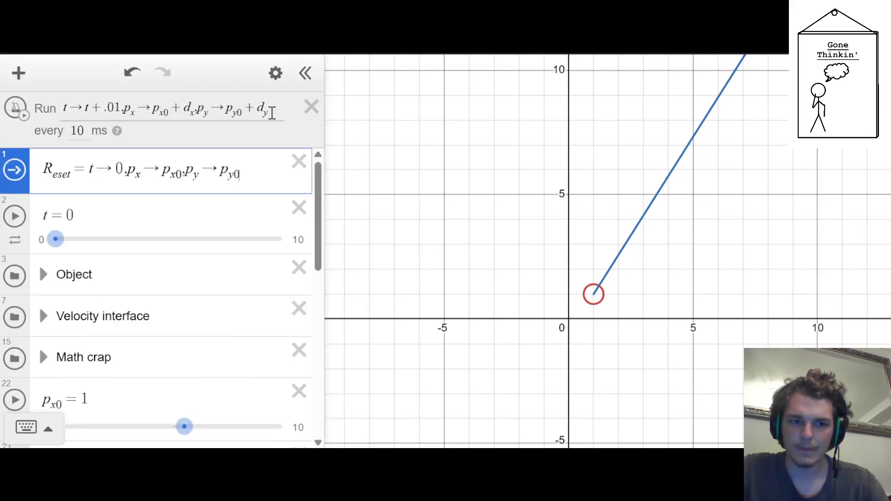
key(Up)
key(Up)
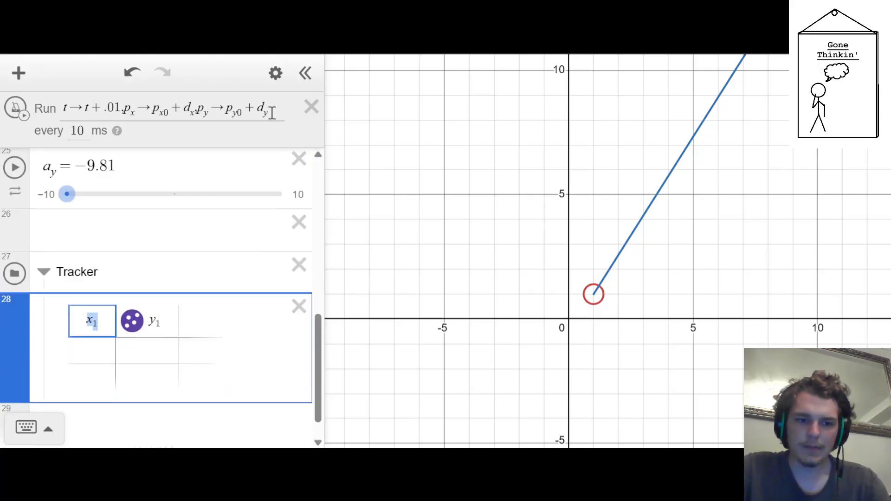
key(Return)
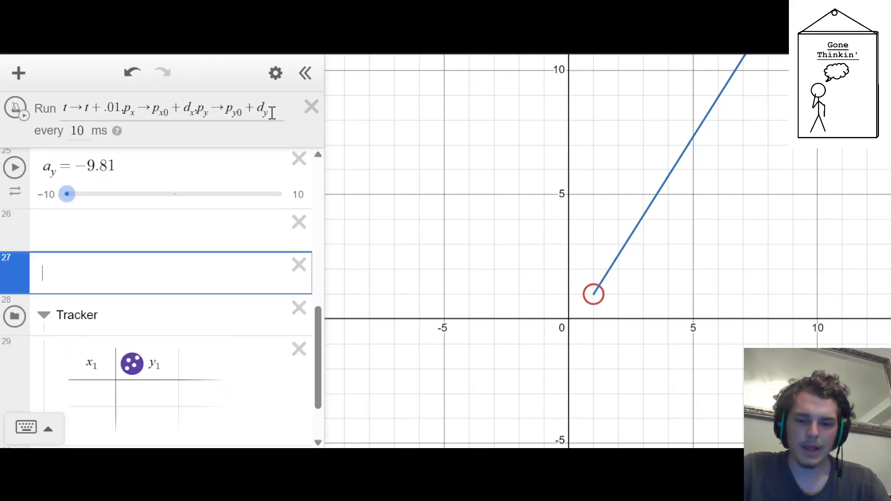
key(Down)
key(Down)
key(Up)
key(Return)
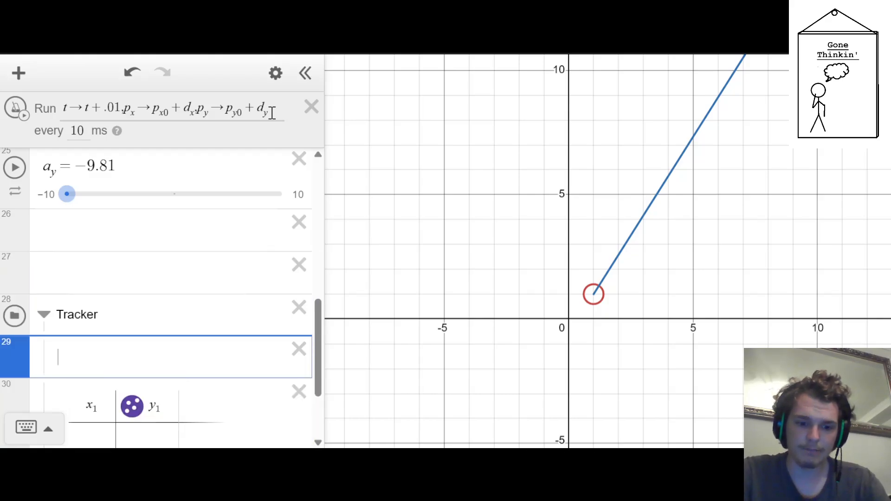
Define z_2 = {mod(t,3) = 0:1,0} in the empty expression inside the Tracker folder
text(z_1)
key(BackSpace)
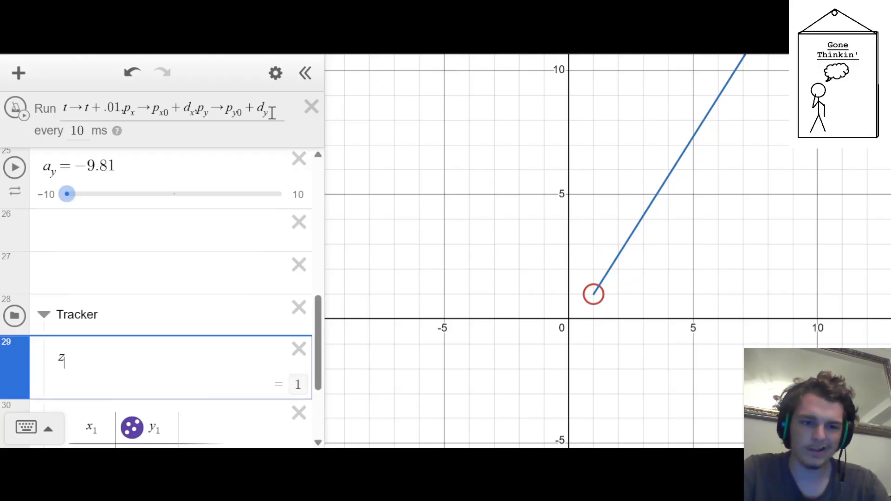
text(2 = )
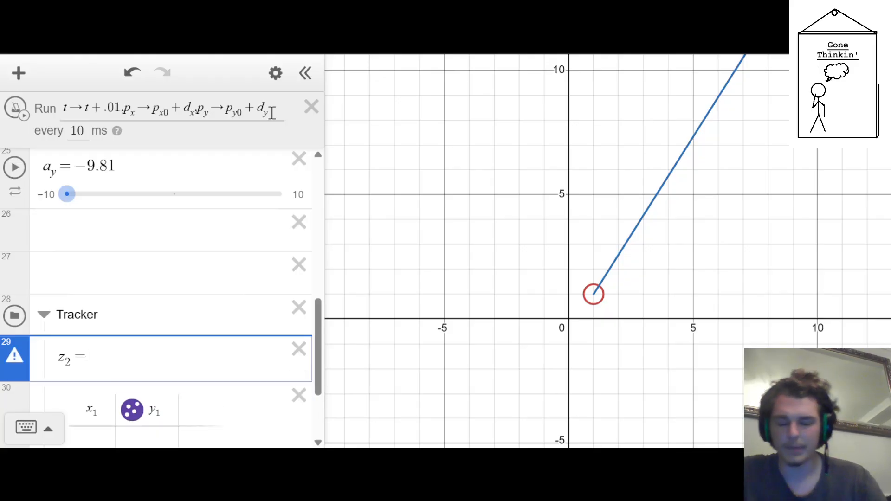
text({)
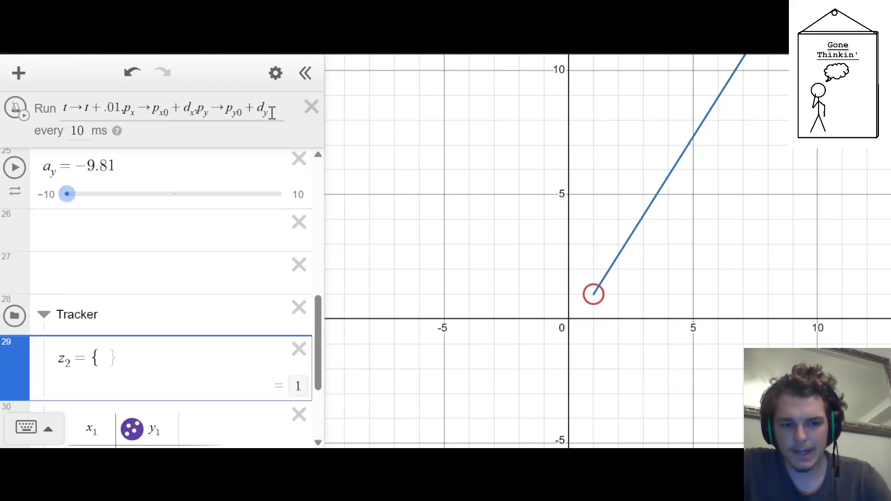
text(mod(t,)
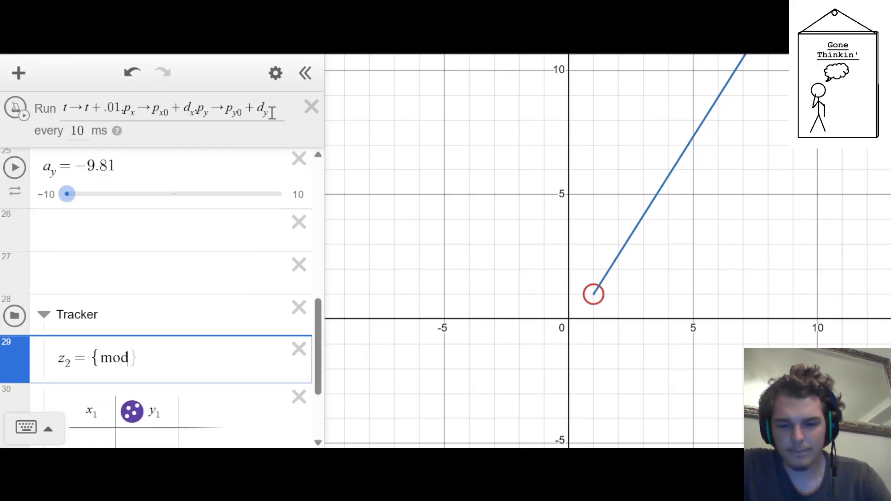
text(3)
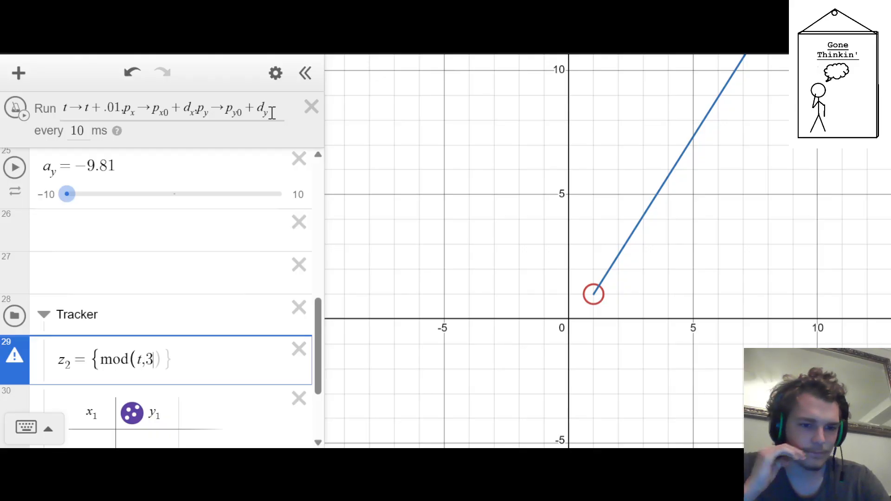
text() )
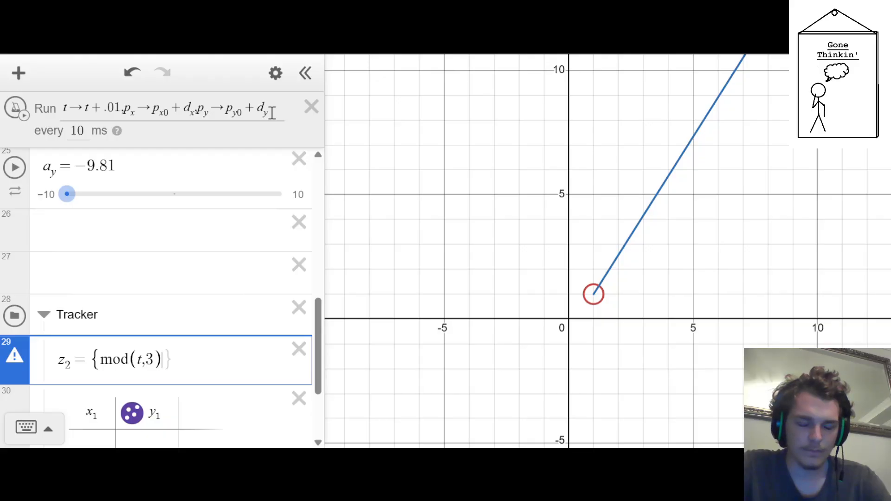
text(= 0)
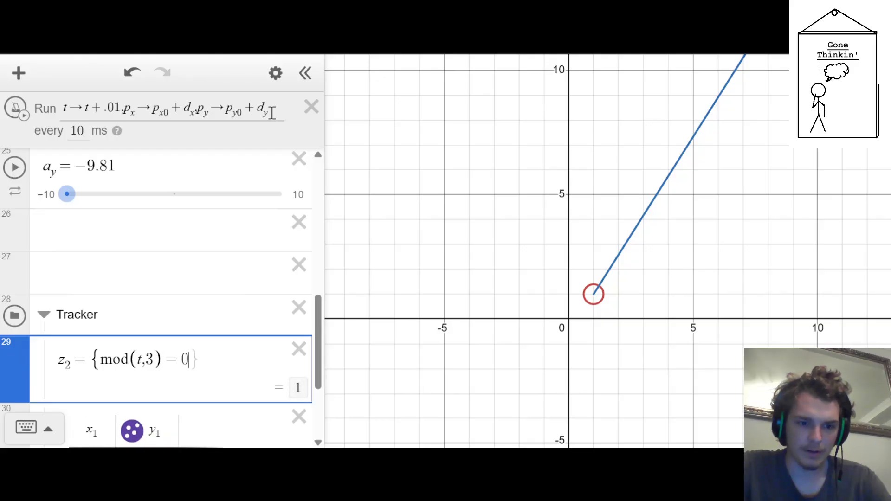
text(:)
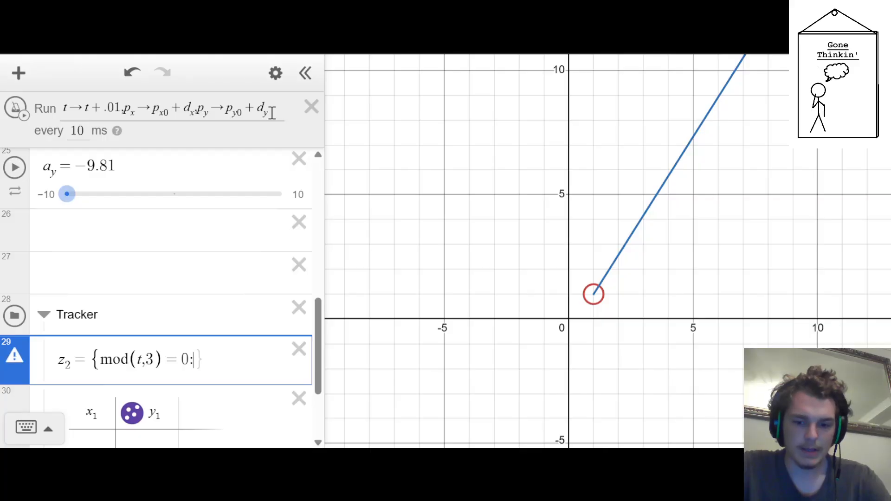
text(1,0)
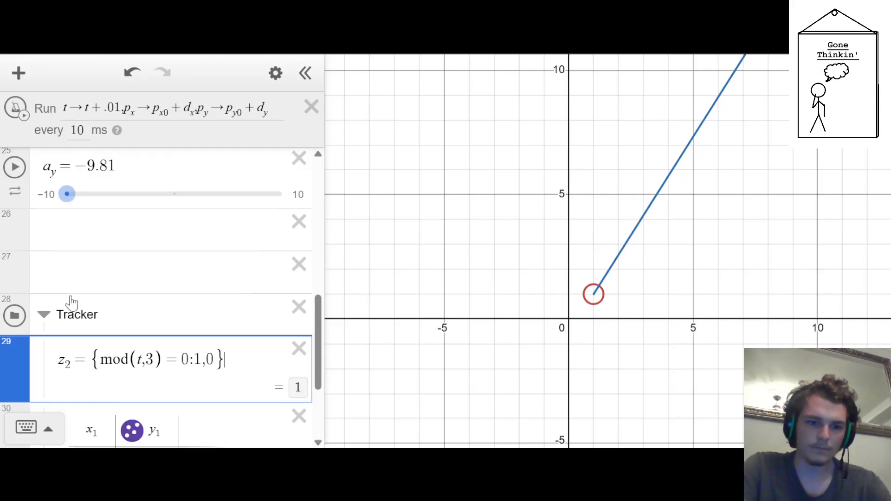
Append the action x_1→join(x_1,p_x) to the end of the ticker's action list
scroll(14, 323, down, 3)
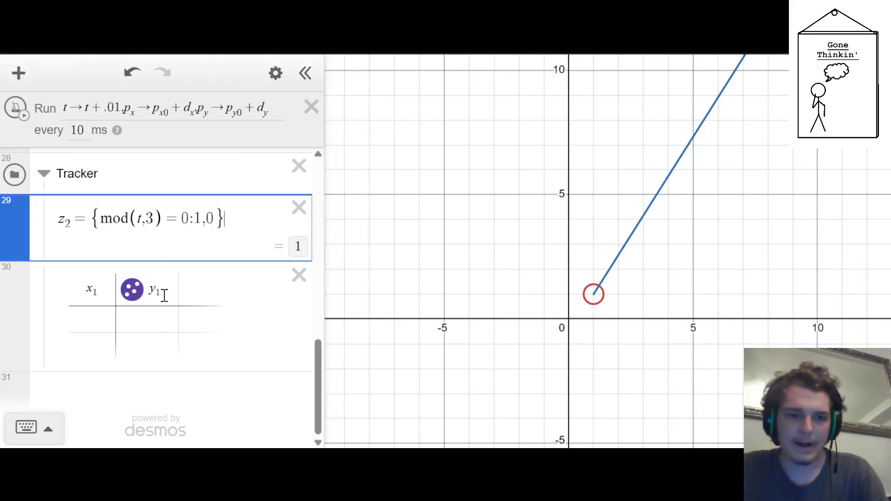
scroll(165, 296, up, 1)
scroll(204, 171, up, 2)
scroll(205, 171, down, 2)
click(271, 108)
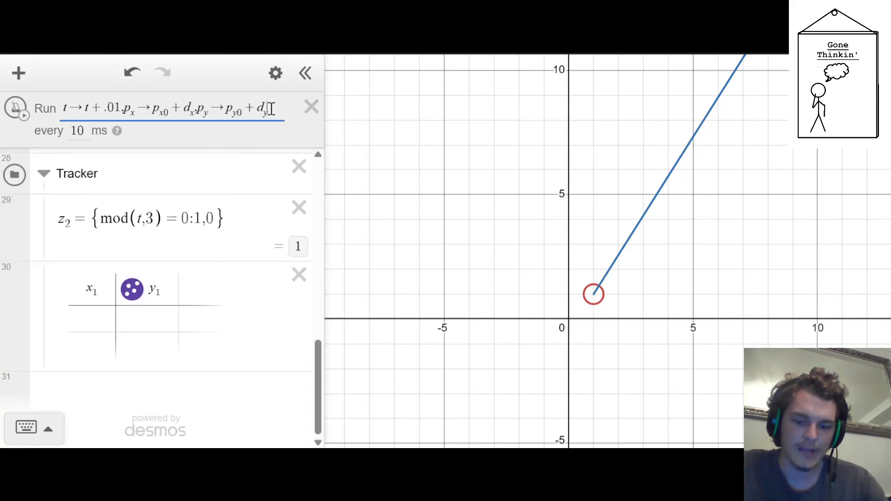
text(,x_1)
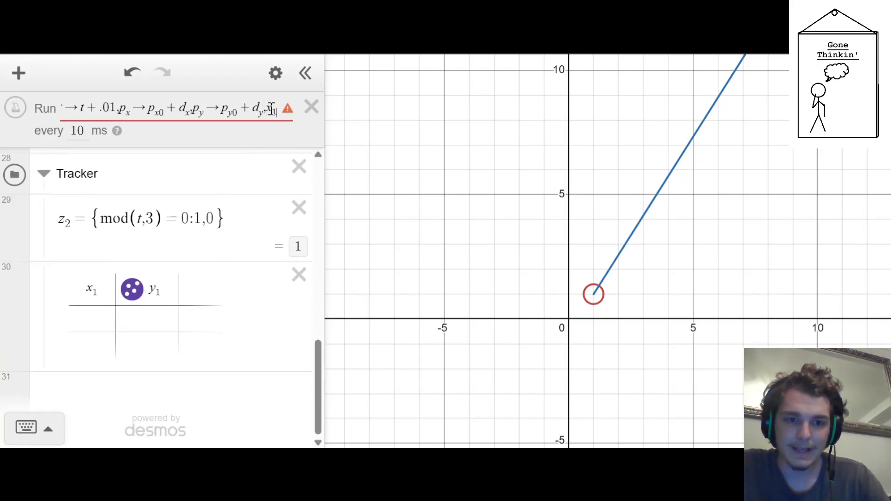
text(-)
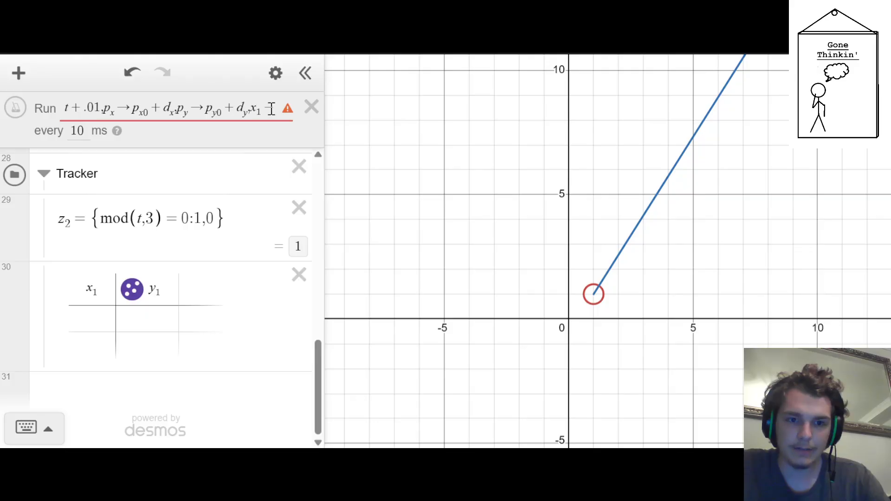
key(BackSpace)
key(BackSpace)
key(BackSpace)
key(BackSpace)
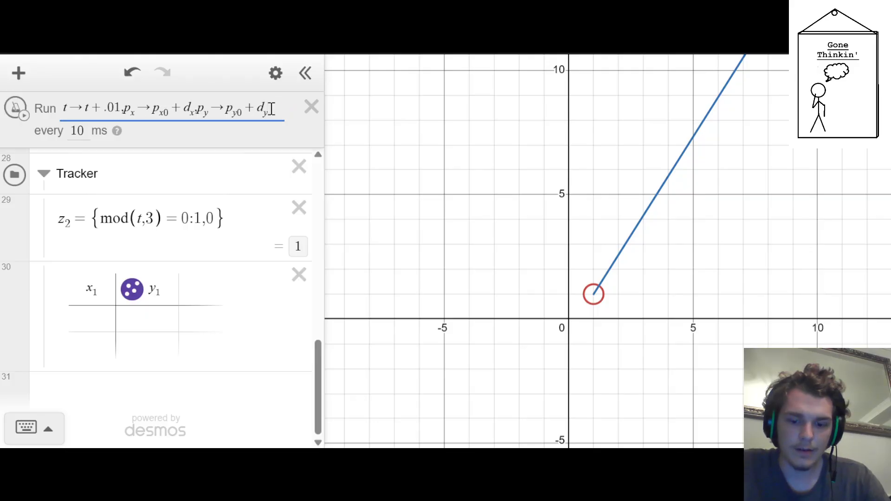
text(,x1)
text(->)
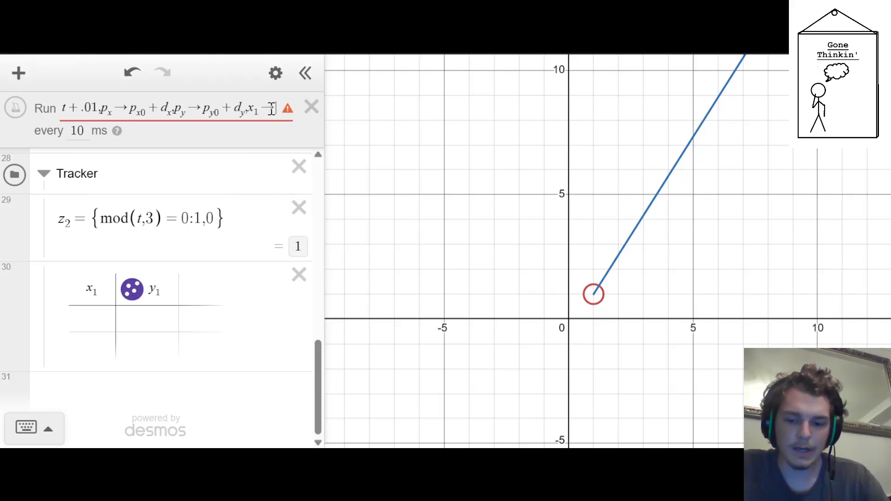
text(join(x1)
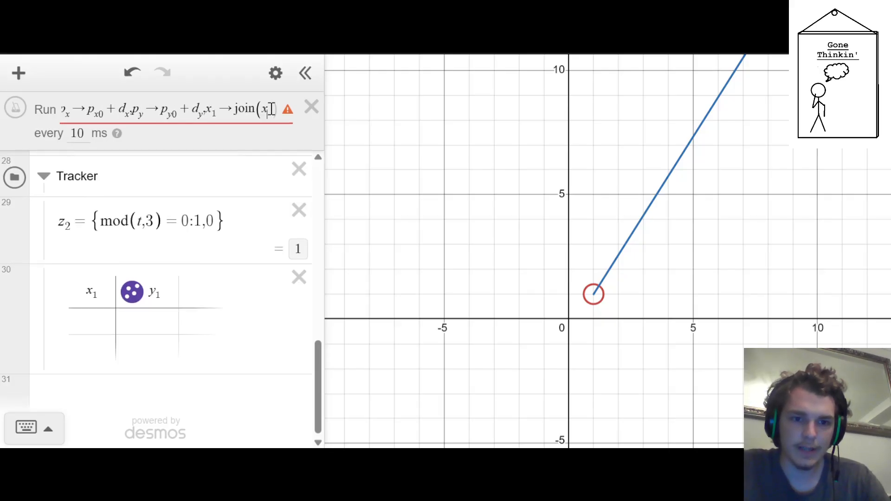
text(,px)
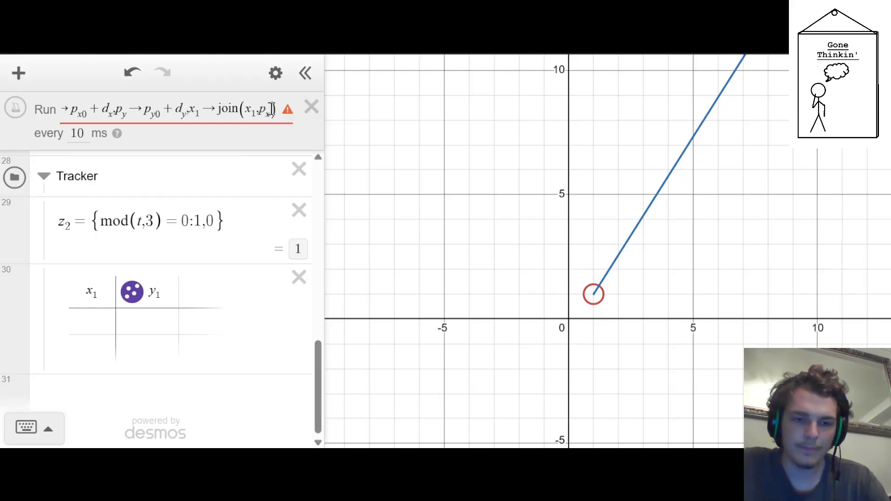
text(_x)
Check the ticker's error and define x_1 as an empty list below the z_2 expression
mouse_move(288, 113)
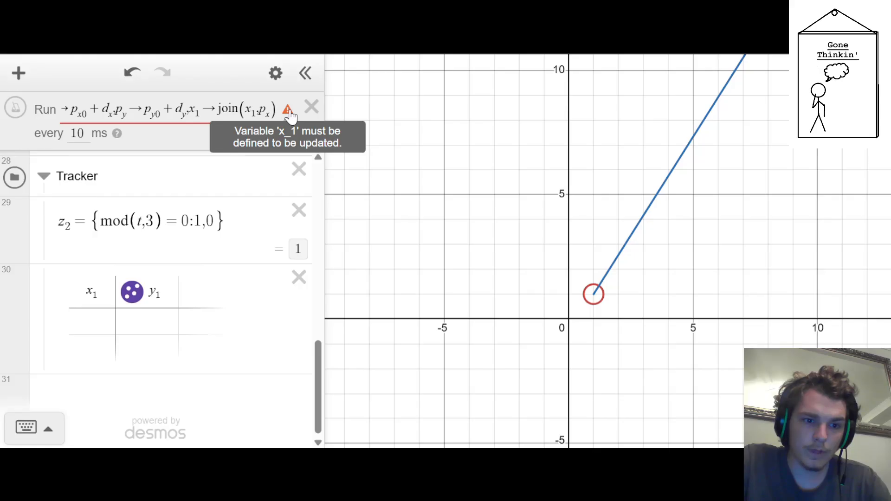
click(249, 216)
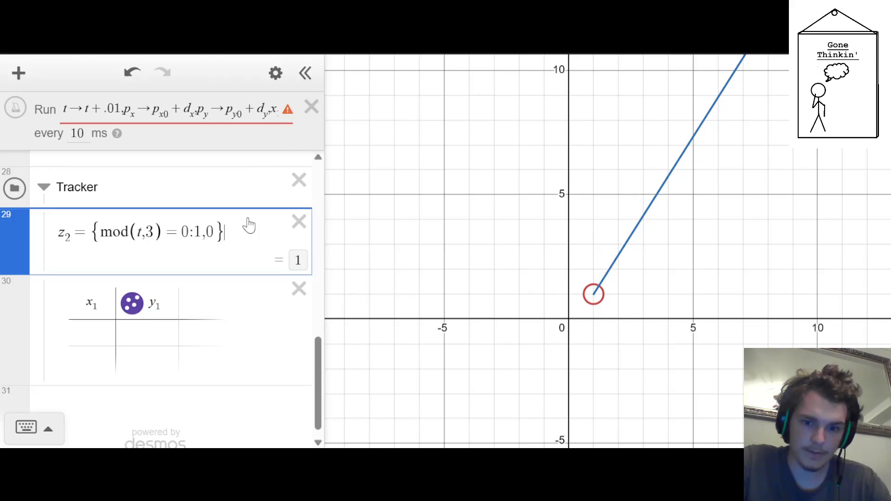
key(Return)
text(x_1=[])
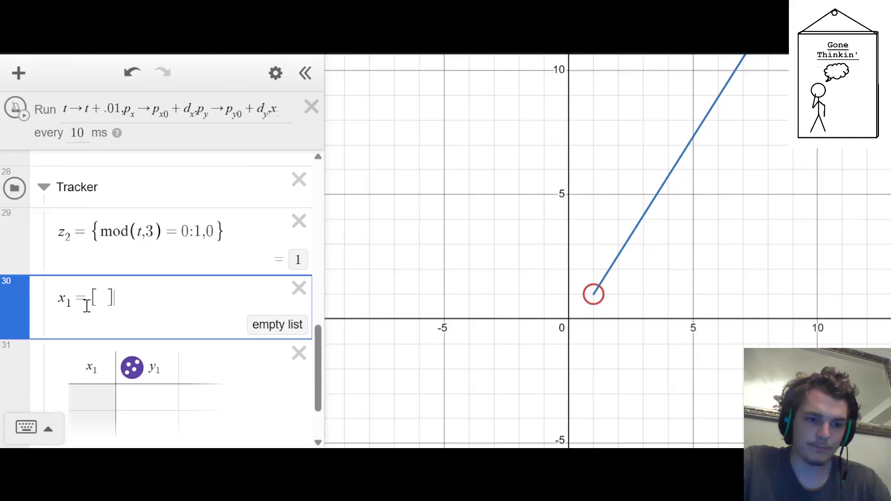
Rename the empty list x_1 in the Tracker folder as p_lx
drag(84, 301, 61, 299)
key(BackSpace)
text(p_lx)
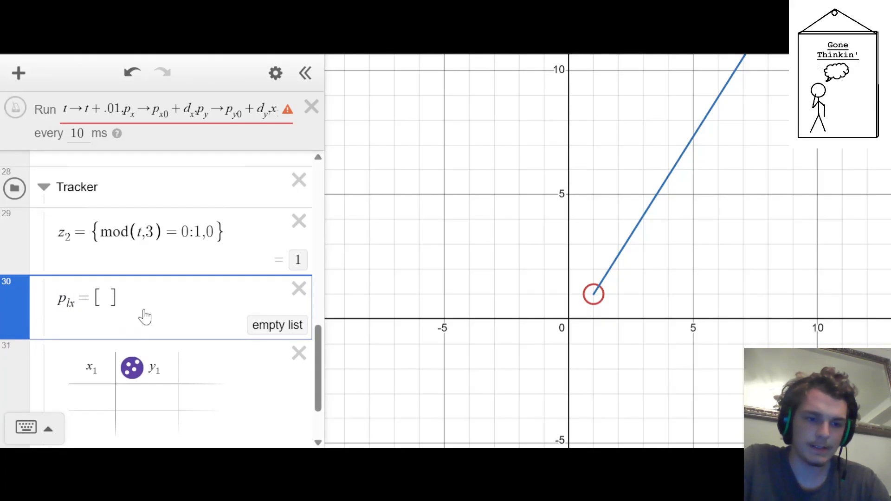
drag(144, 314, 4, 300)
key(ctrl+c)
key(Return)
key(ctrl+v)
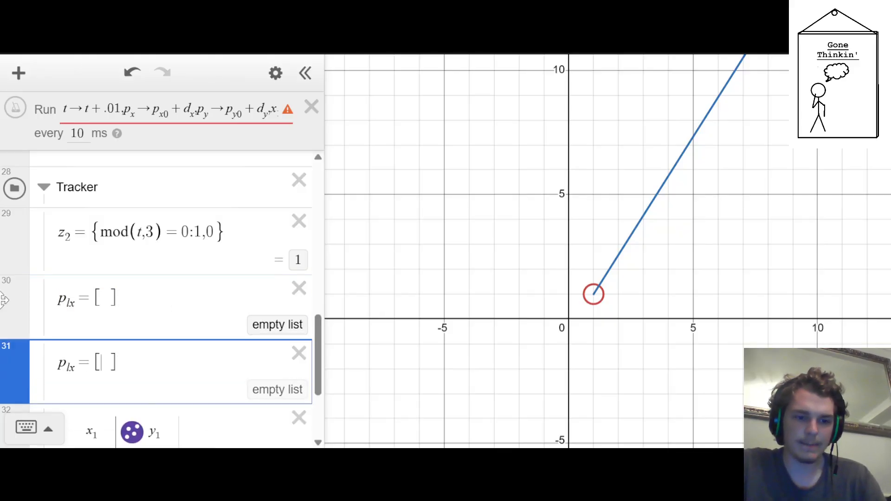
key(Left)
key(Left)
key(Left)
key(Left)
key(Left)
key(Left)
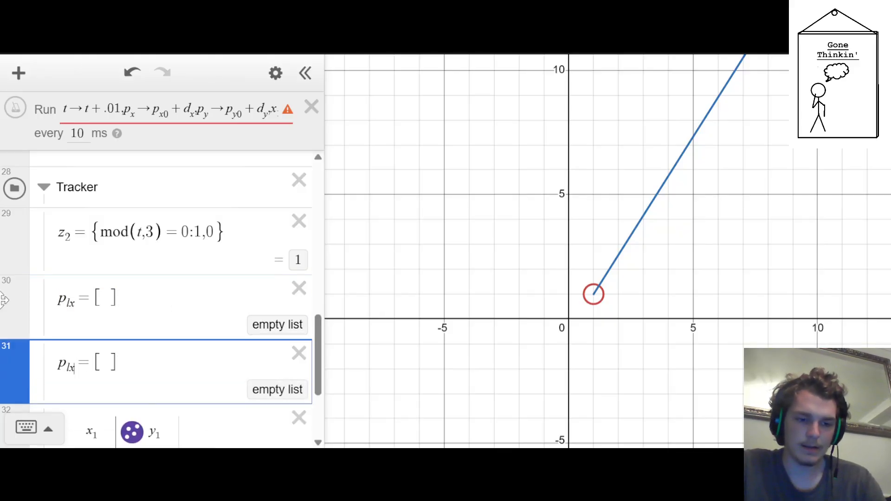
key(Right)
key(Right)
key(Right)
key(BackSpace)
key(BackSpace)
key(BackSpace)
key(BackSpace)
key(BackSpace)
key(BackSpace)
key(BackSpace)
key(BackSpace)
key(BackSpace)
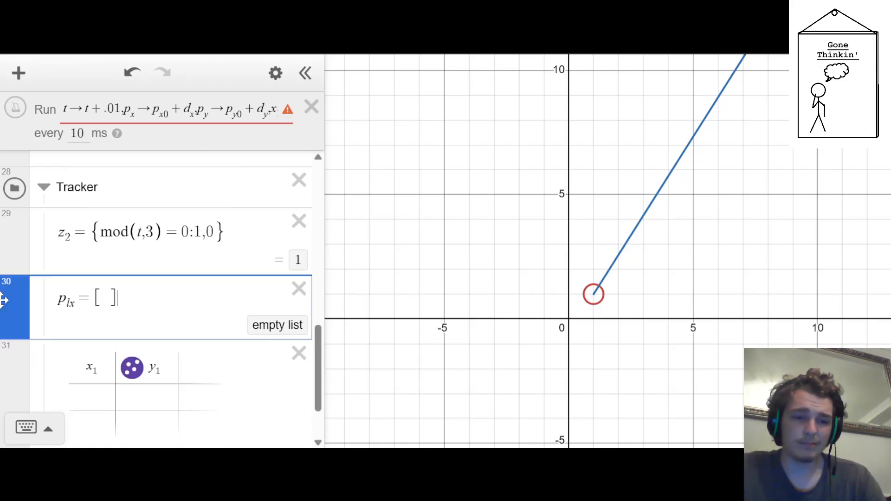
key(Down)
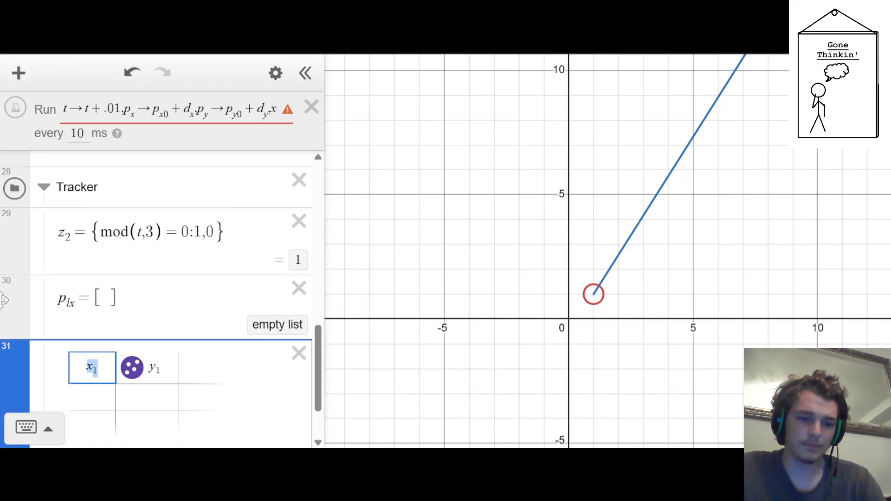
Rename the empty list p_lx as p_l and replace x_1 with p_l as the target of the ticker's join action
click(73, 305)
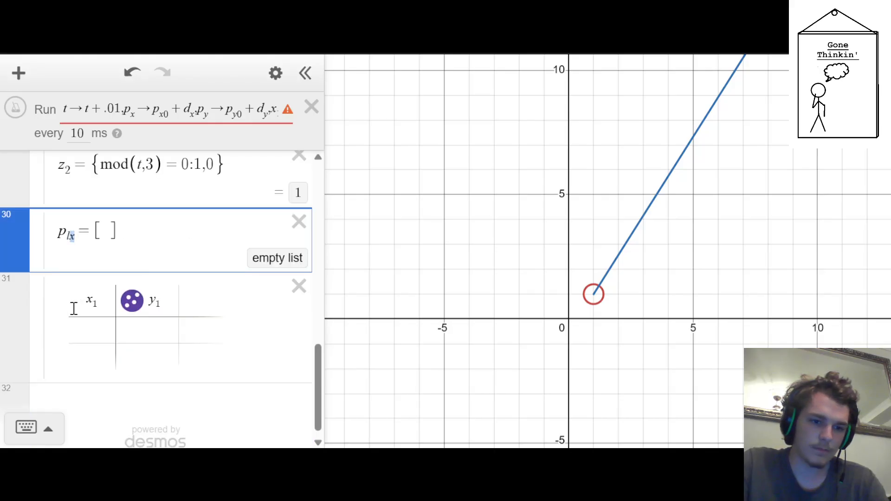
key(BackSpace)
drag(255, 108, 671, 125)
click(195, 111)
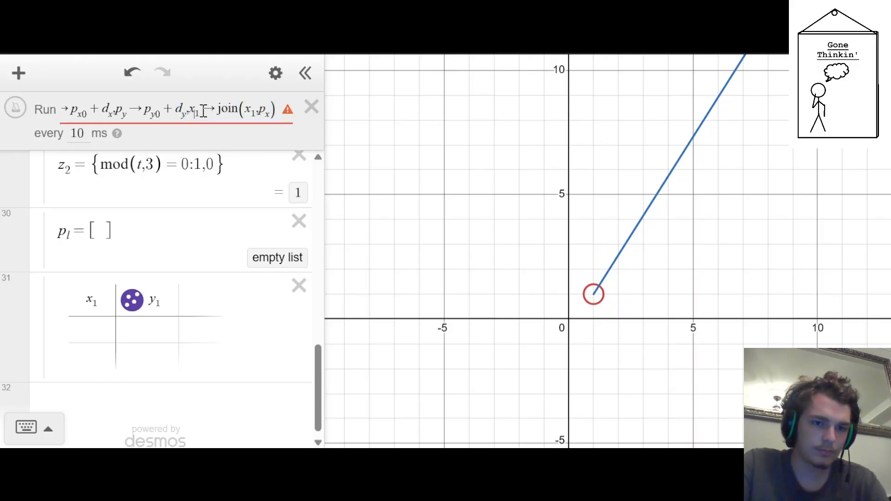
drag(203, 112, 189, 113)
text(p_l)
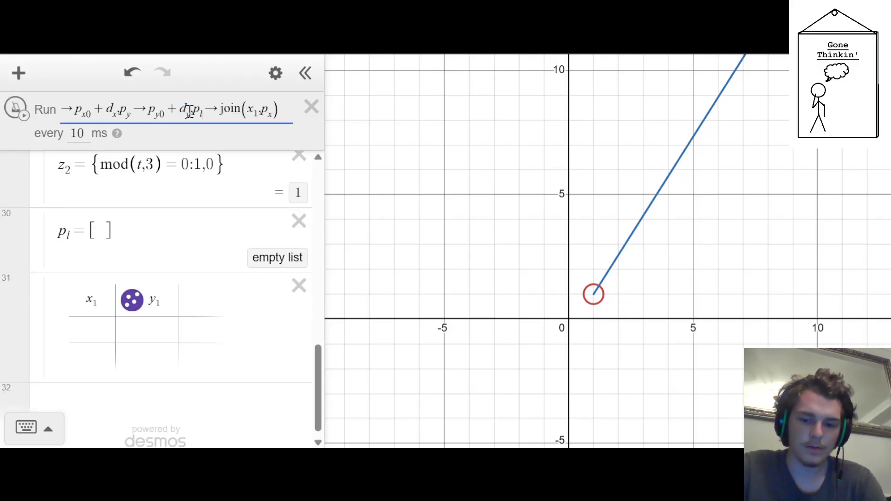
Change the arguments of the ticker's join to p_l and the point (p_x,p_y)
key(Right)
key(Right)
key(BackSpace)
key(BackSpace)
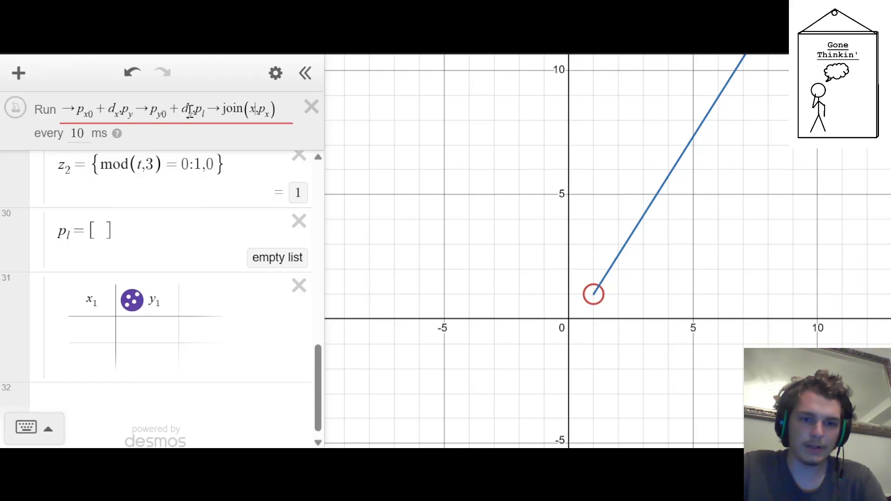
text(p_l)
key(BackSpace)
key(BackSpace)
key(BackSpace)
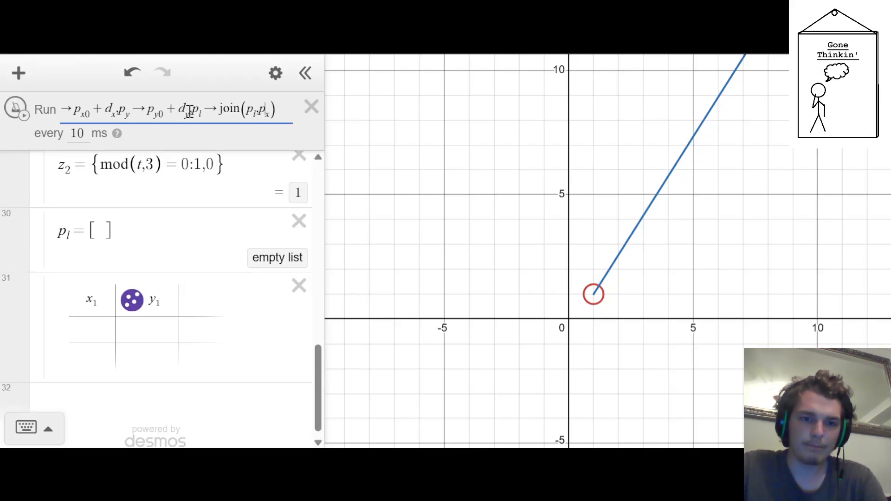
text(,(p_x)
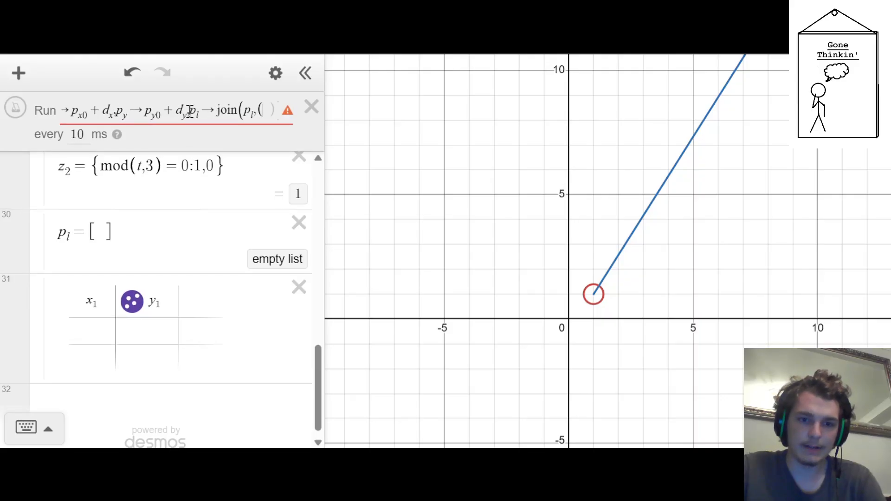
text(,p_y)
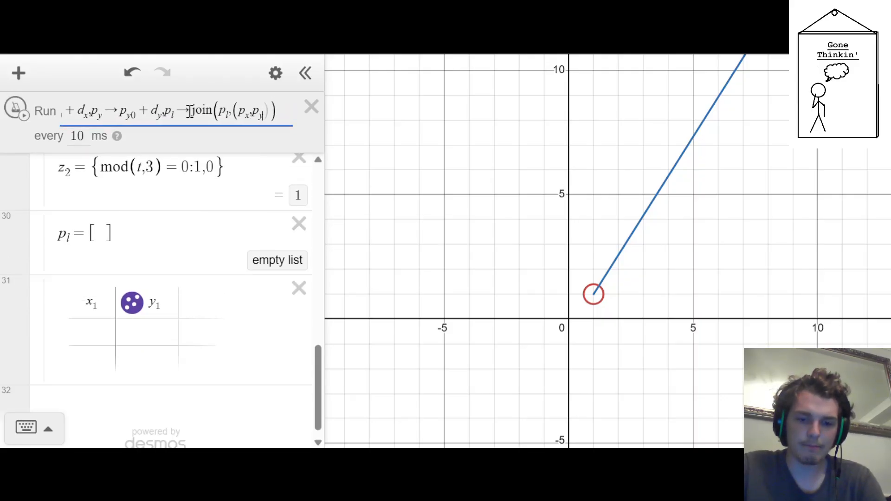
key(Return)
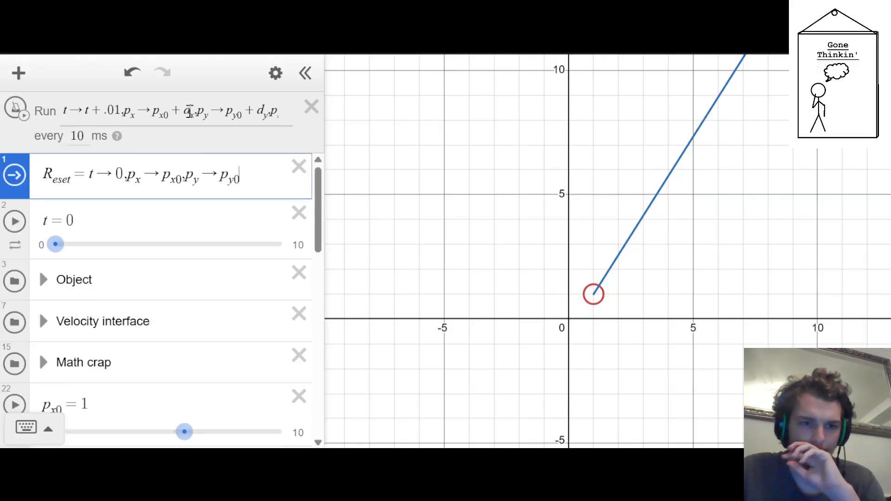
Delete the empty x_1, y_1 table from the Tracker folder
scroll(3, 296, down, 1)
scroll(54, 277, down, 10)
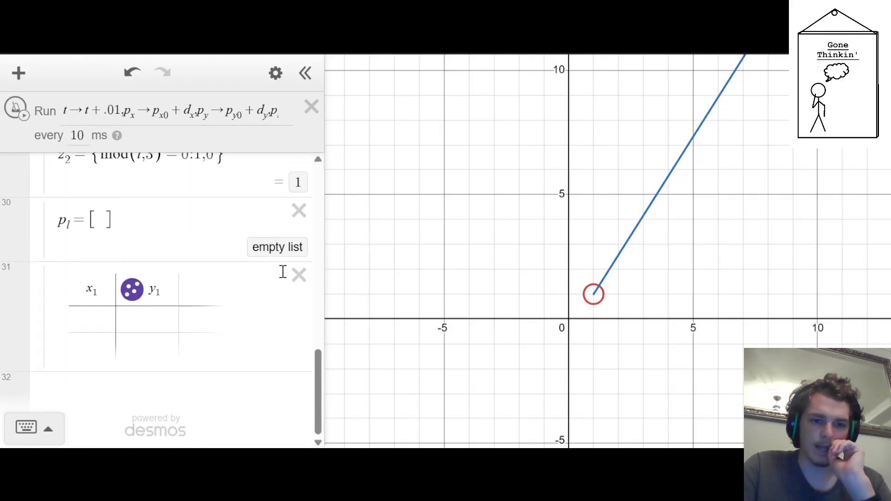
click(298, 276)
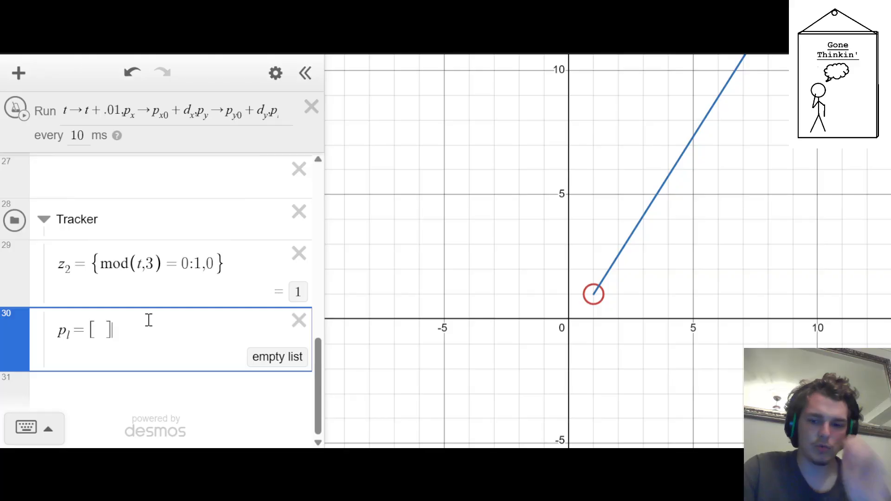
Insert a new table below the p_l list and set its first column heading to p_l.x
key(Return)
text(table)
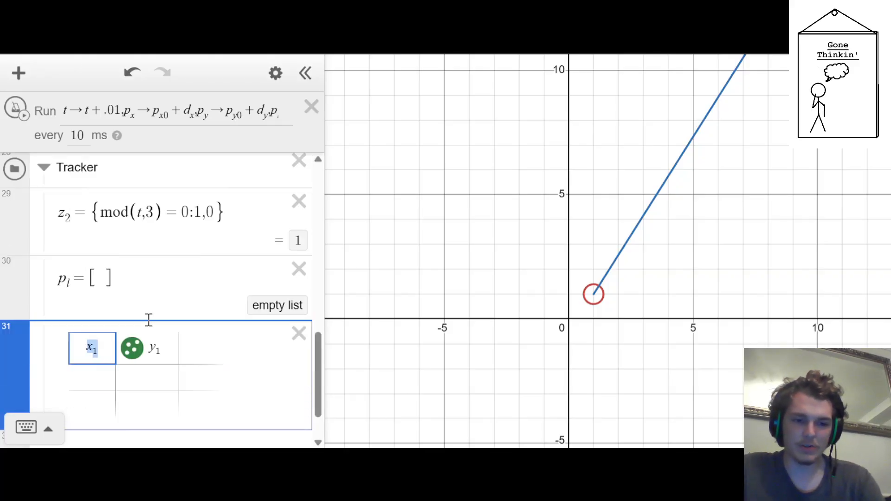
text(p)
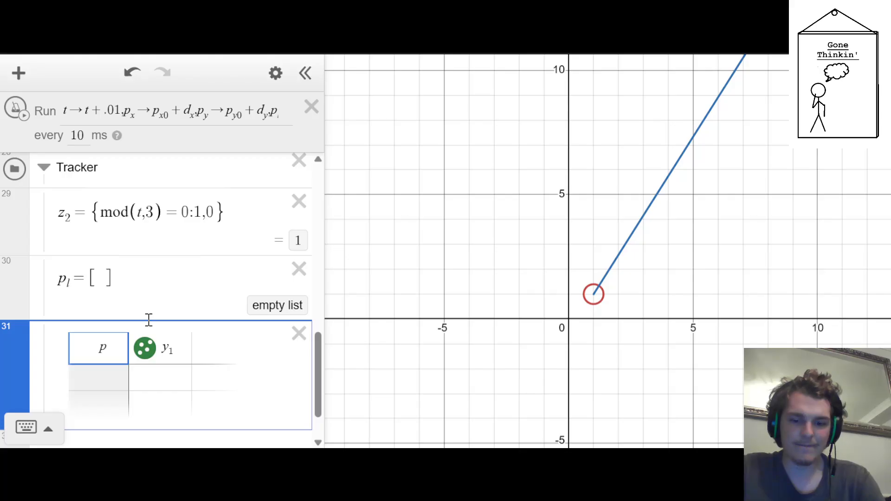
text(_l.x)
key(Tab)
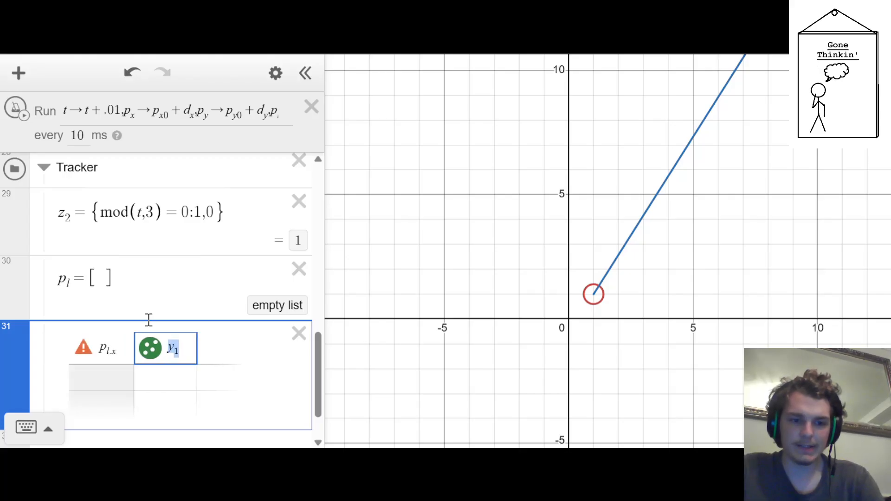
click(116, 346)
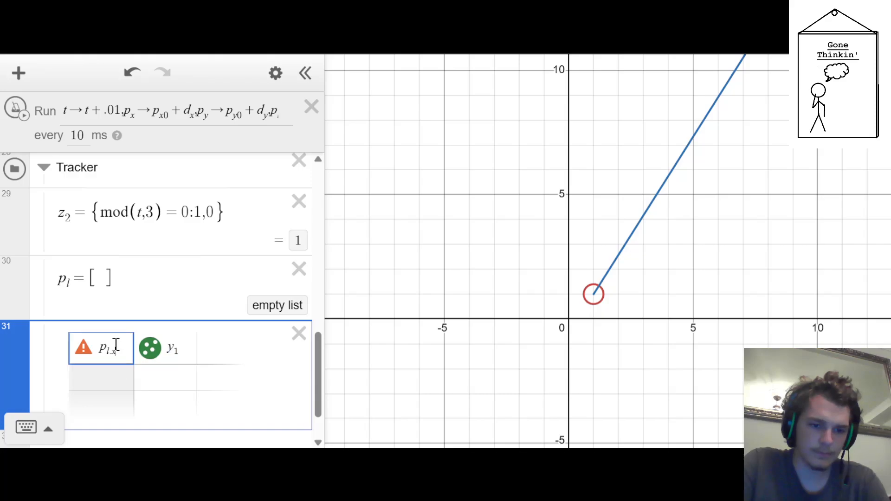
key(Tab)
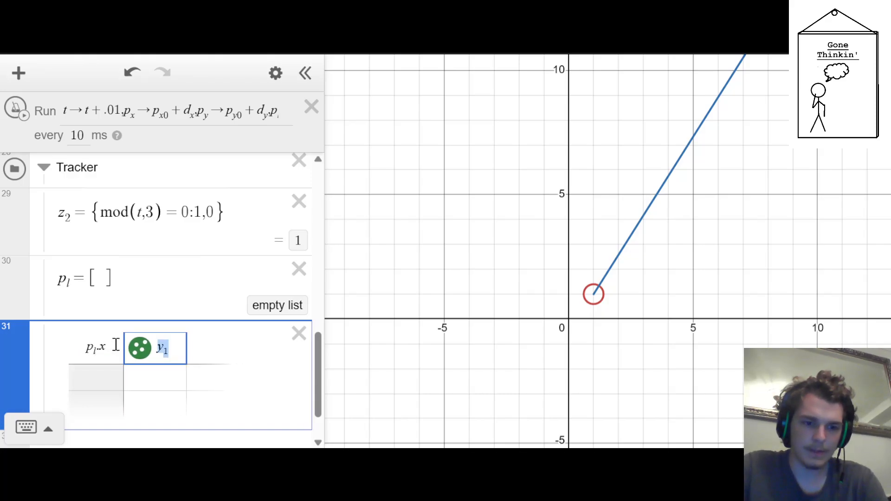
Try p_l.y as the table's second column heading and delete the table
key(BackSpace)
key(BackSpace)
text(p_l)
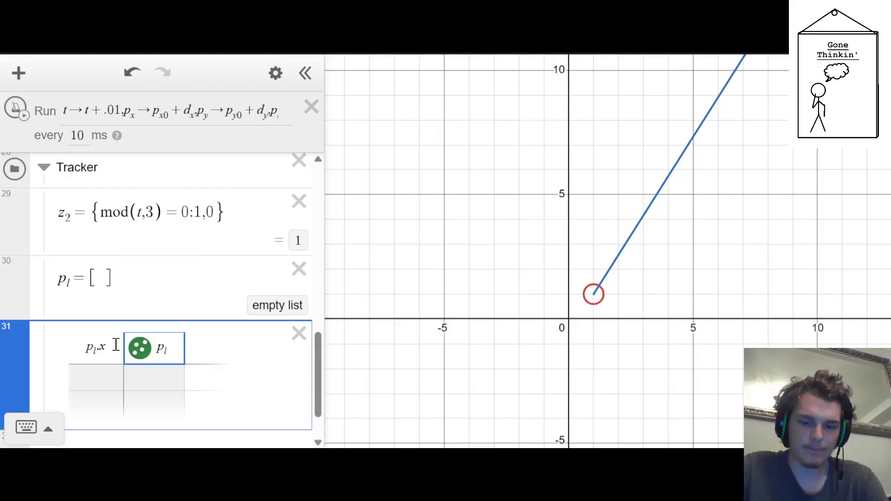
text(.y)
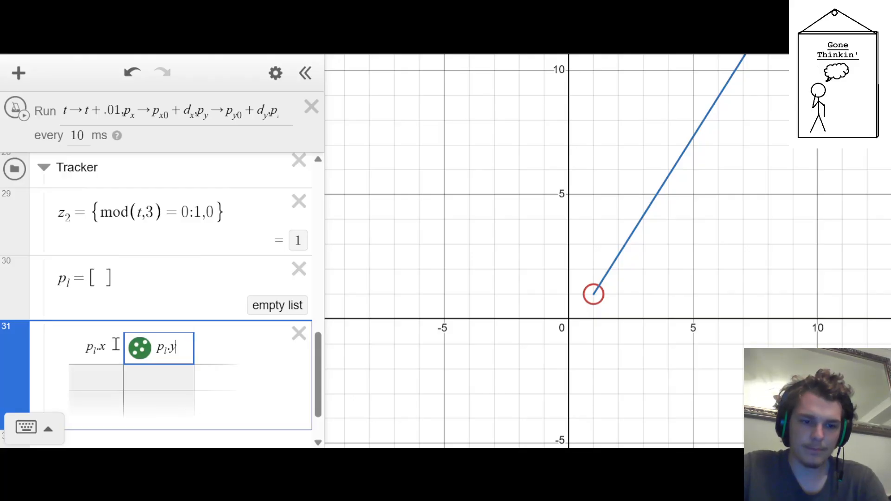
click(287, 344)
scroll(223, 332, down, 1)
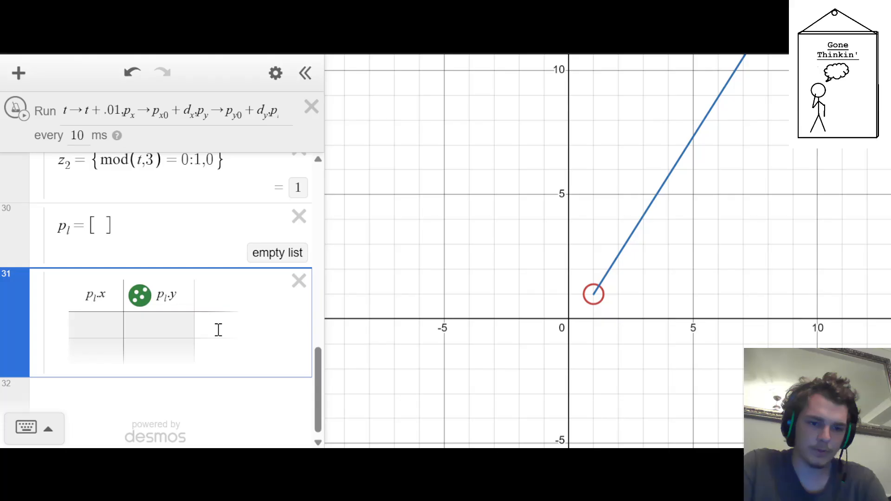
click(299, 281)
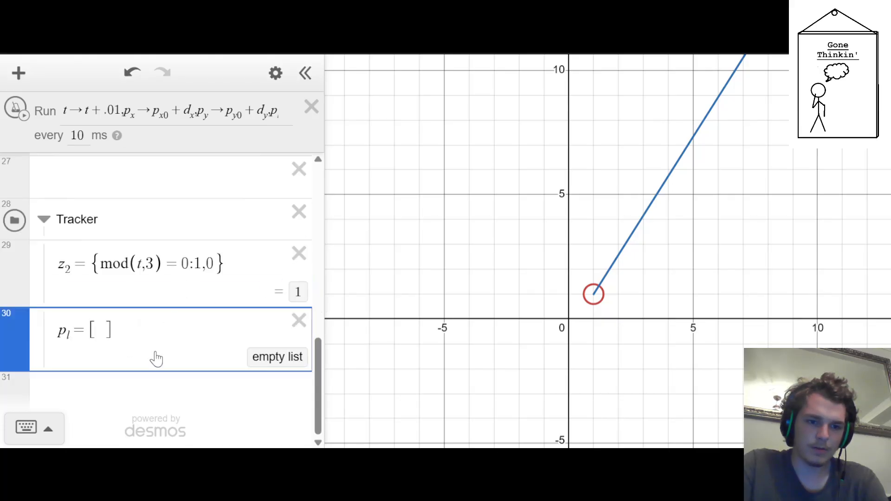
Add the point expression (p_l.x,p_l.y) below the p_l list in the Tracker folder
key(Return)
text((p_l)
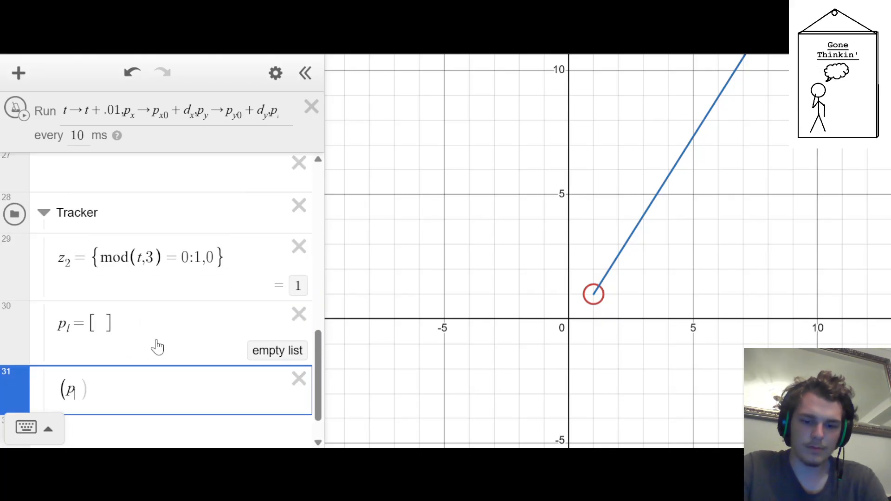
key(Right)
text(.x))
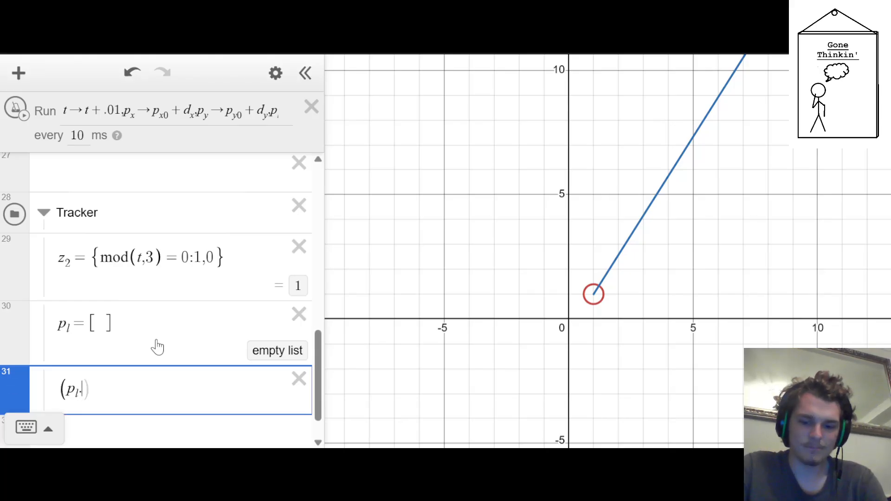
text(,p_l)
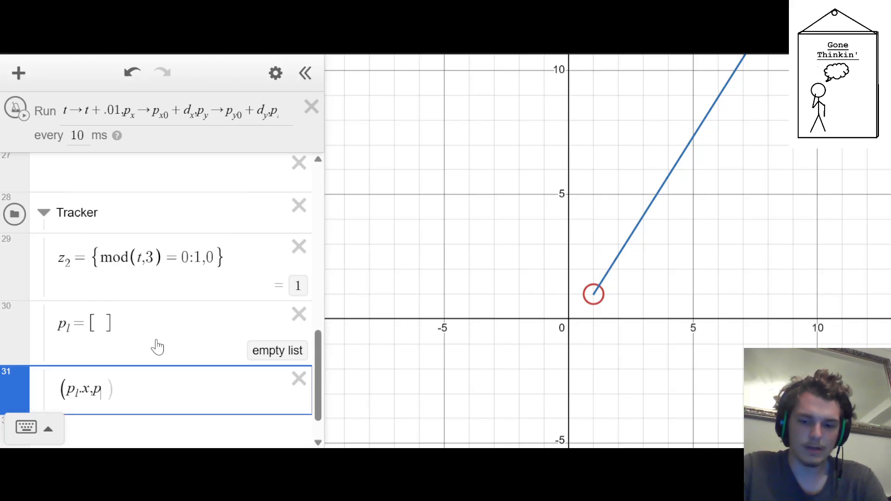
key(Right)
text(.y))
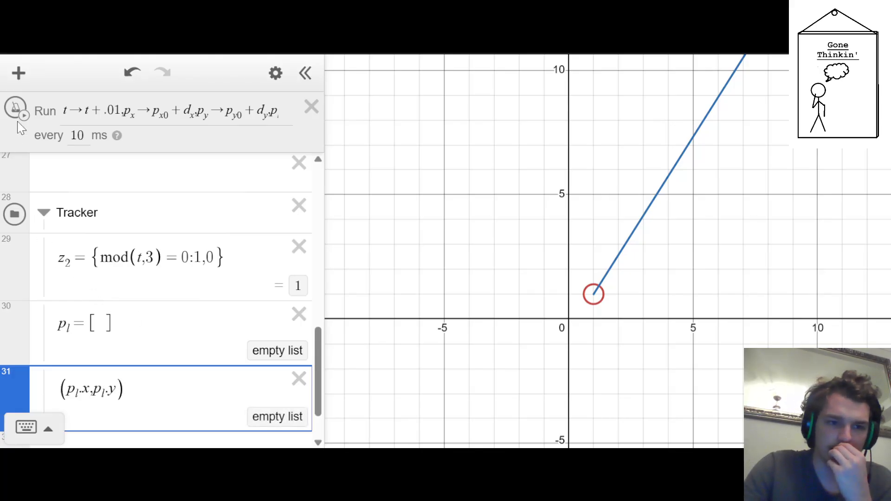
Run the ticker briefly to test the position tracking, reset the simulation, and inspect the recorded list
click(16, 108)
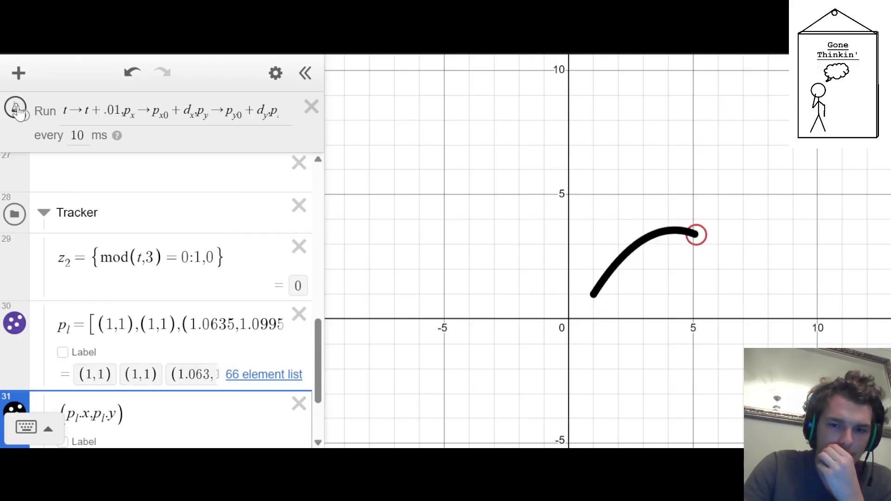
scroll(73, 246, up, 10)
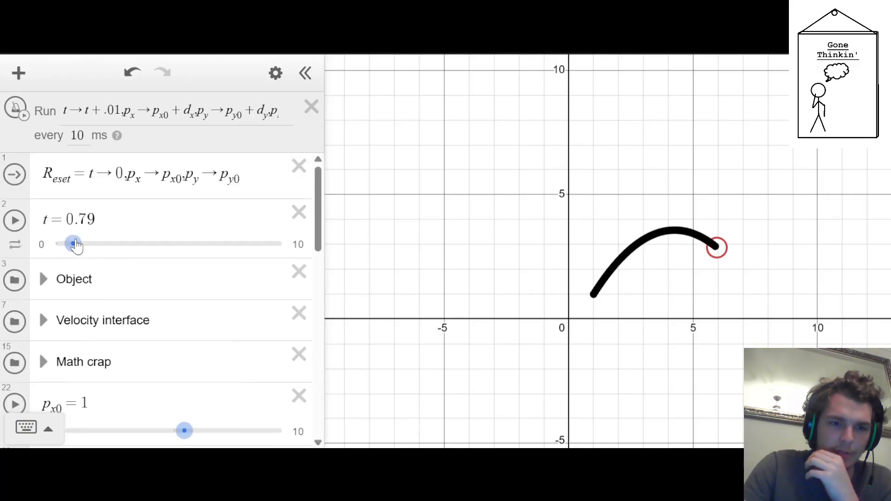
click(21, 183)
scroll(181, 233, down, 15)
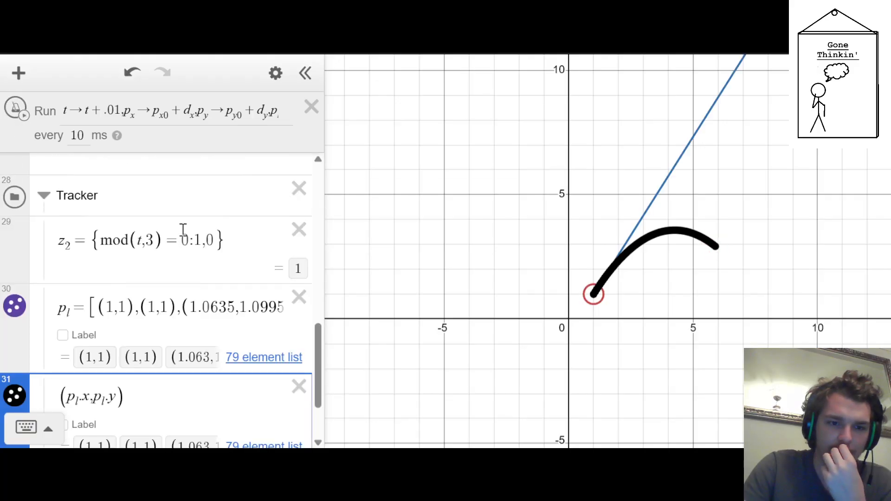
Append p_l→[] to the Reset action and run it to clear the recorded positions
scroll(183, 231, up, 15)
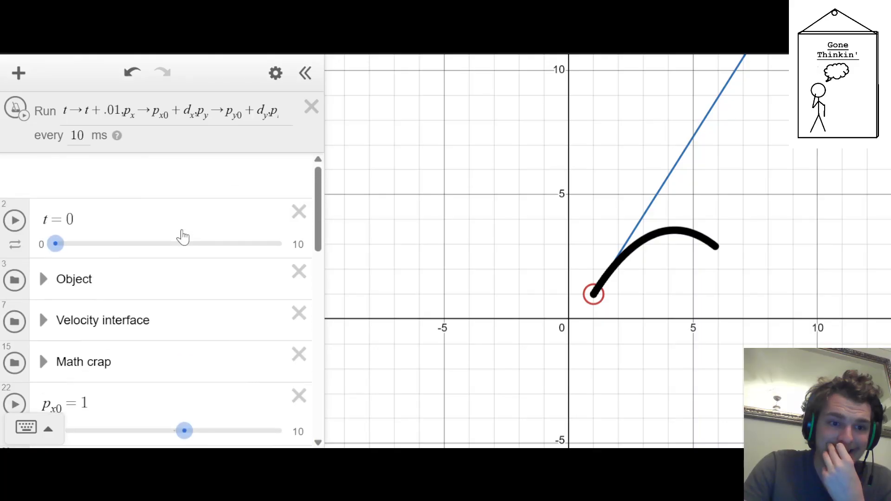
click(256, 175)
text(,p-)
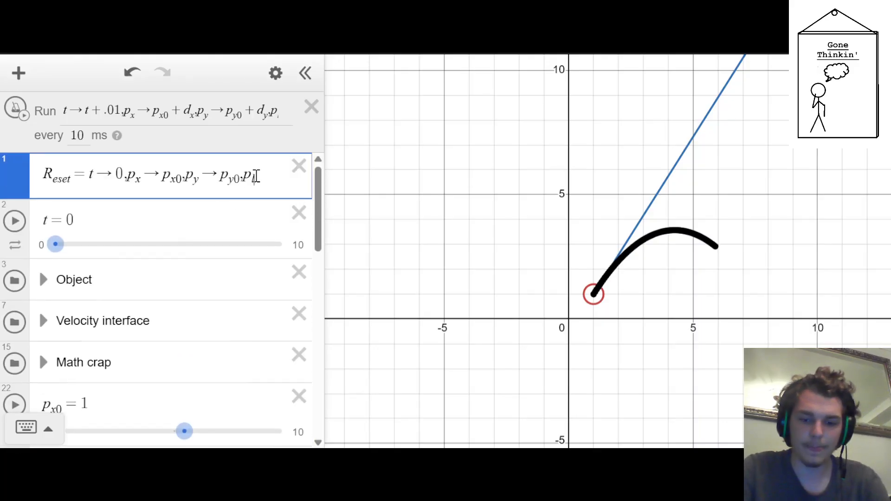
text(>[])
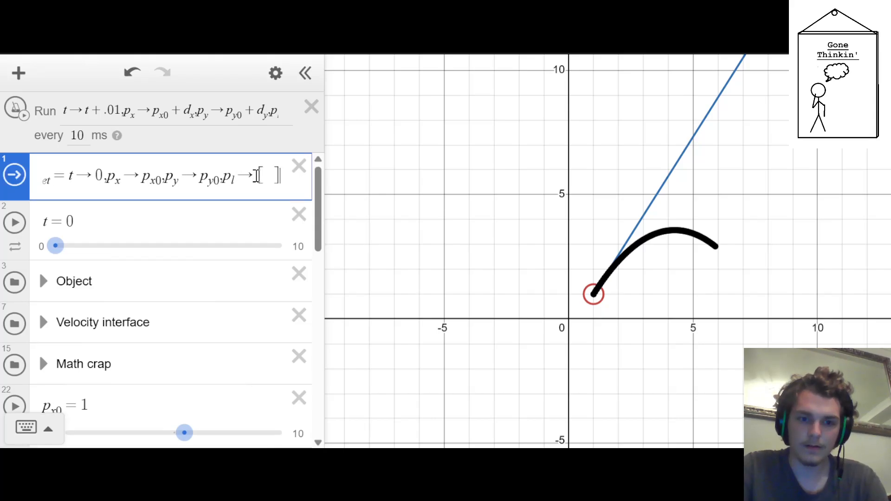
click(13, 178)
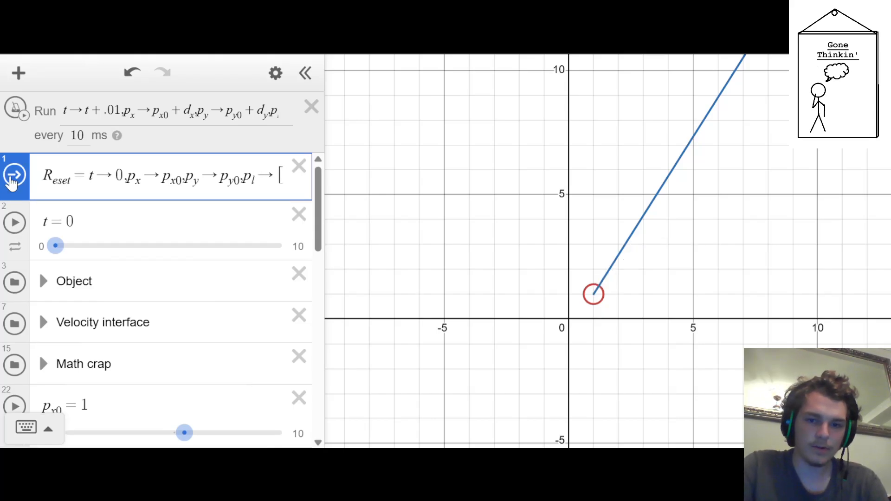
Change the mod divisor in the z_2 expression to 10
scroll(60, 259, down, 10)
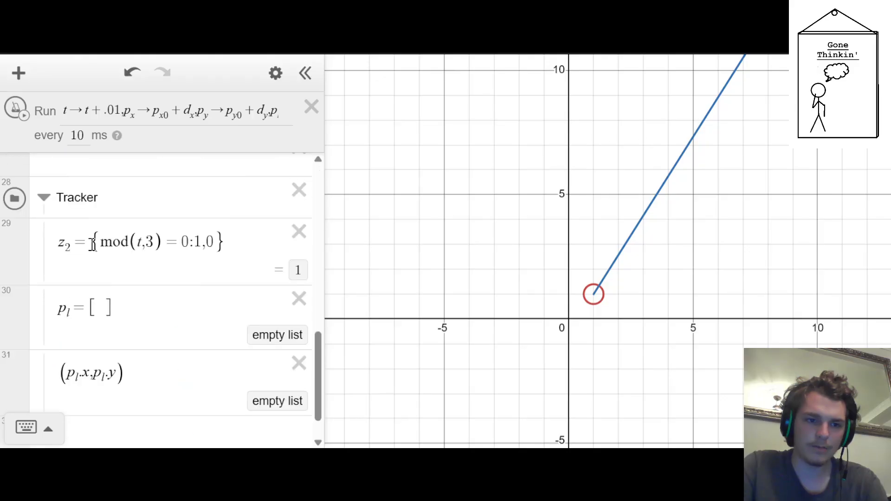
click(152, 195)
key(shift+Left)
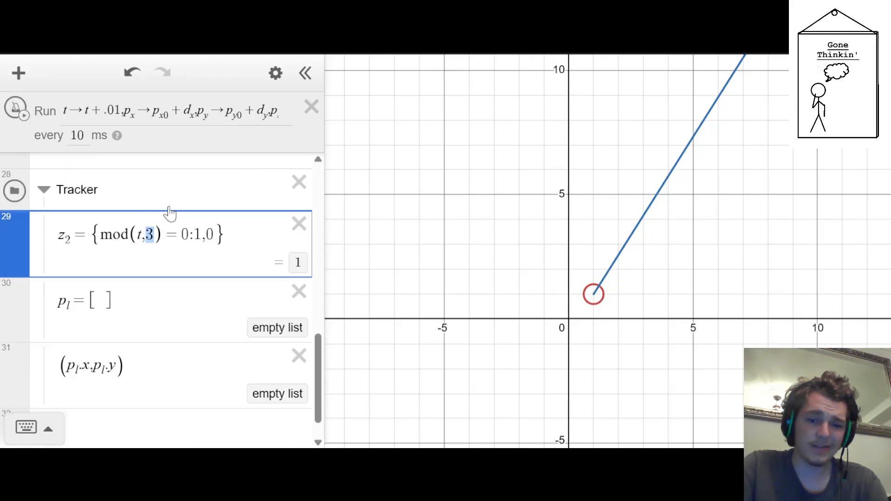
text(10)
Run and stop the ticker to test the tracked path, and check the z_2 expression in the Tracker folder
scroll(183, 240, up, 8)
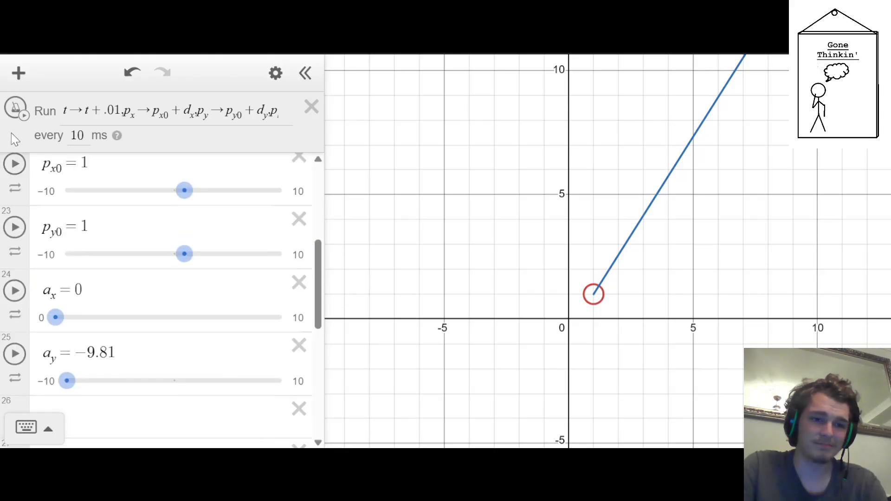
click(14, 107)
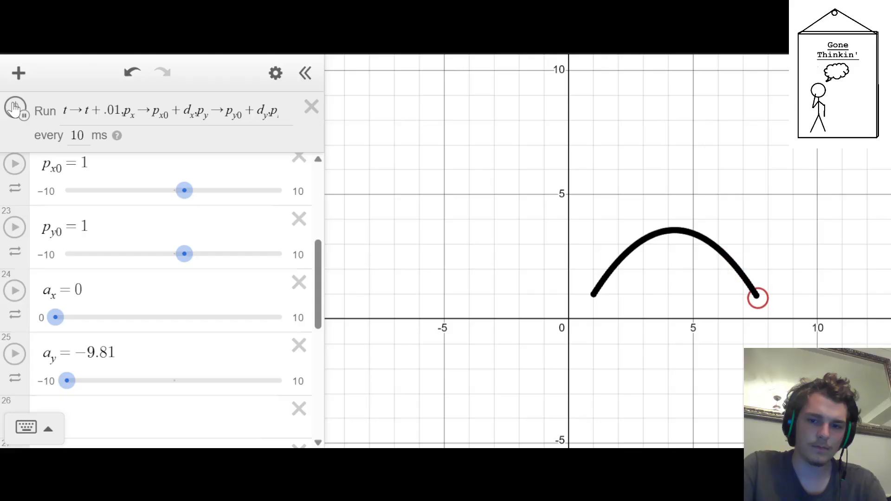
click(14, 108)
scroll(93, 239, down, 7)
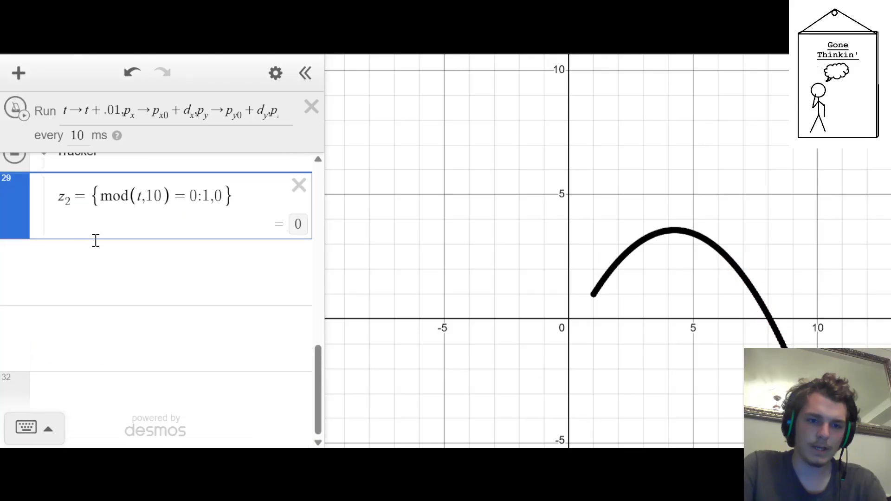
Set the mod divisor in z_2 to 12 and test the tracked path by resetting and rerunning the ticker
click(155, 200)
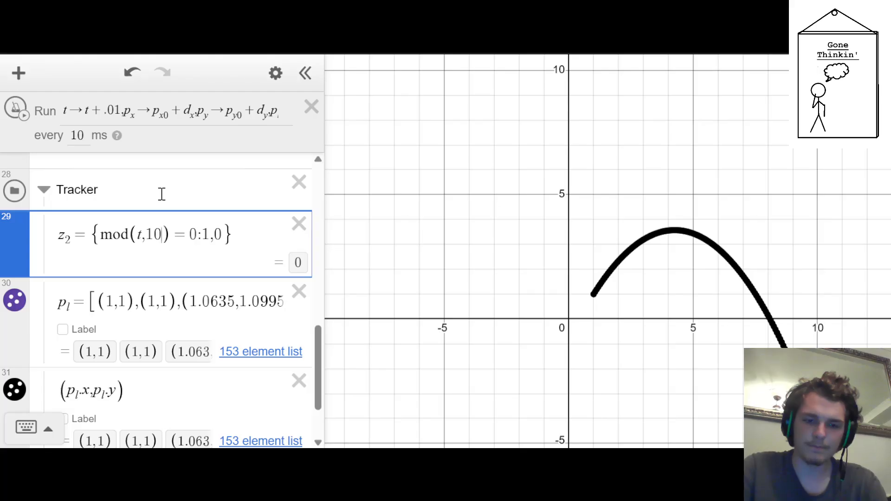
scroll(67, 258, up, 8)
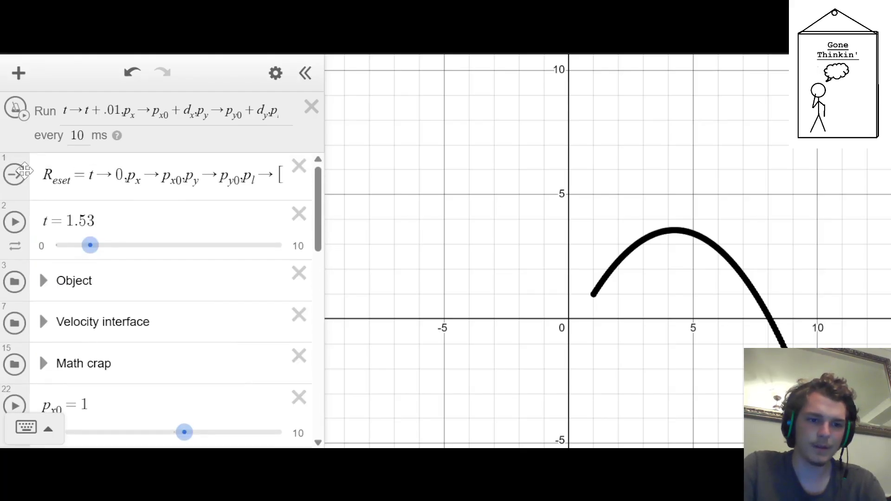
click(16, 175)
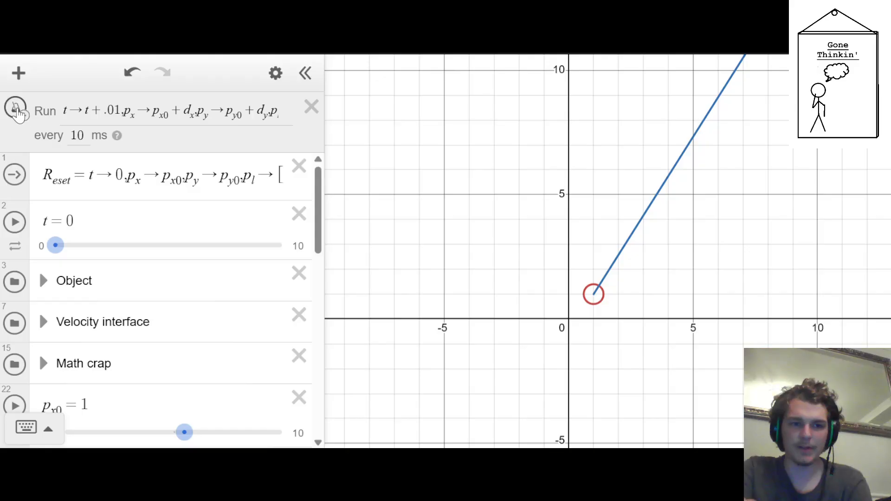
click(16, 108)
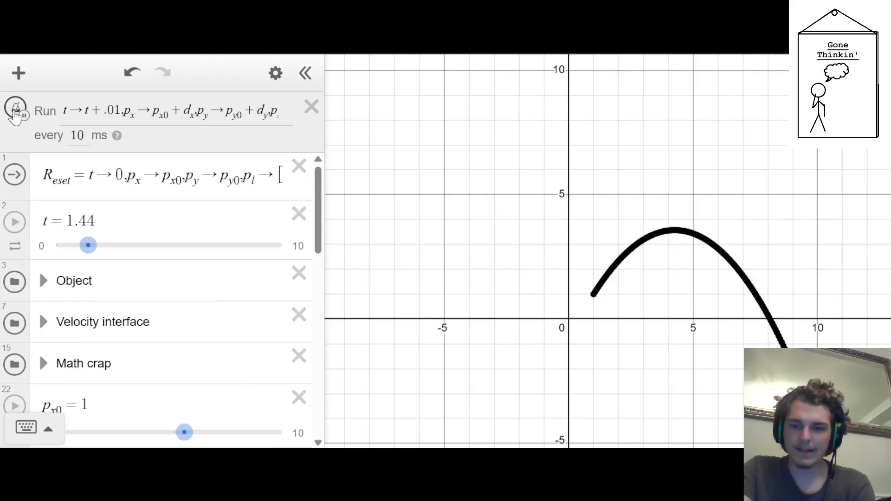
click(15, 114)
scroll(88, 309, down, 10)
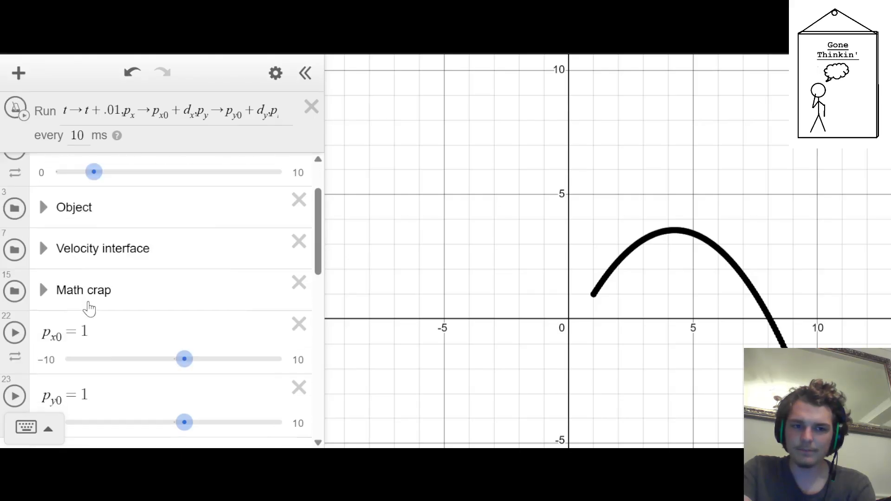
scroll(98, 299, up, 5)
scroll(99, 299, up, 10)
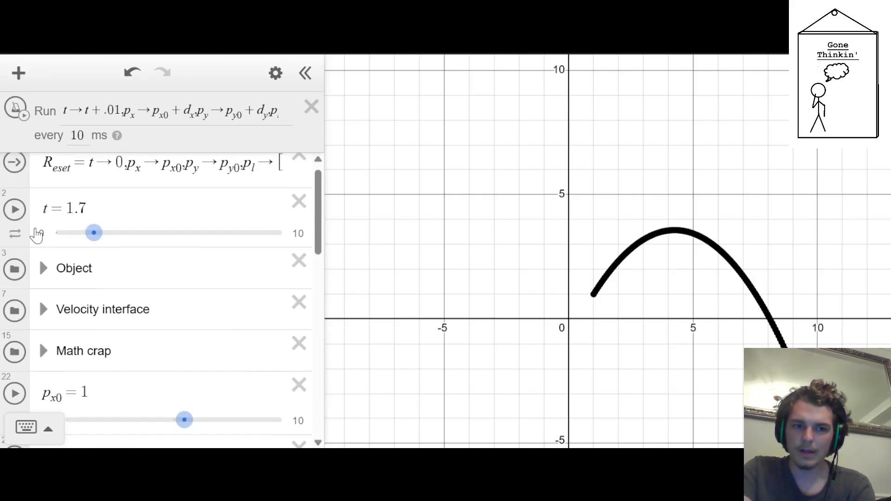
click(15, 175)
Begin an s_ave definition in the Tracker folder directly below the (p_l.x, p_l.y) expression
scroll(84, 227, down, 10)
scroll(82, 232, up, 5)
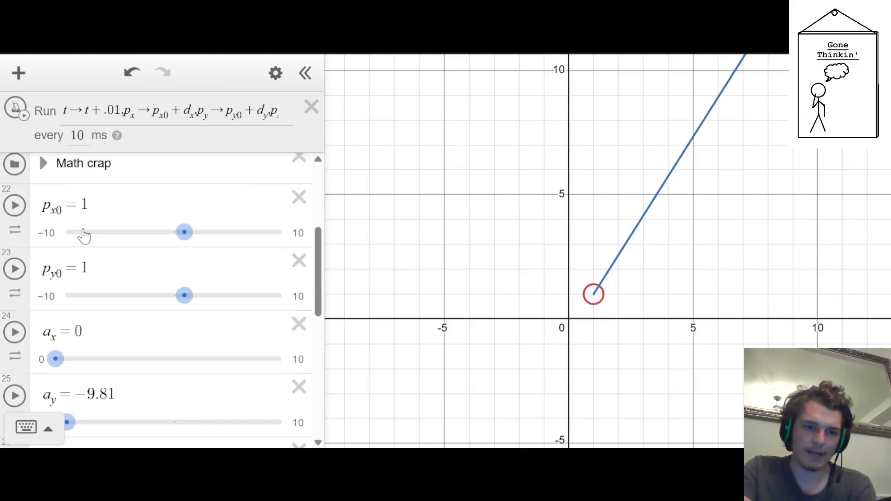
scroll(83, 230, down, 3)
scroll(46, 309, down, 3)
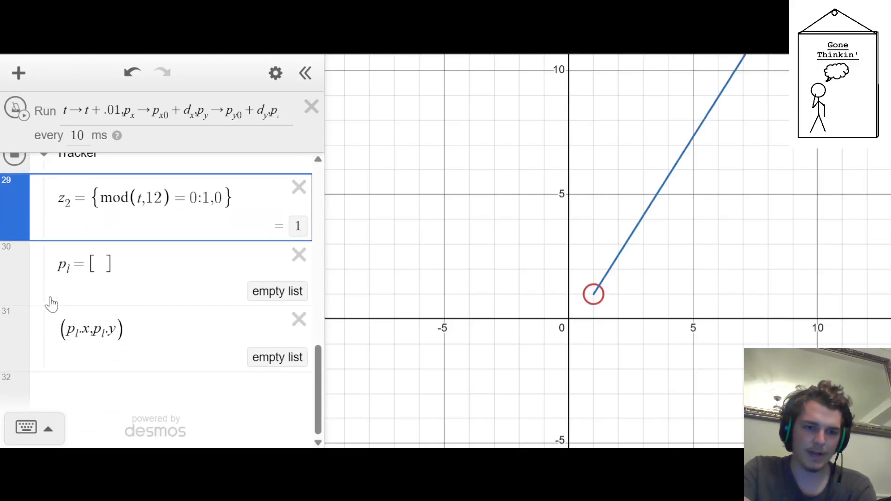
scroll(51, 304, up, 2)
scroll(51, 304, down, 2)
click(160, 336)
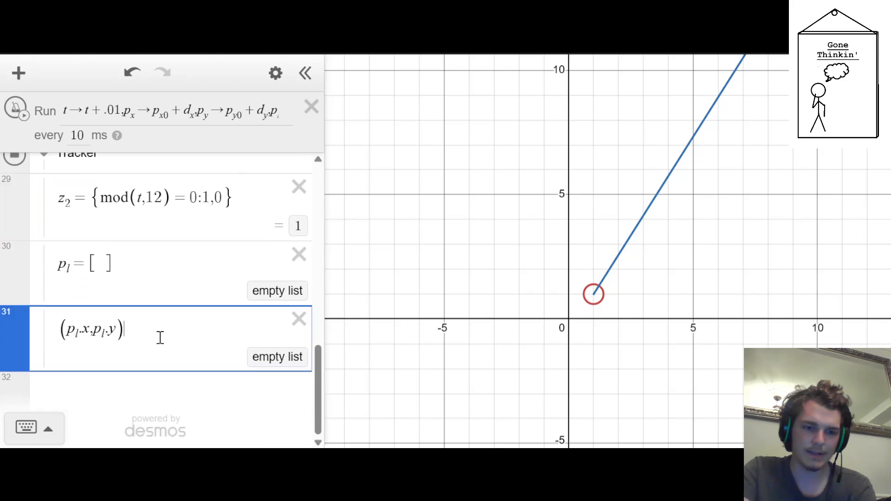
key(Return)
text(s_d)
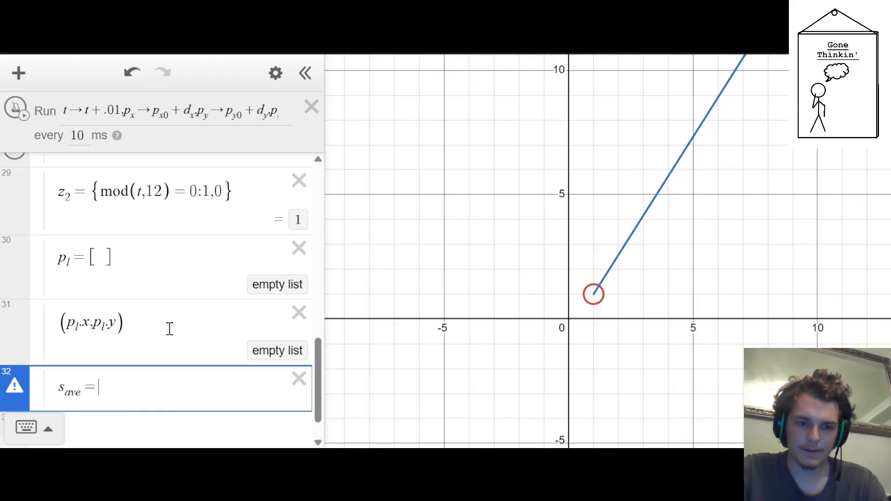
Insert an empty list s=[] between the (p_l.x, p_l.y) expression and the s_ave line
click(169, 328)
key(Return)
text(s )
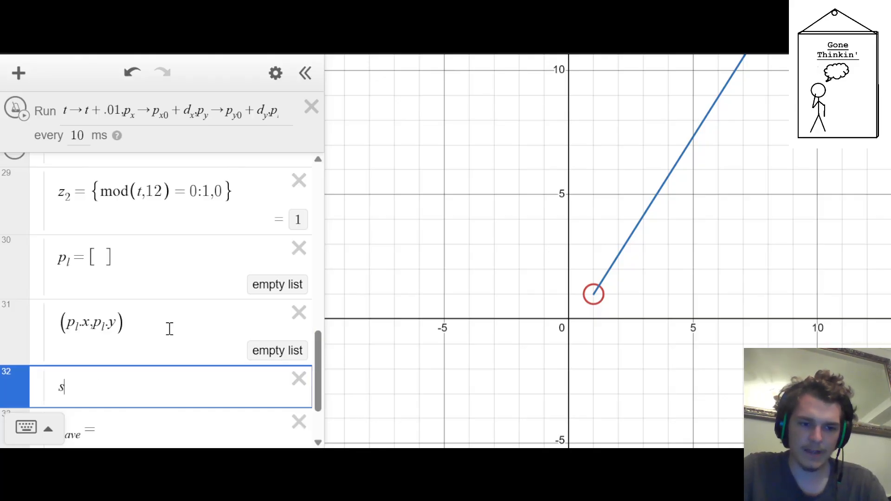
text(= [)
key(Down)
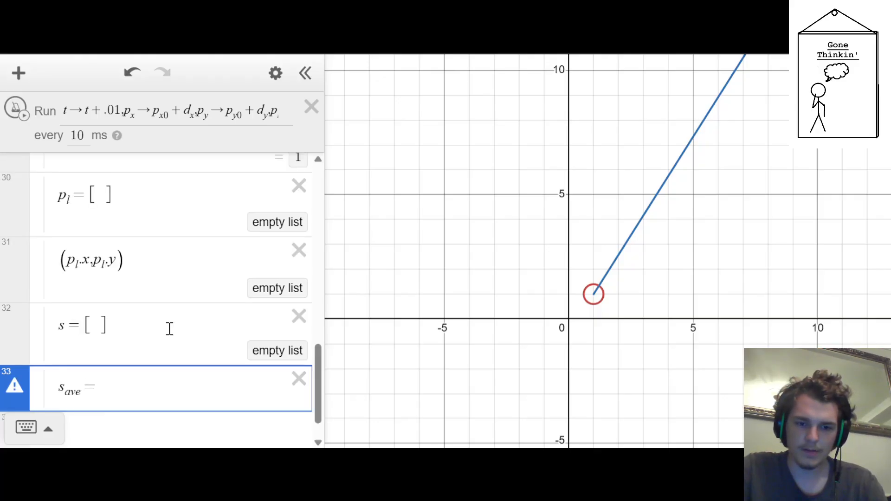
text(p_l)
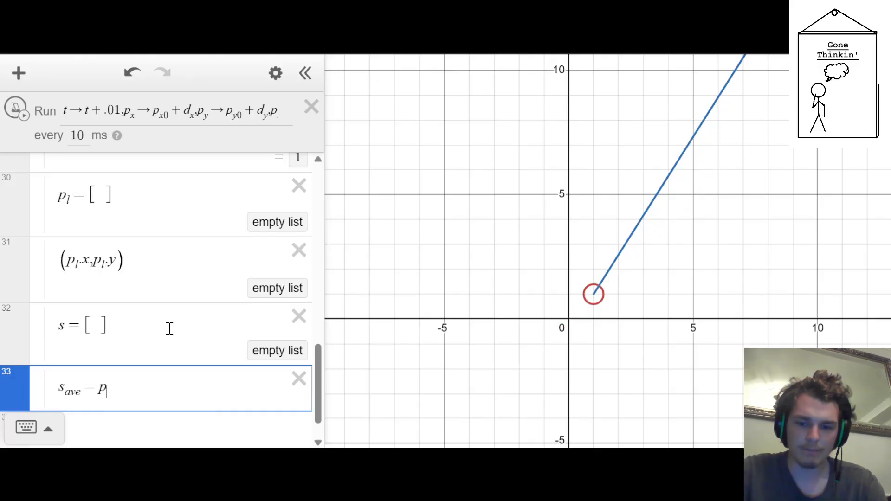
text(->)
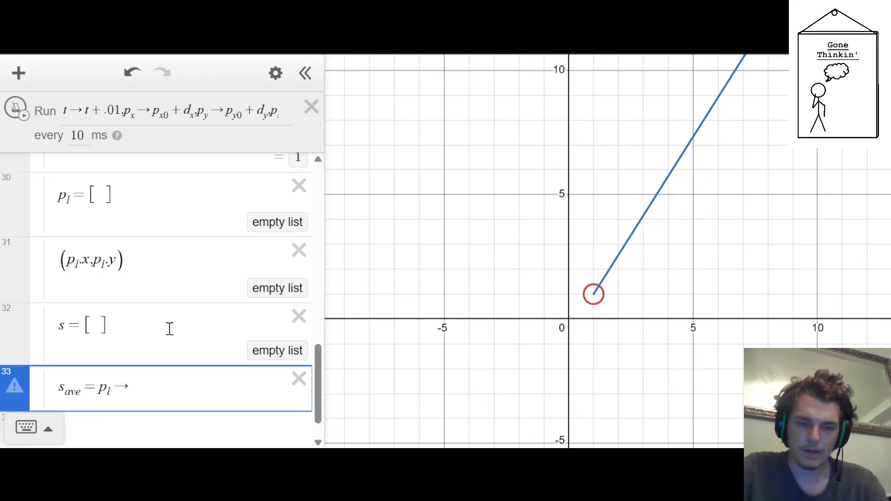
key(BackSpace)
key(BackSpace)
key(BackSpace)
Rename the empty list s to s_file and define s_ave as the action s_file→p_l
text(s)
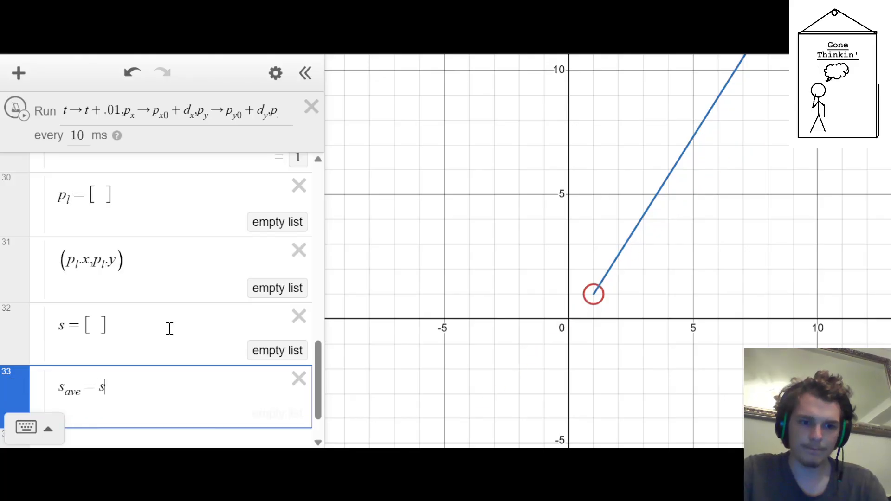
key(Up)
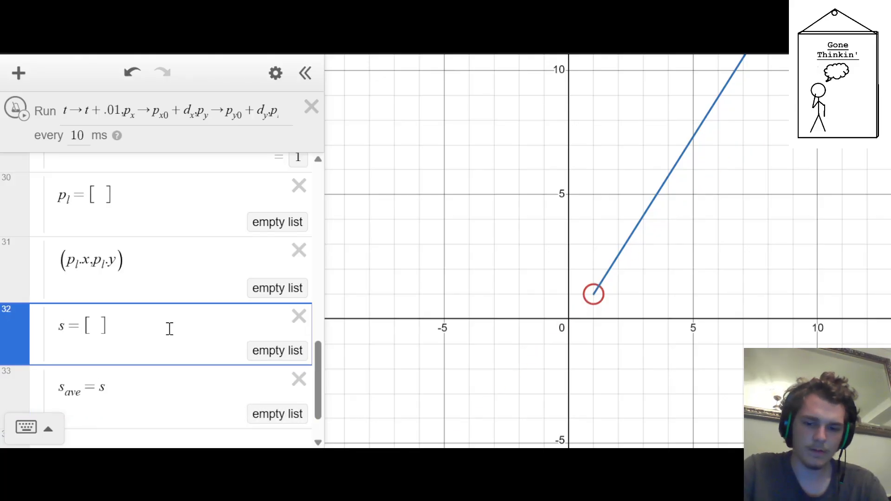
text(_file)
key(Down)
text(_file->)
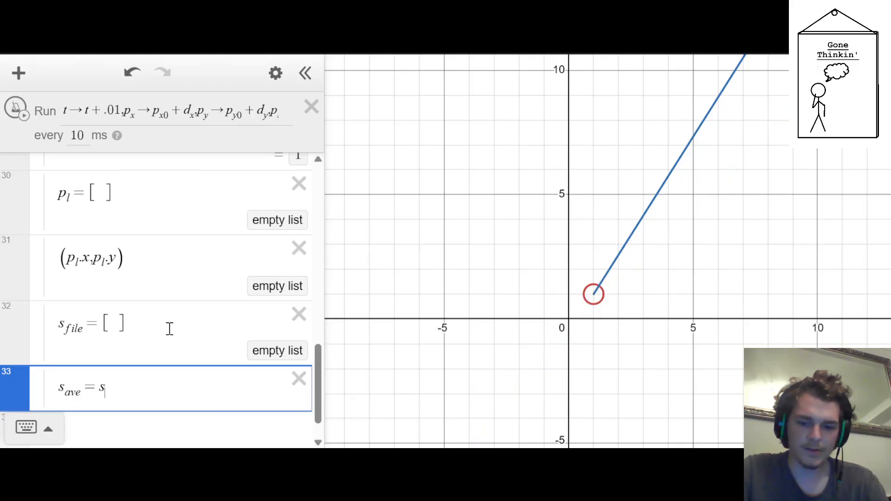
text(p_l)
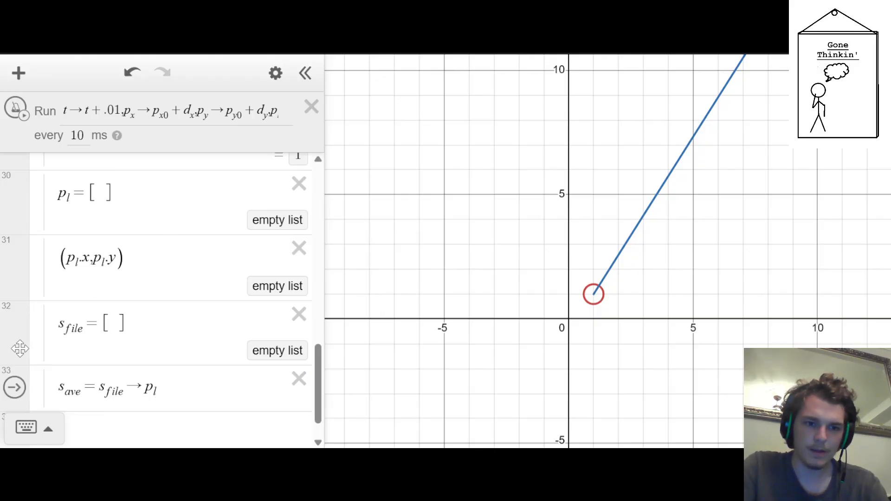
Move the s_ave action out of the Tracker folder to directly below the a_y slider
drag(14, 388, 55, 328)
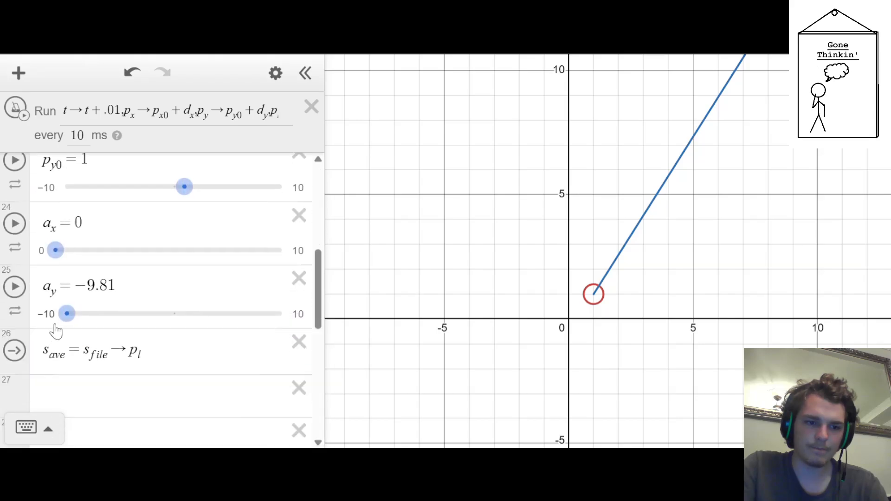
scroll(55, 330, down, 5)
scroll(55, 329, up, 2)
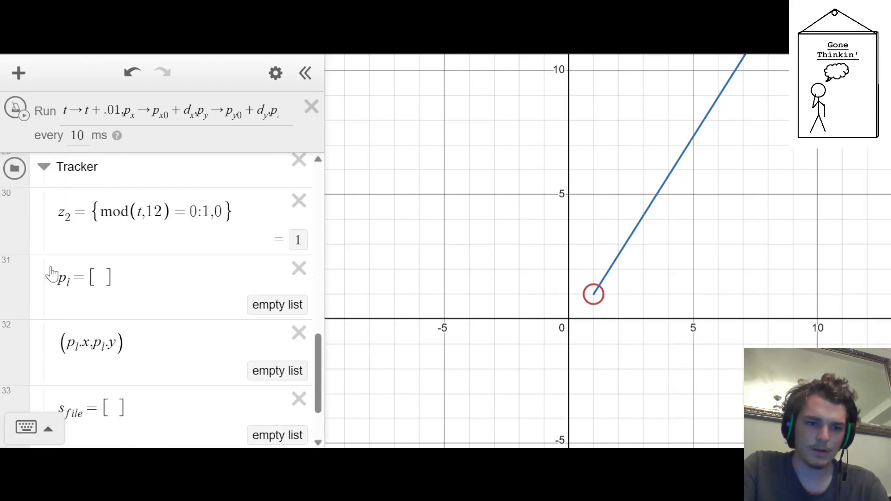
Run and stop the ticker to test the tracking, and set the mod divisor in z_2 to 20
click(18, 109)
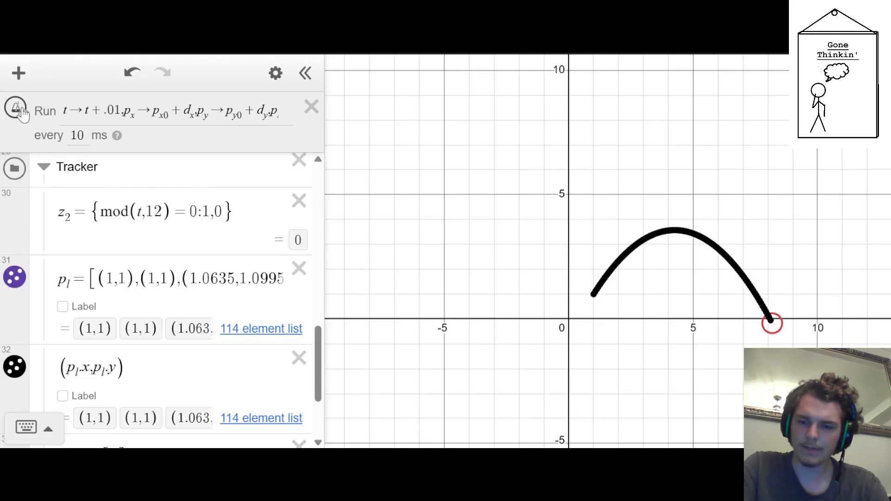
click(20, 109)
click(146, 218)
drag(149, 227, 166, 227)
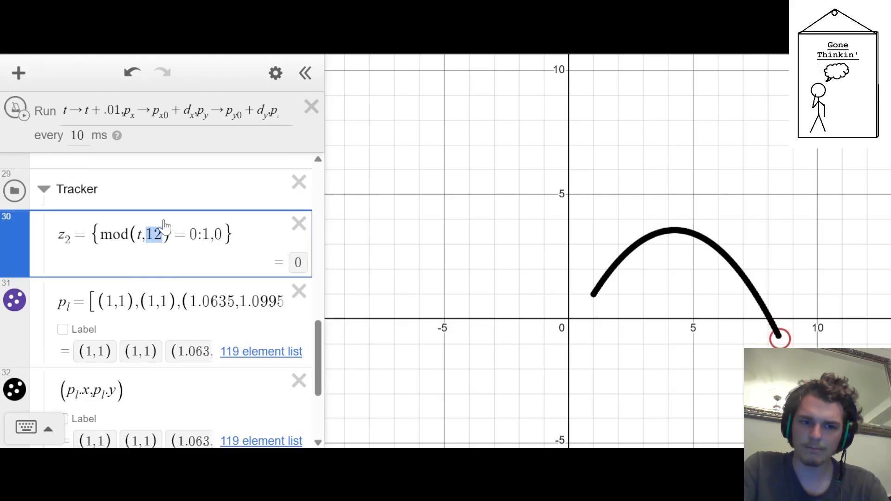
text(15)
key(BackSpace)
key(BackSpace)
key(BackSpace)
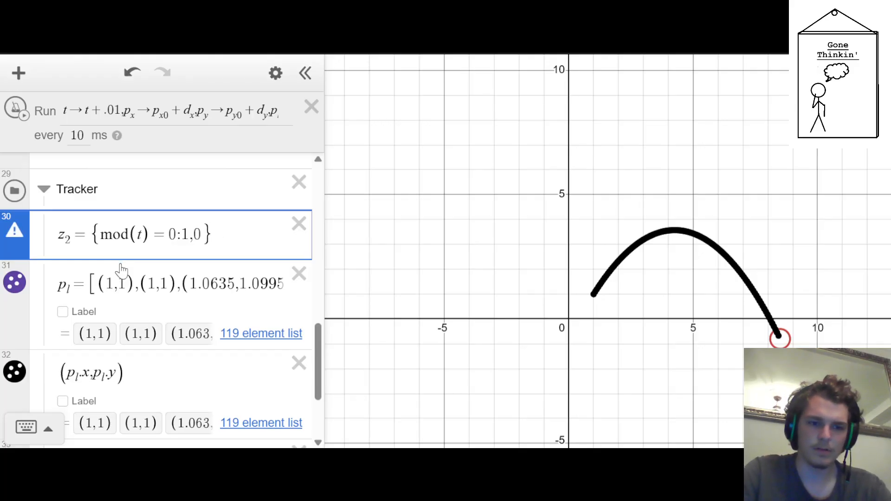
text(,20)
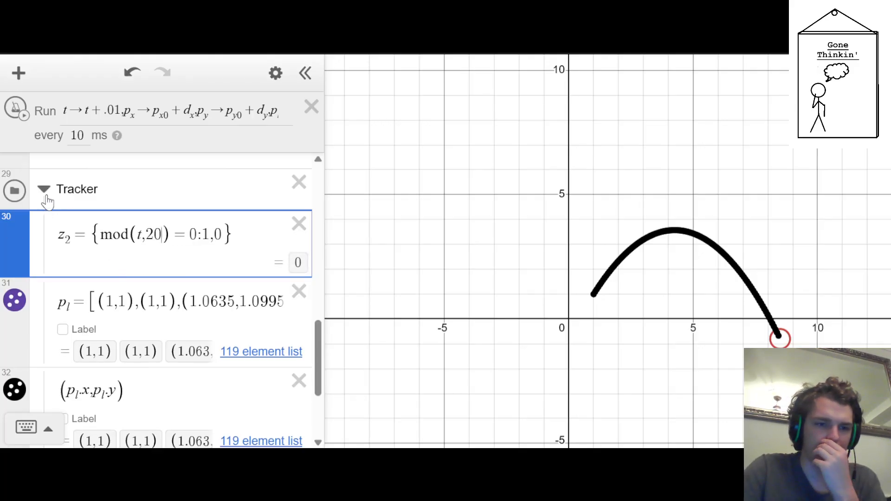
Collapse the Tracker folder, reset the simulation, and run the ticker again to test the tracked path
scroll(44, 197, up, 15)
click(18, 176)
scroll(21, 176, down, 10)
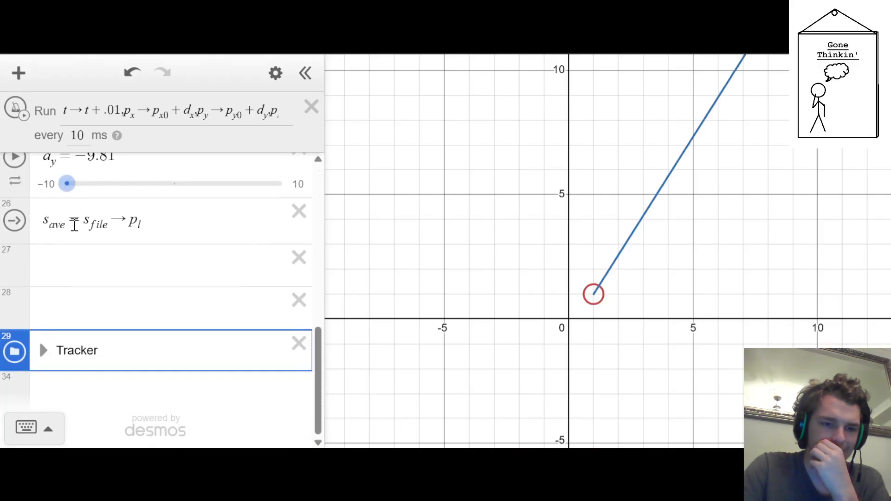
scroll(124, 224, up, 9)
scroll(110, 264, down, 4)
scroll(110, 261, down, 5)
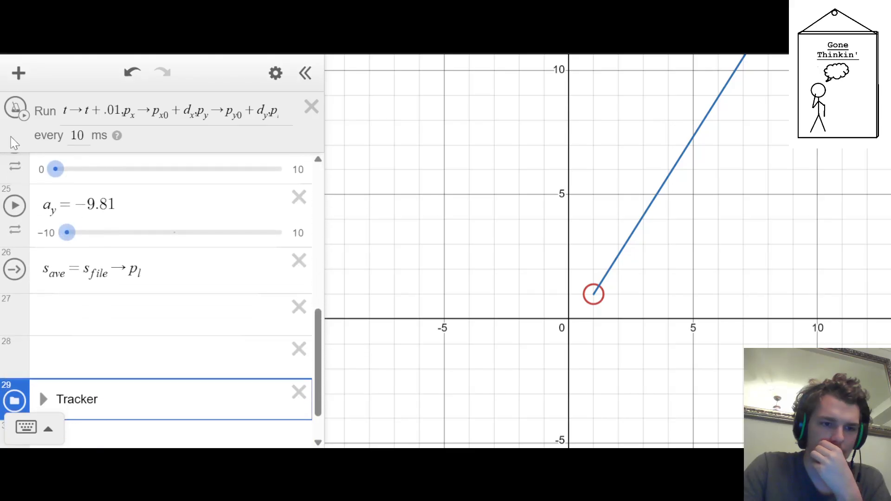
click(18, 116)
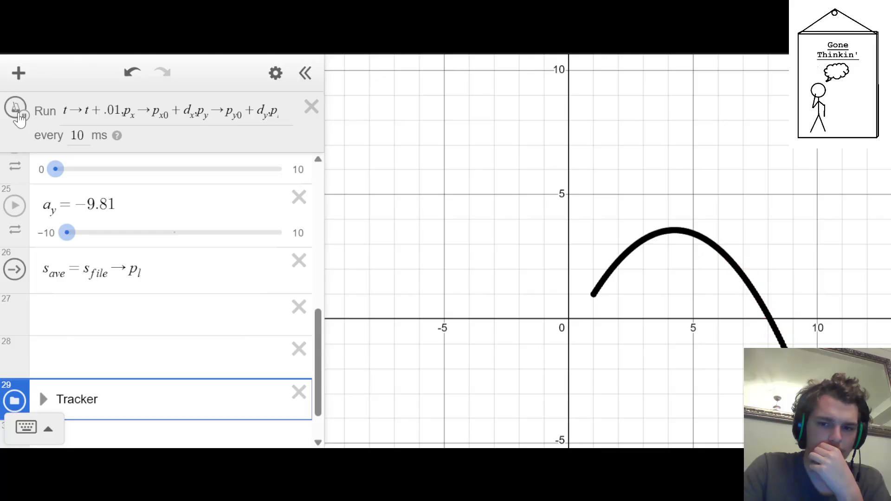
Expand the Tracker folder and set the mod divisor in z_2 to 40
click(44, 399)
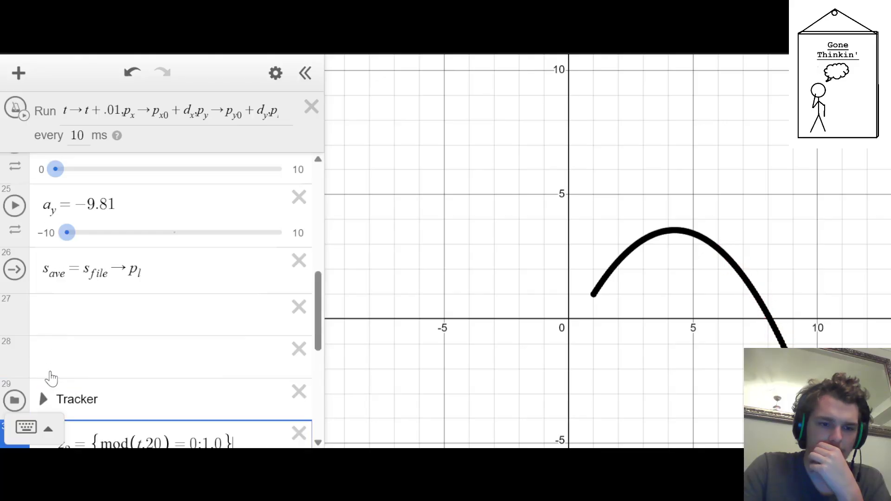
scroll(78, 288, down, 4)
scroll(82, 280, up, 2)
scroll(105, 278, down, 2)
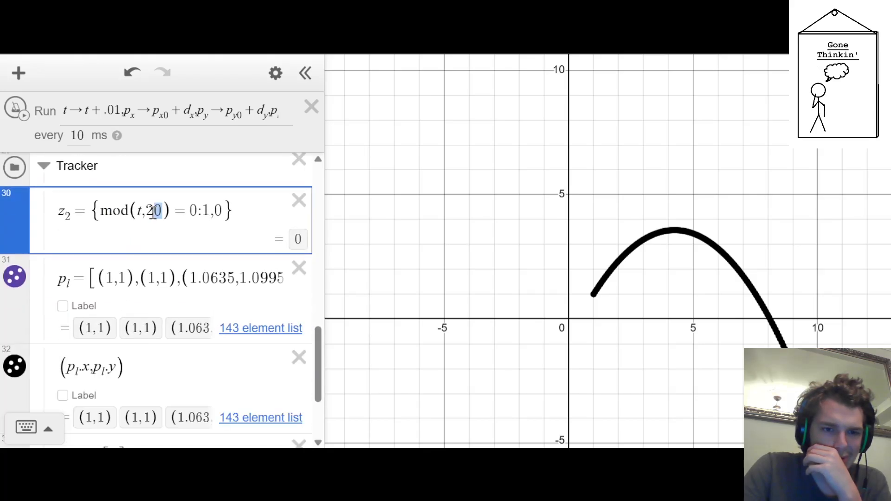
drag(153, 215, 148, 215)
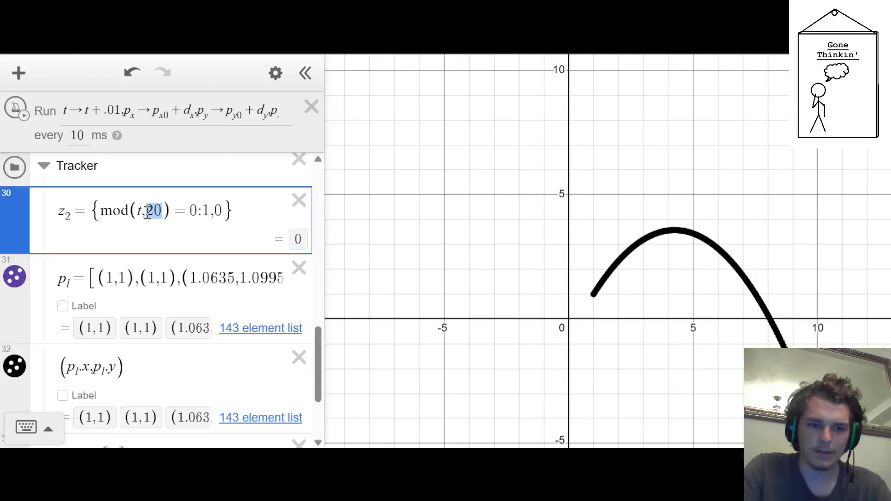
text(4)
Reset the simulation, run and stop the ticker, and examine the recorded p_l list in the Tracker folder
scroll(146, 215, up, 1)
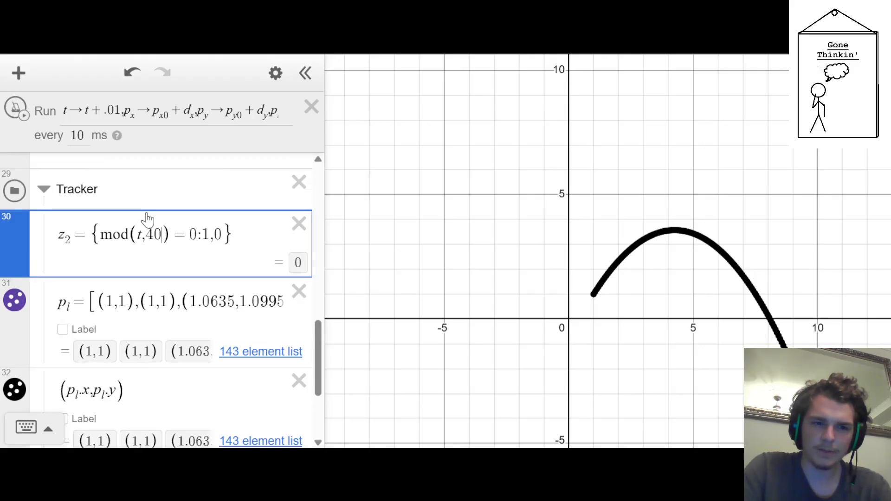
scroll(129, 209, up, 5)
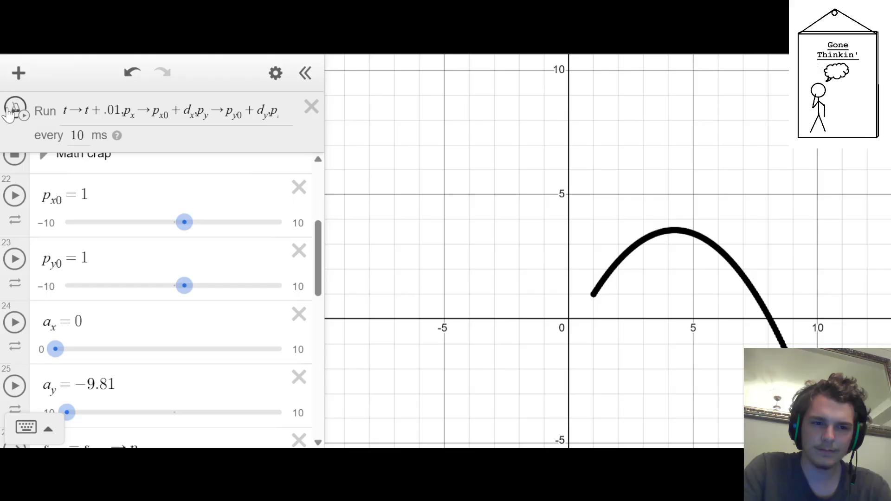
scroll(65, 195, up, 5)
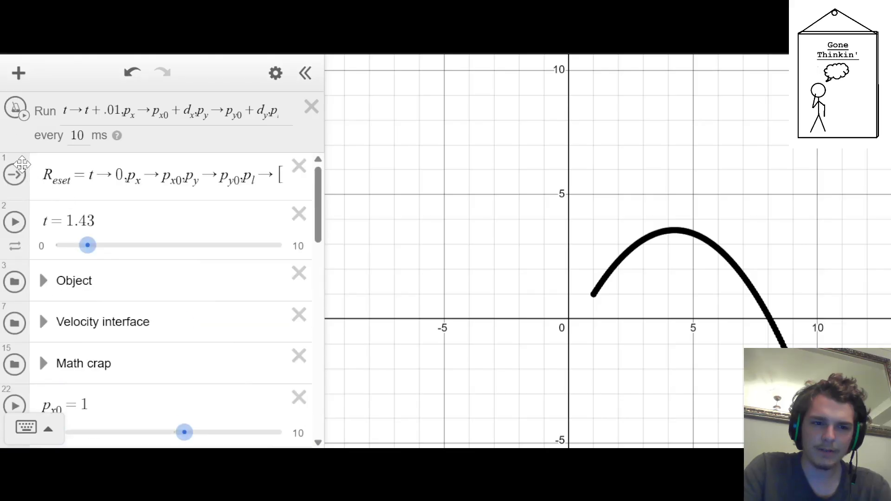
click(15, 175)
click(17, 109)
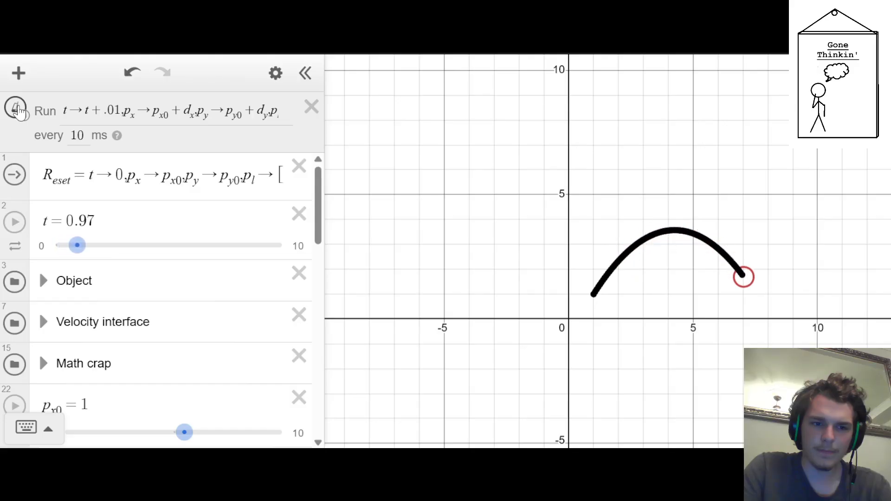
click(19, 111)
scroll(133, 348, down, 1)
scroll(134, 348, down, 10)
scroll(120, 318, up, 4)
scroll(93, 279, down, 1)
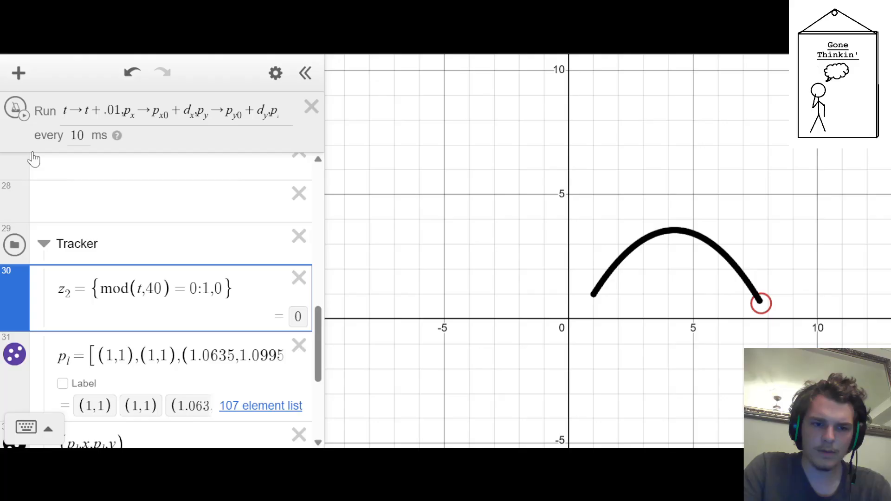
Run the ticker briefly again and stop it to test the tracking
click(16, 110)
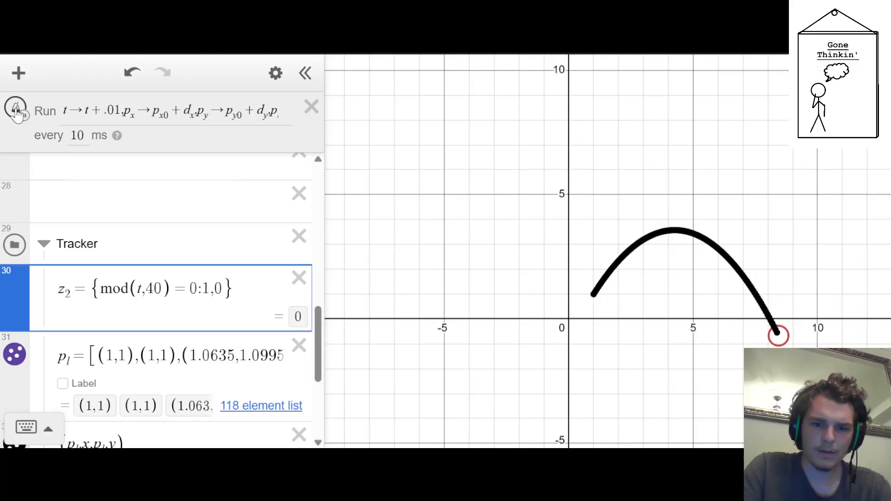
click(16, 111)
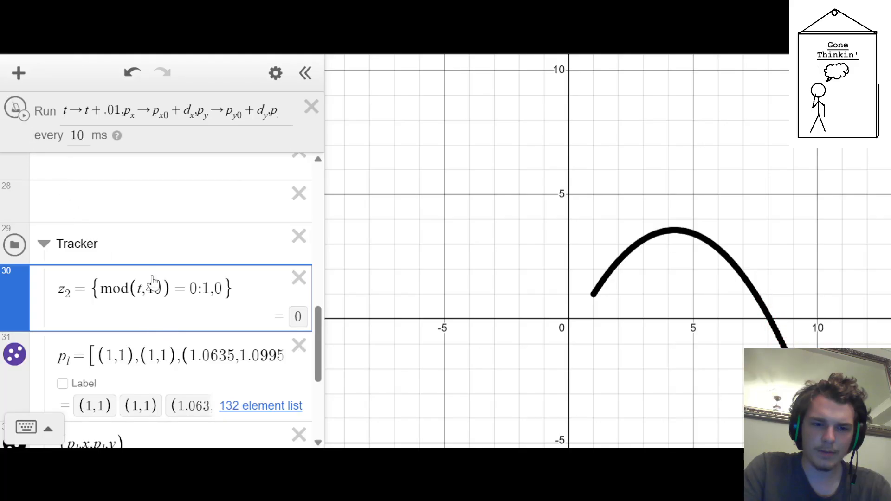
Evaluate mod(.01,40) in a temporary expression inside the Tracker folder, and delete that expression
click(168, 237)
key(Return)
text(mod()
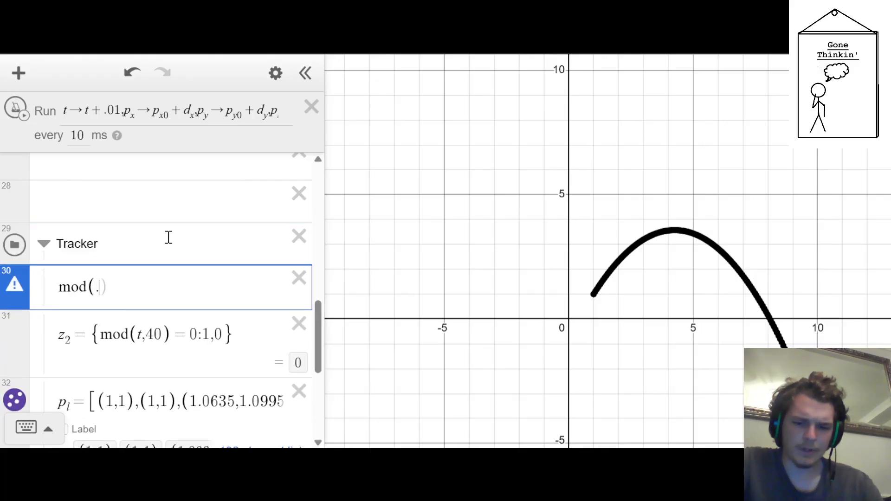
text(.01)
key(Right)
key(Left)
text(,)
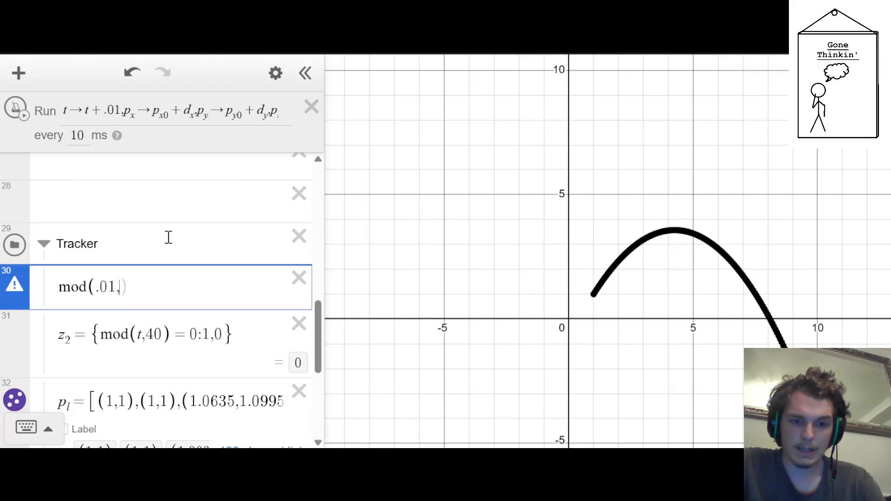
text(3)
key(BackSpace)
text(40)
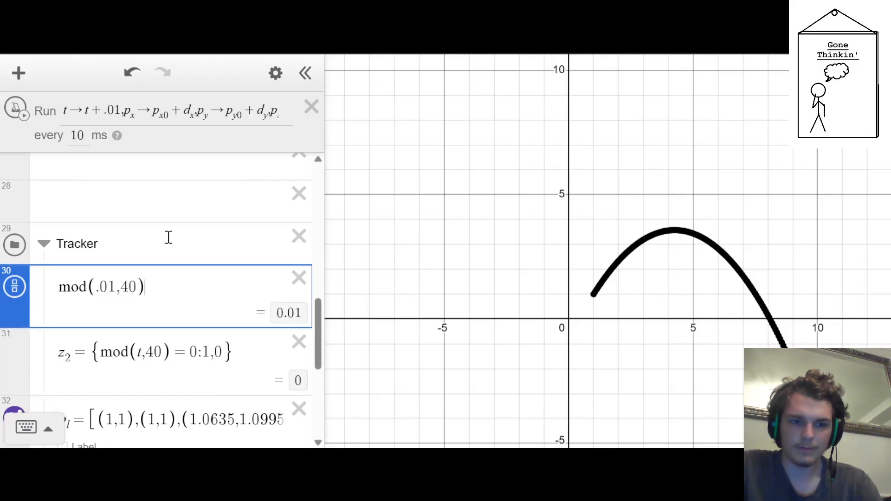
click(299, 277)
Try t/3 as the mod divisor in z_2 and clear it again
click(159, 296)
key(BackSpace)
key(BackSpace)
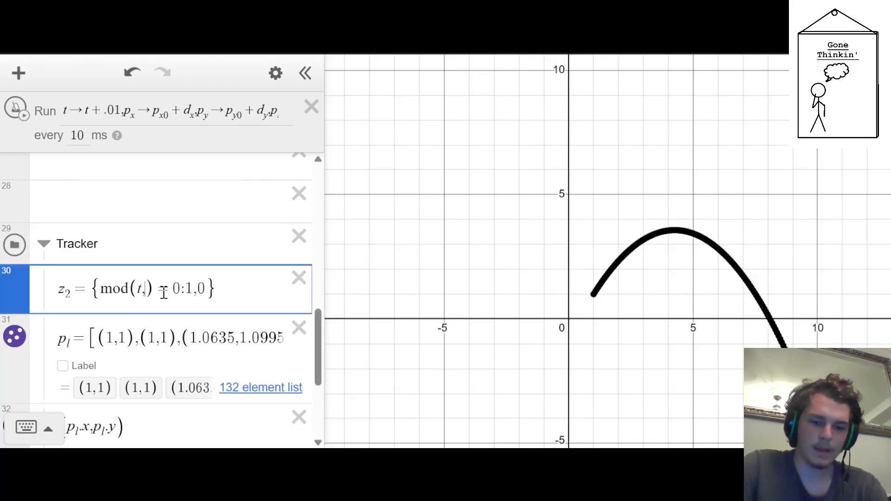
text(t/)
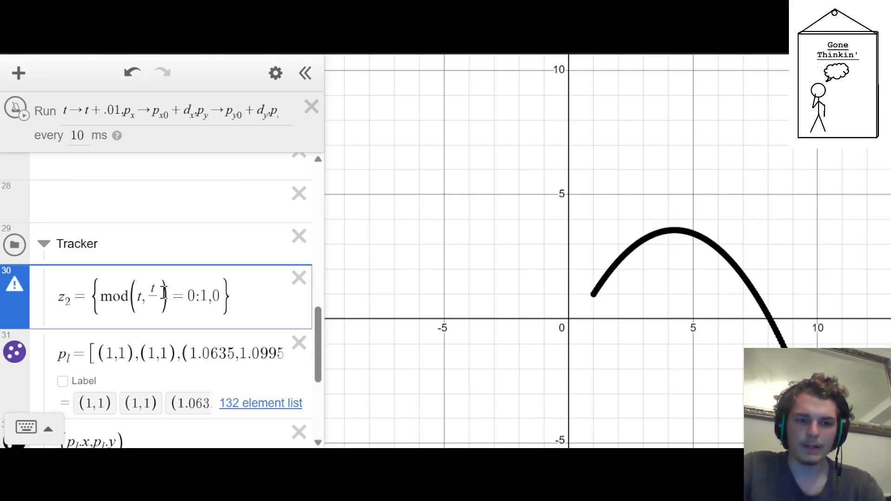
text(3)
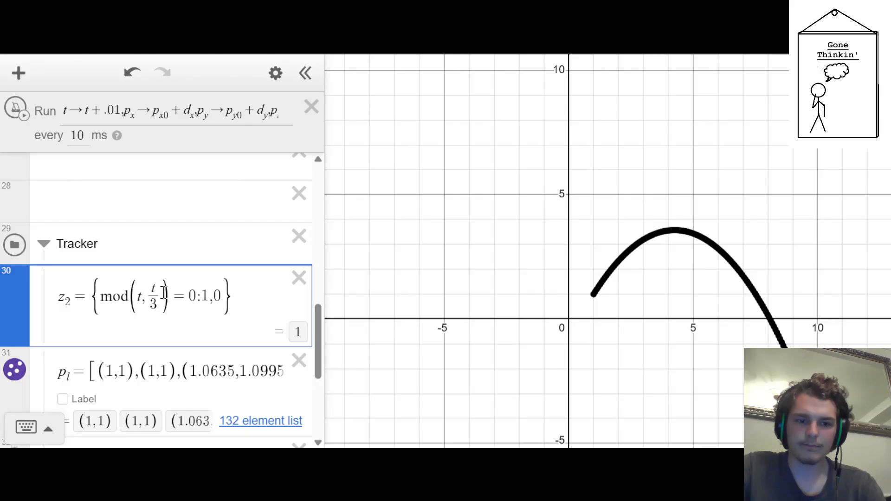
key(BackSpace)
key(BackSpace)
key(BackSpace)
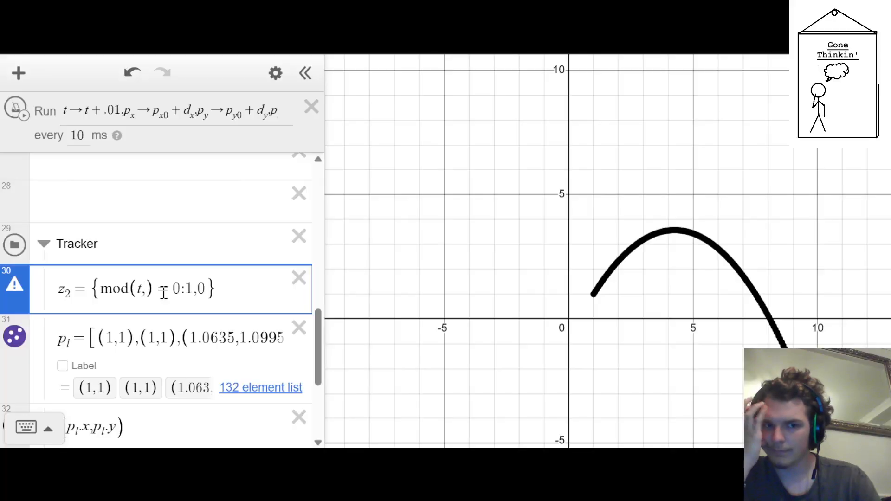
Set the mod divisor in z_2 to .01/5
text(.01)
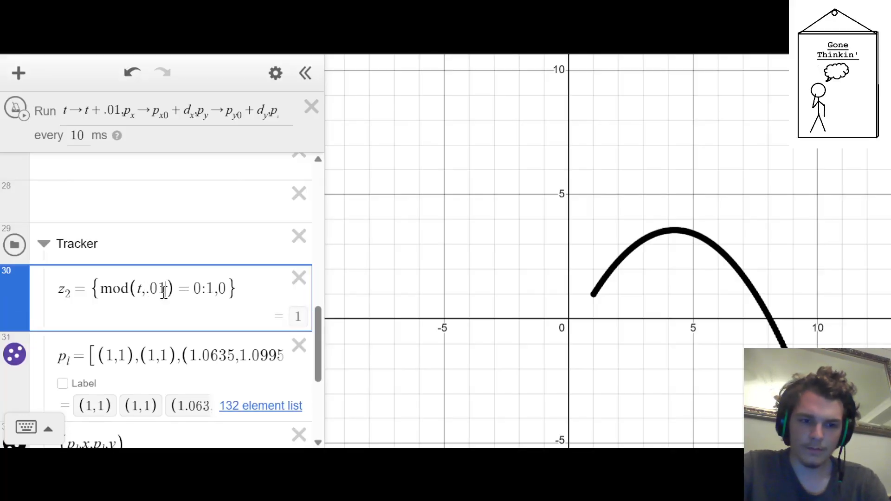
text(/)
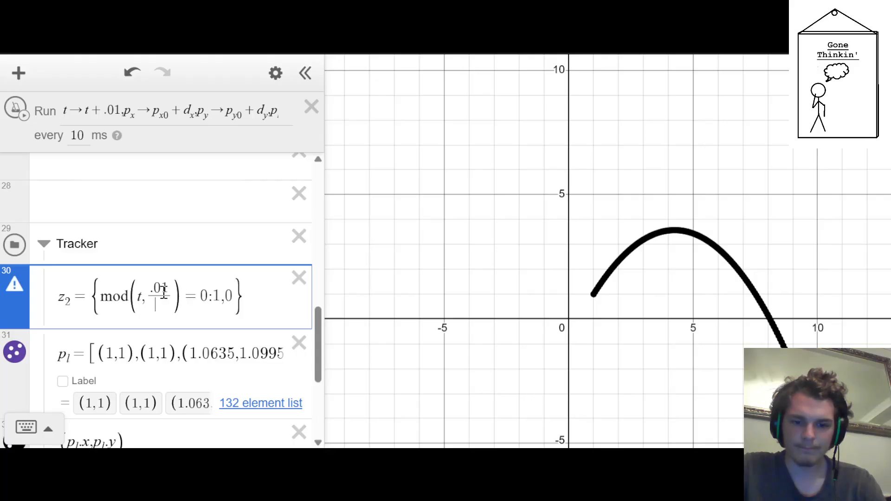
text(5)
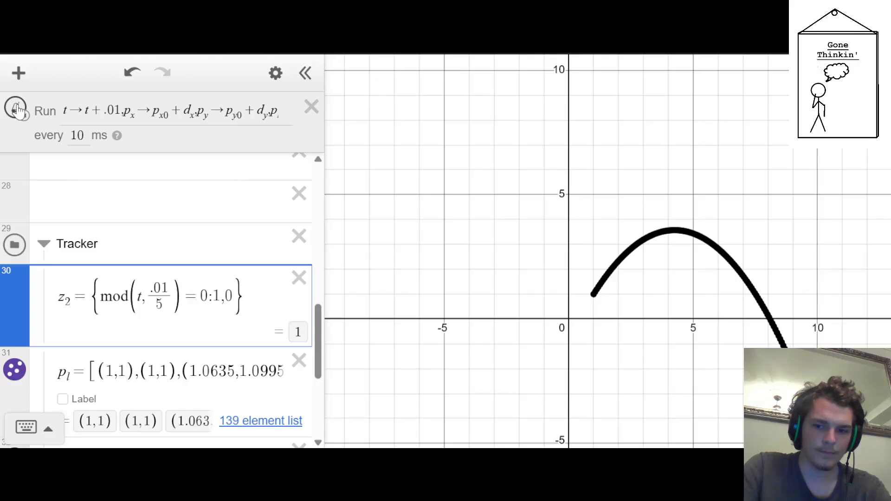
Reset the simulation, run and stop the ticker, and check the points recorded in p_l with the .01/5 divisor
click(19, 111)
scroll(66, 212, up, 8)
click(16, 175)
click(14, 110)
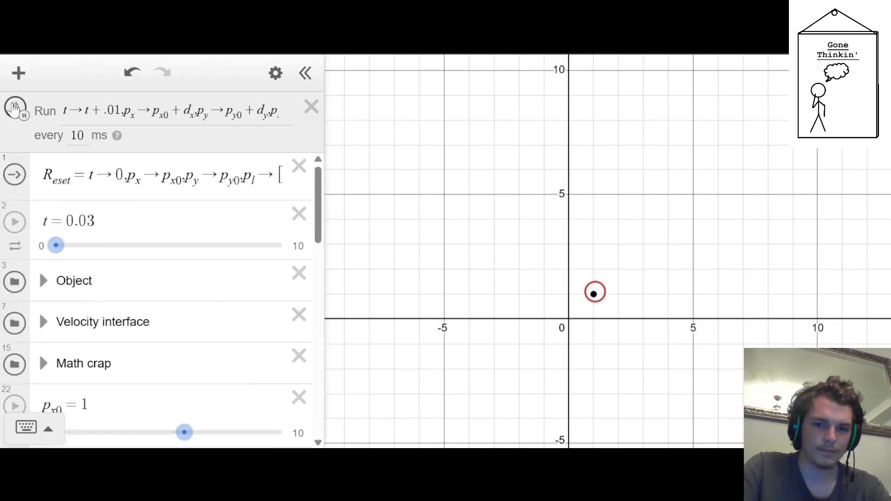
scroll(38, 232, down, 10)
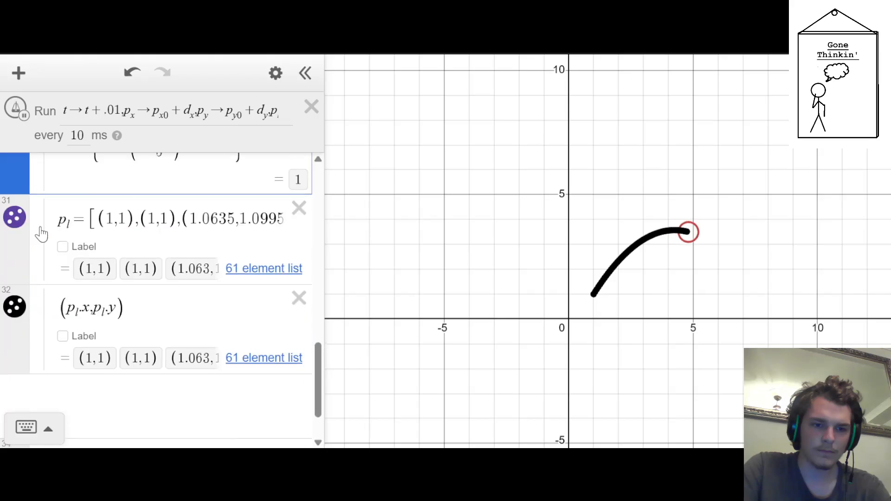
scroll(41, 234, up, 3)
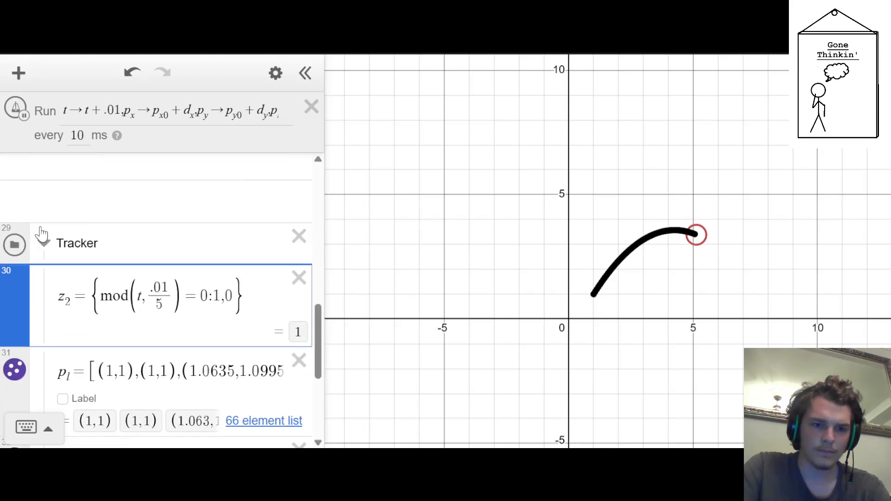
click(16, 111)
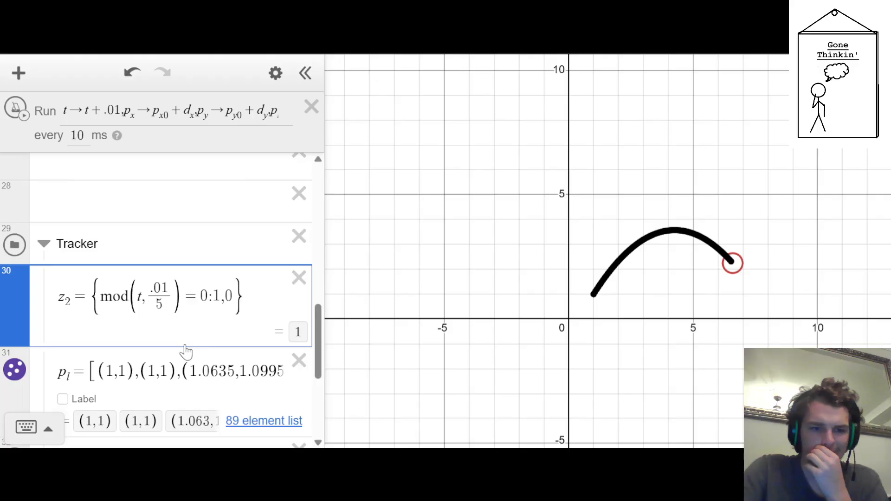
scroll(186, 352, down, 3)
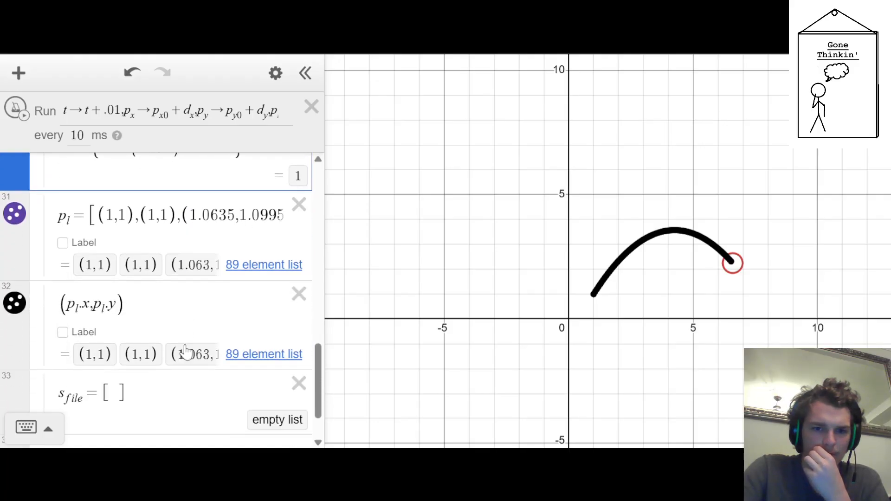
scroll(185, 351, up, 2)
Extend the ticker's p_l update so that join(p_l,(p_x,p_y)) is multiplied by z_2 and divided by z_2
drag(179, 116, 445, 119)
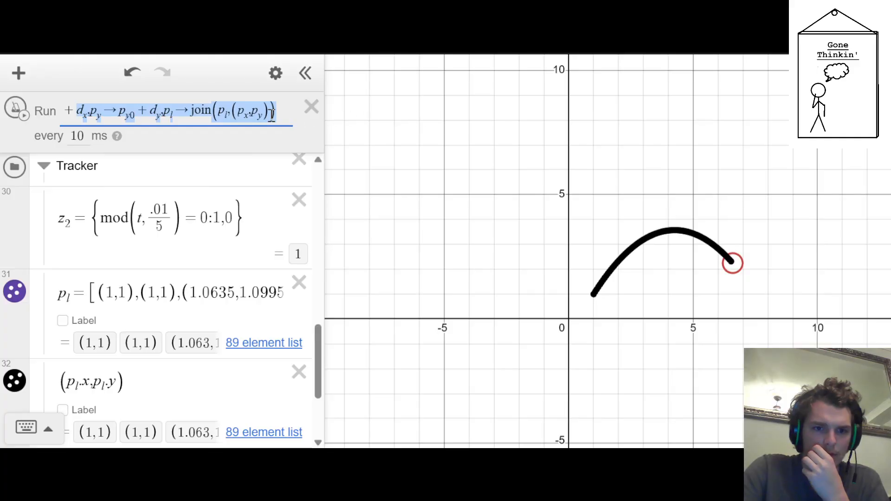
click(277, 117)
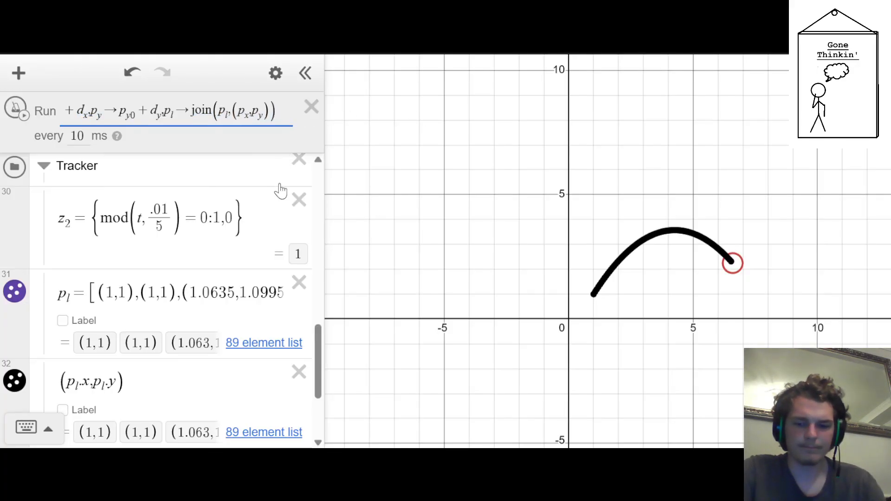
text(z_2)
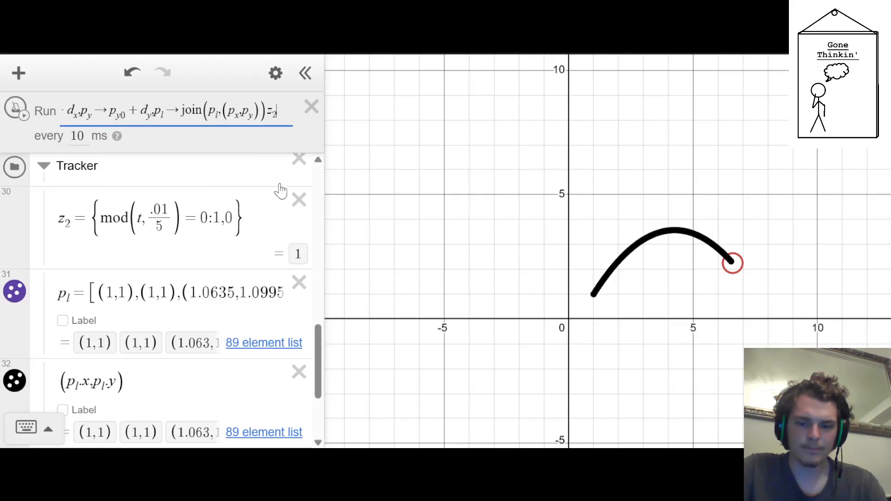
text(/z_2)
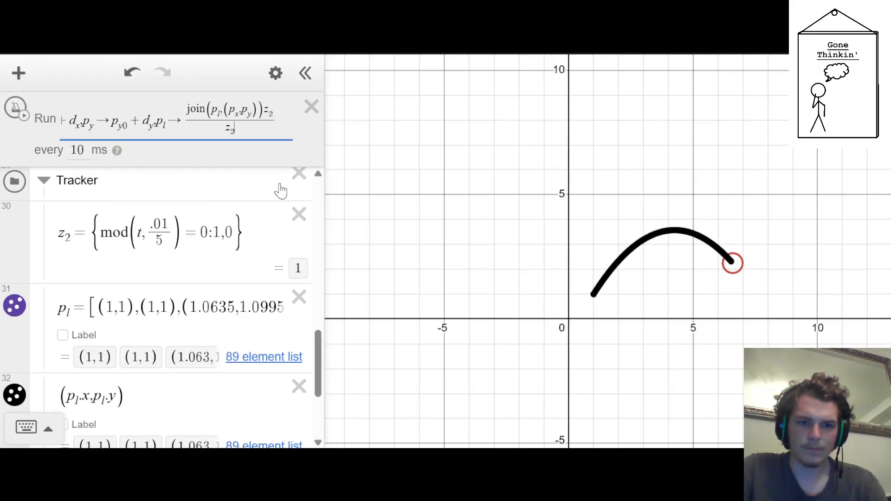
Reset the simulation, then run and stop the ticker to test the z_2 condition on the tracked path
scroll(167, 278, up, 10)
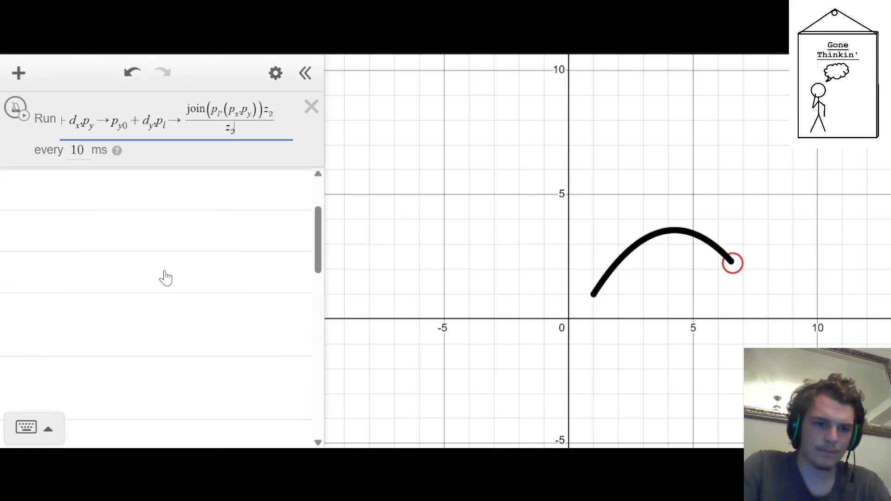
click(14, 190)
scroll(66, 199, down, 10)
scroll(65, 199, down, 3)
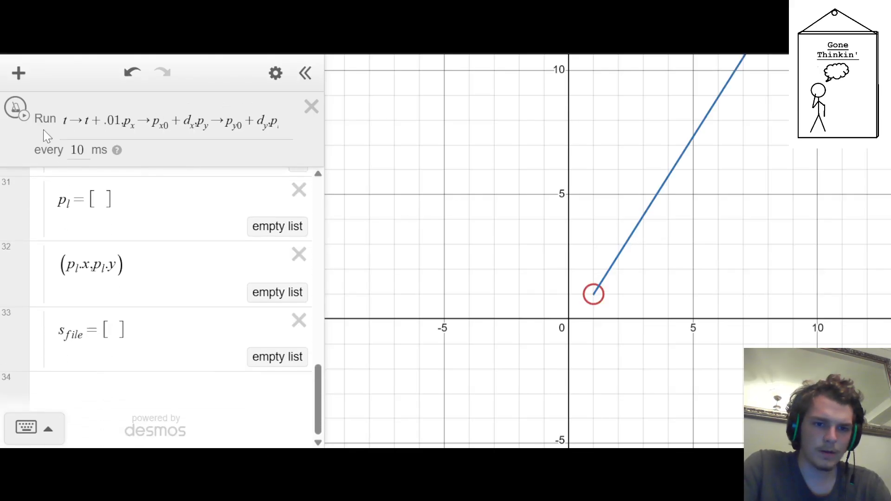
click(24, 115)
scroll(51, 213, up, 3)
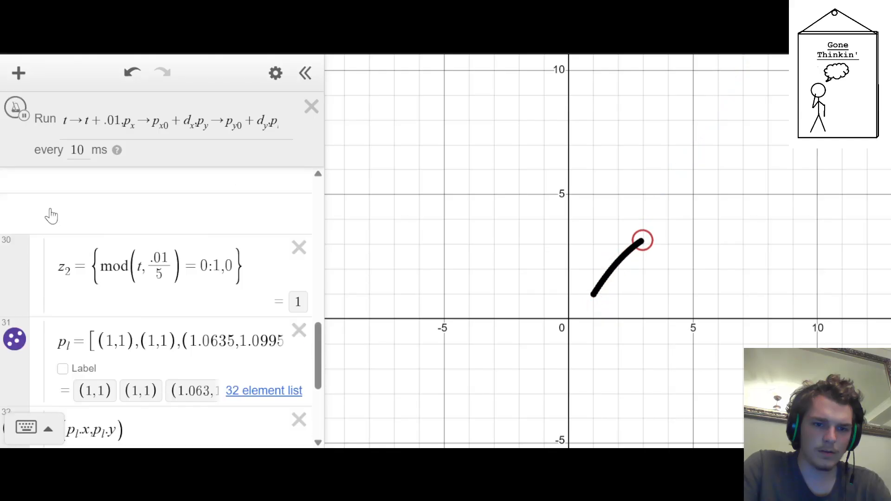
click(21, 114)
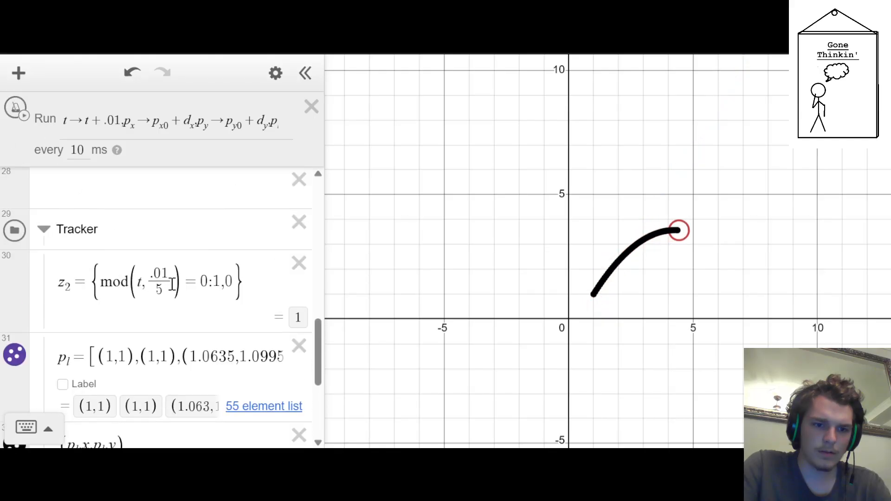
Try 2, 3, 4 and 1 as the mod divisor in z_2
drag(171, 284, 155, 281)
text(2)
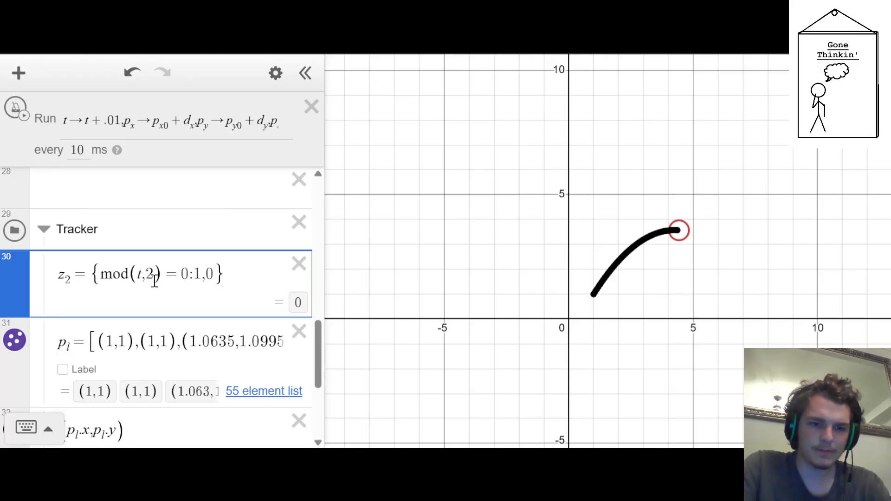
key(BackSpace)
text(3)
key(BackSpace)
text(4)
key(BackSpace)
text(1)
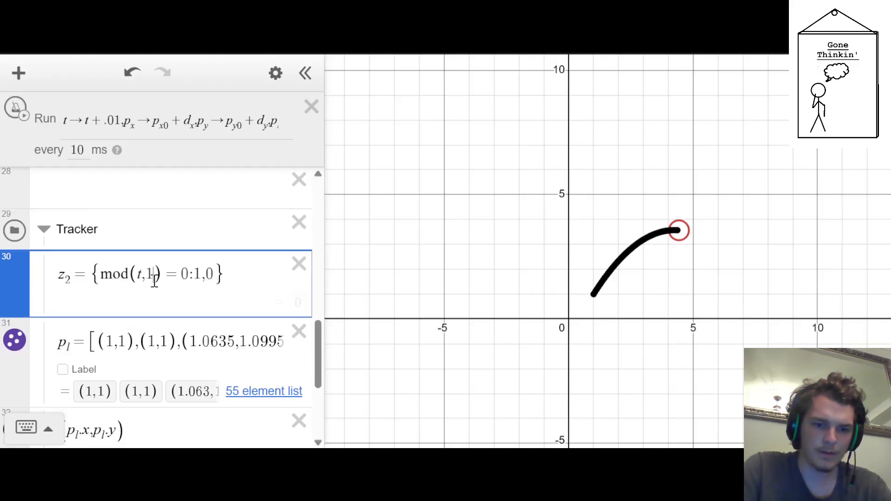
key(BackSpace)
text(1)
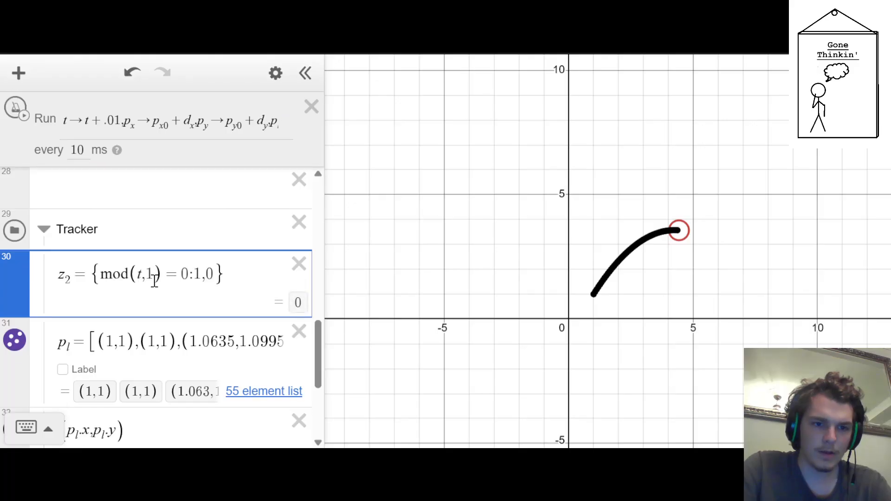
Set the mod divisor in z_2 to .55 and run the ticker briefly to test the tracking
scroll(140, 299, up, 10)
scroll(142, 295, down, 10)
scroll(147, 299, up, 1)
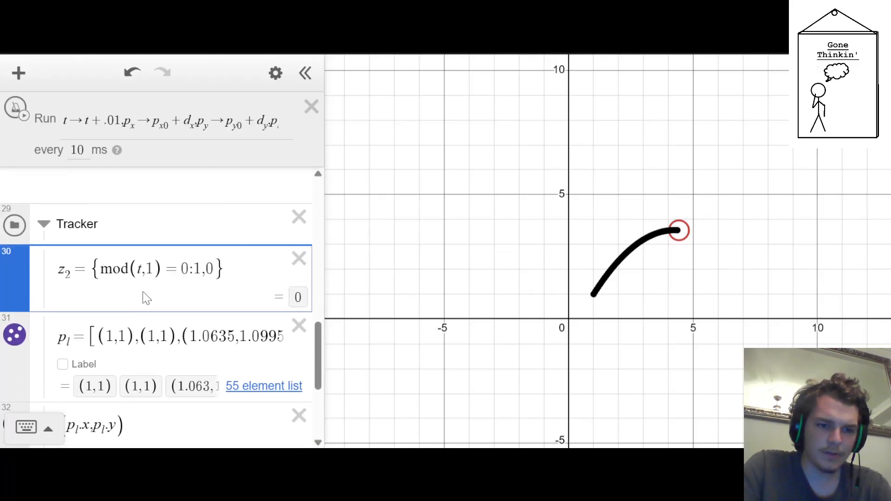
key(BackSpace)
text(.55)
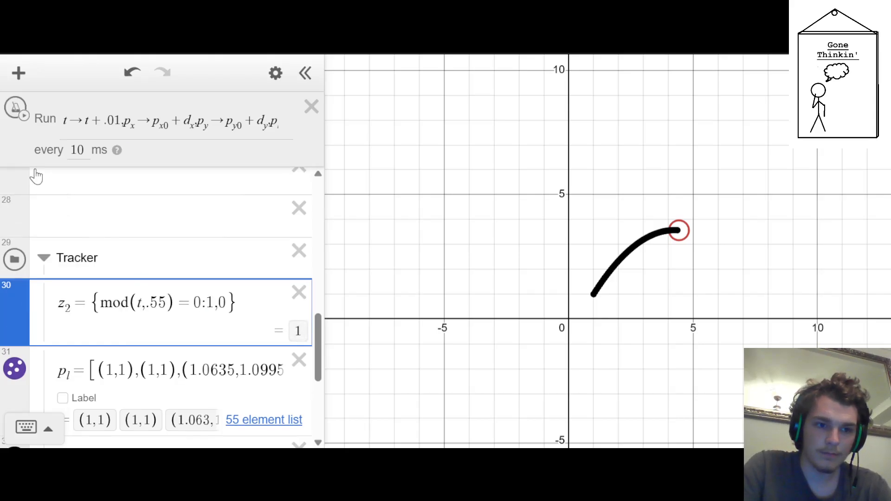
click(15, 112)
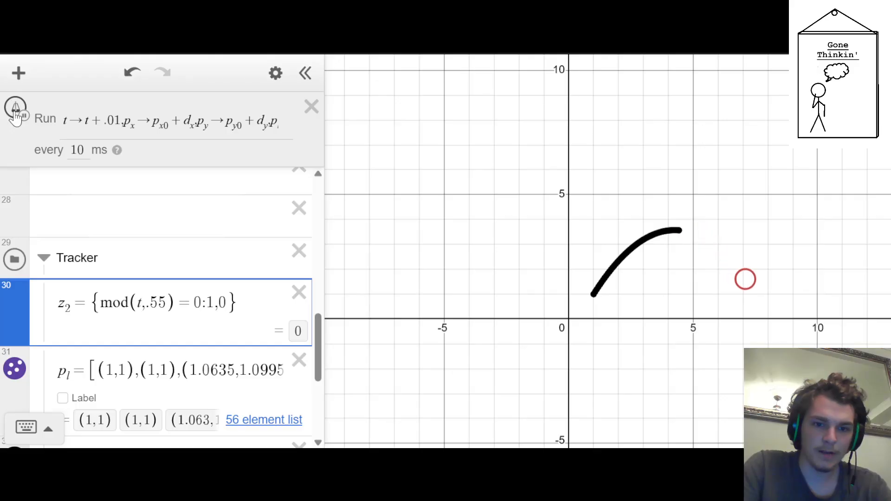
click(15, 111)
Set the mod divisor in z_2 to .03
drag(167, 301, 153, 299)
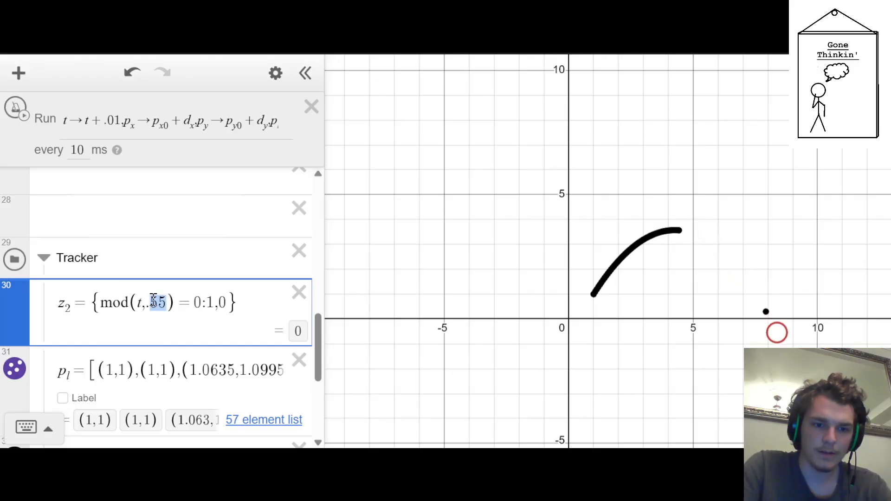
key(BackSpace)
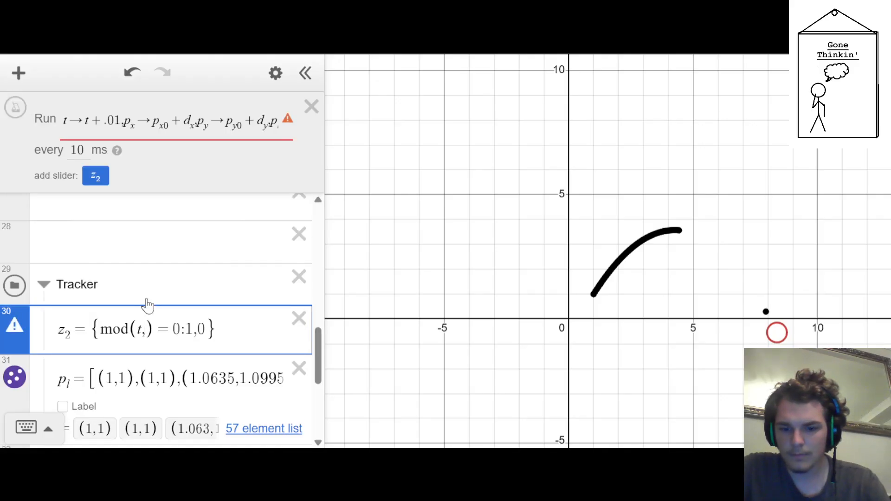
text(.03)
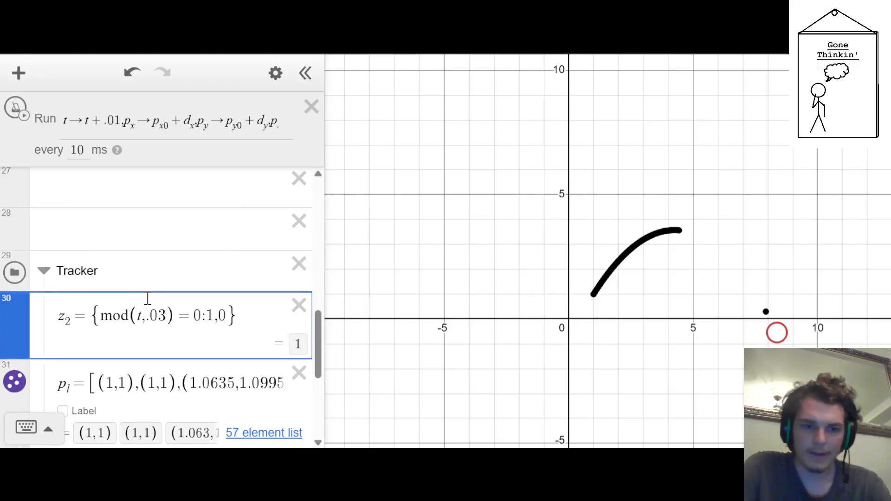
Reset the simulation, then run and stop the ticker to test the point spacing with the .03 divisor
scroll(55, 321, up, 10)
click(6, 181)
scroll(86, 243, down, 10)
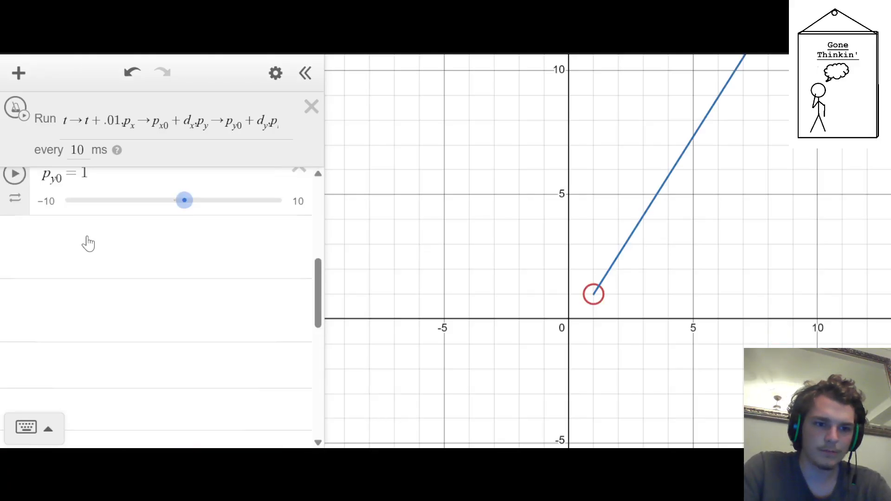
click(13, 106)
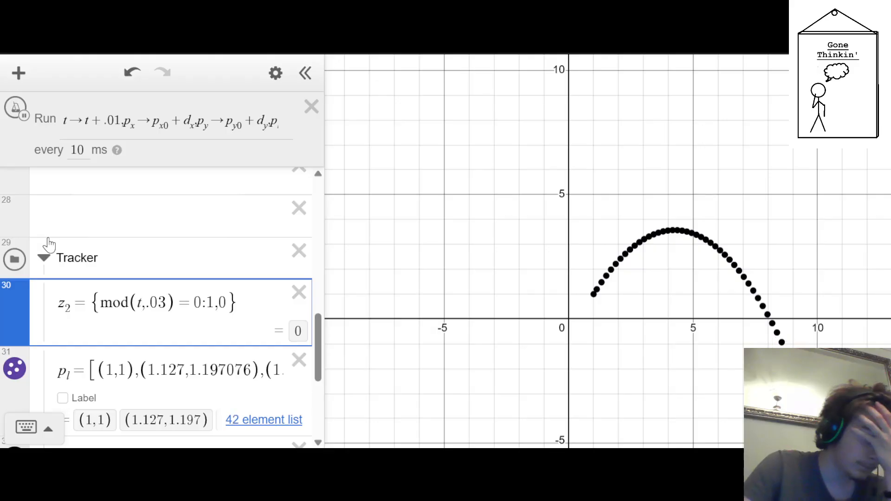
click(14, 106)
Reset the simulation to clear the tracked points
scroll(129, 280, down, 5)
scroll(129, 280, up, 8)
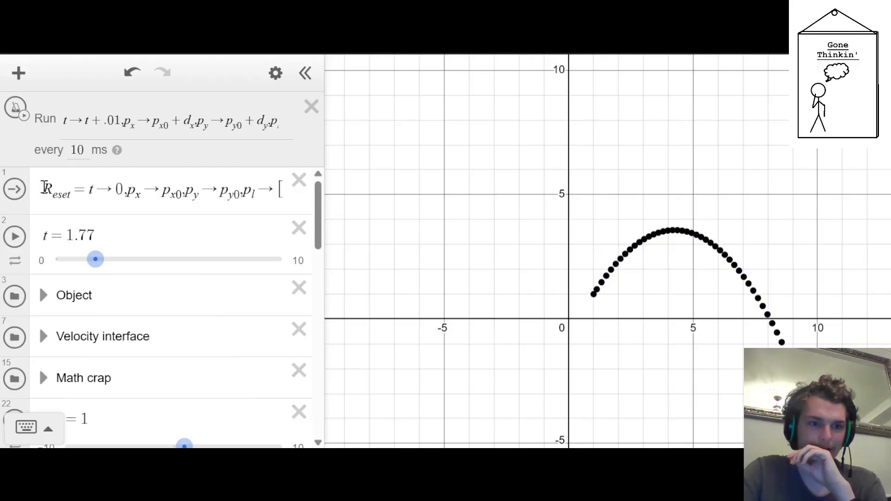
click(14, 189)
scroll(177, 298, down, 8)
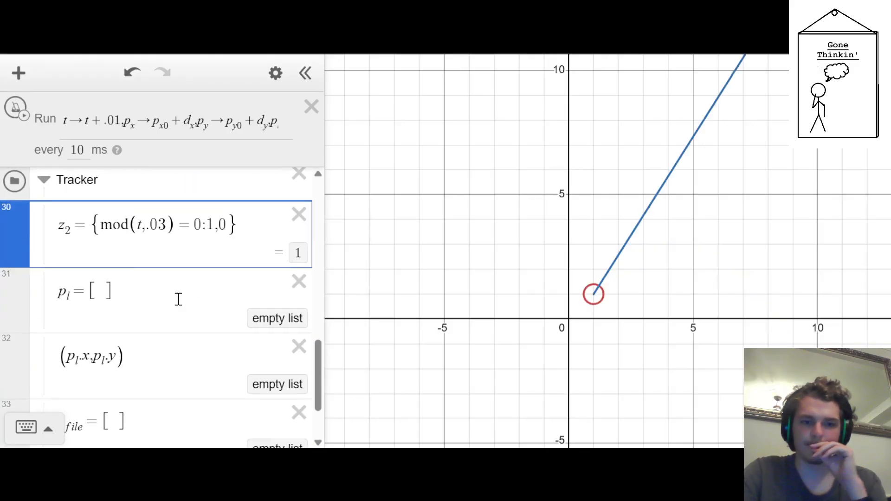
Duplicate the (p_l.x, p_l.y) expression in the Tracker folder and change the copy to (s_file.x, s_file.y)
scroll(178, 306, up, 5)
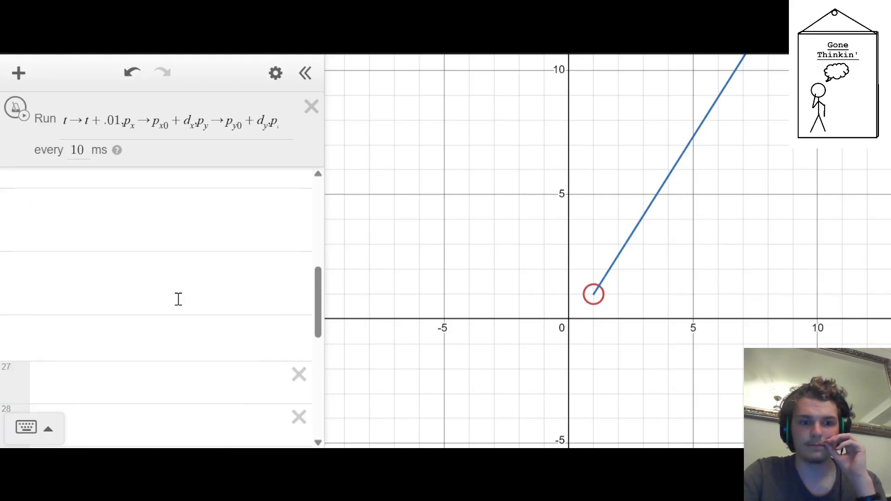
scroll(105, 273, down, 4)
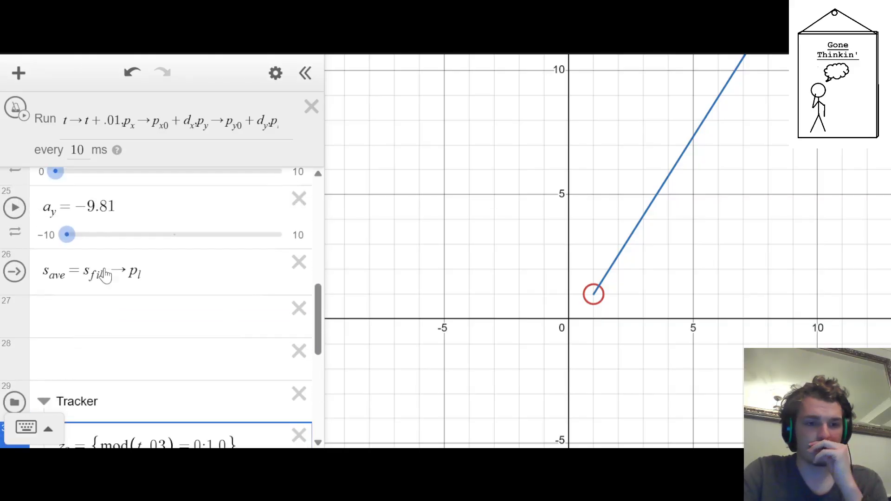
scroll(106, 272, up, 2)
scroll(105, 269, down, 2)
scroll(113, 279, up, 1)
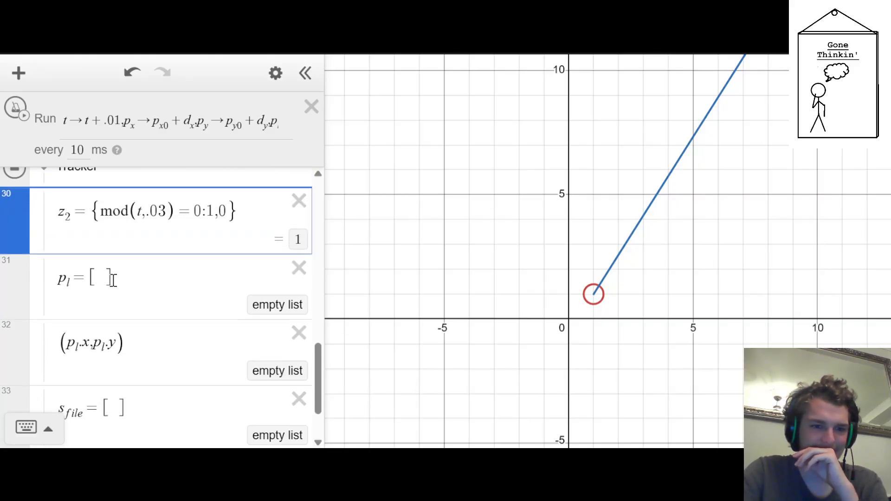
scroll(116, 293, down, 1)
click(138, 283)
drag(137, 277, 84, 270)
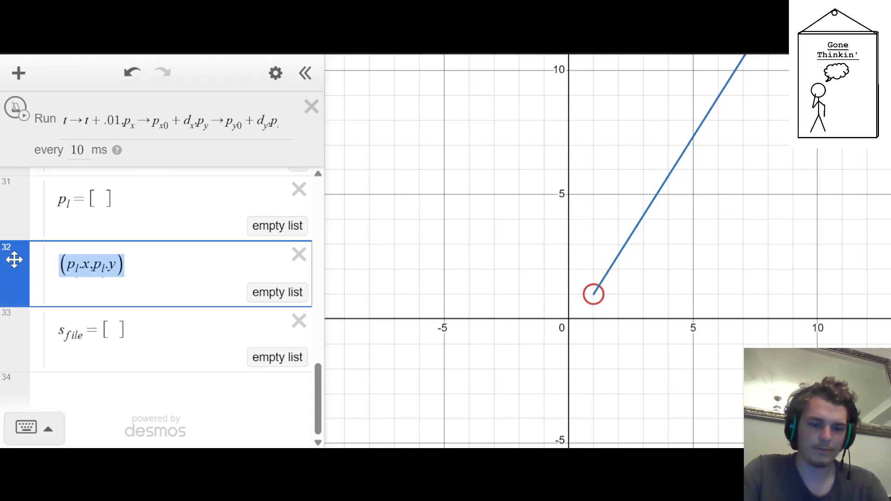
key(ctrl+c)
key(Return)
key(ctrl+v)
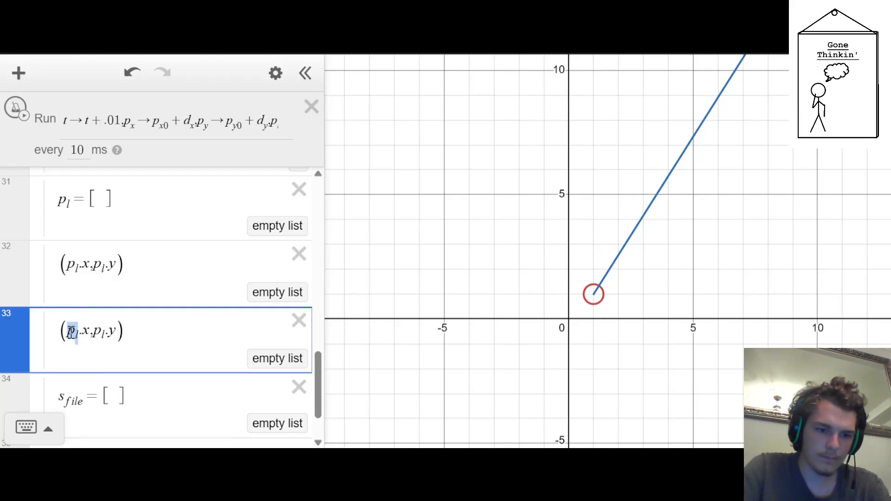
text(s_file)
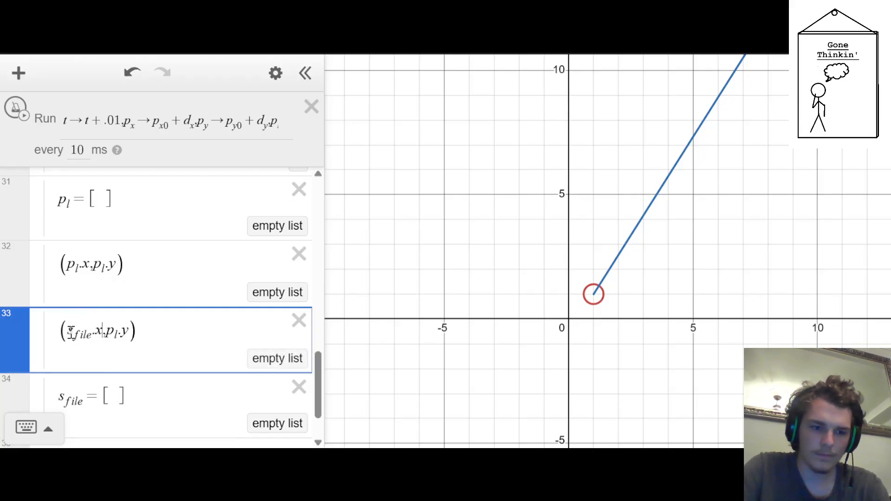
key(BackSpace)
key(BackSpace)
key(BackSpace)
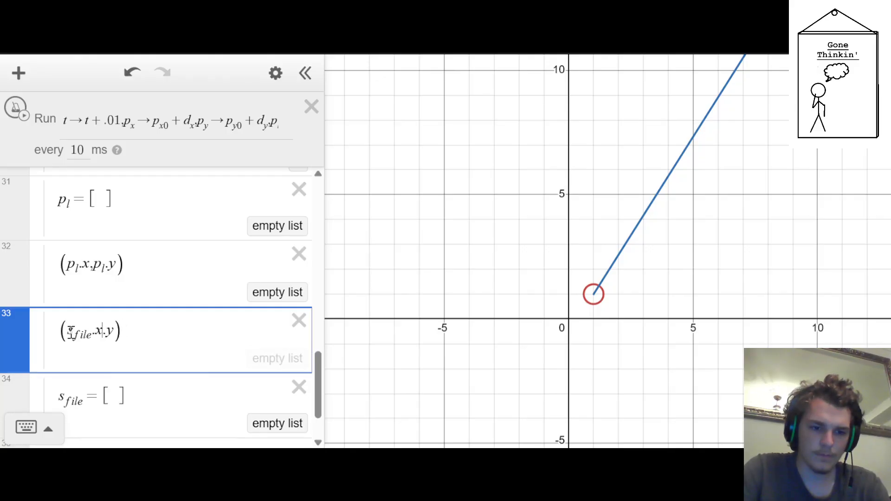
text(s_file)
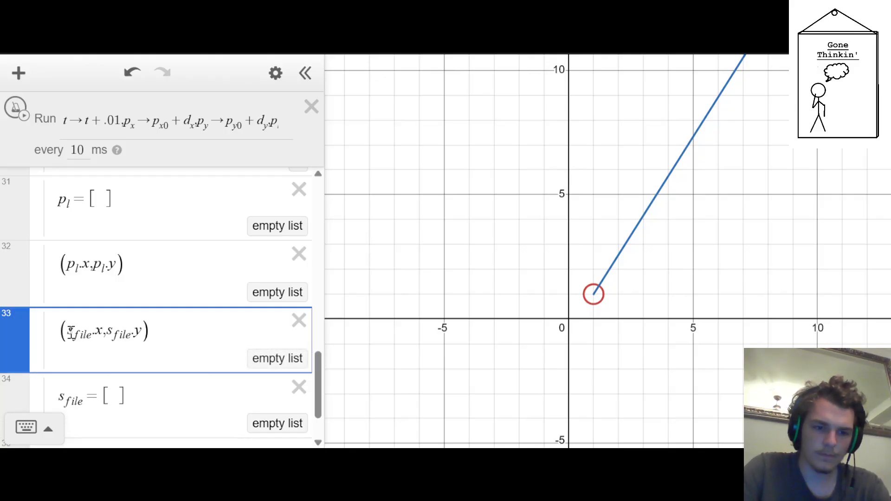
Collapse the Tracker folder, and run and stop the ticker to record a path
scroll(72, 337, up, 5)
scroll(70, 337, up, 7)
scroll(69, 334, down, 7)
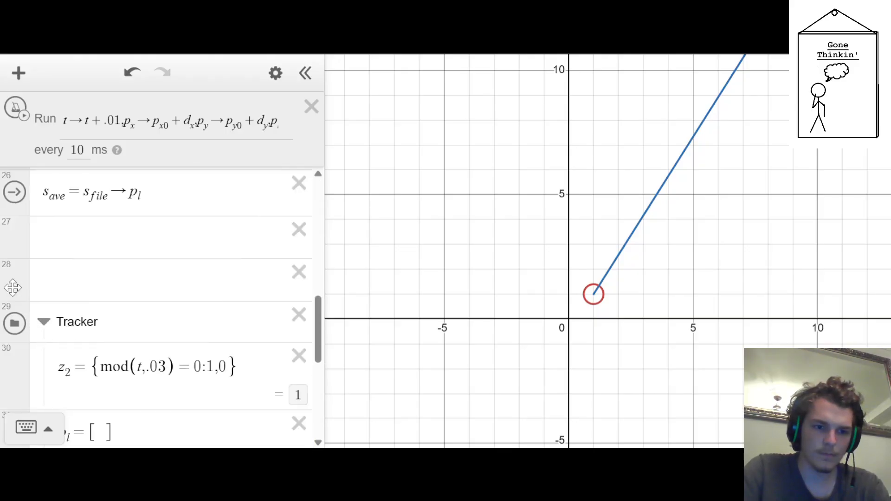
scroll(45, 328, up, 10)
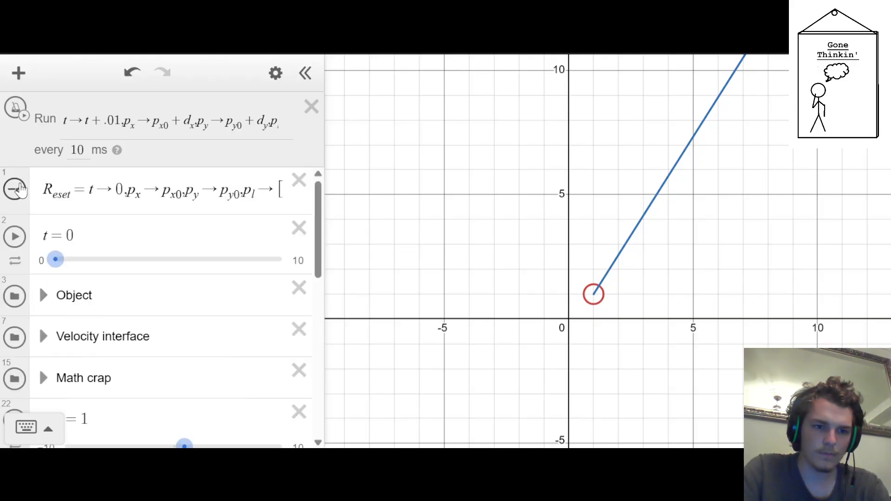
click(18, 109)
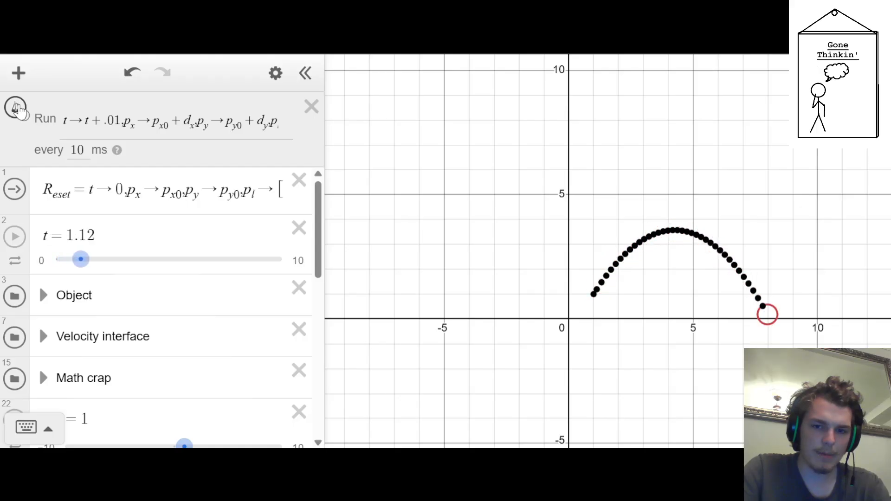
click(18, 110)
Store the recorded path in s_file with the s_ave action and reset the simulation
scroll(4, 316, down, 10)
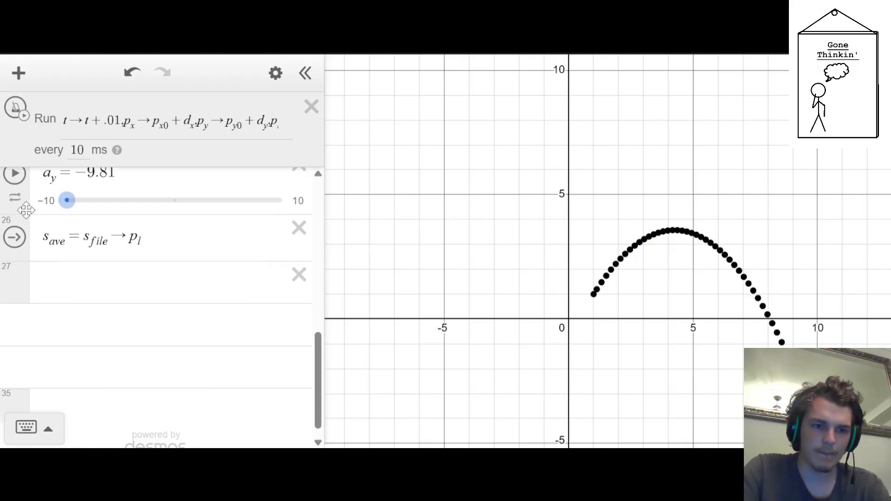
click(15, 299)
scroll(38, 283, up, 10)
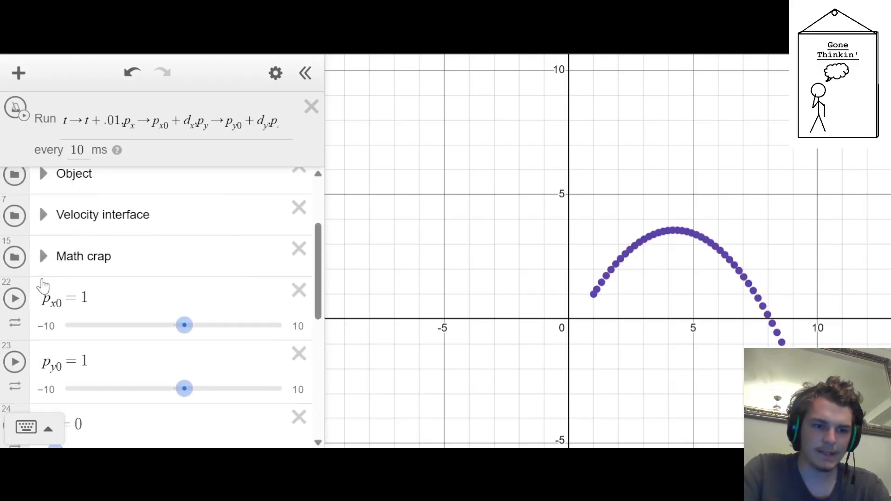
click(15, 189)
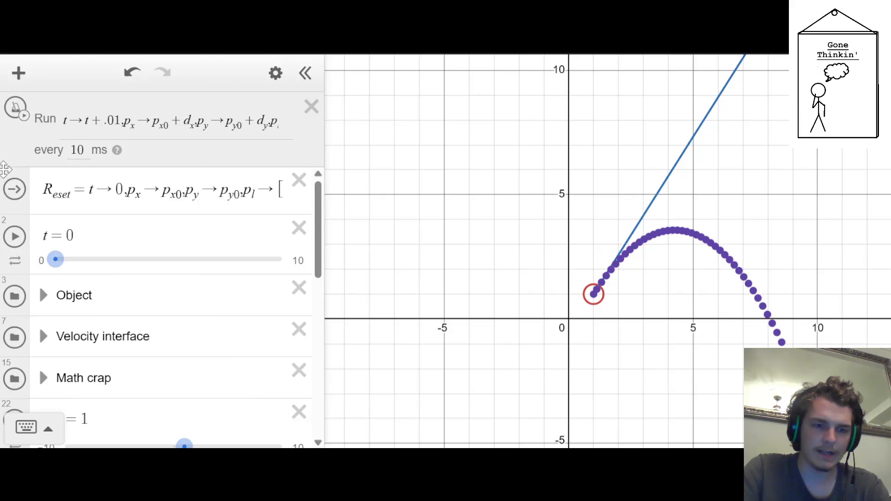
Set a_y to -7.5 and move the velocity vector's handle to about (2.9, 5.7)
scroll(710, 195, down, 3)
drag(742, 83, 890, 210)
scroll(138, 183, down, 6)
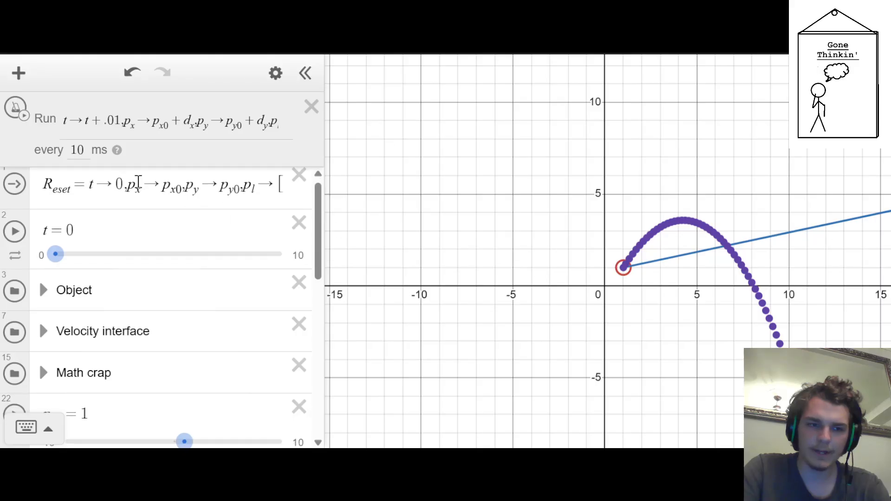
drag(67, 325, 91, 326)
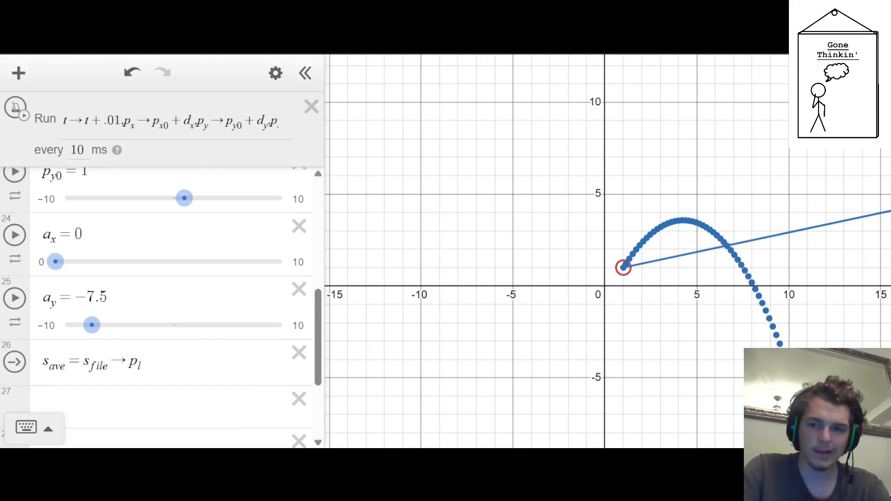
drag(833, 194, 657, 181)
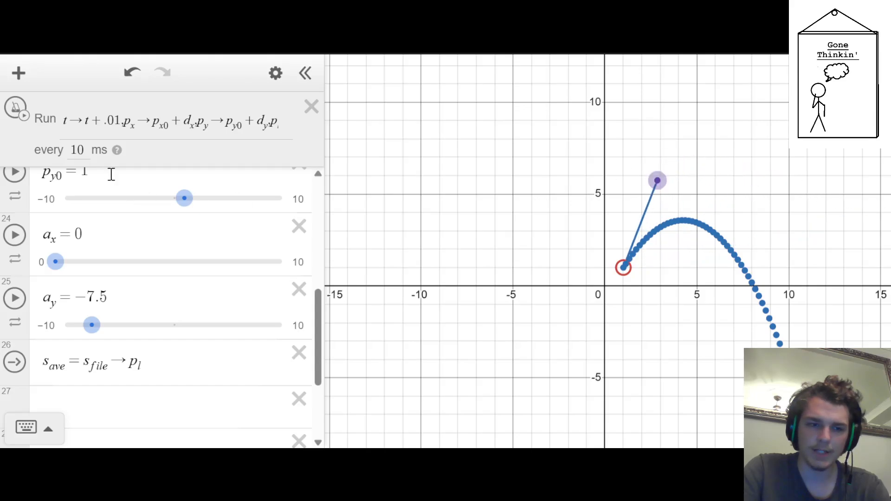
Run and stop the ticker to record a second path, and compare it with the saved path on the graph
click(16, 108)
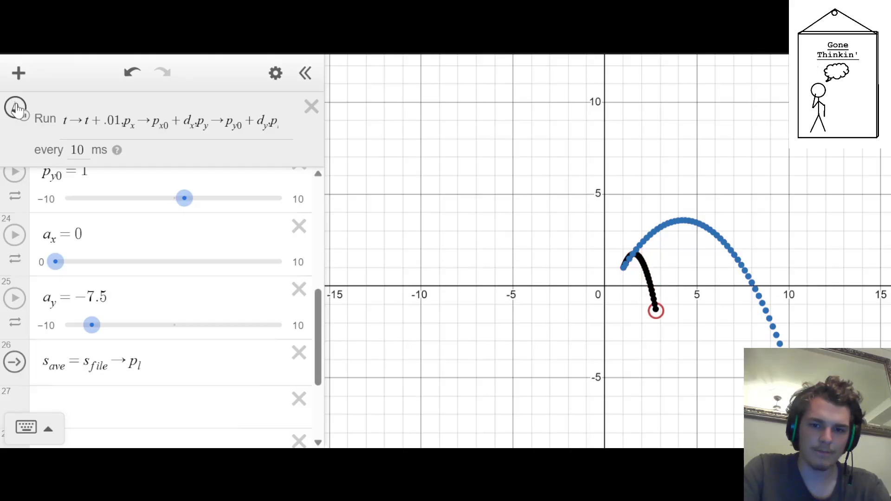
click(15, 107)
scroll(820, 268, up, 2)
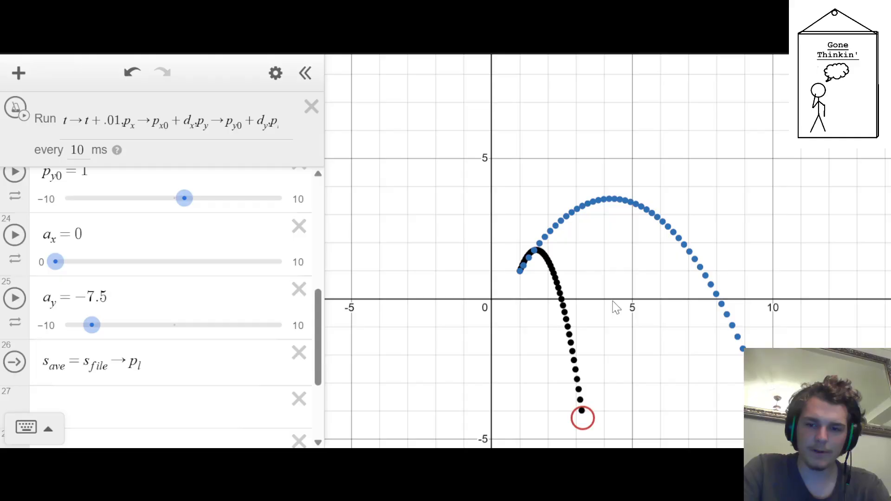
scroll(575, 310, down, 1)
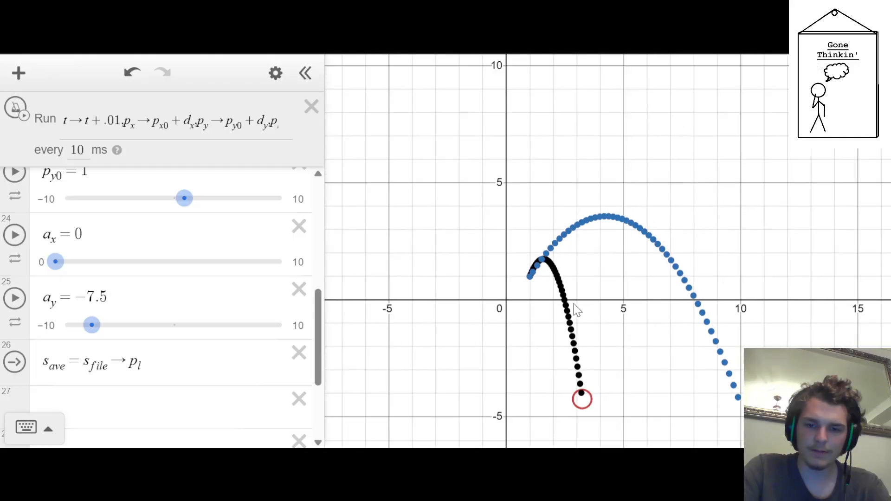
scroll(576, 310, up, 2)
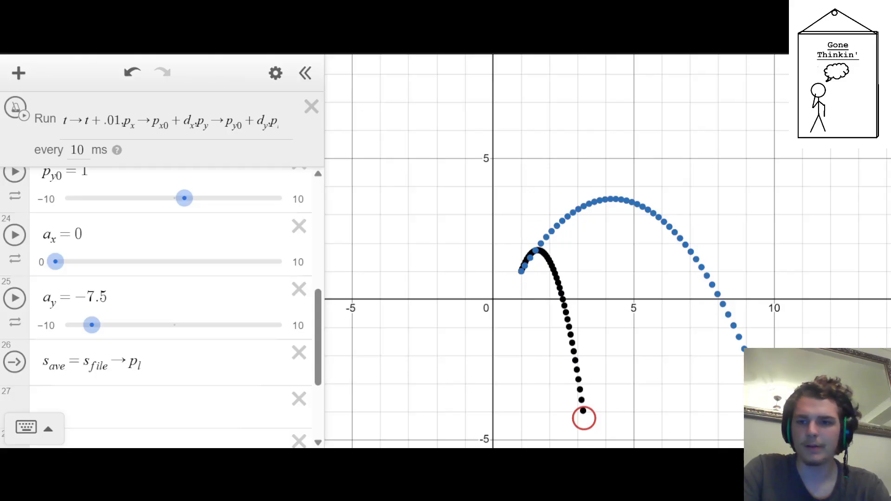
scroll(478, 292, down, 3)
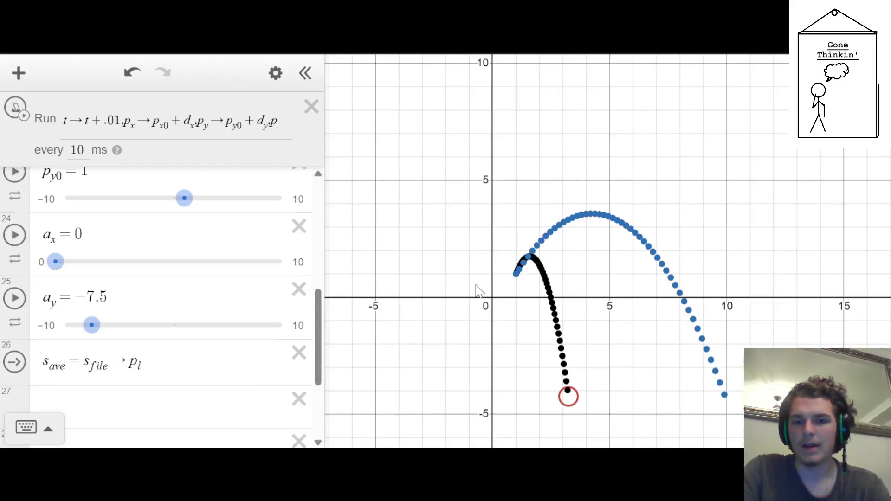
scroll(551, 291, up, 2)
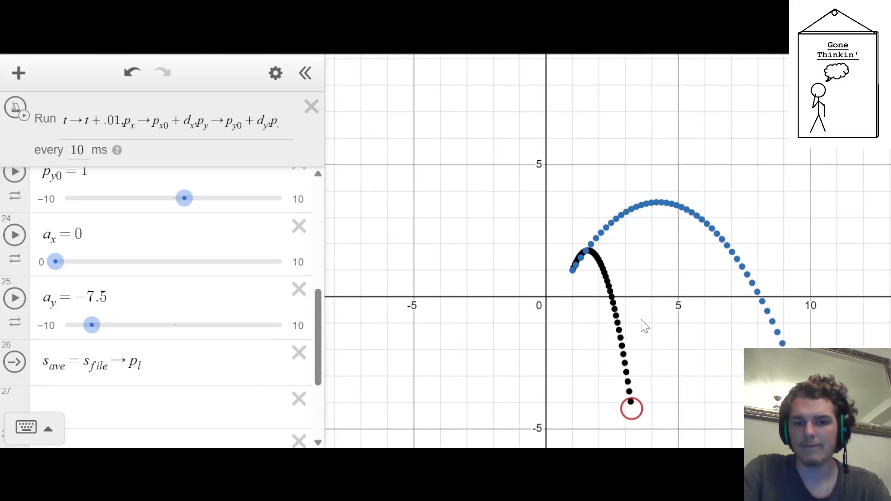
Hide the contents of the Math crap folder from the graph
scroll(112, 234, down, 3)
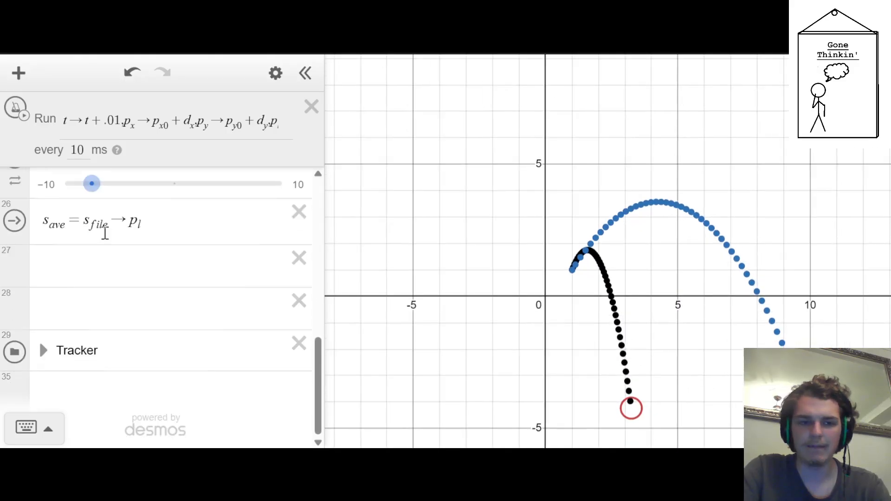
scroll(105, 244, up, 10)
scroll(104, 244, down, 10)
scroll(119, 255, up, 10)
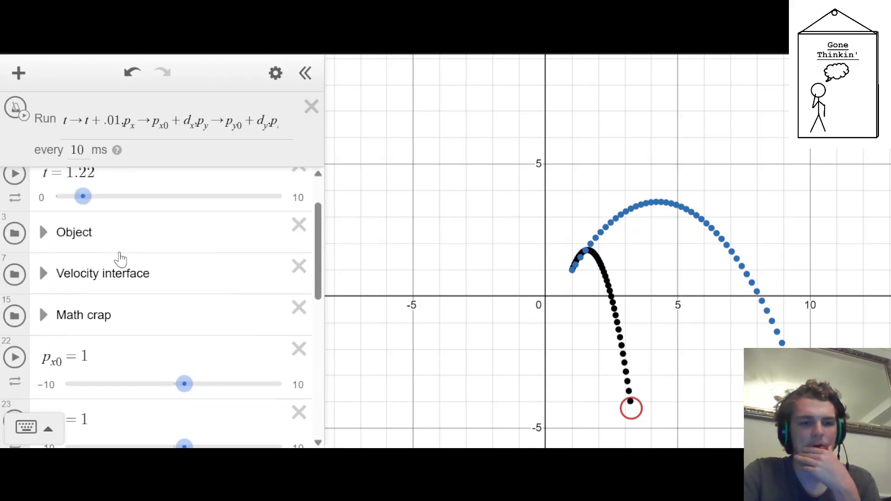
scroll(33, 266, down, 3)
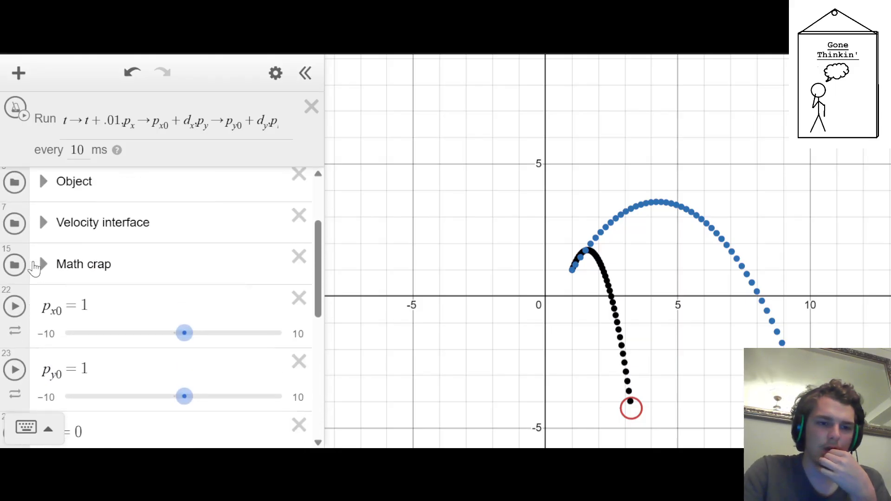
scroll(33, 267, up, 1)
drag(22, 300, 28, 296)
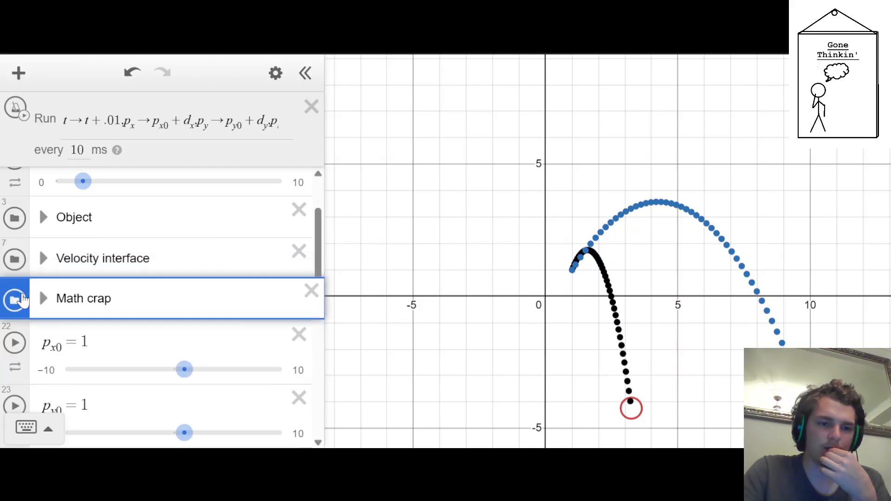
Add a folder named Clock directly below the t slider
scroll(30, 246, up, 2)
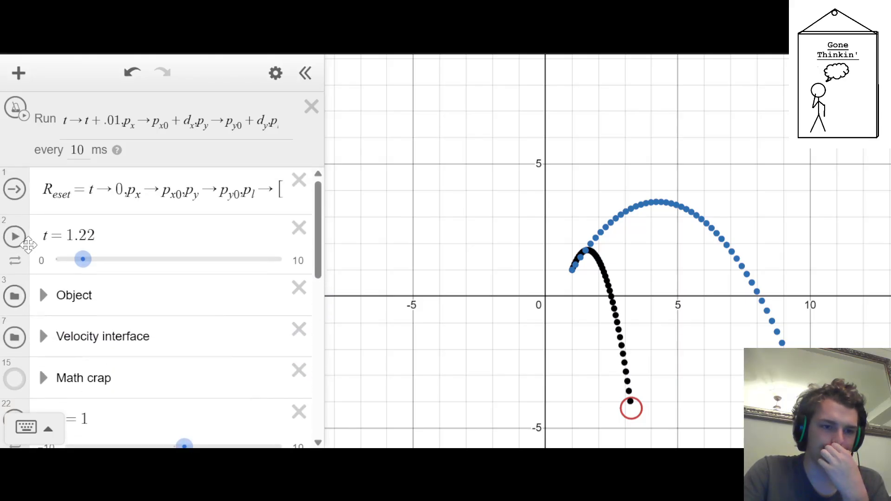
click(28, 245)
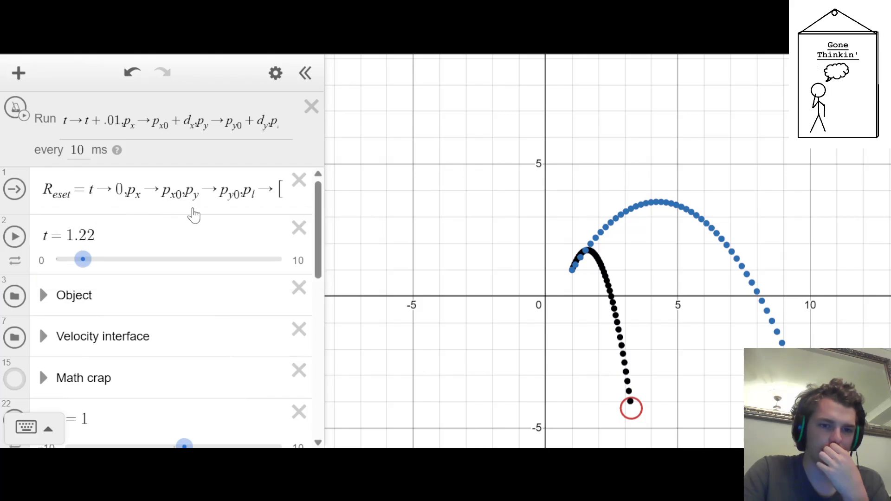
click(178, 233)
key(Return)
text(fold)
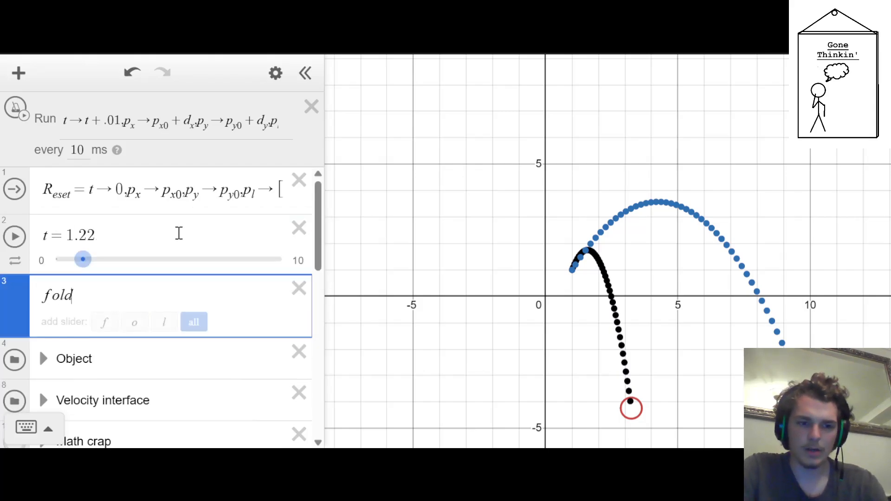
text(erClock)
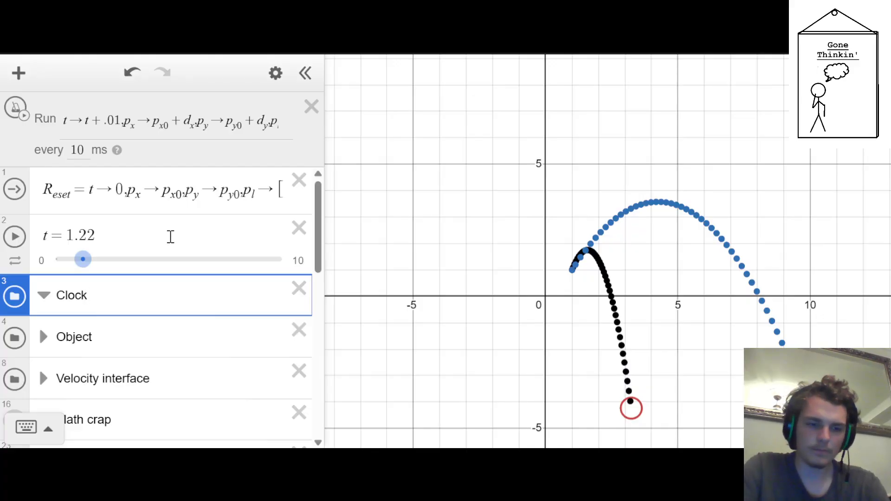
Rename the Clock folder to Grandmaster Clock and enclose the t slider in it, leaving the folder collapsed
click(59, 295)
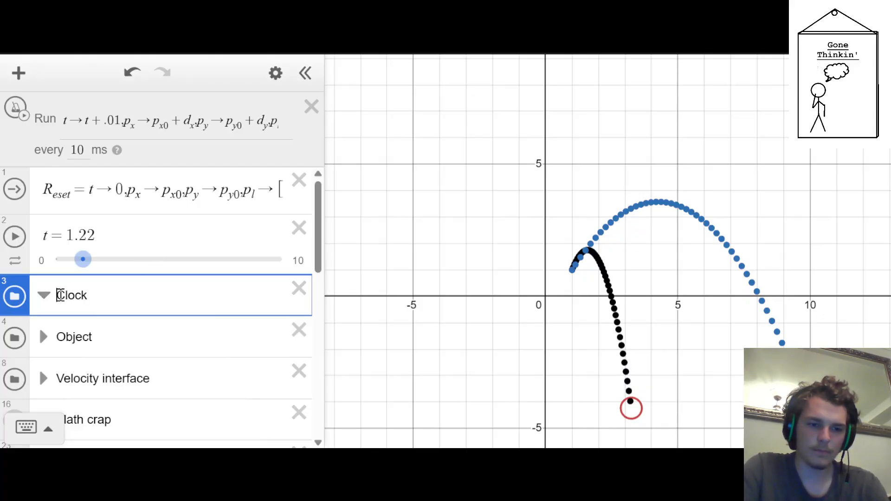
text(Grand)
key(BackSpace)
key(BackSpace)
text(ndmaster)
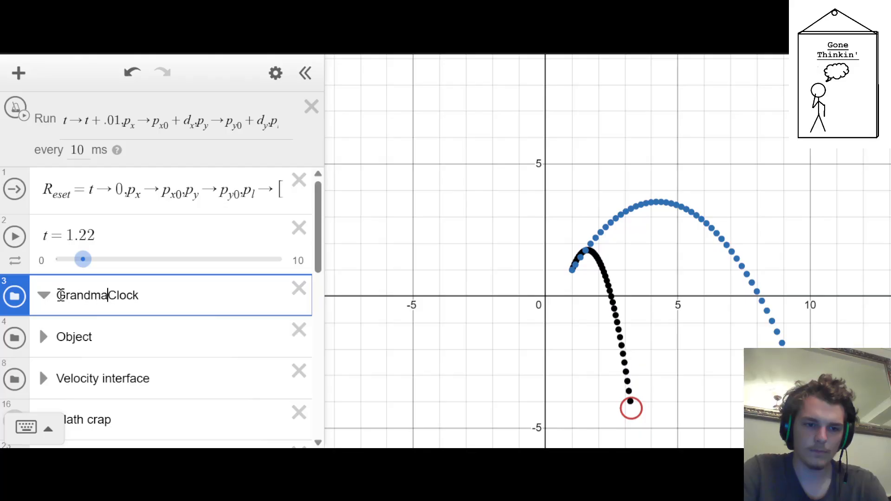
drag(11, 296, 10, 262)
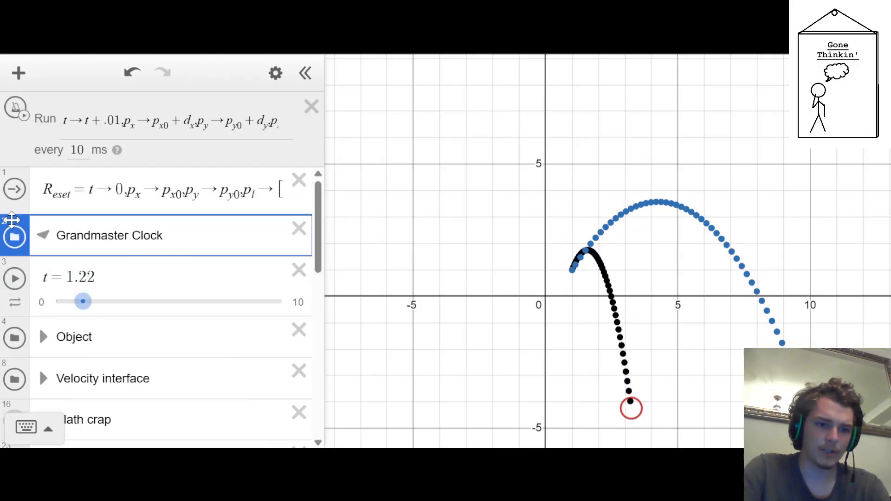
click(43, 236)
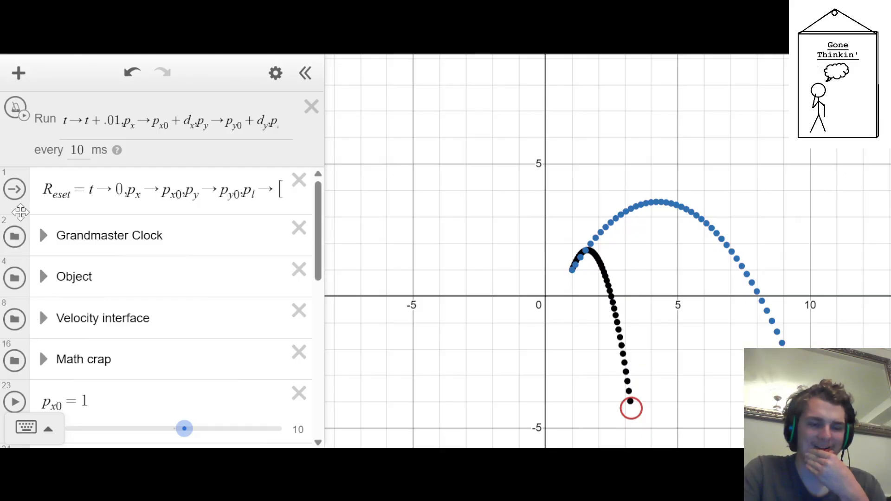
Move the Math crap, Velocity interface, Object and Grandmaster Clock folders below the position and acceleration sliders and the save action
drag(26, 352, 35, 448)
drag(39, 299, 38, 304)
scroll(23, 338, up, 15)
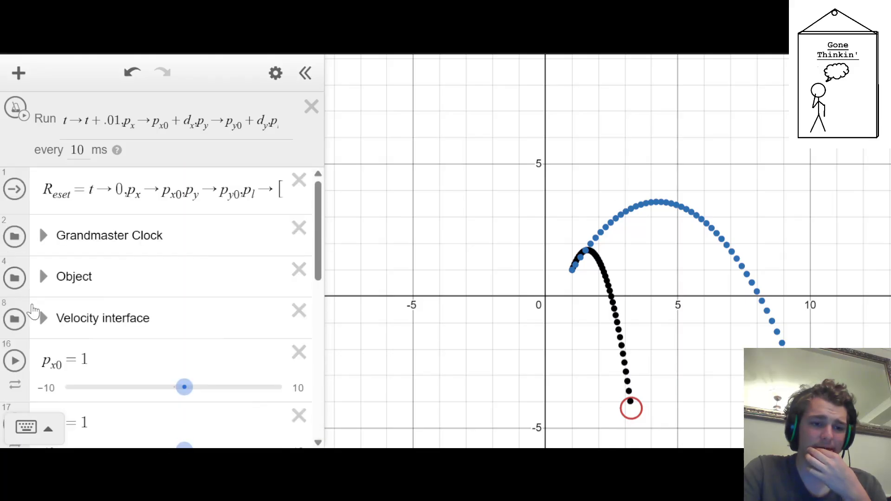
drag(23, 338, 43, 360)
scroll(42, 355, up, 15)
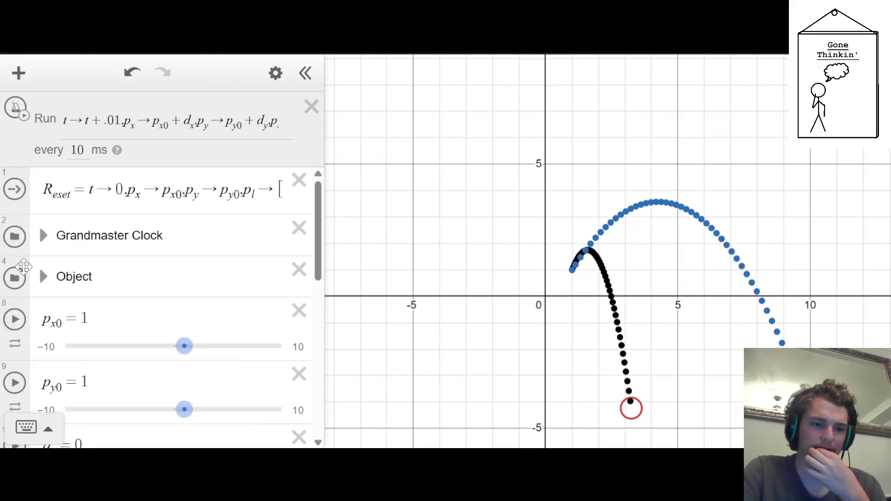
drag(23, 269, 39, 248)
scroll(28, 253, up, 6)
scroll(39, 248, up, 6)
scroll(49, 248, down, 7)
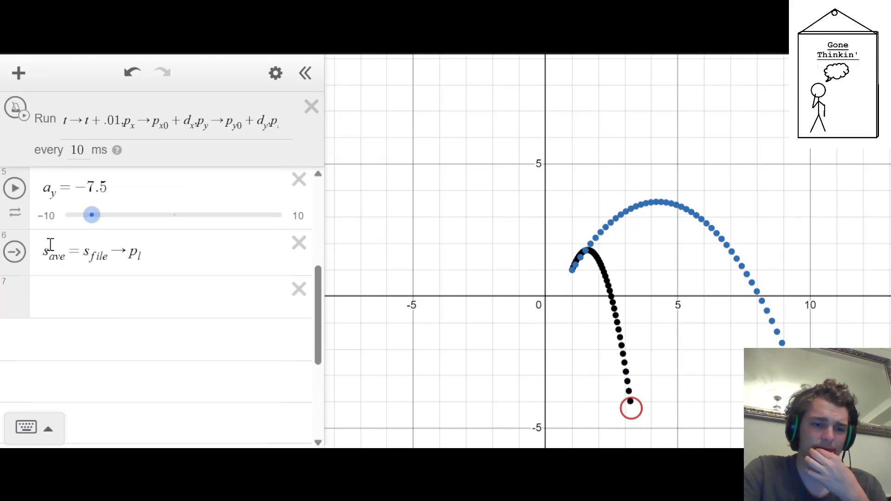
scroll(98, 329, up, 7)
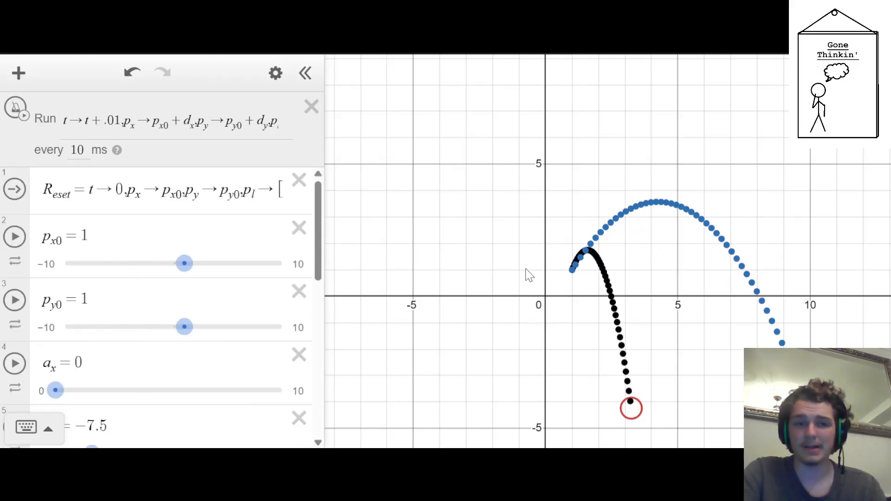
scroll(89, 279, down, 3)
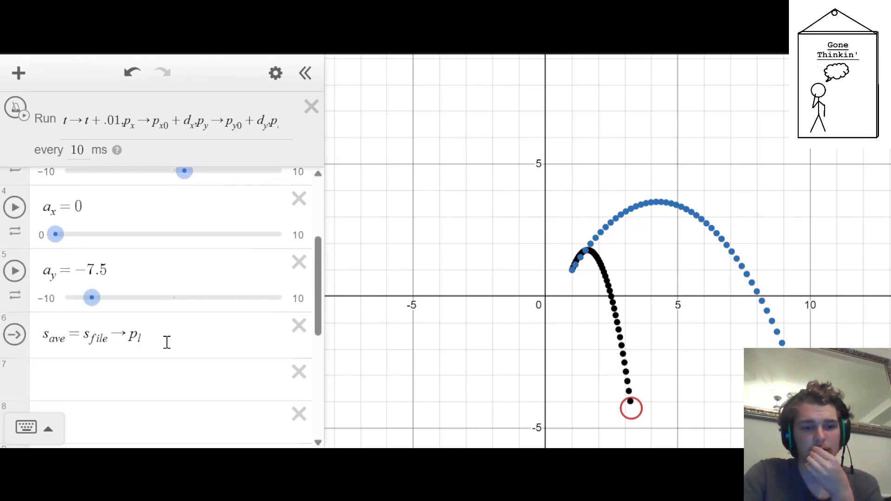
scroll(166, 343, up, 3)
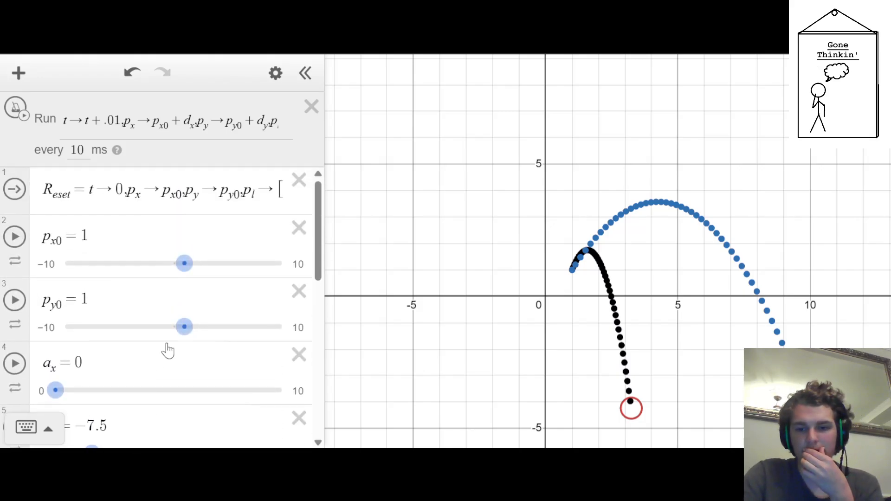